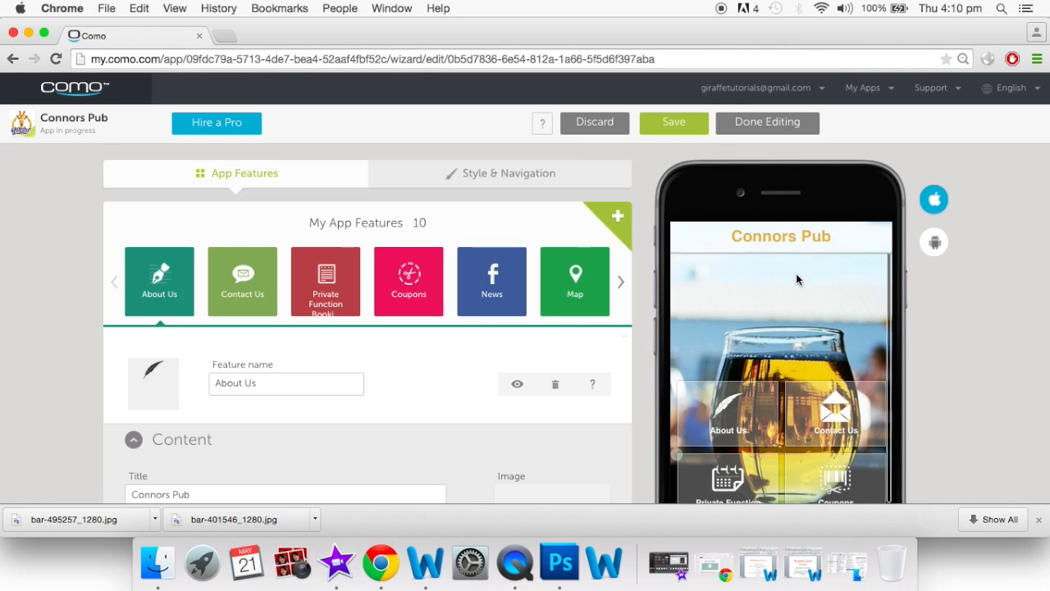
# Preview the About Us page, reading its founding history, description and opening hours
pyautogui.scroll(-5, 796, 279)
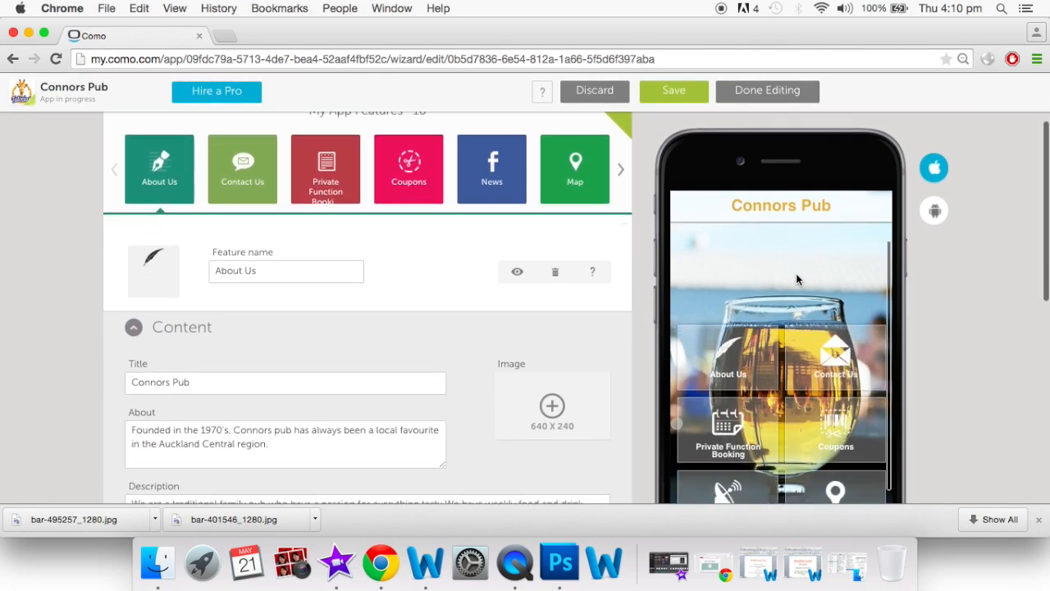
pyautogui.scroll(8, 796, 280)
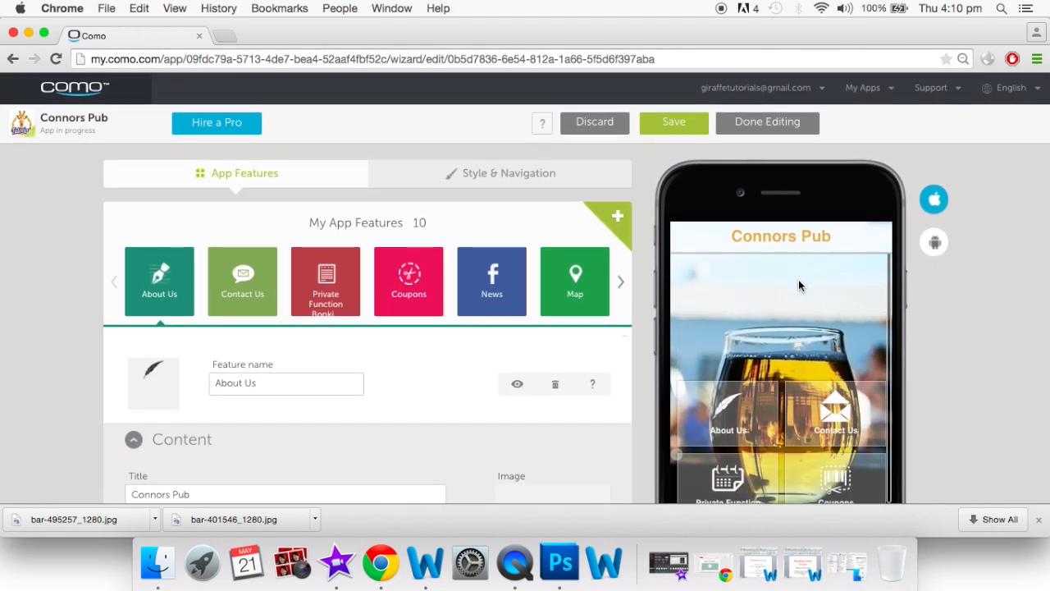
pyautogui.click(749, 399)
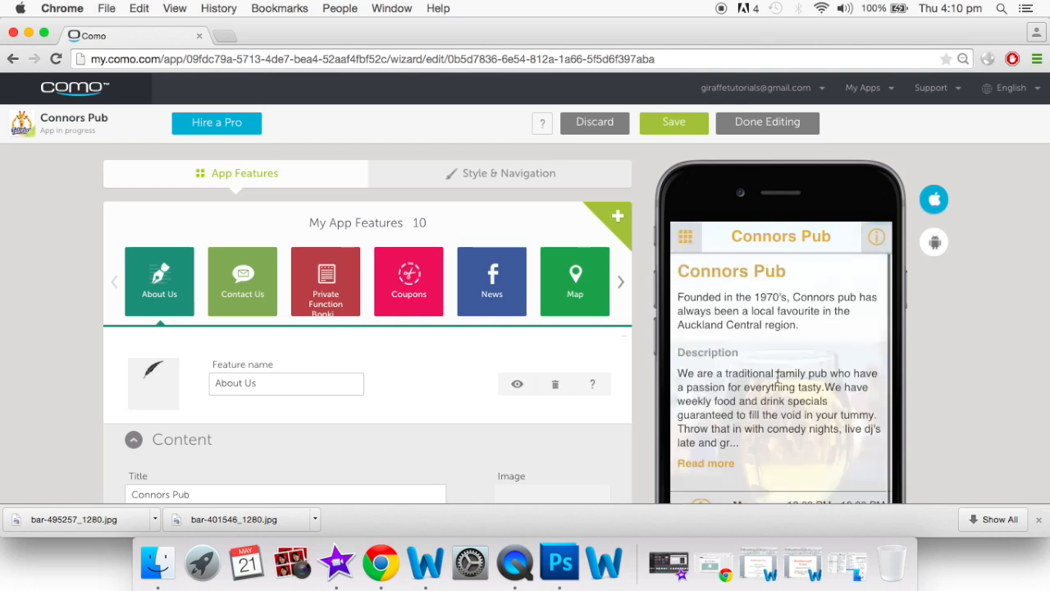
pyautogui.scroll(-5, 778, 377)
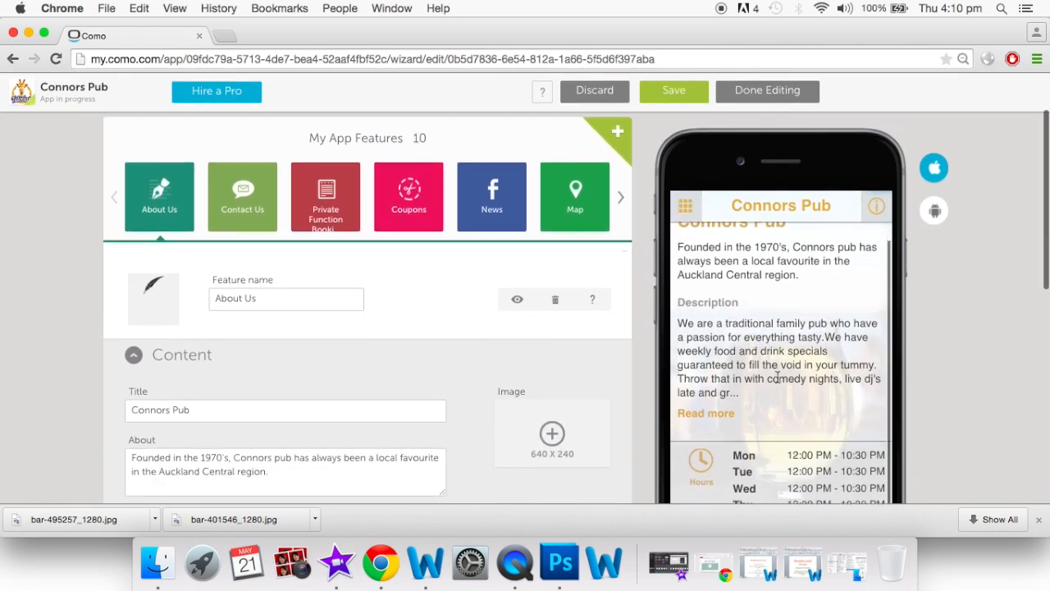
pyautogui.scroll(4, 780, 318)
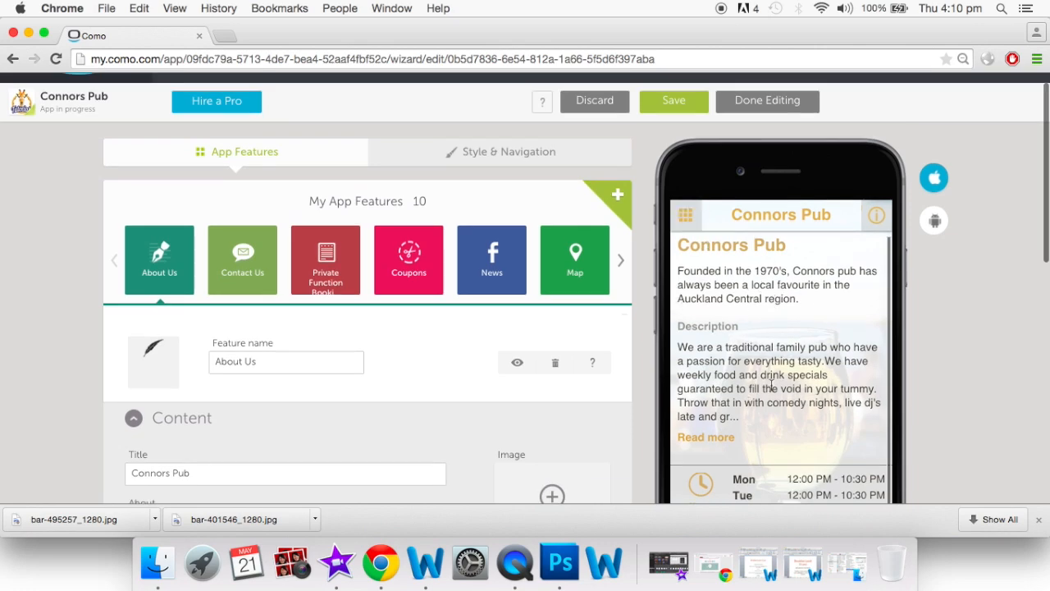
pyautogui.scroll(-6, 773, 394)
pyautogui.scroll(-10, 773, 396)
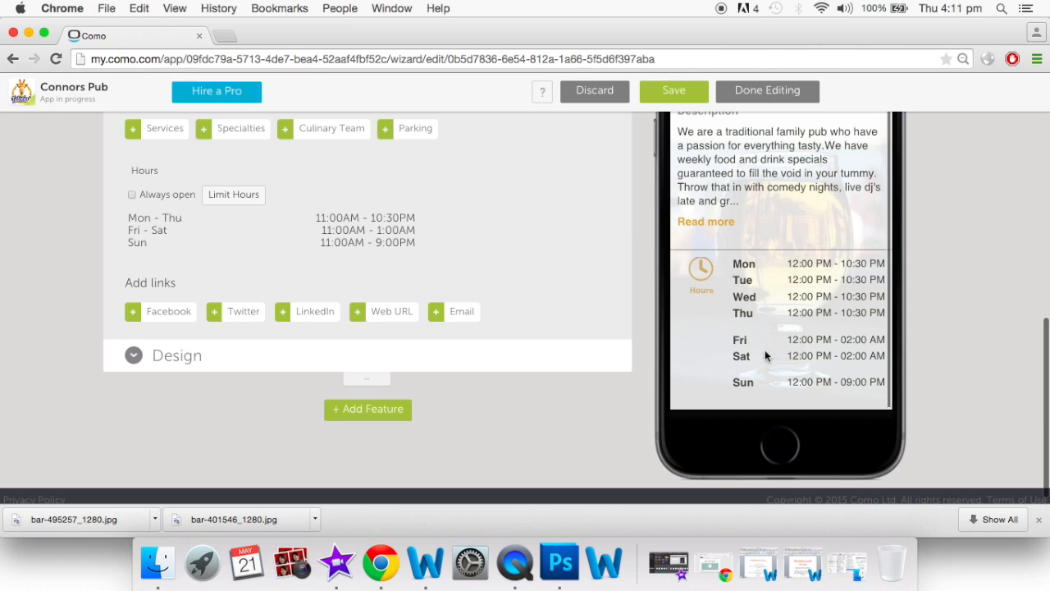
pyautogui.scroll(4, 764, 350)
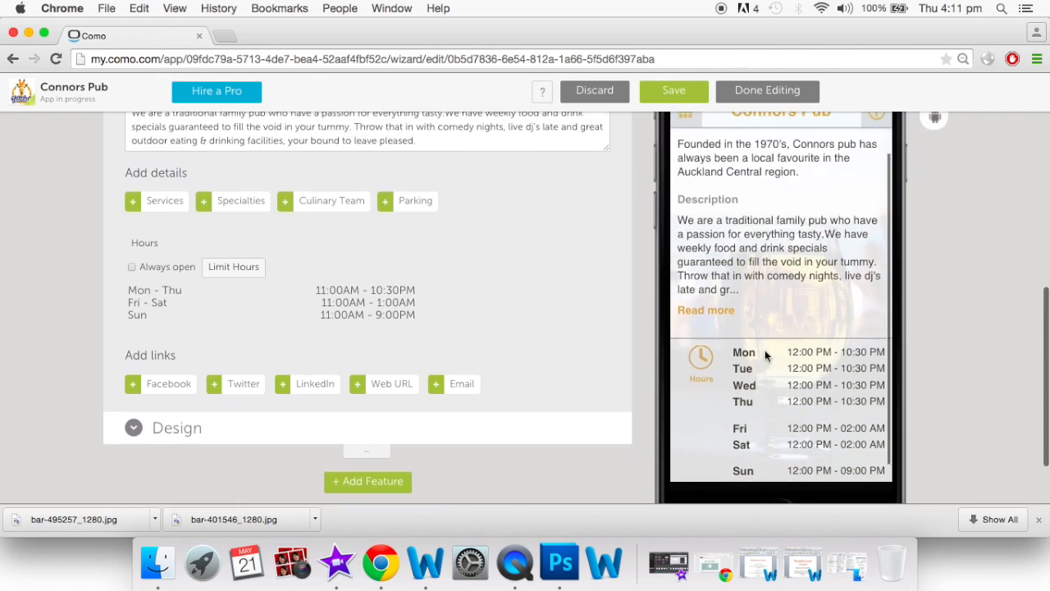
pyautogui.scroll(-3, 771, 361)
pyautogui.scroll(10, 783, 402)
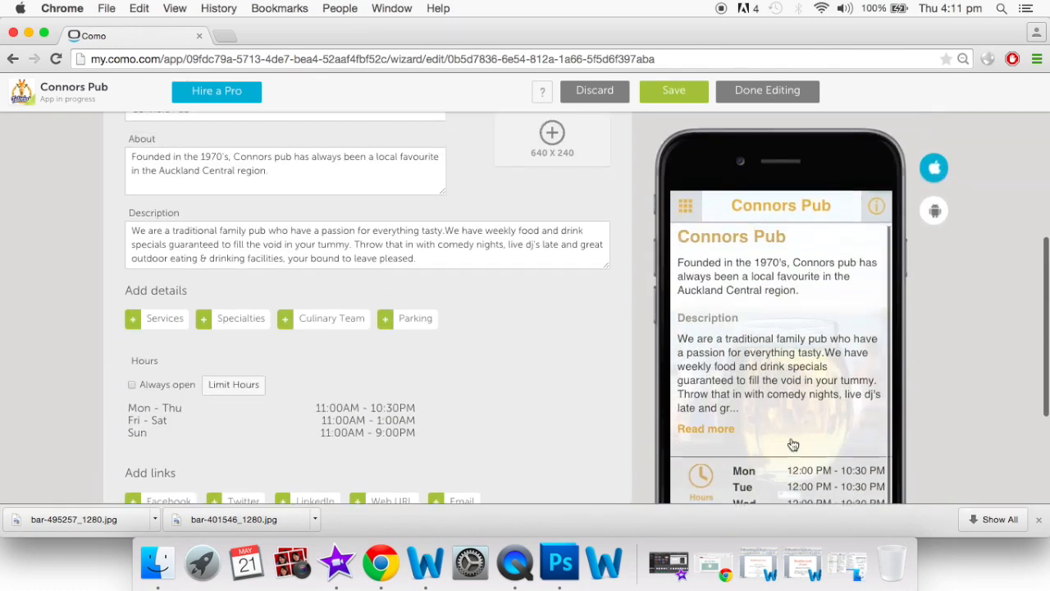
pyautogui.scroll(5, 793, 445)
# Open the Contact Us feature and look over the pub's contact details
pyautogui.click(242, 272)
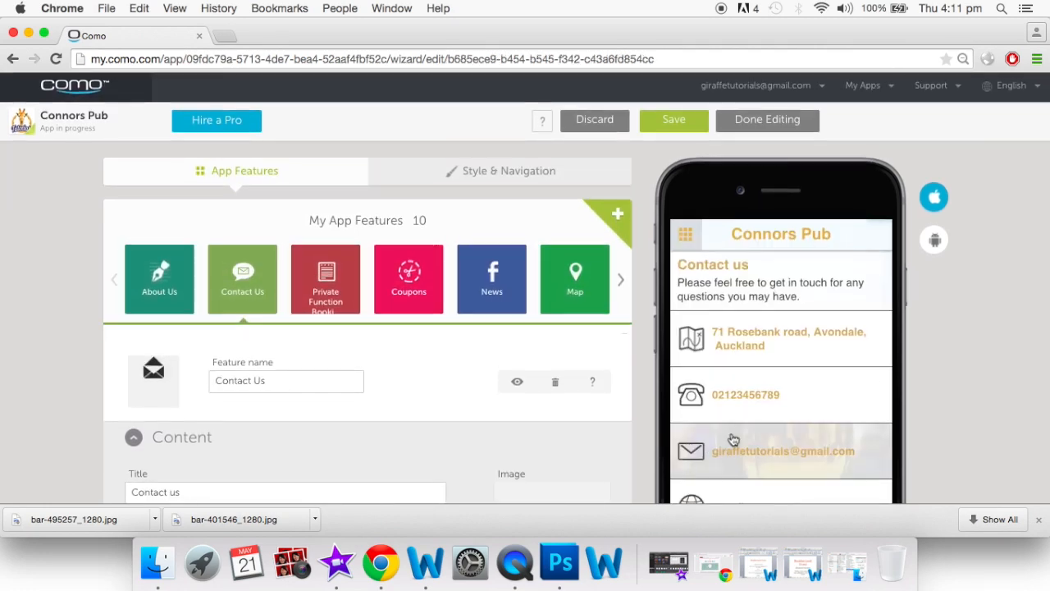
pyautogui.scroll(-1, 734, 441)
pyautogui.scroll(1, 738, 426)
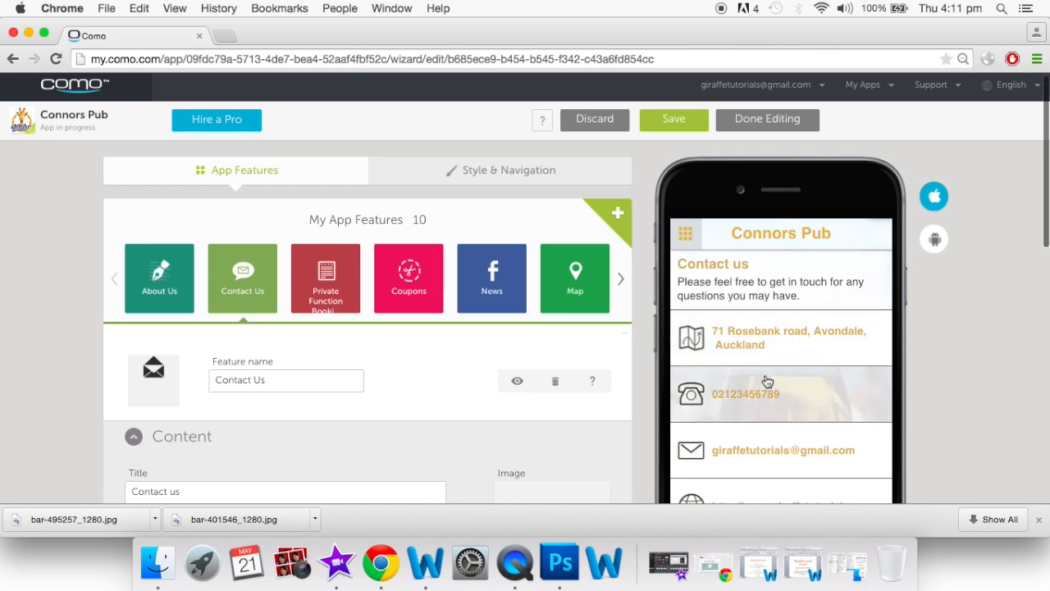
pyautogui.scroll(-3, 768, 382)
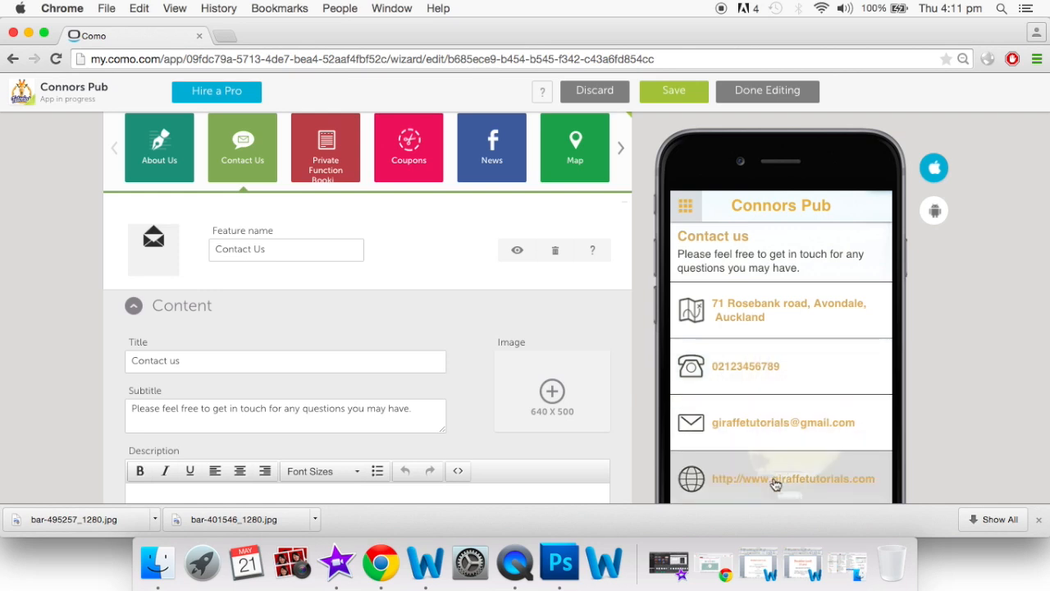
# Preview the pub's address on the map, then open Private Function Booking
pyautogui.click(804, 322)
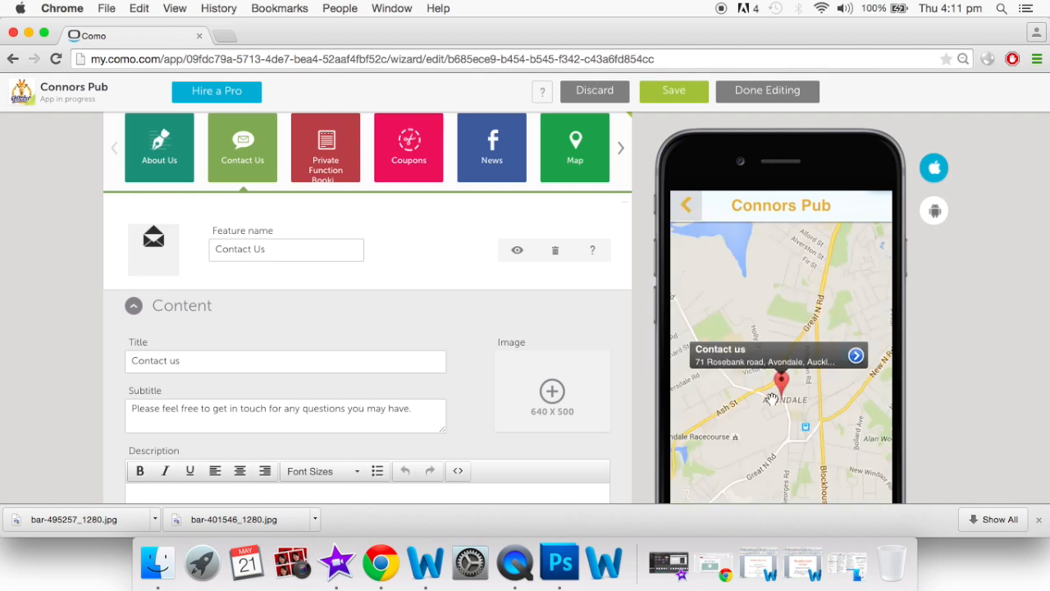
pyautogui.click(687, 206)
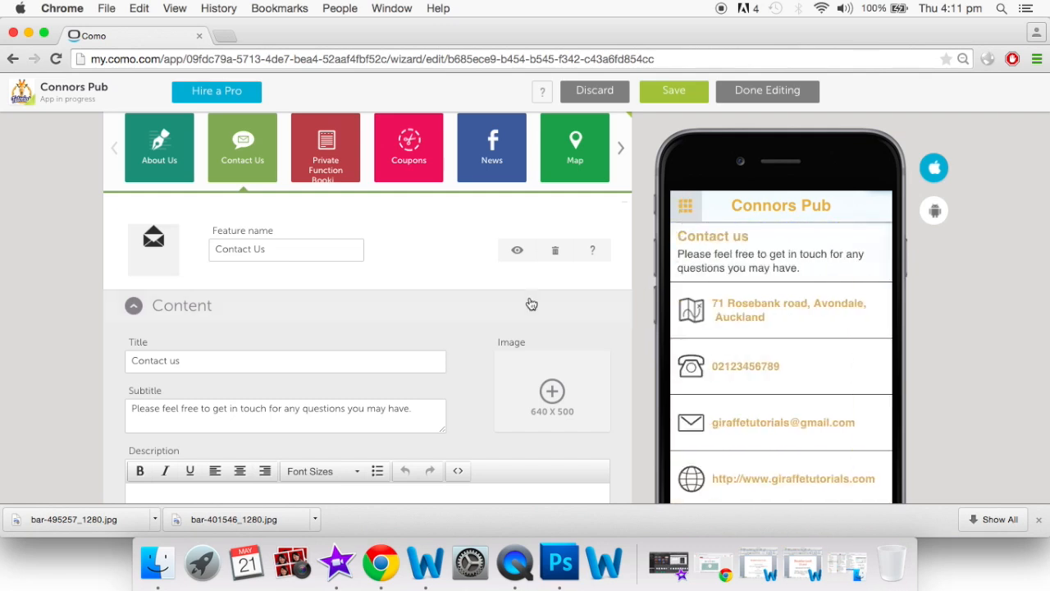
pyautogui.scroll(2, 530, 300)
pyautogui.click(336, 215)
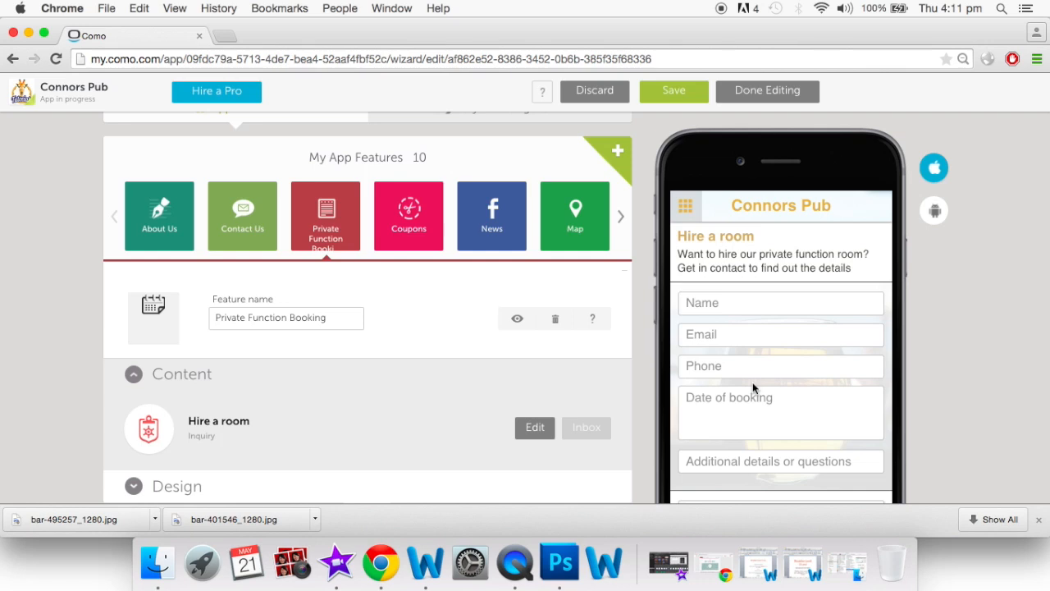
pyautogui.scroll(-3, 789, 344)
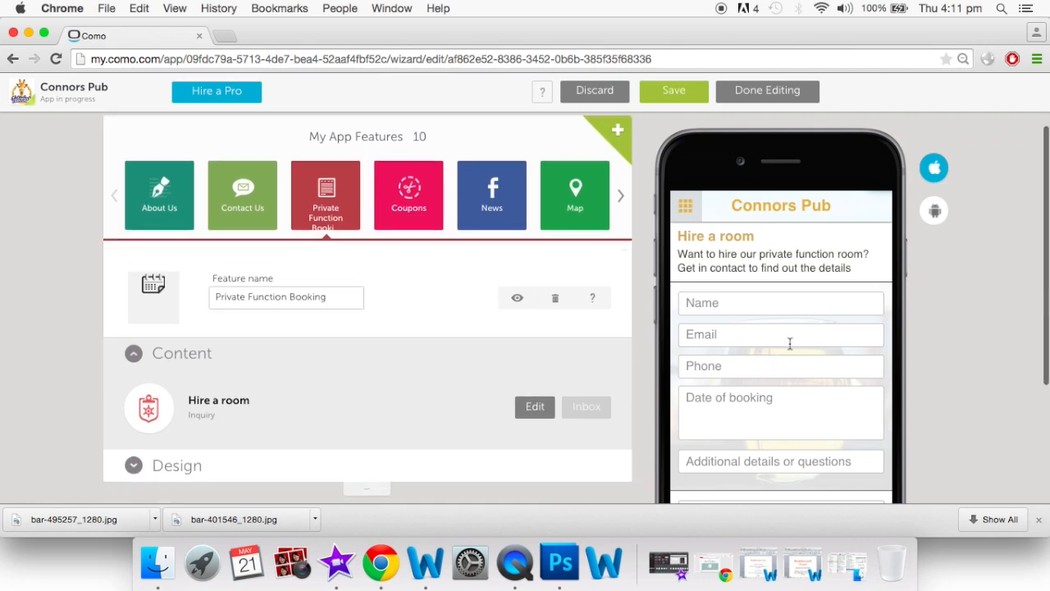
pyautogui.scroll(-1, 749, 378)
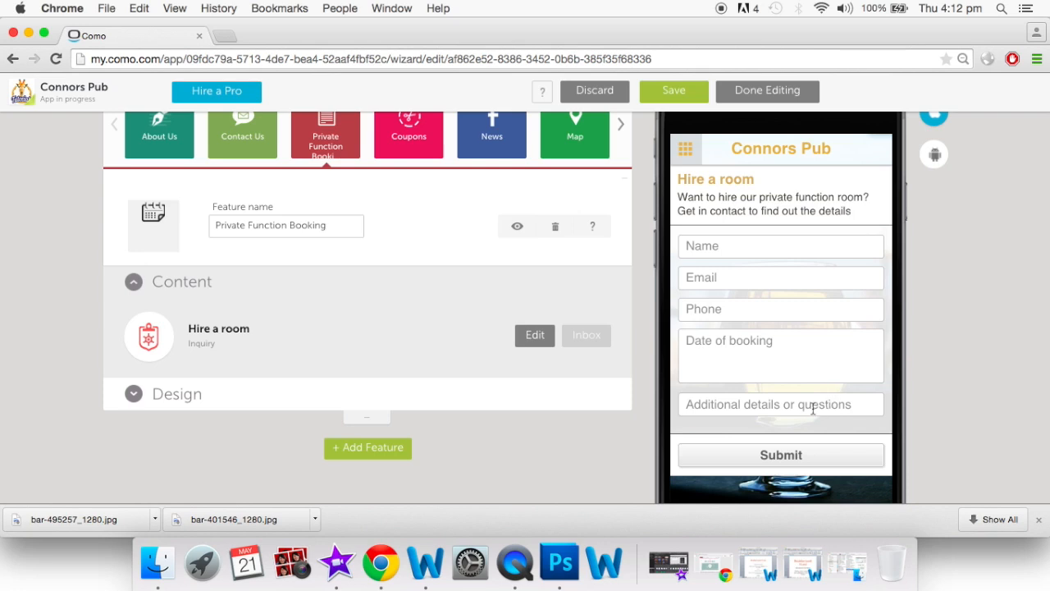
pyautogui.scroll(5, 812, 408)
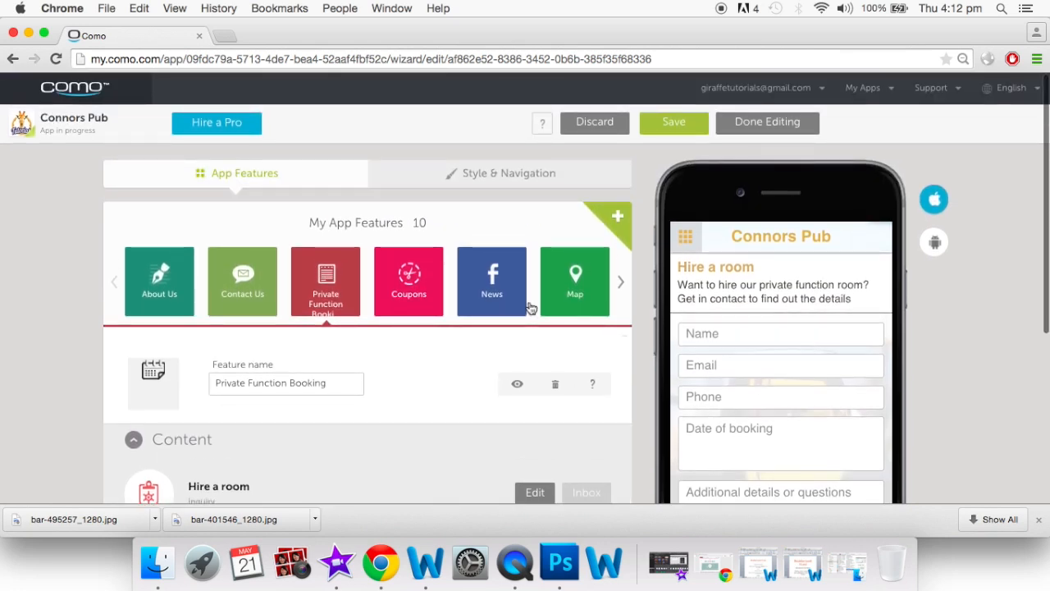
# Open the Coupons feature and browse its coupon list
pyautogui.click(414, 300)
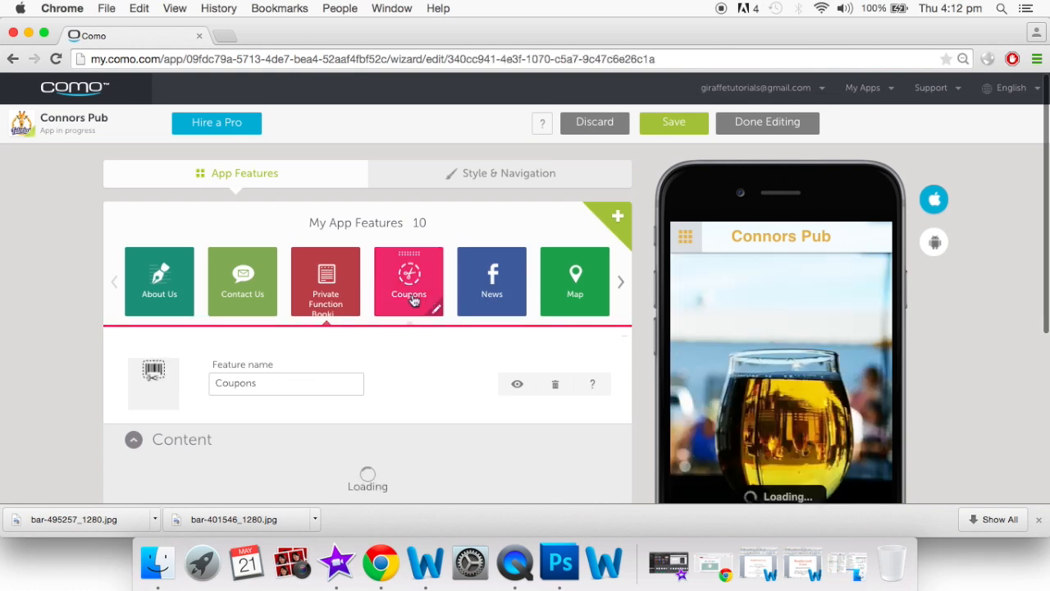
pyautogui.scroll(-1, 736, 423)
pyautogui.scroll(-3, 737, 423)
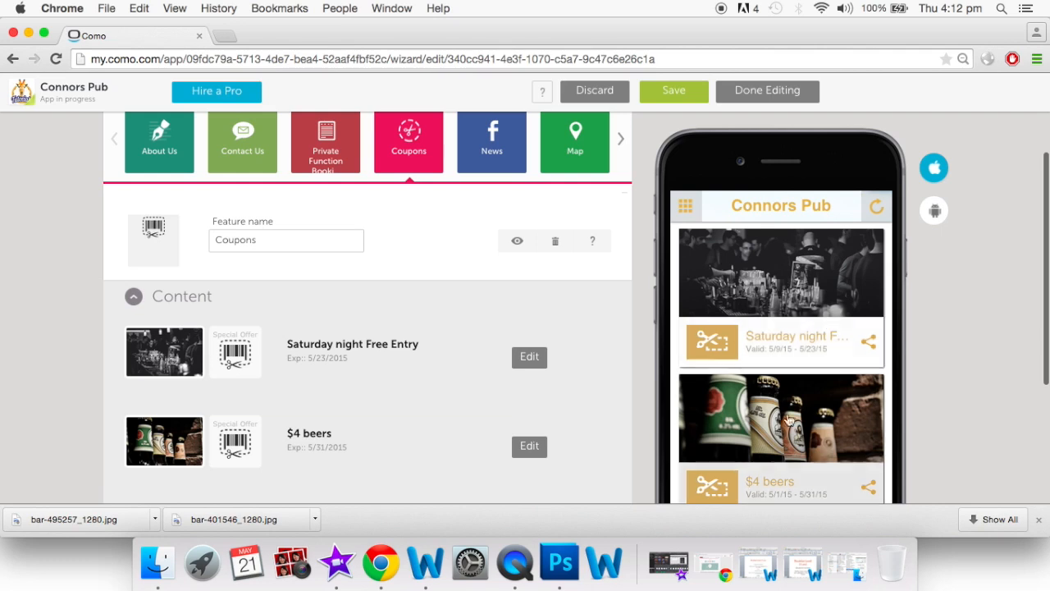
pyautogui.scroll(-2, 811, 396)
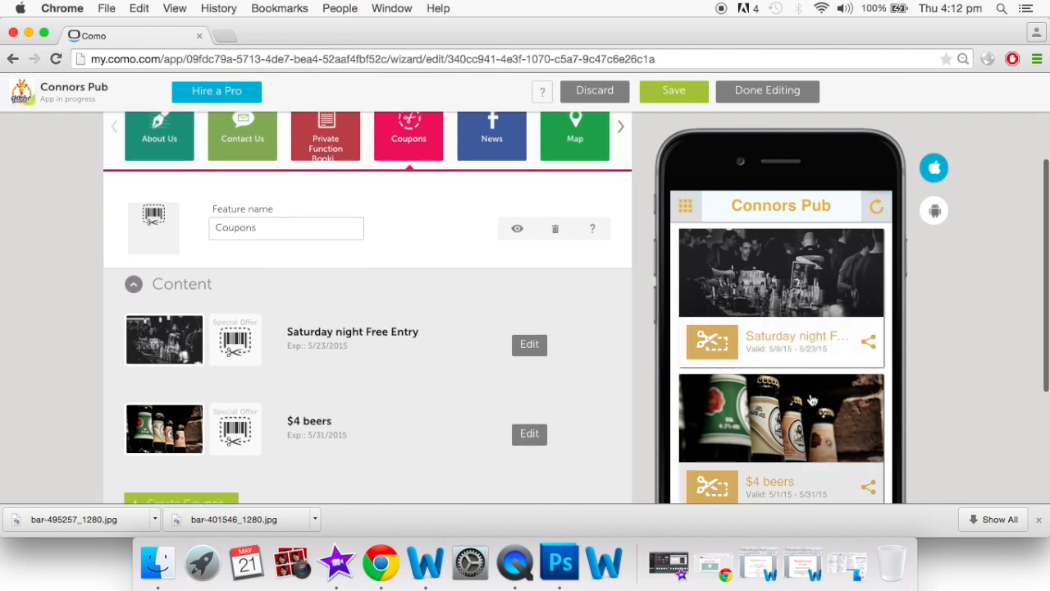
# Open the Saturday night Free Entry coupon in the preview and redeem it
pyautogui.click(770, 264)
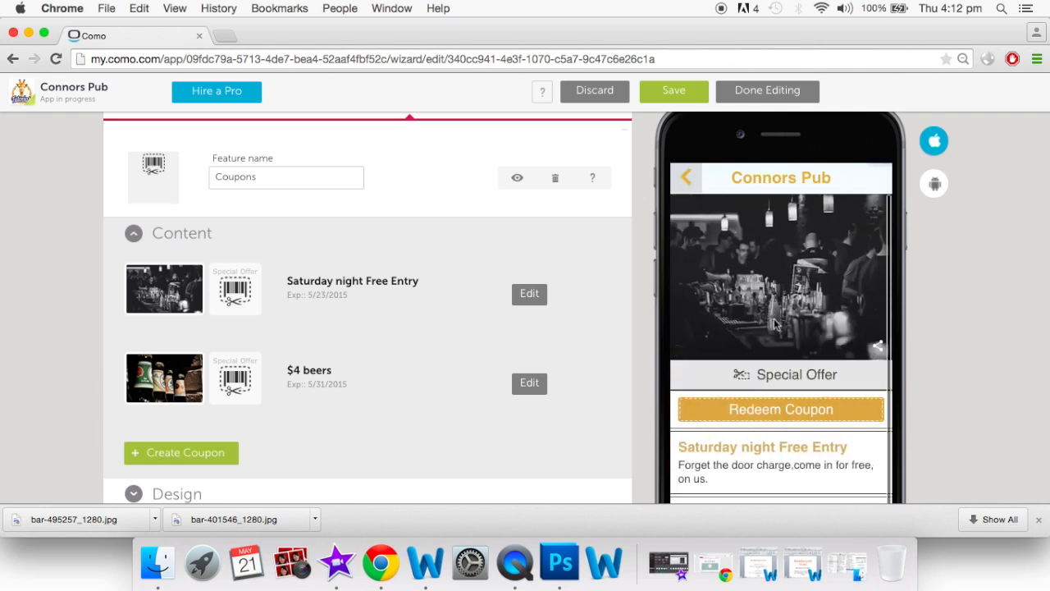
pyautogui.scroll(-1, 774, 318)
pyautogui.scroll(-2, 773, 318)
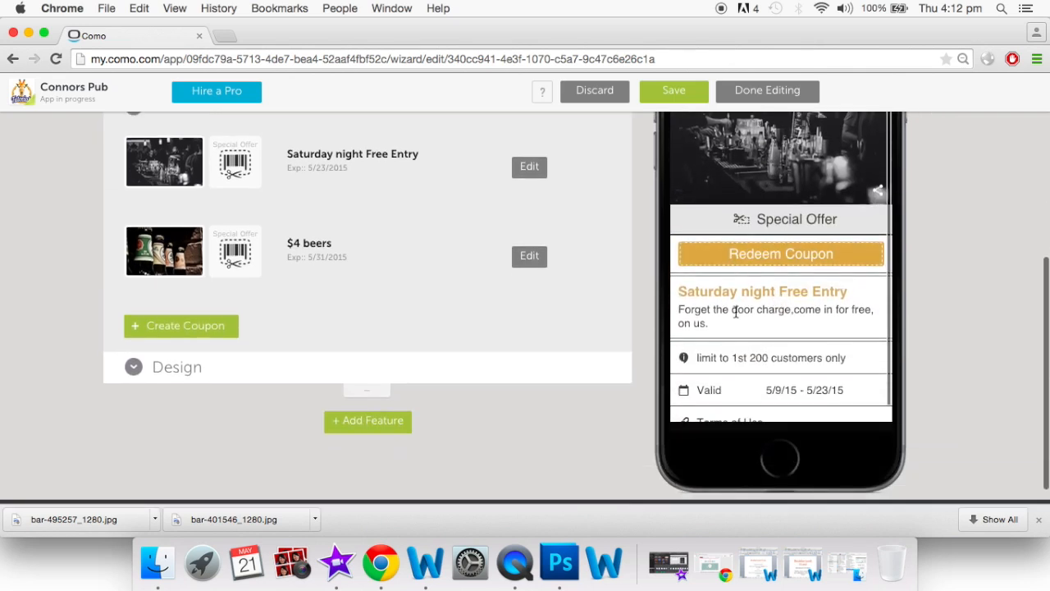
pyautogui.scroll(-2, 736, 311)
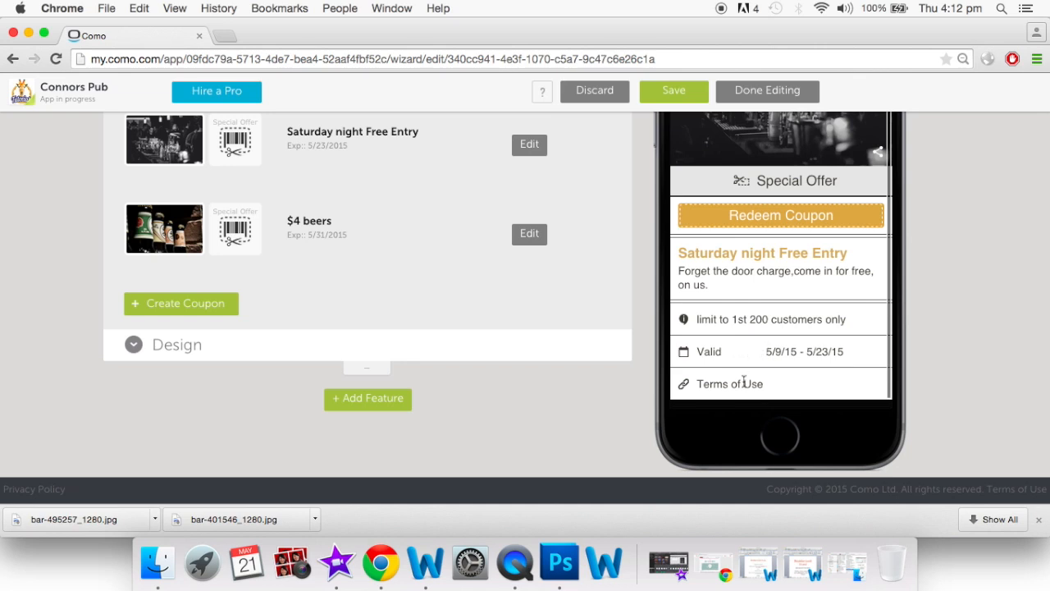
pyautogui.scroll(5, 743, 383)
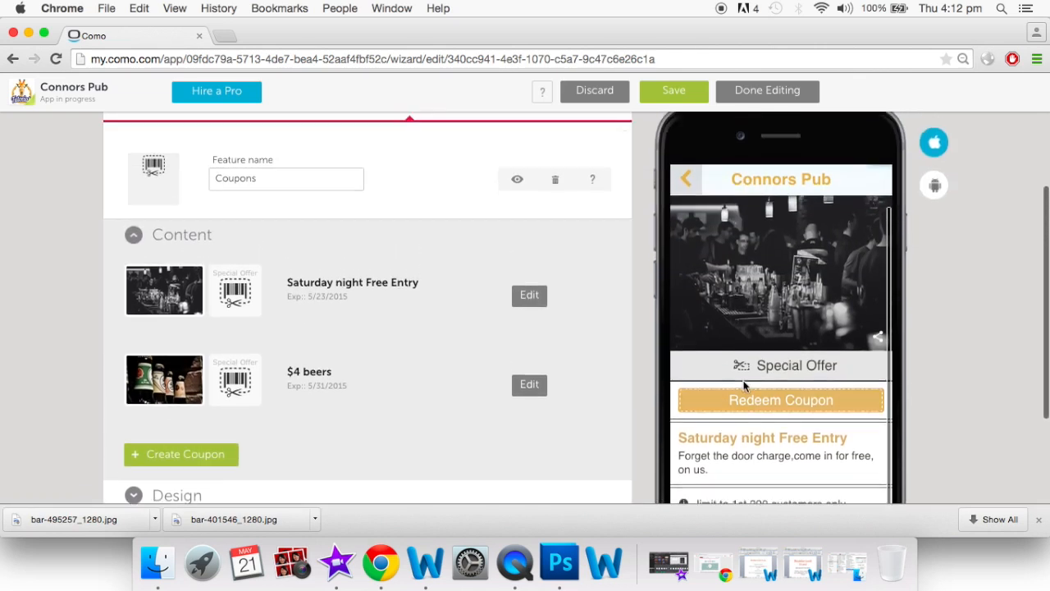
pyautogui.click(754, 413)
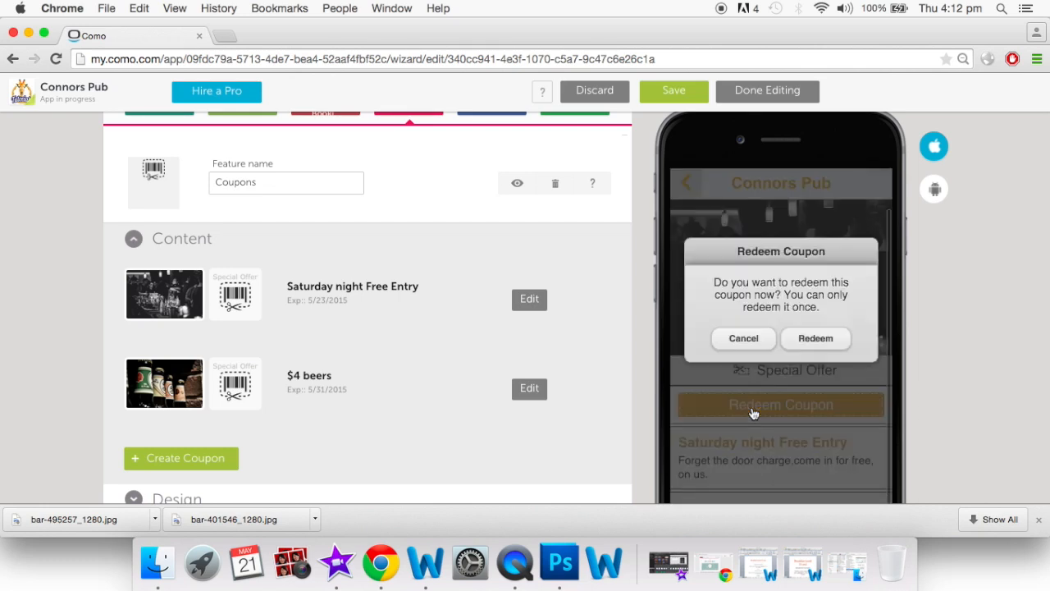
pyautogui.click(816, 338)
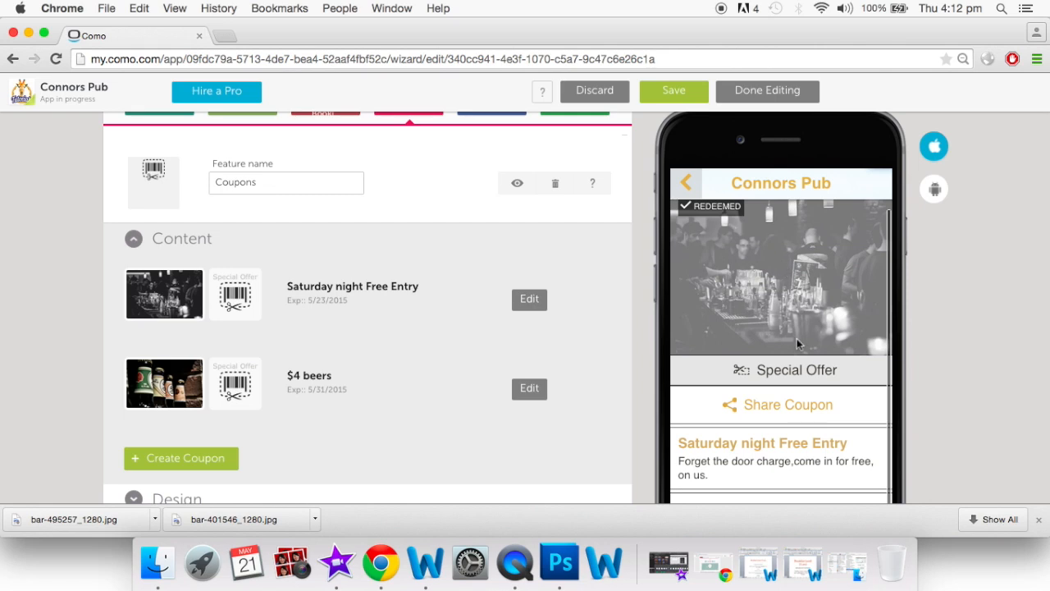
# Open and cancel sharing for the redeemed coupon, then return to the coupon list
pyautogui.click(732, 410)
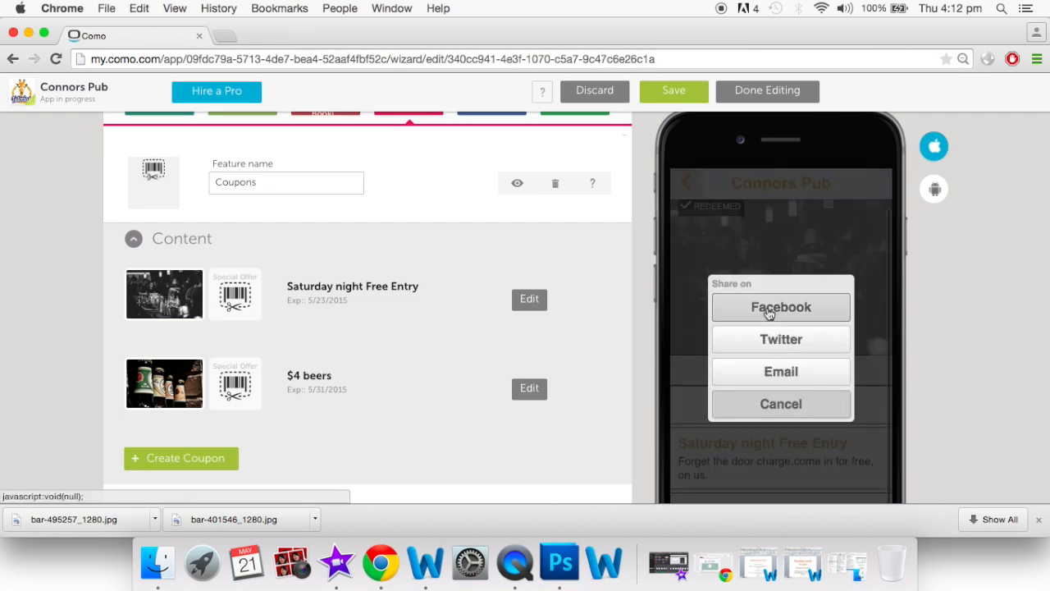
pyautogui.click(779, 404)
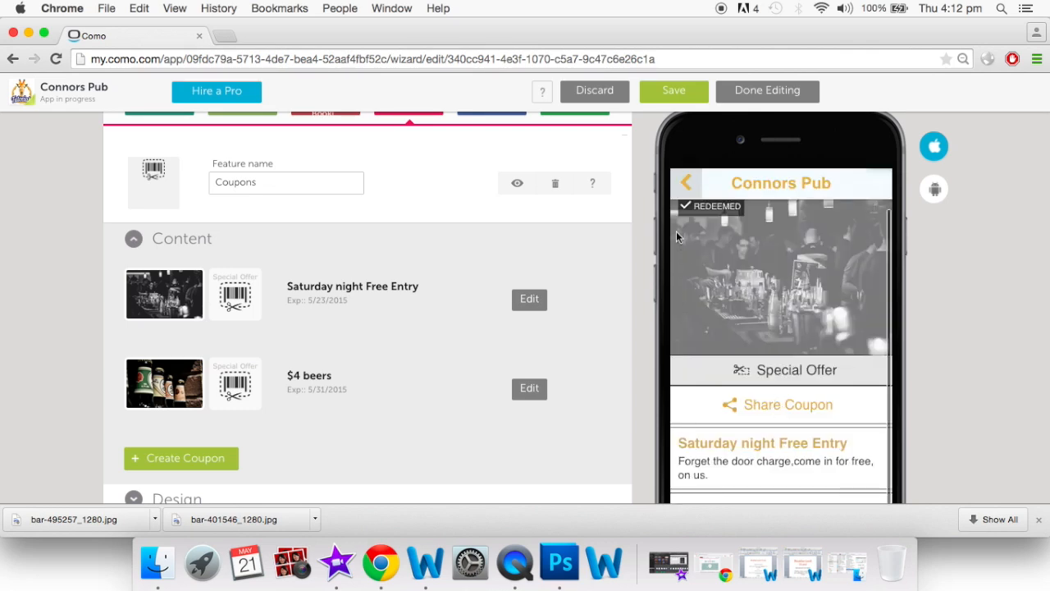
pyautogui.click(688, 186)
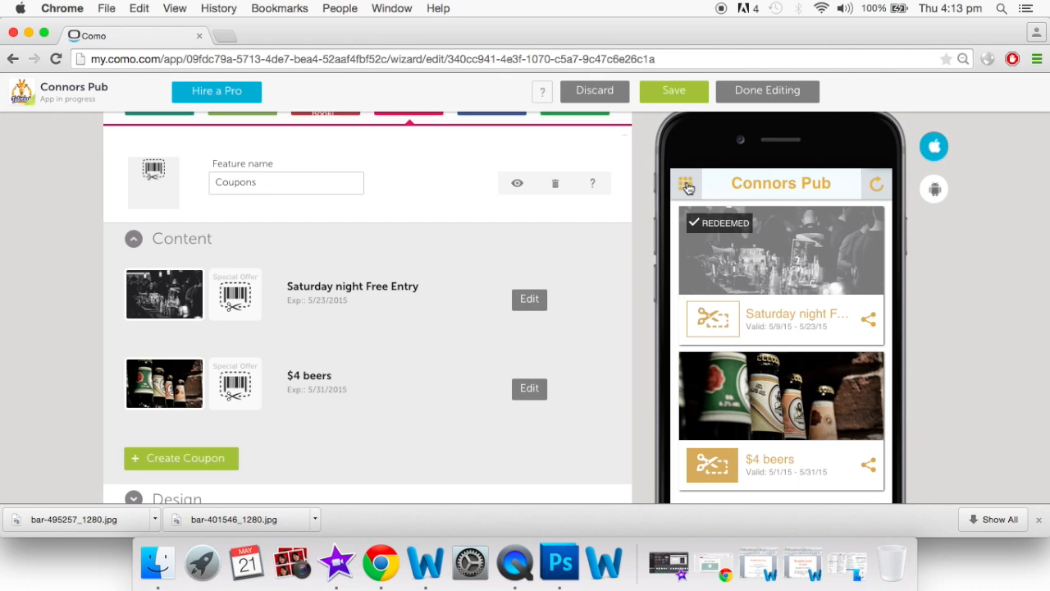
# Check the $4 beers coupon's share options, then return the preview to home
pyautogui.click(872, 466)
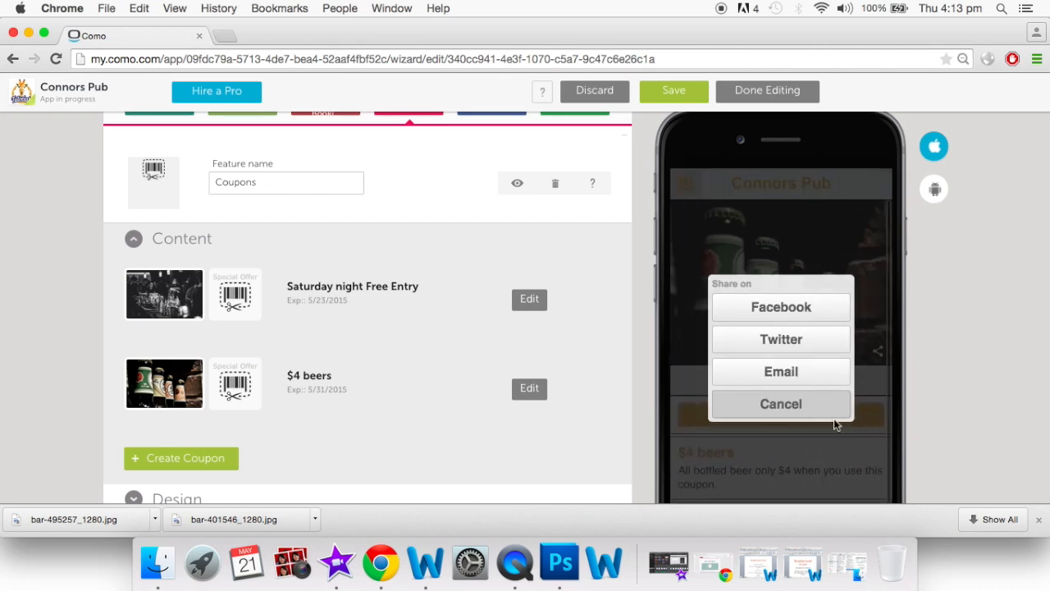
pyautogui.click(800, 410)
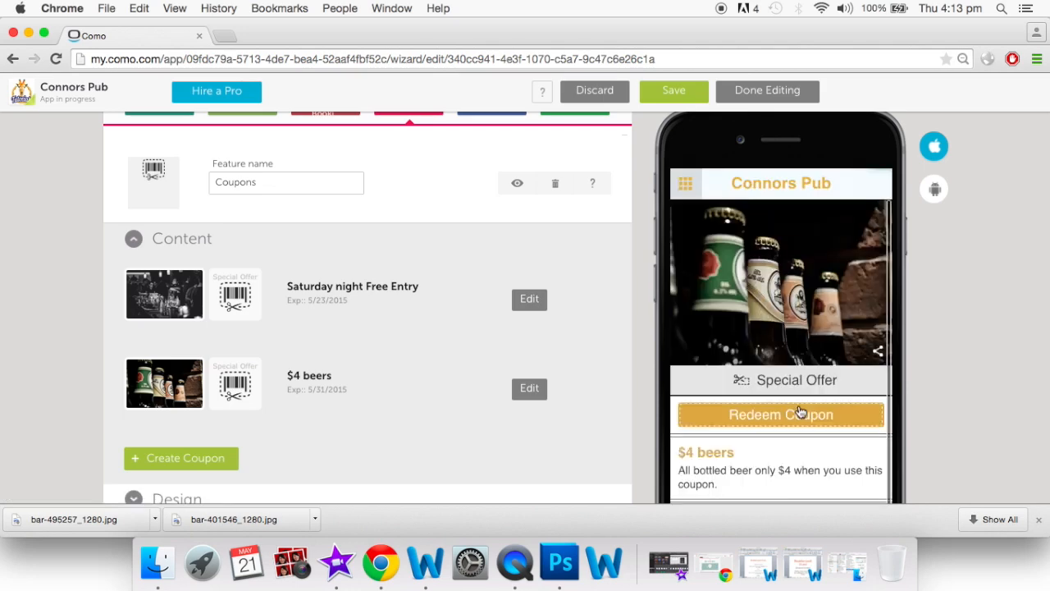
pyautogui.scroll(-5, 800, 410)
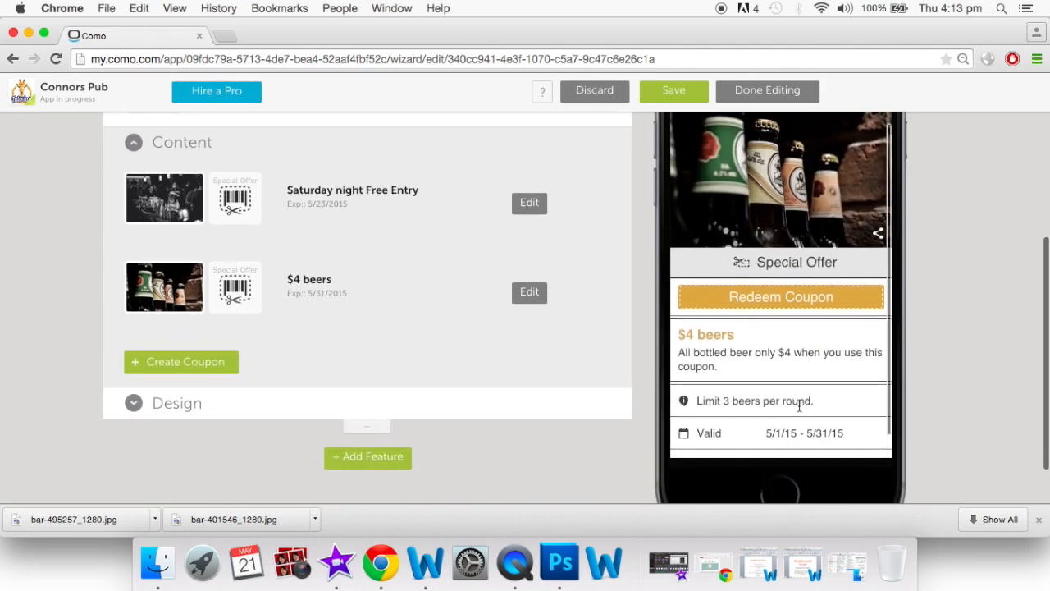
pyautogui.scroll(5, 800, 408)
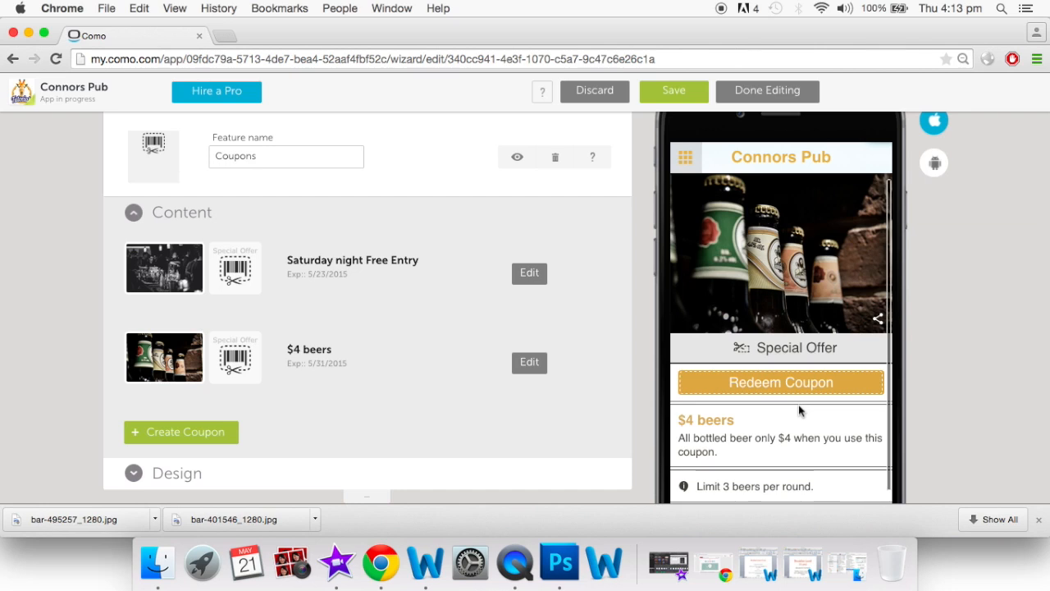
pyautogui.click(689, 164)
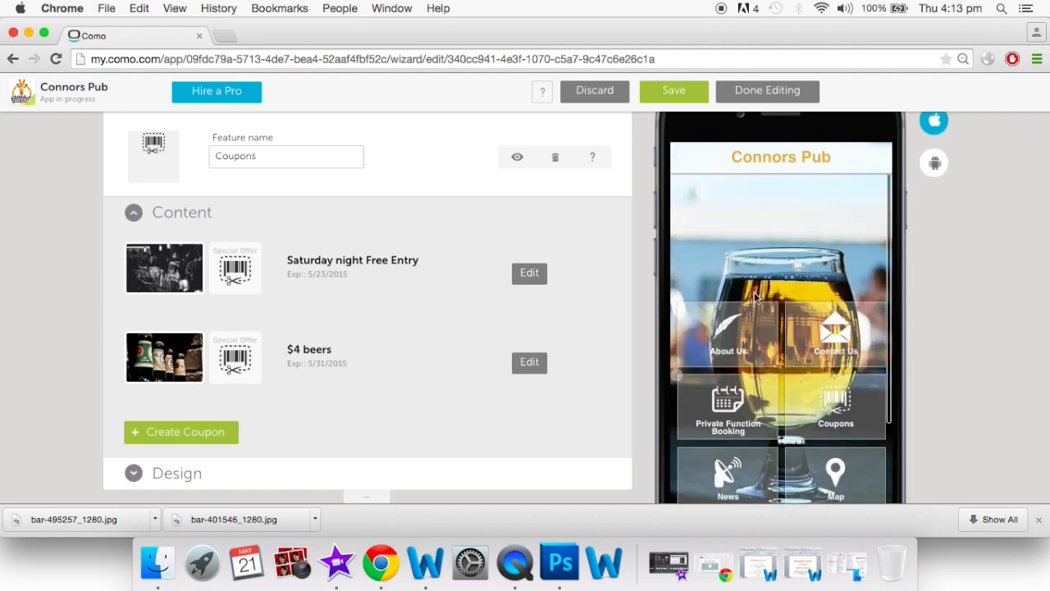
pyautogui.scroll(5, 754, 297)
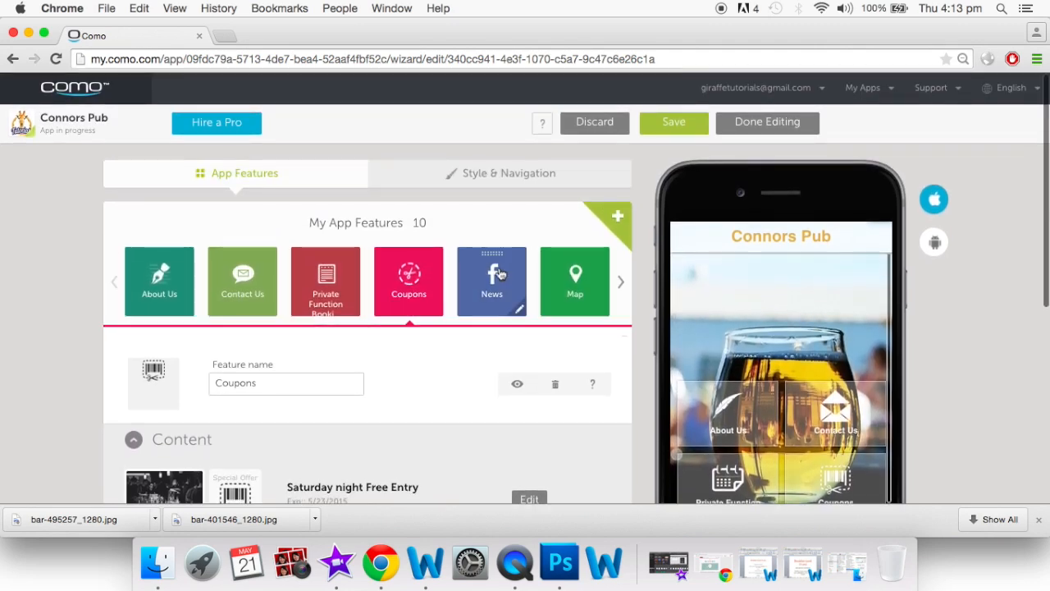
# Open the News feature and review its Facebook feed settings
pyautogui.click(501, 274)
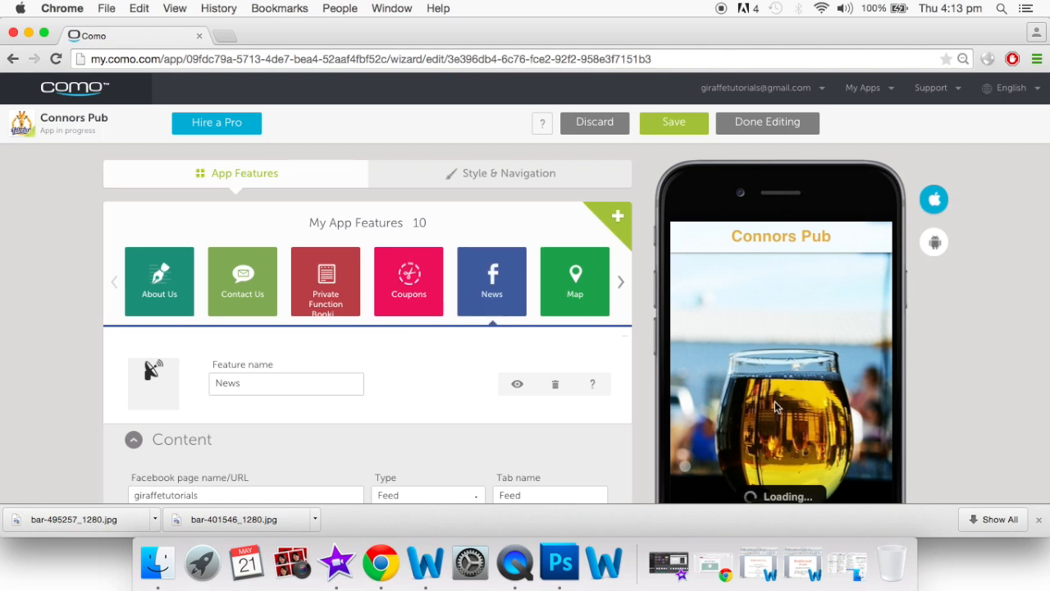
pyautogui.scroll(-3, 775, 406)
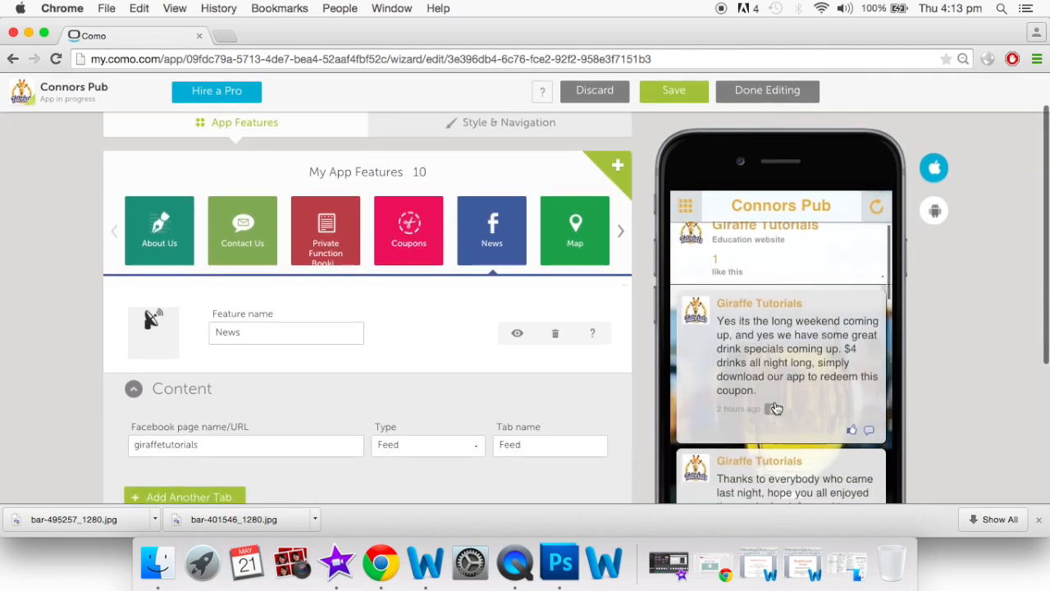
pyautogui.scroll(-2, 776, 407)
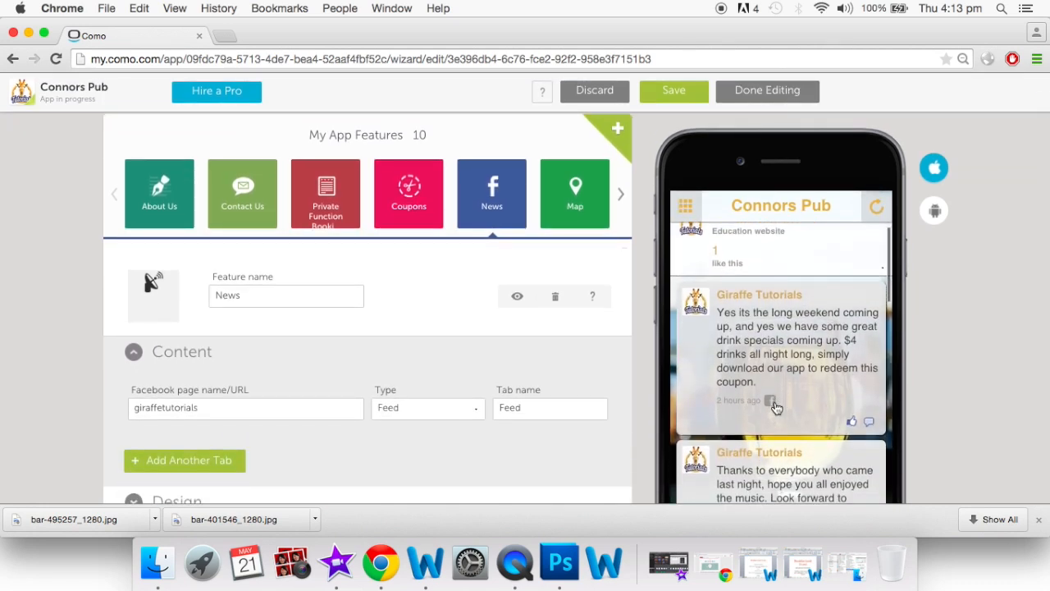
pyautogui.scroll(-1, 776, 408)
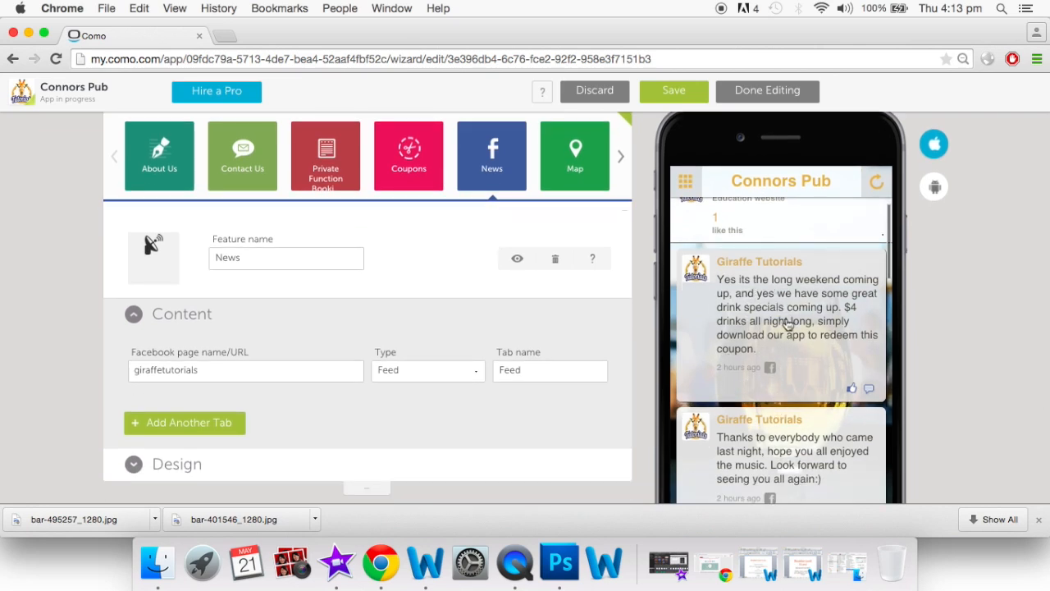
pyautogui.scroll(-2, 788, 324)
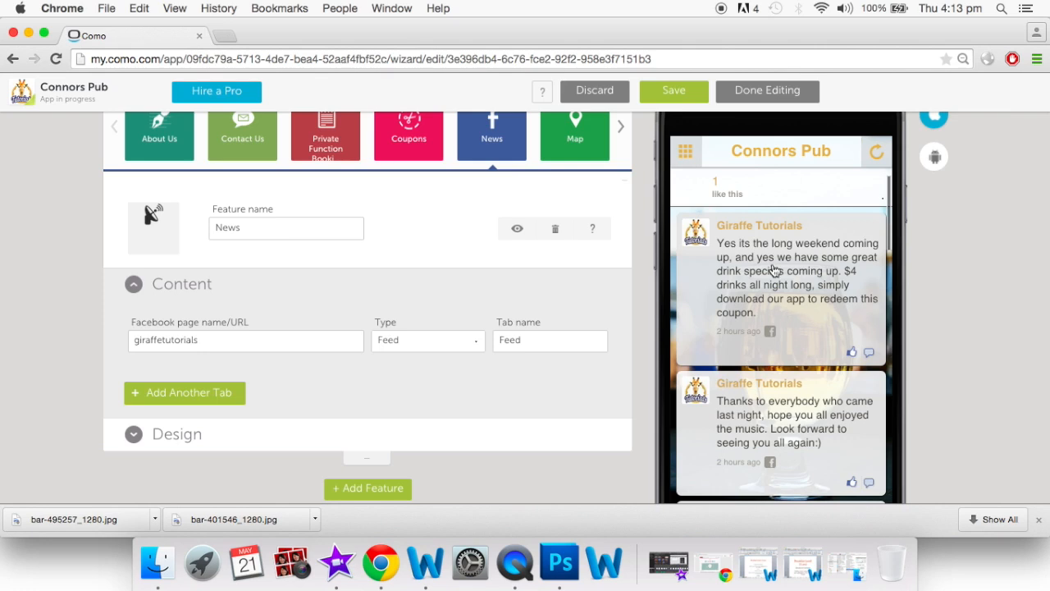
pyautogui.scroll(-3, 794, 308)
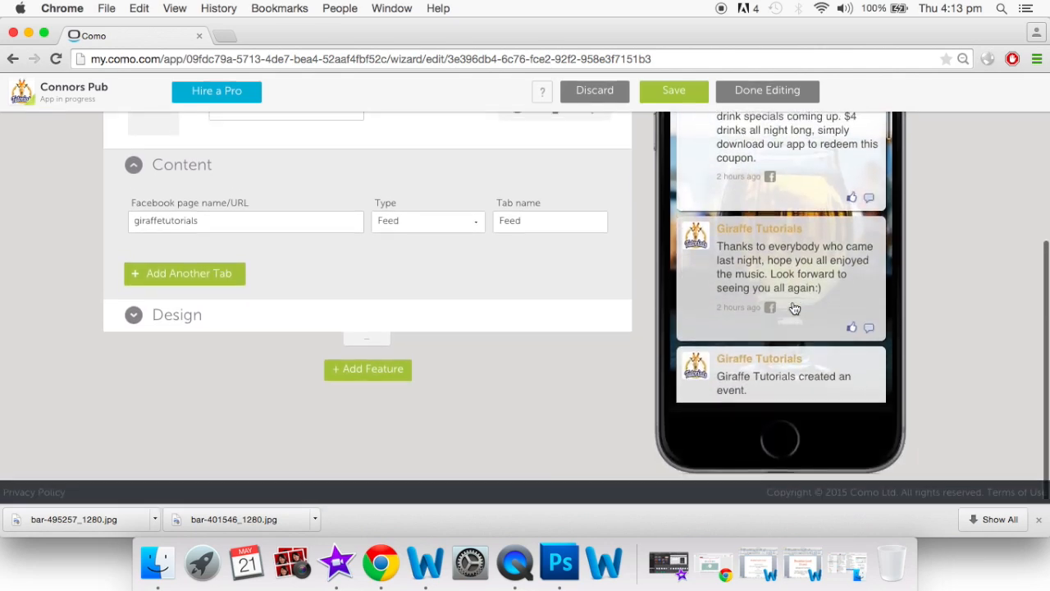
pyautogui.scroll(5, 794, 308)
# Preview the first news post, then go back to the feed and home menu
pyautogui.click(830, 349)
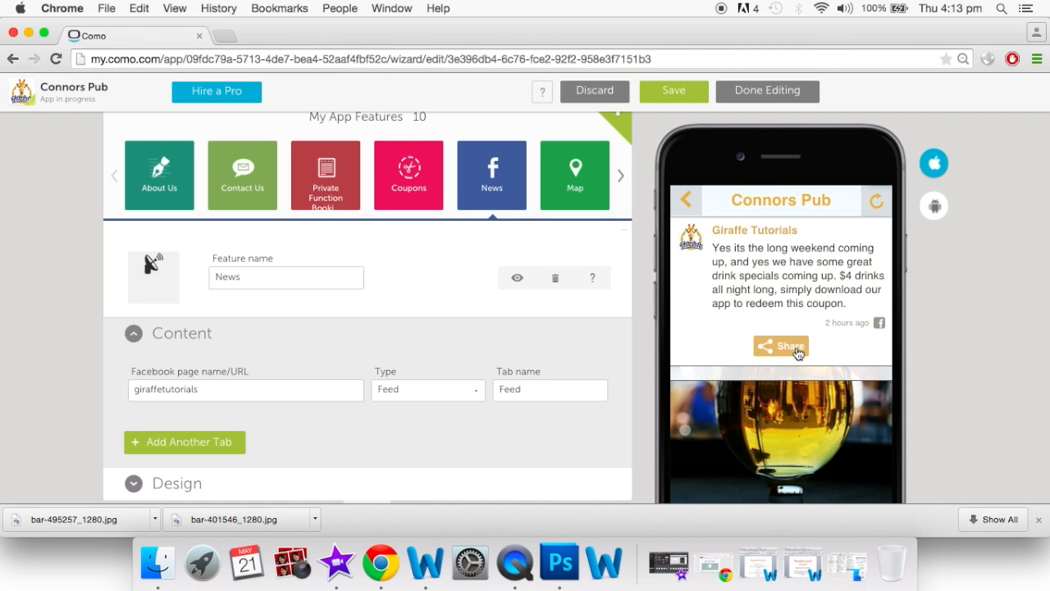
pyautogui.click(689, 202)
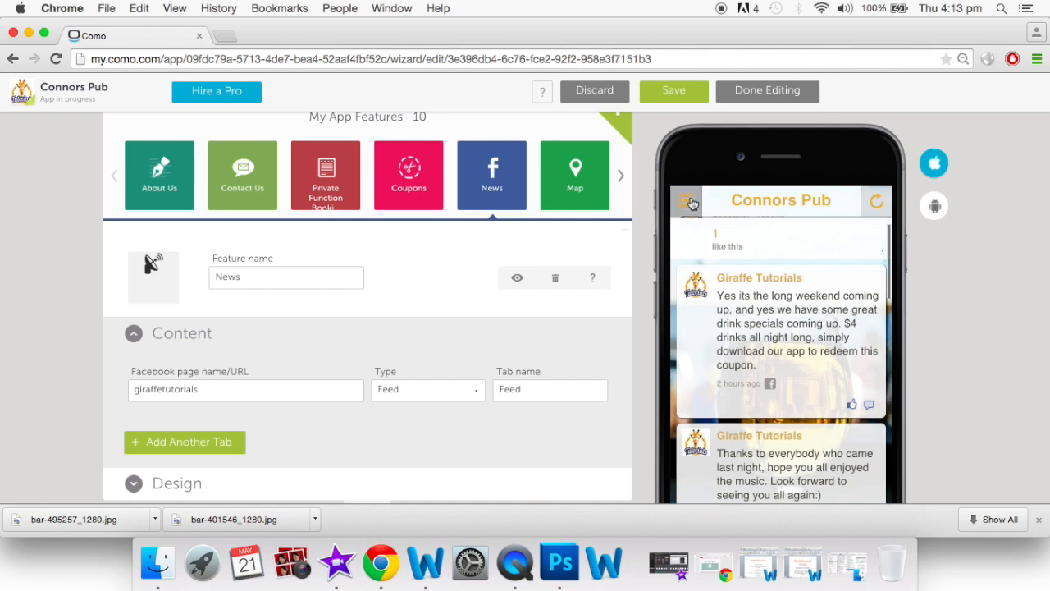
pyautogui.click(692, 204)
# View the Map feature's pub location, then return home and advance the feature carousel
pyautogui.click(566, 190)
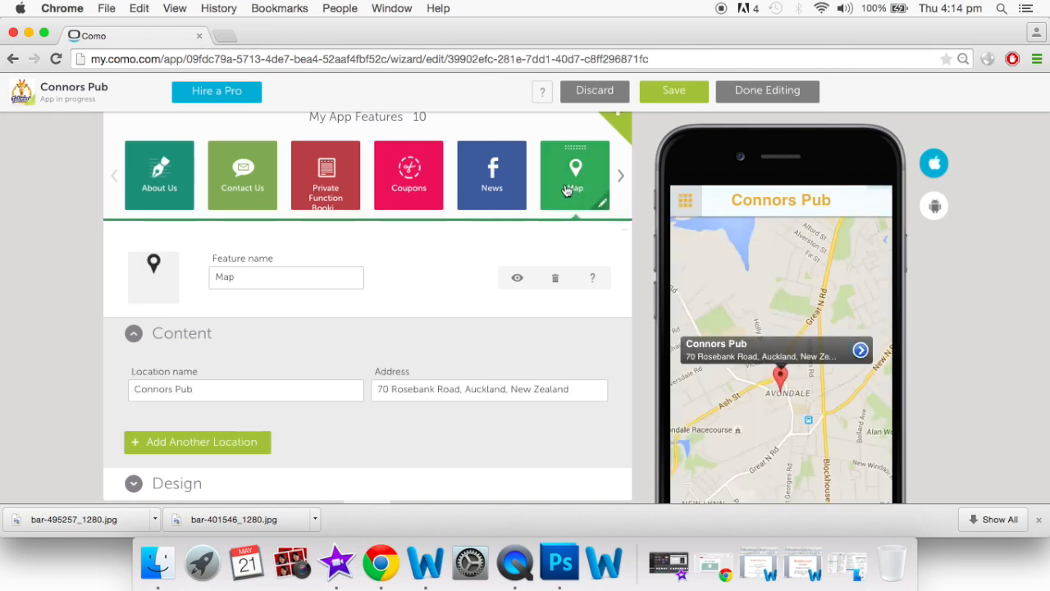
pyautogui.scroll(-1, 608, 350)
pyautogui.scroll(-1, 608, 350)
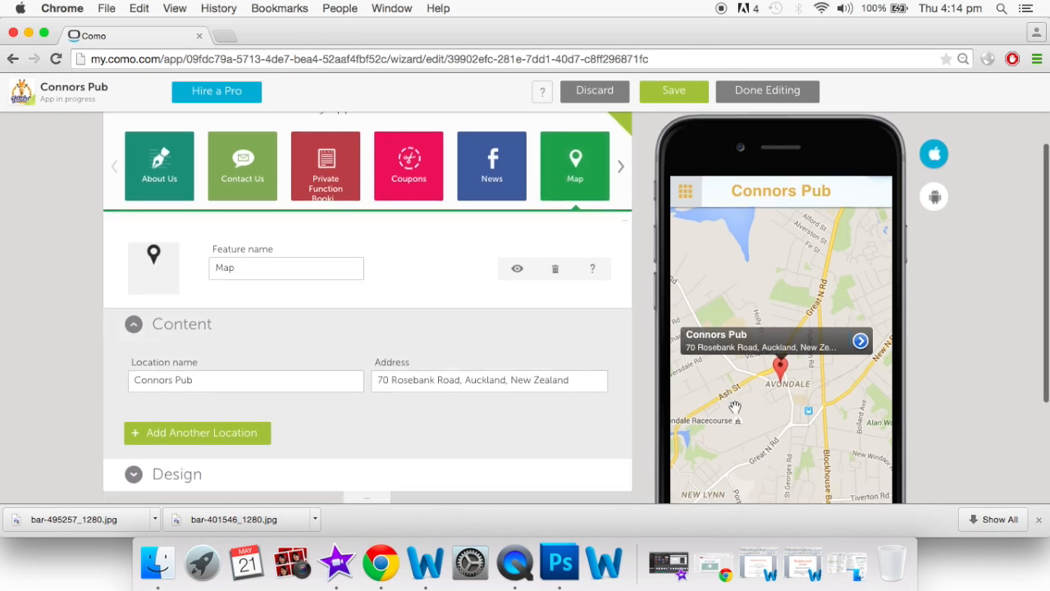
pyautogui.click(680, 197)
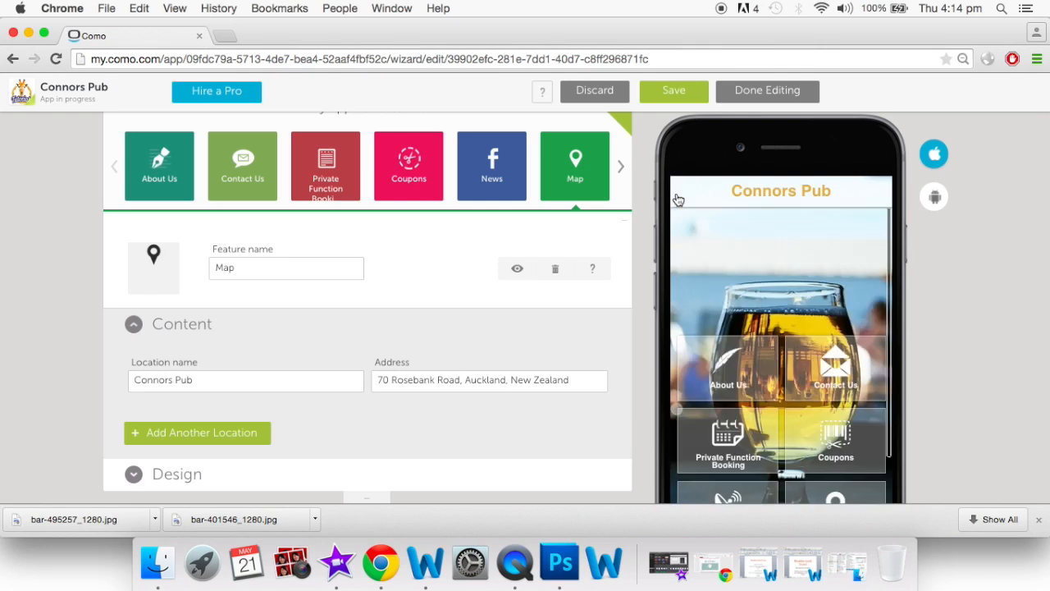
pyautogui.click(621, 166)
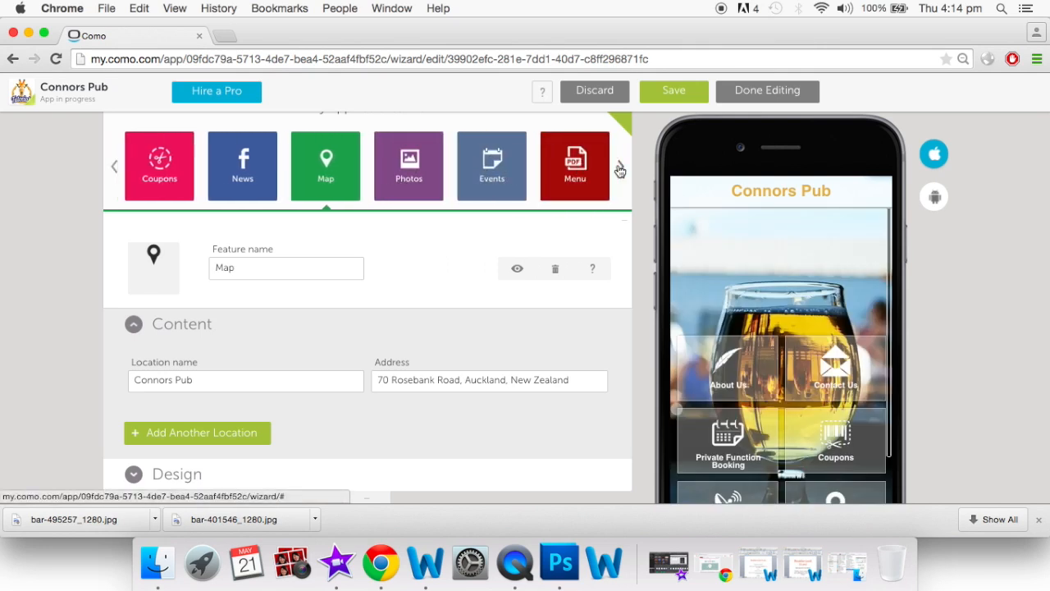
# Open the Photos feature and scroll its Our Food & Drink album
pyautogui.click(403, 175)
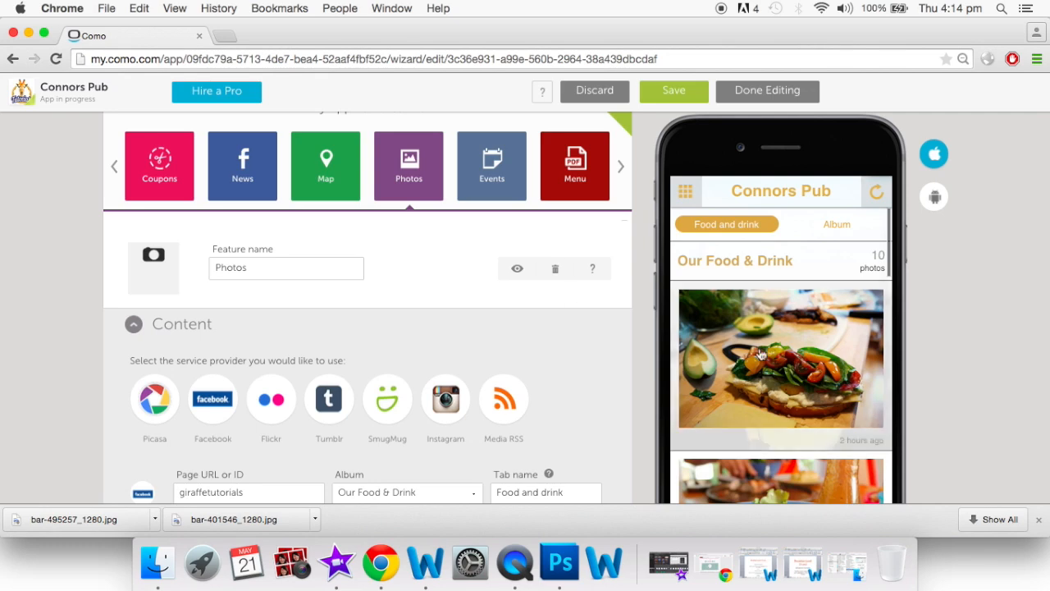
pyautogui.scroll(-10, 761, 354)
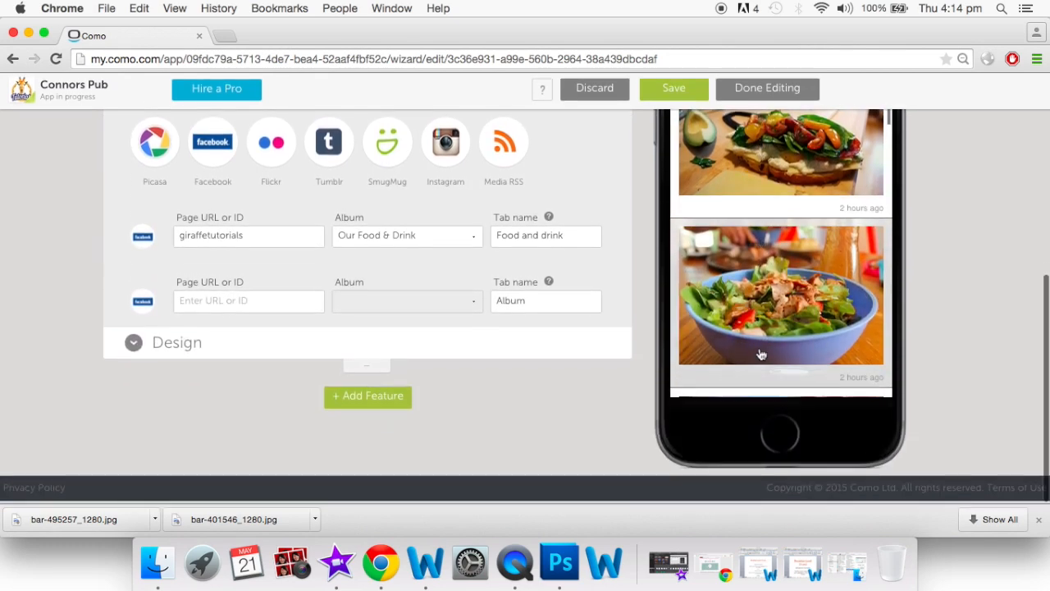
pyautogui.scroll(-10, 762, 354)
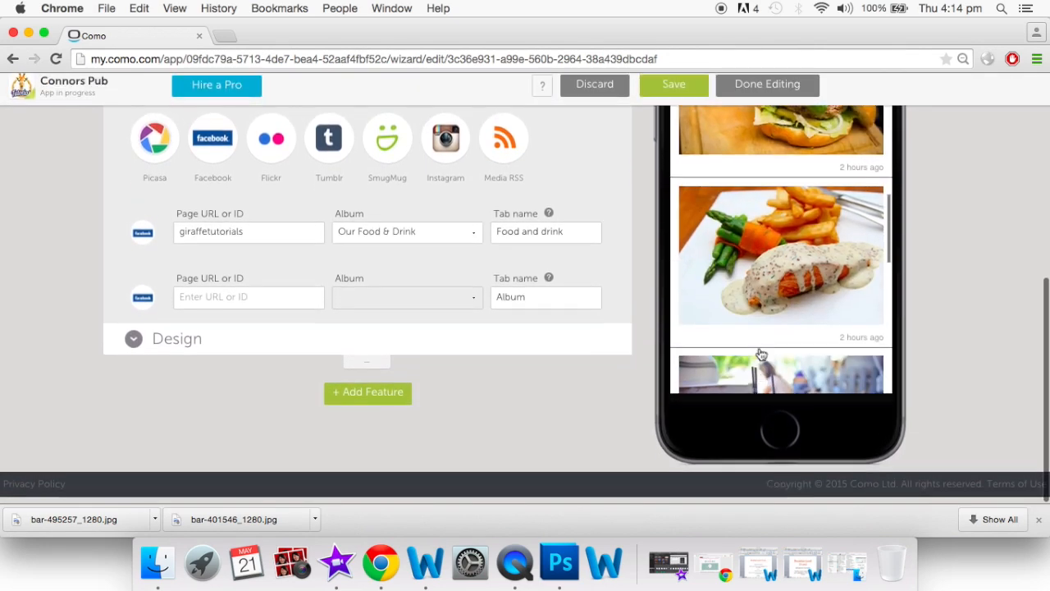
pyautogui.scroll(15, 761, 355)
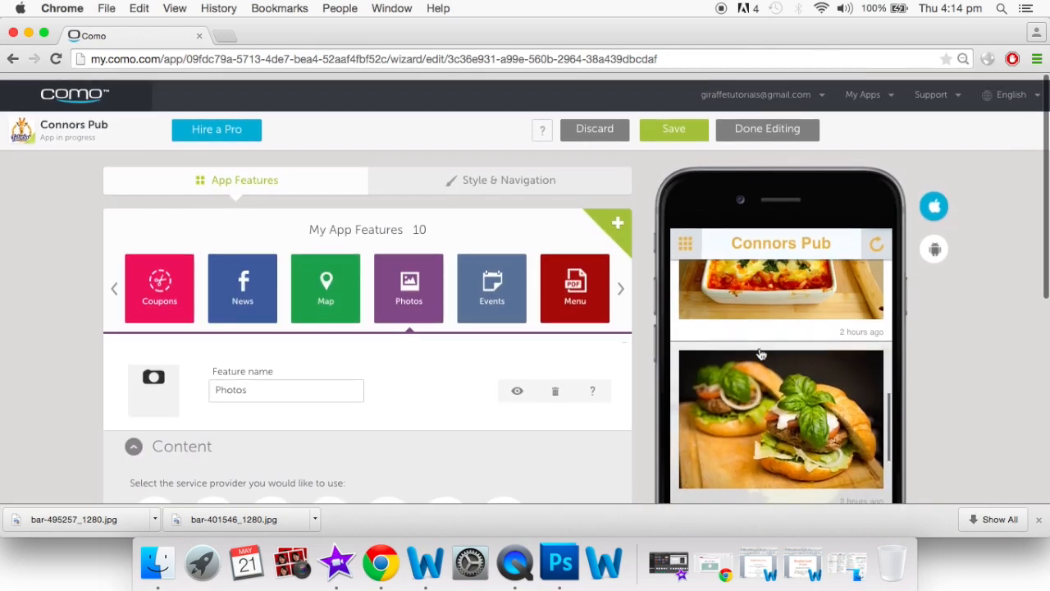
pyautogui.scroll(-3, 633, 385)
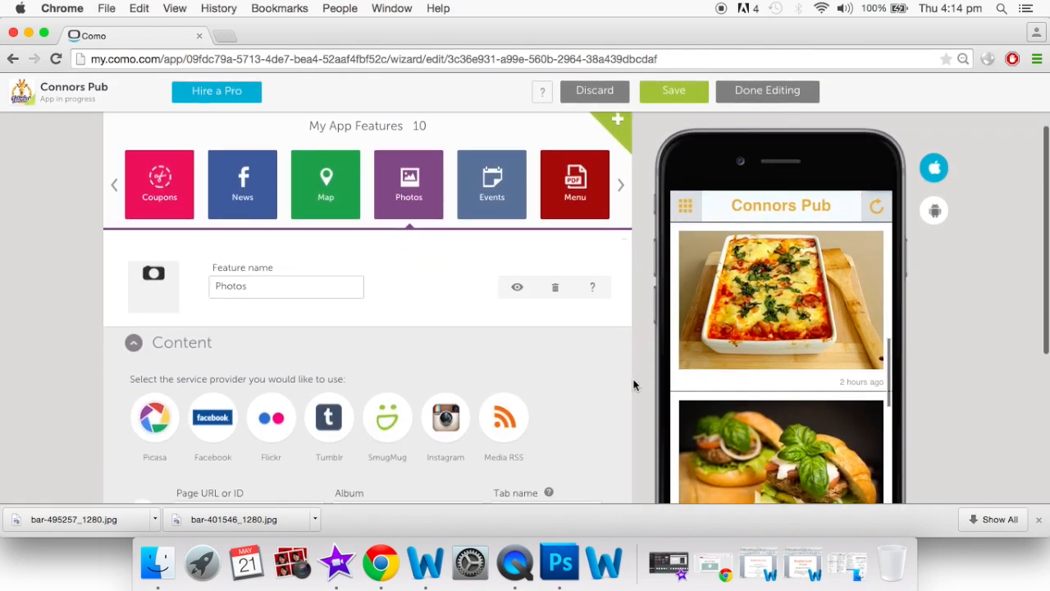
pyautogui.scroll(3, 666, 416)
pyautogui.scroll(-3, 781, 376)
pyautogui.scroll(5, 781, 376)
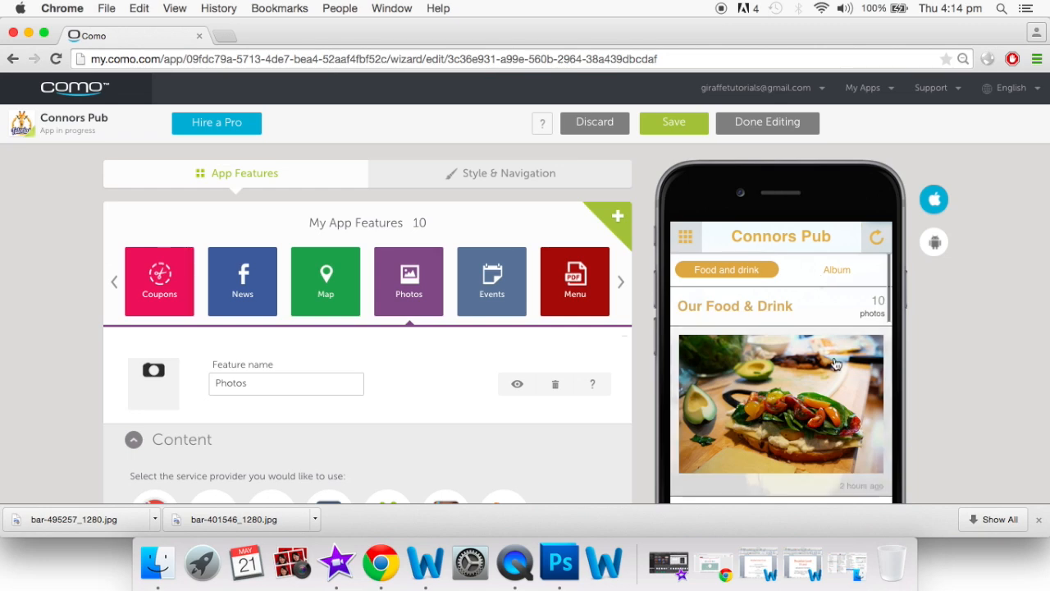
pyautogui.scroll(-3, 781, 325)
# View a food photo full-screen, close it, and return to the home screen
pyautogui.click(781, 325)
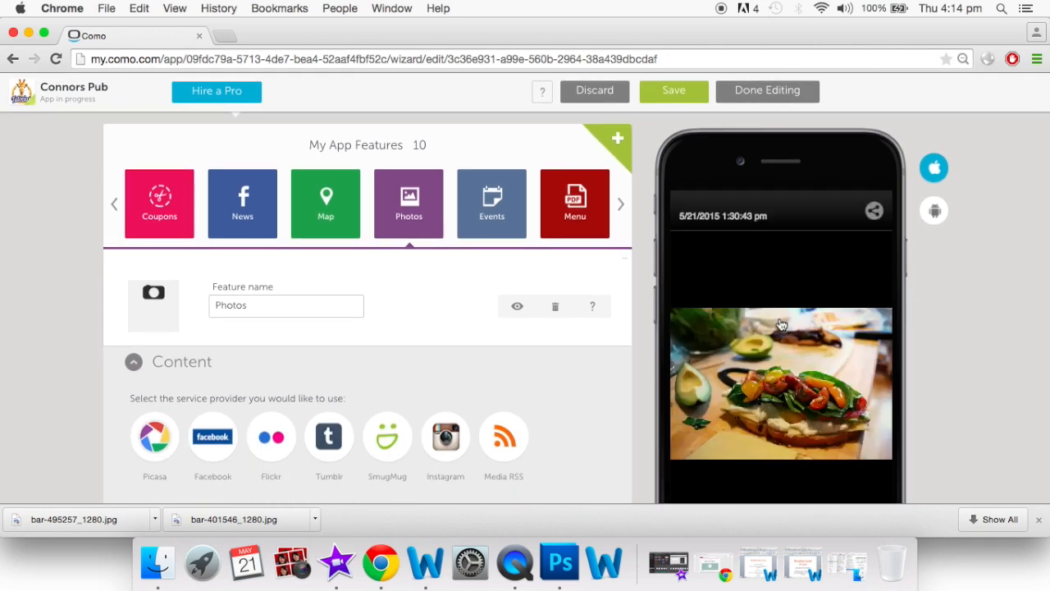
pyautogui.scroll(-5, 781, 326)
pyautogui.scroll(-2, 781, 326)
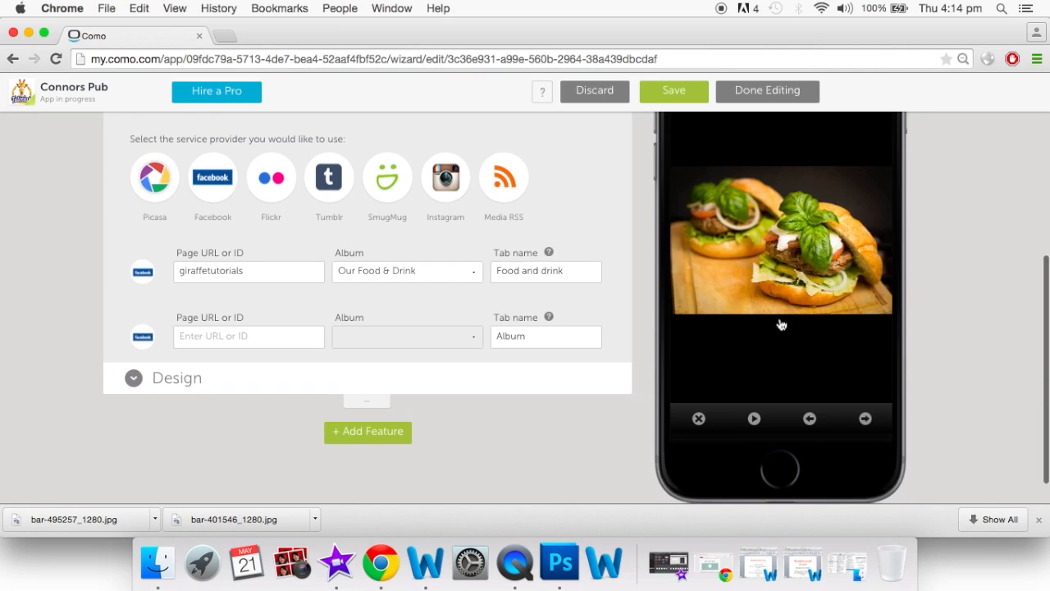
pyautogui.click(699, 419)
pyautogui.scroll(10, 745, 304)
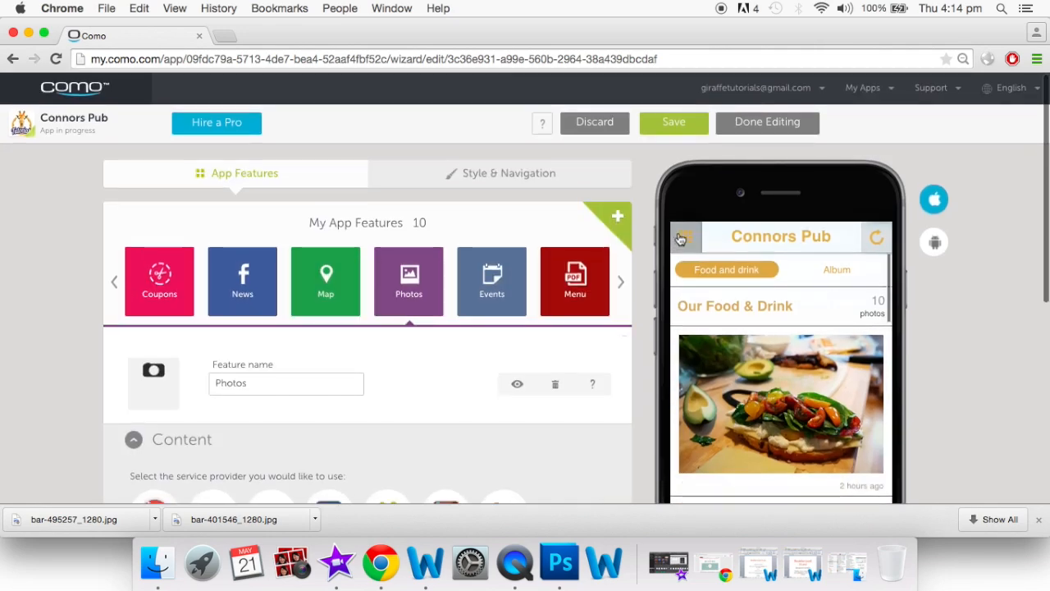
pyautogui.click(680, 238)
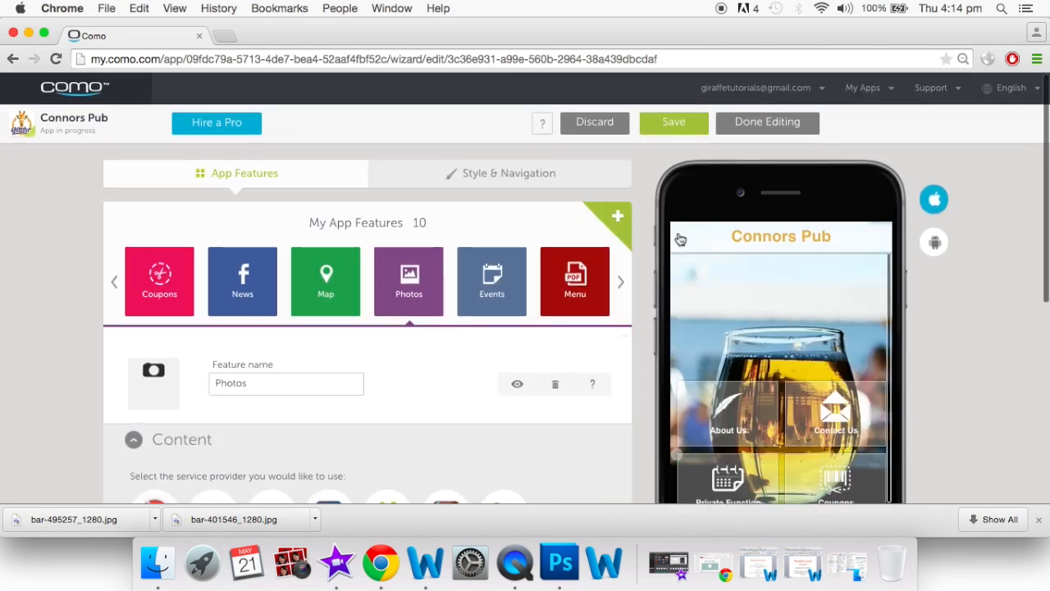
# Open the Events feature and preview the Mothers Day Dining event details
pyautogui.click(485, 287)
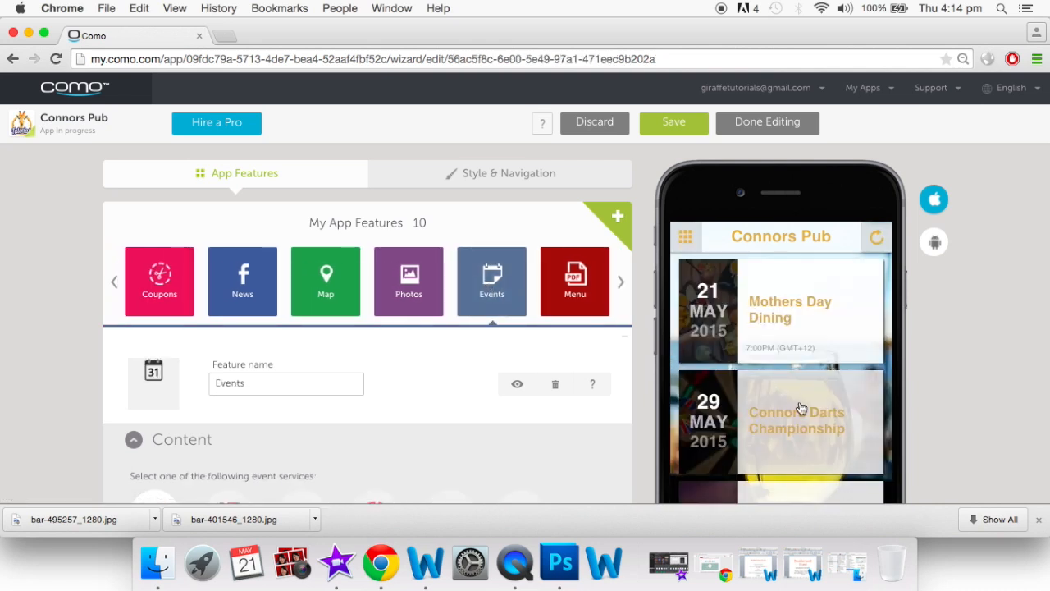
pyautogui.scroll(-3, 801, 408)
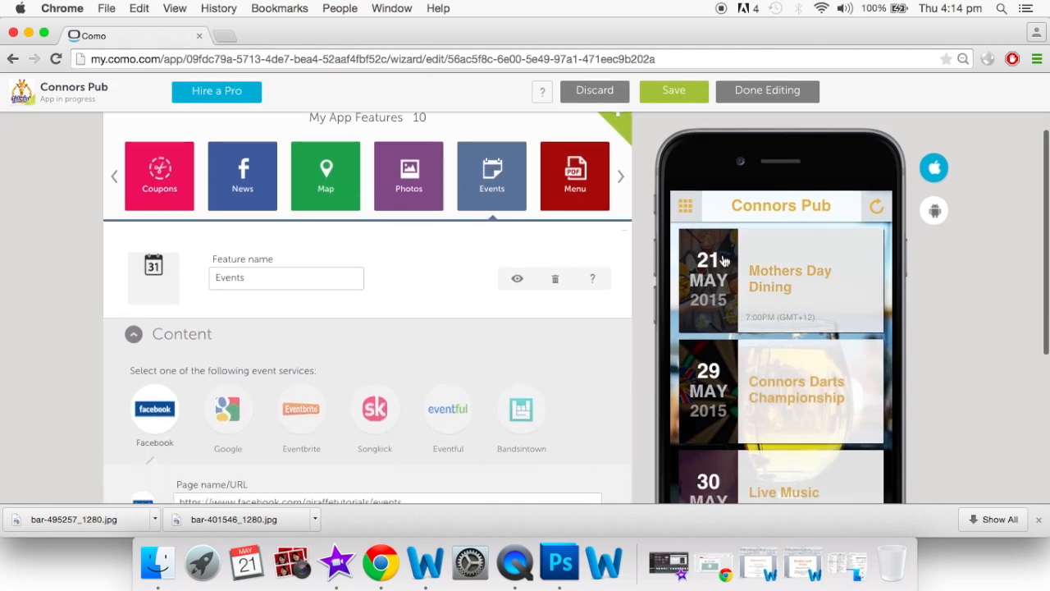
pyautogui.scroll(-2, 821, 433)
pyautogui.scroll(-2, 821, 433)
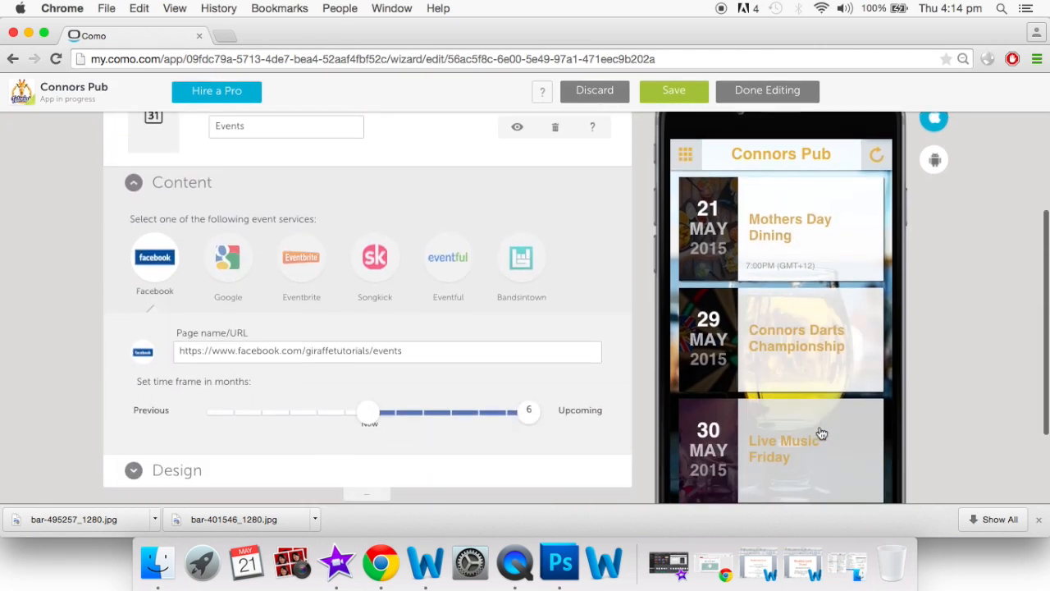
pyautogui.click(797, 281)
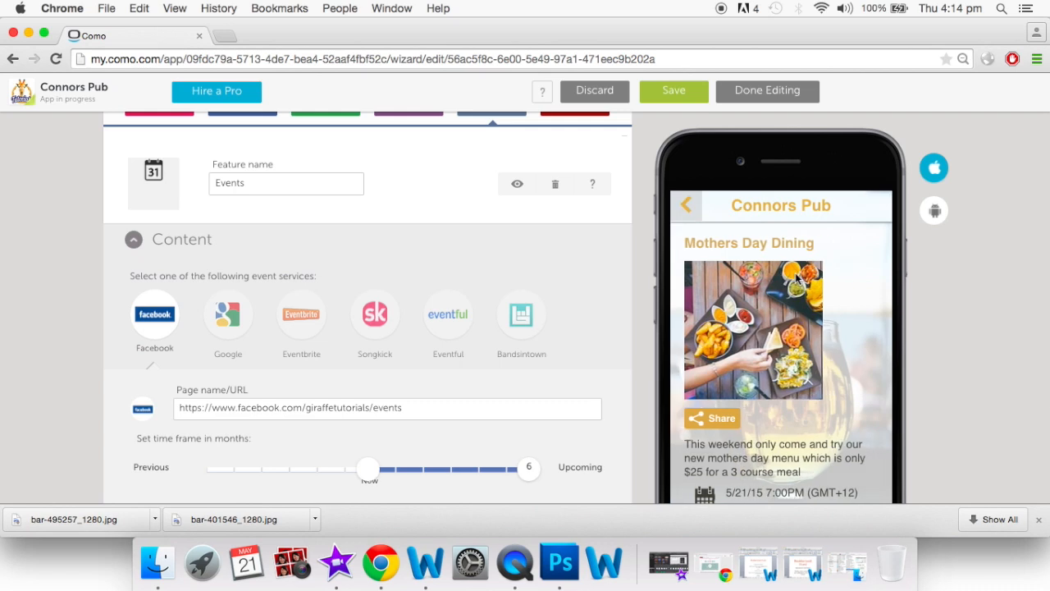
pyautogui.scroll(-3, 756, 352)
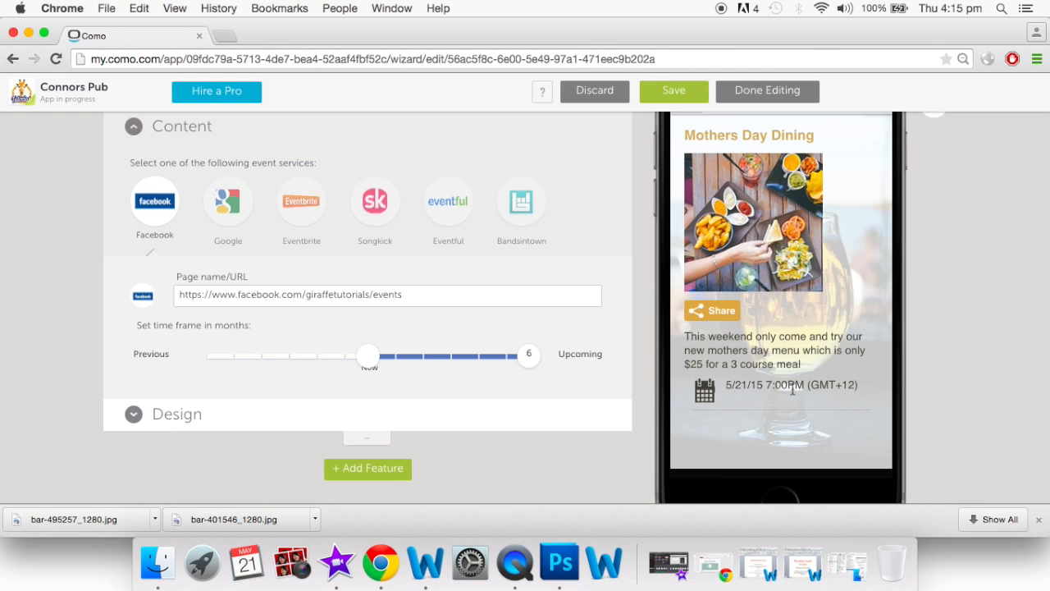
pyautogui.scroll(2, 792, 391)
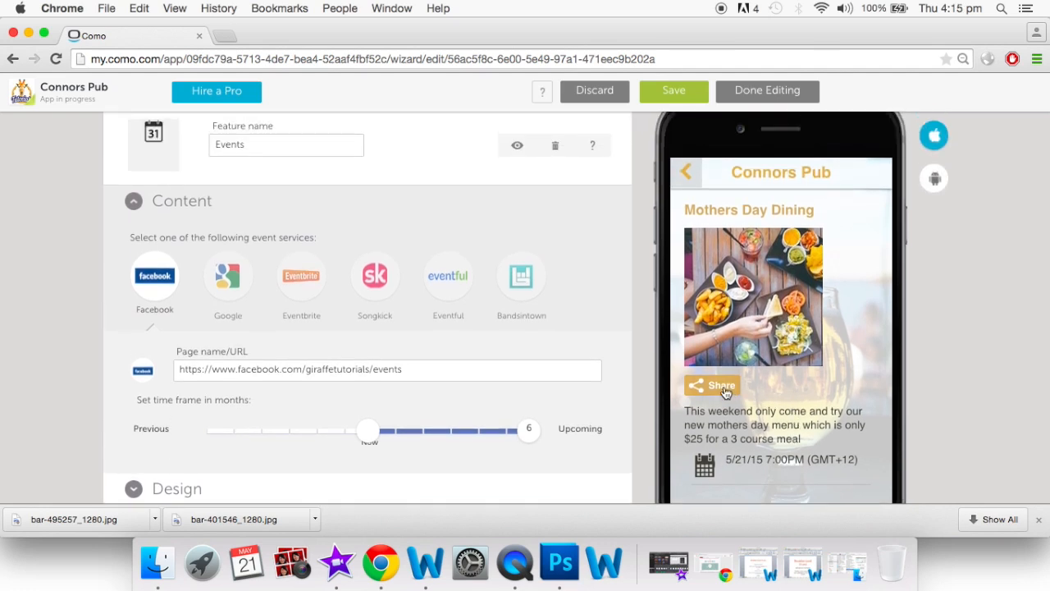
# Cancel the event's share sheet and return through the events list to home
pyautogui.click(725, 393)
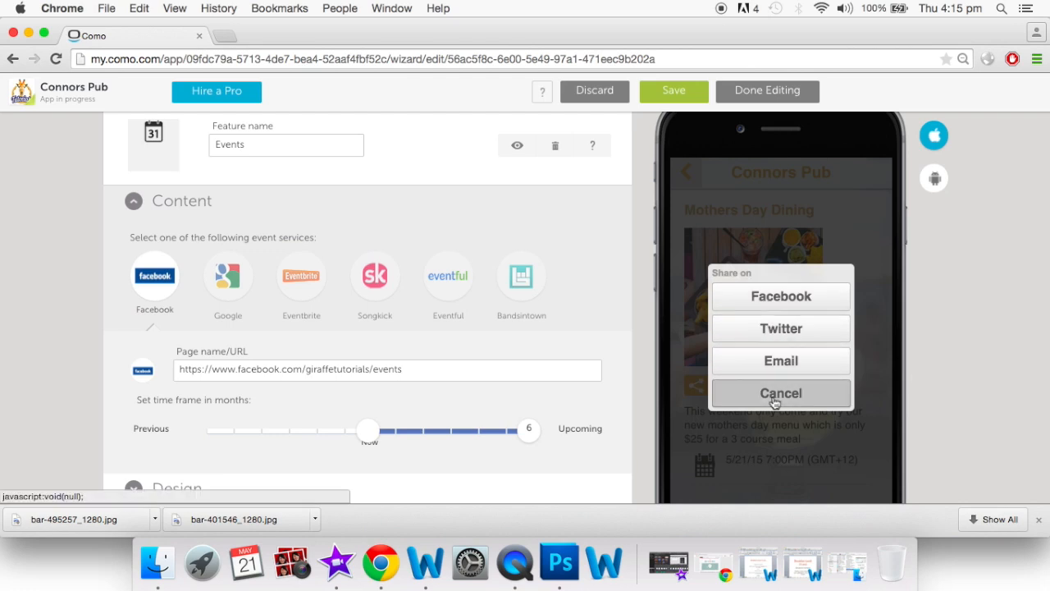
pyautogui.click(774, 396)
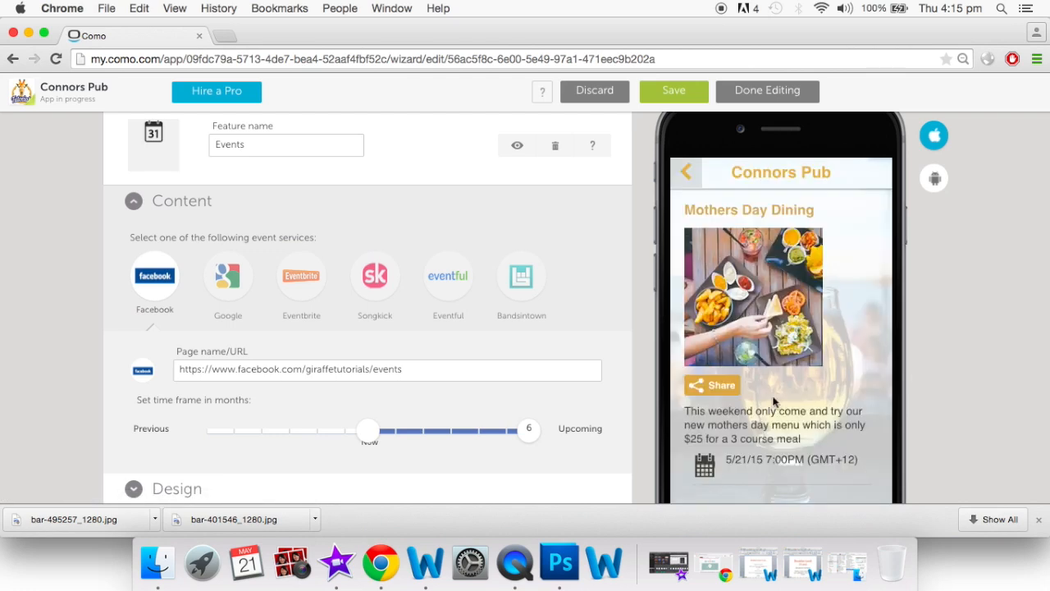
pyautogui.click(684, 181)
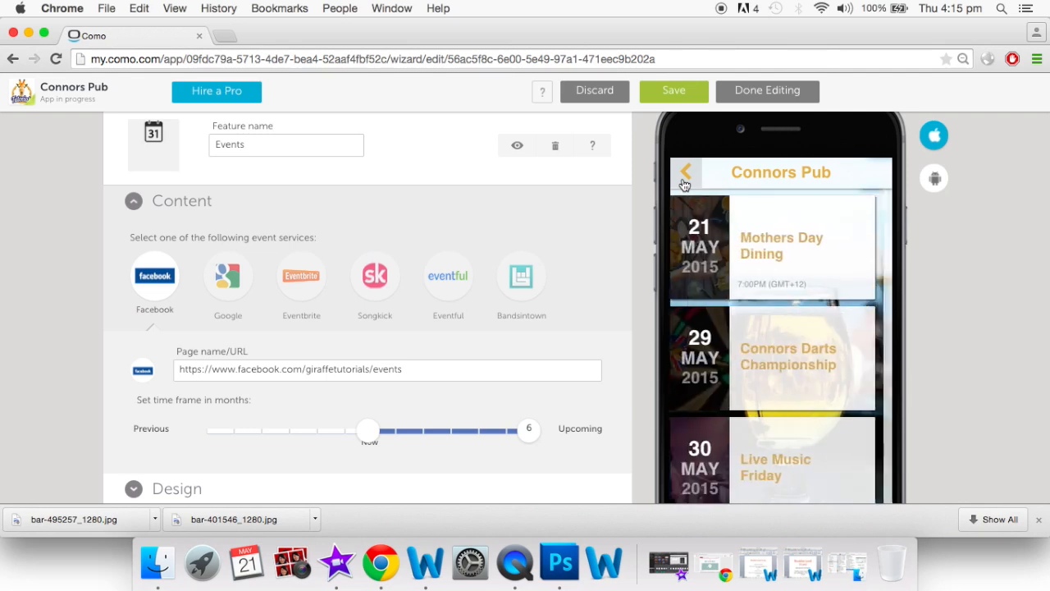
pyautogui.click(685, 179)
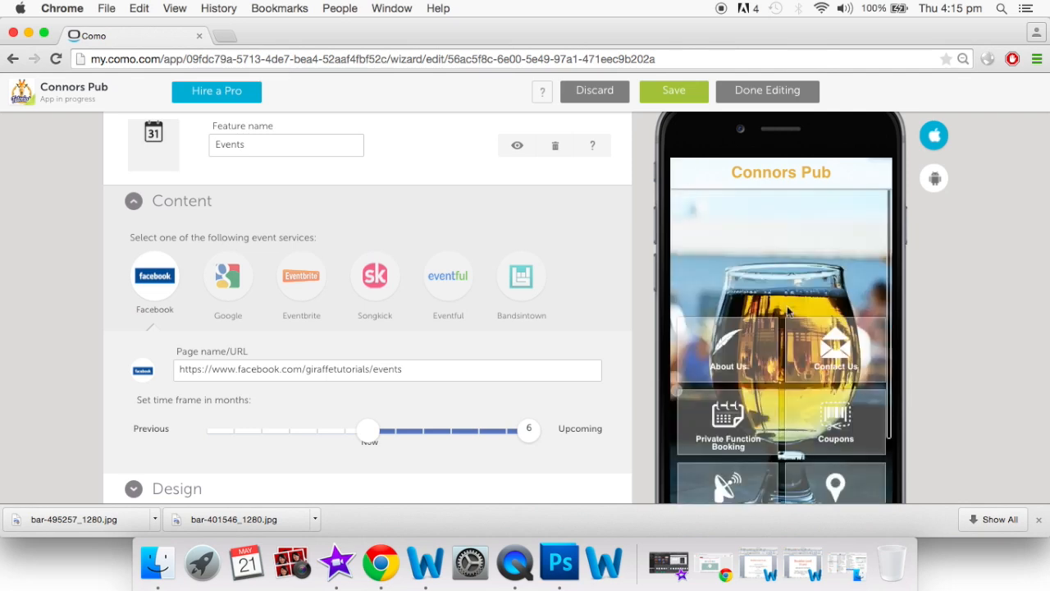
pyautogui.scroll(5, 506, 223)
# Open the Menu feature and scroll through its PDF food menu
pyautogui.click(580, 291)
pyautogui.scroll(-1, 762, 360)
pyautogui.scroll(-10, 762, 362)
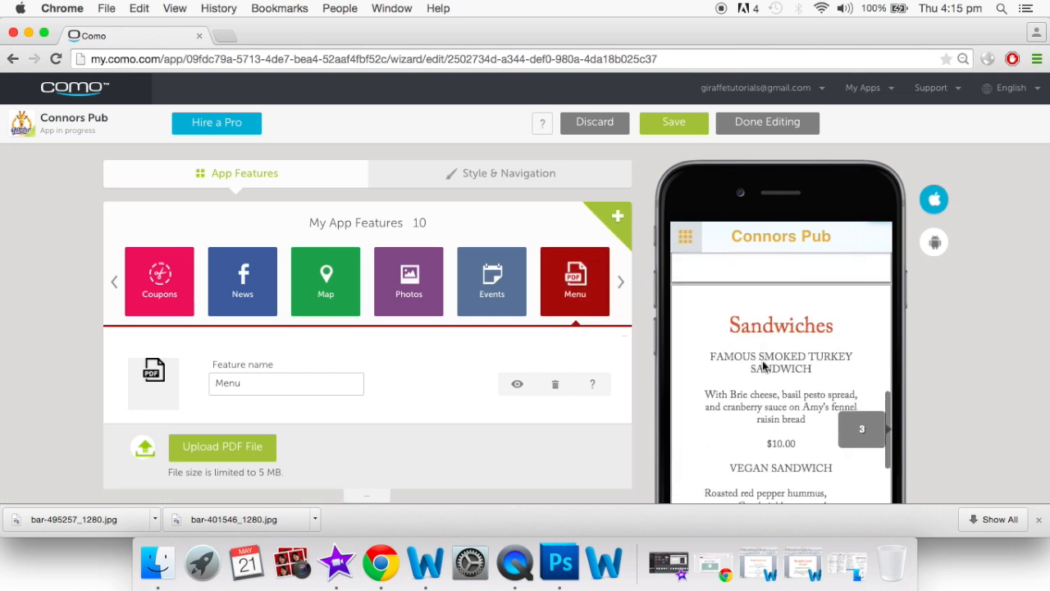
pyautogui.scroll(-5, 762, 362)
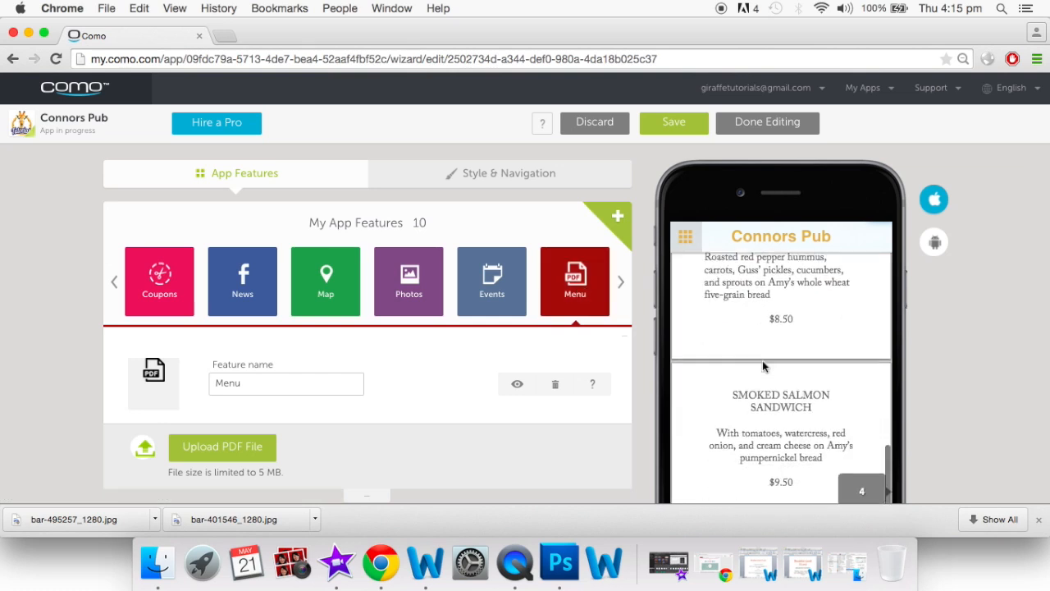
pyautogui.scroll(-1, 762, 366)
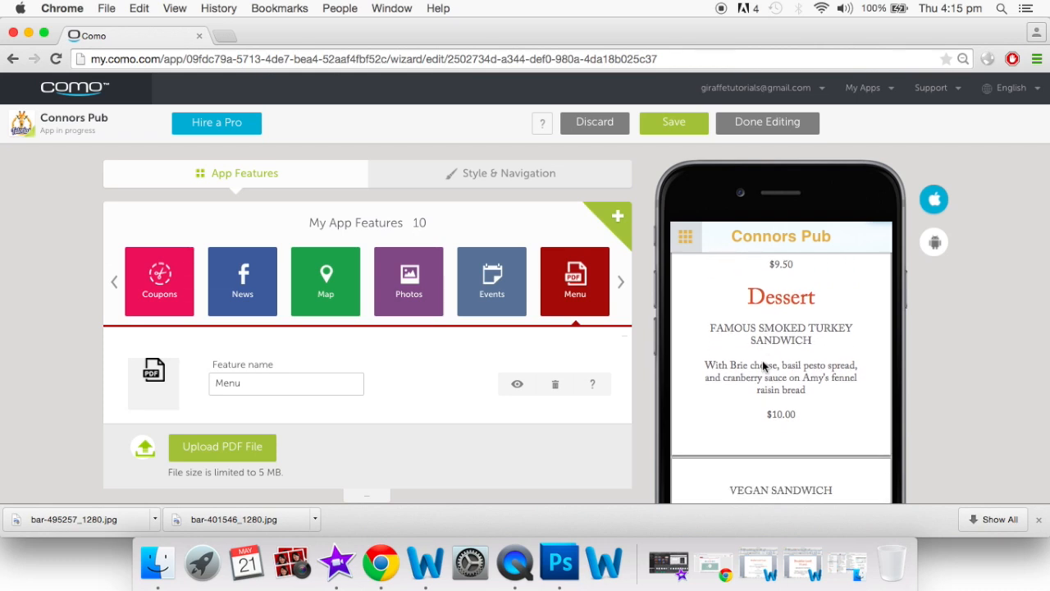
pyautogui.scroll(10, 762, 362)
# Advance the feature carousel and return the preview to the home screen
pyautogui.click(621, 283)
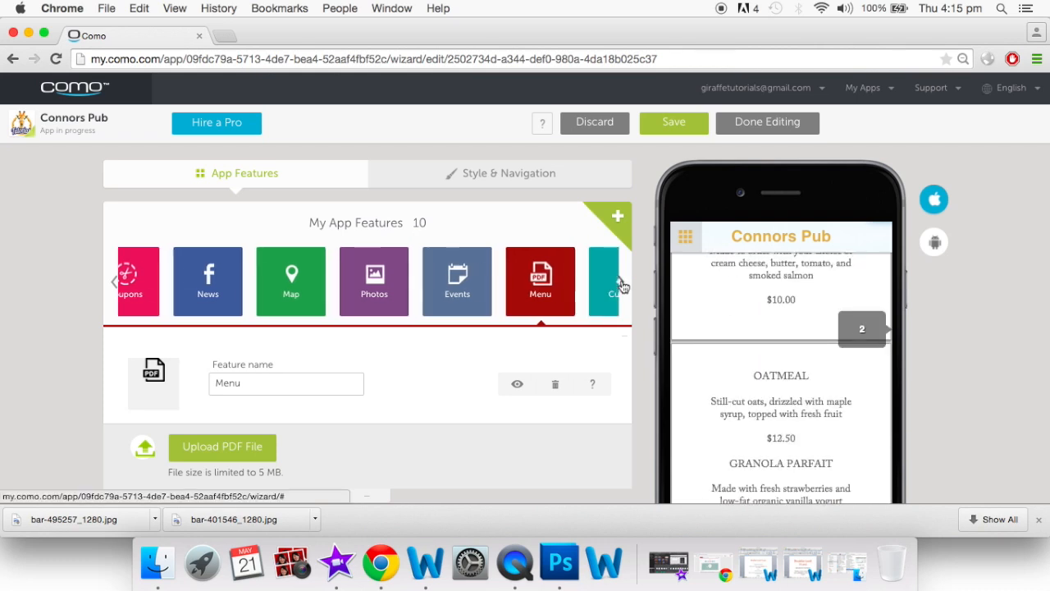
pyautogui.click(685, 237)
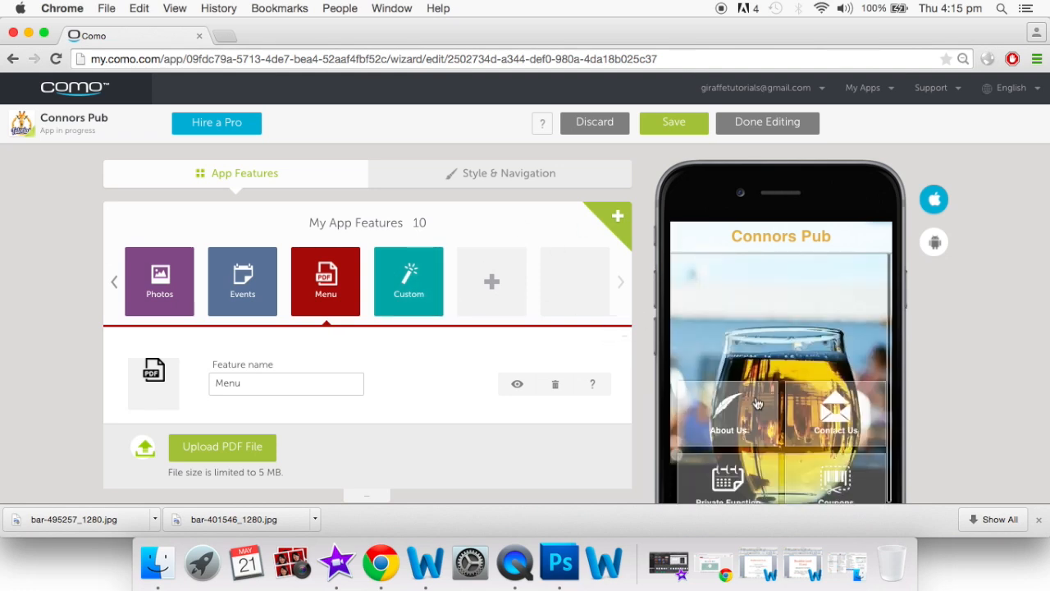
pyautogui.scroll(-2, 833, 396)
pyautogui.scroll(-6, 833, 396)
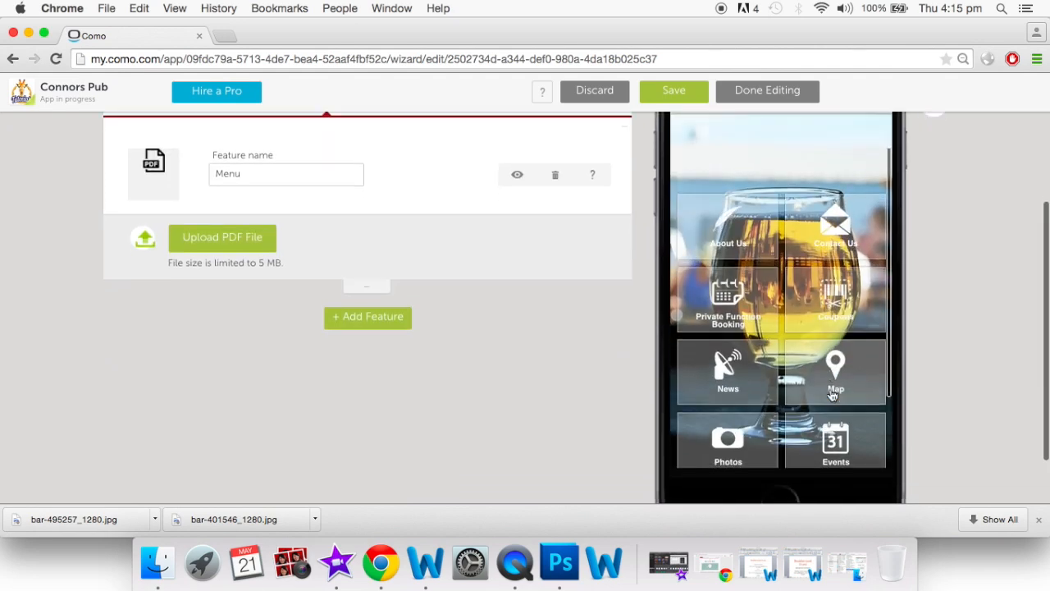
pyautogui.scroll(8, 787, 248)
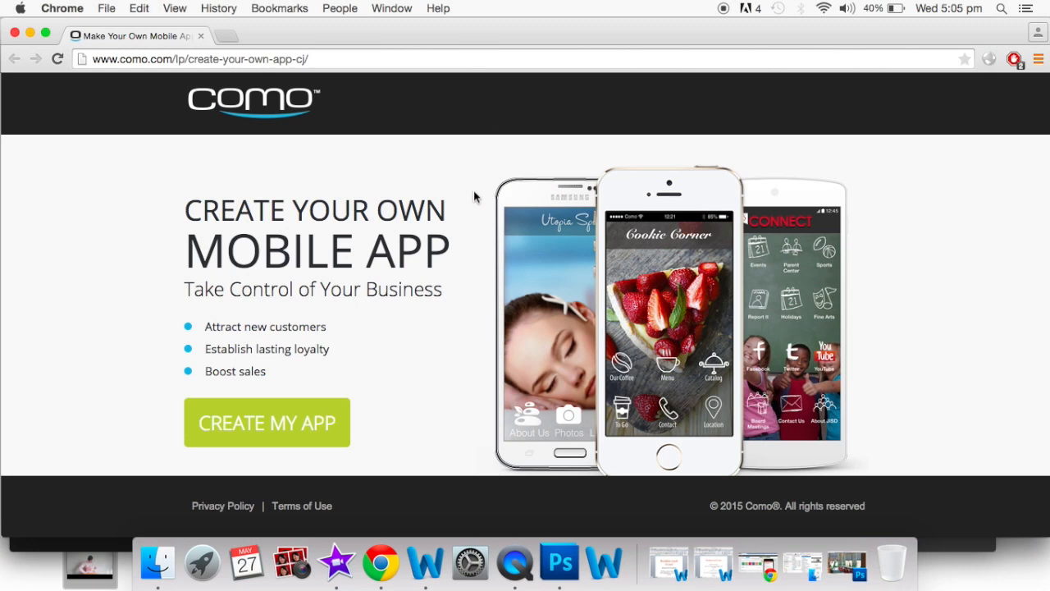
# Choose CREATE MY APP on the Create Your Own Mobile App page
pyautogui.click(300, 423)
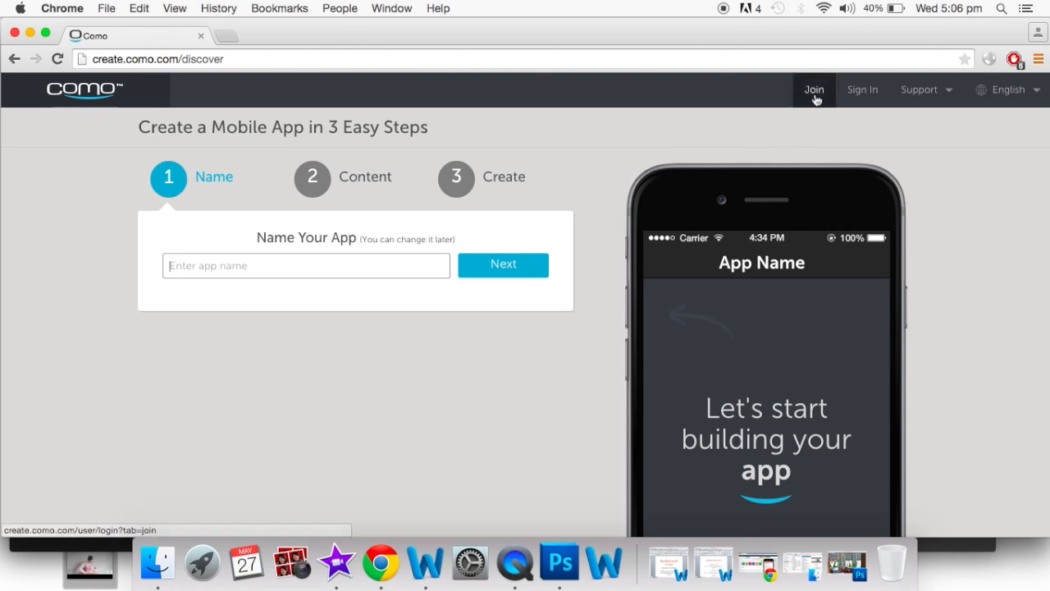
pyautogui.click(815, 92)
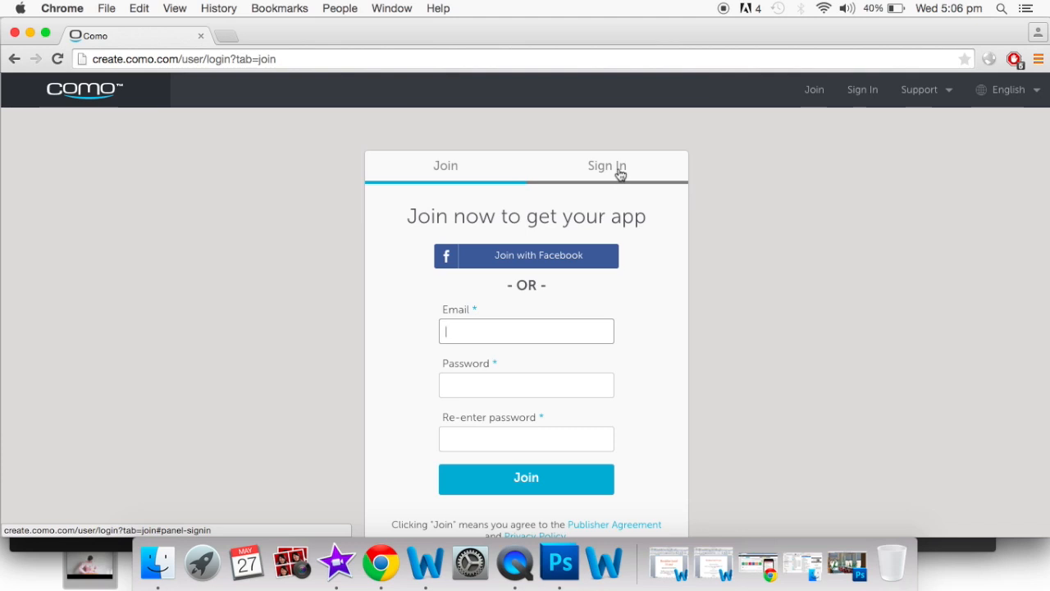
pyautogui.click(619, 171)
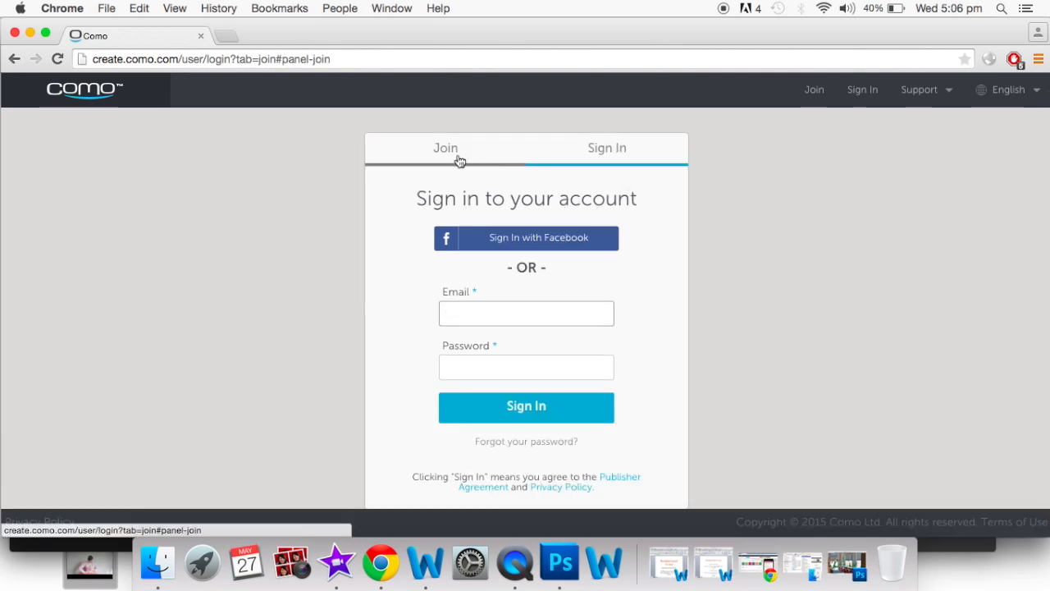
pyautogui.click(461, 159)
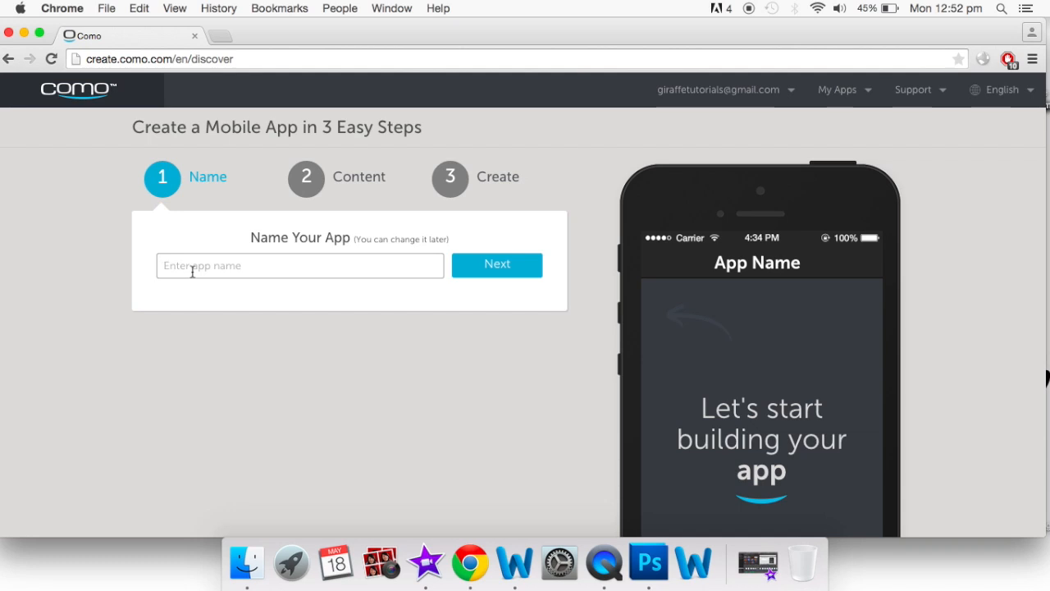
# Name the app 'Connors Pub', skipping both the Facebook page and existing website options
pyautogui.write('Connors Pub')
pyautogui.click(497, 267)
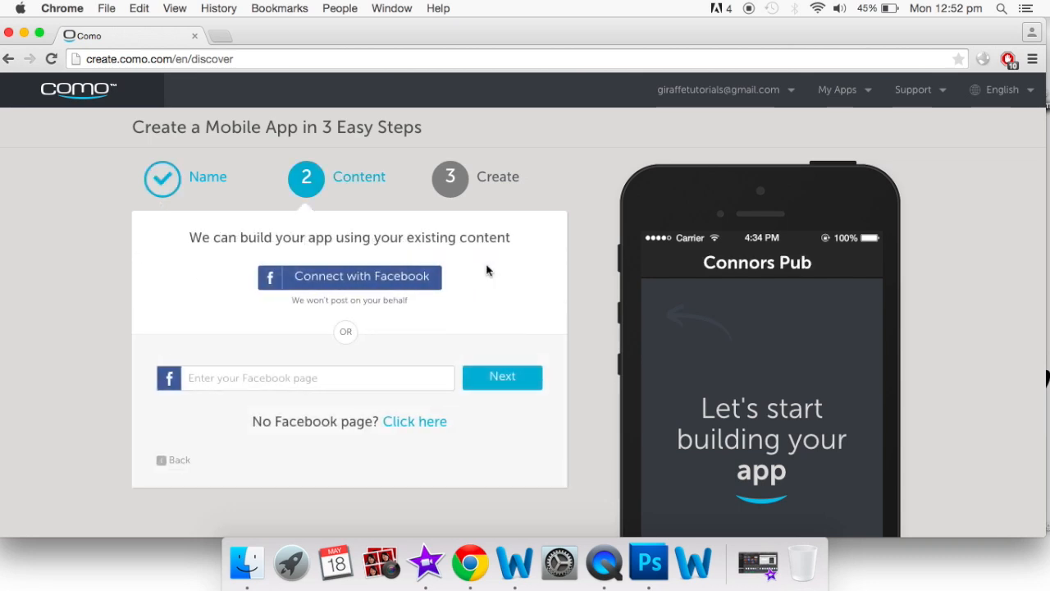
pyautogui.click(411, 422)
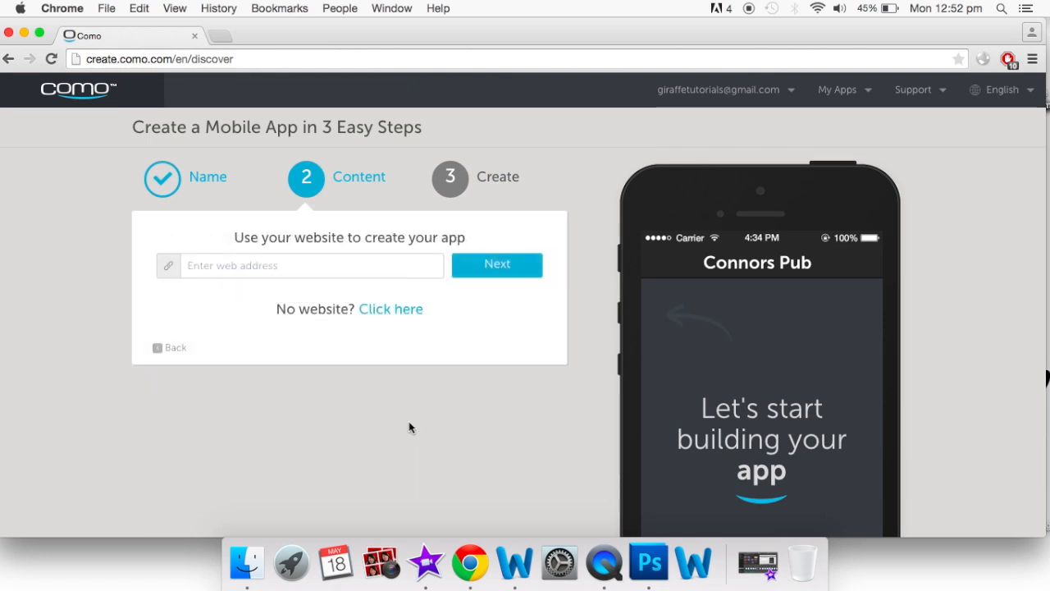
pyautogui.click(386, 312)
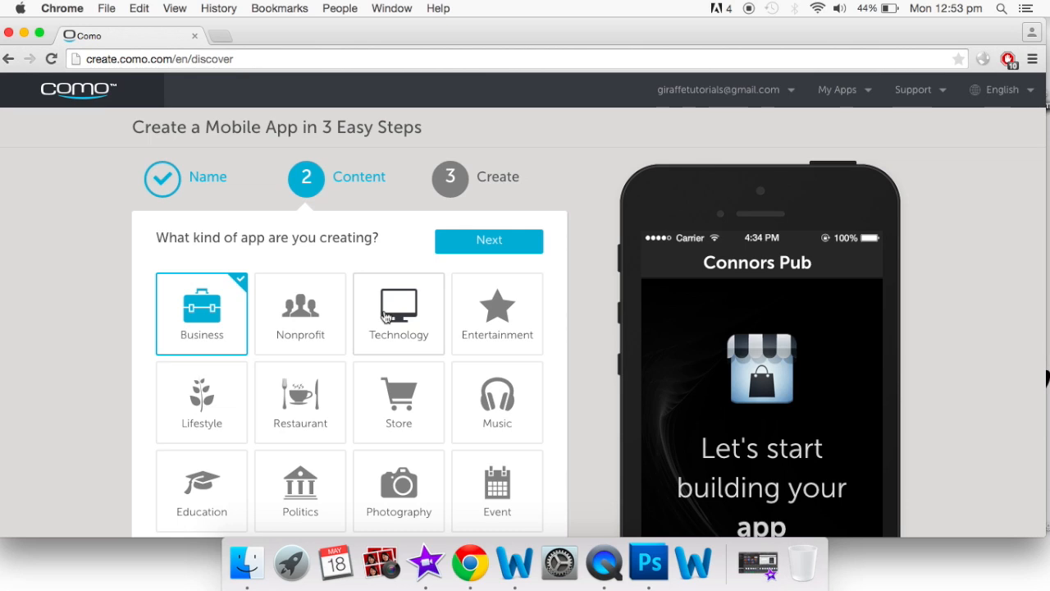
# Choose Restaurant as the Connors Pub app type and create the app
pyautogui.scroll(-2, 385, 317)
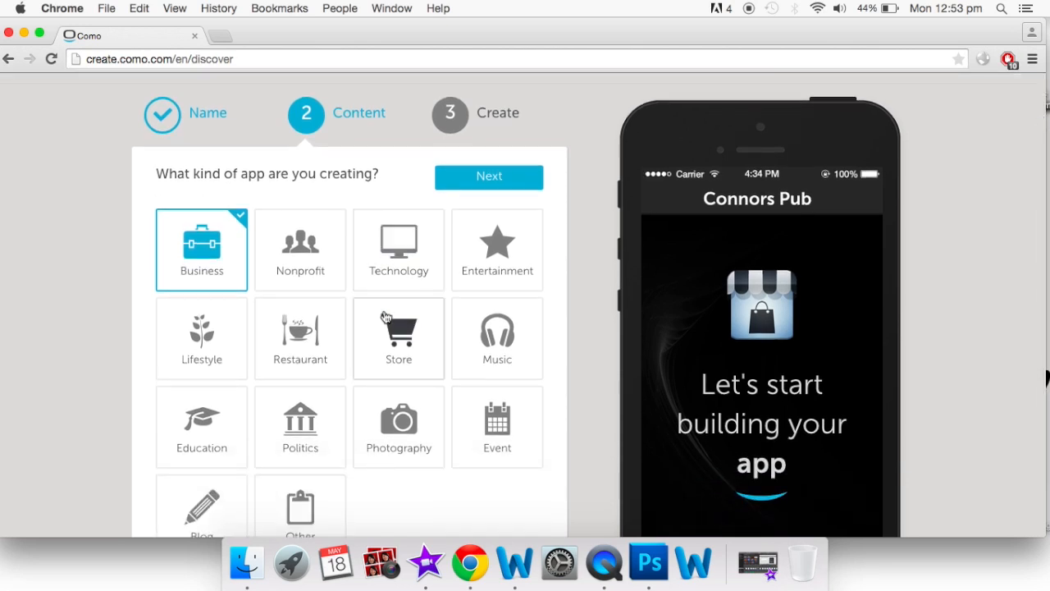
pyautogui.scroll(-1, 386, 318)
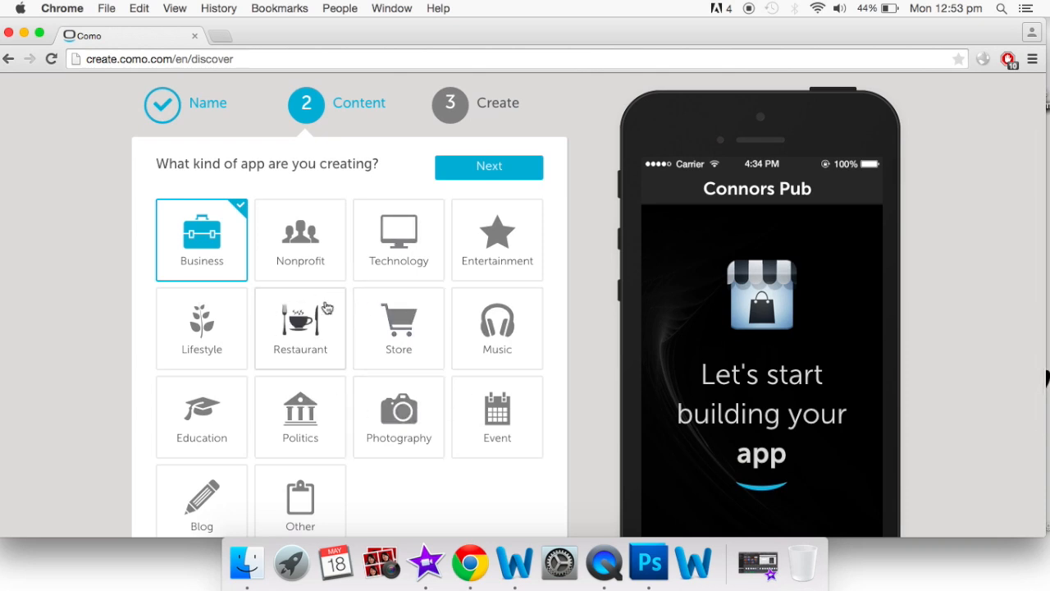
pyautogui.click(305, 328)
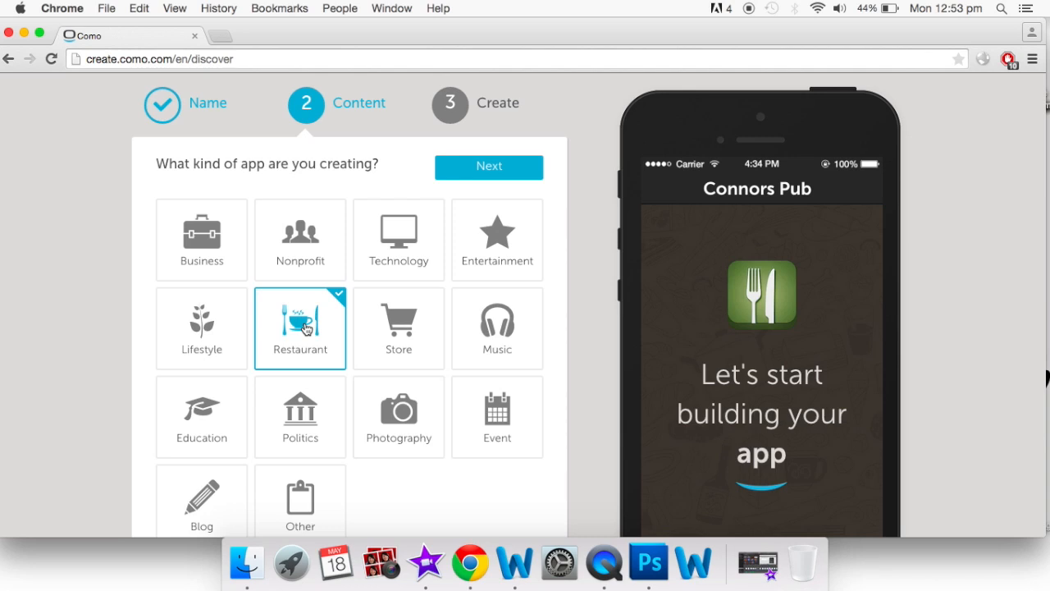
pyautogui.scroll(3, 306, 328)
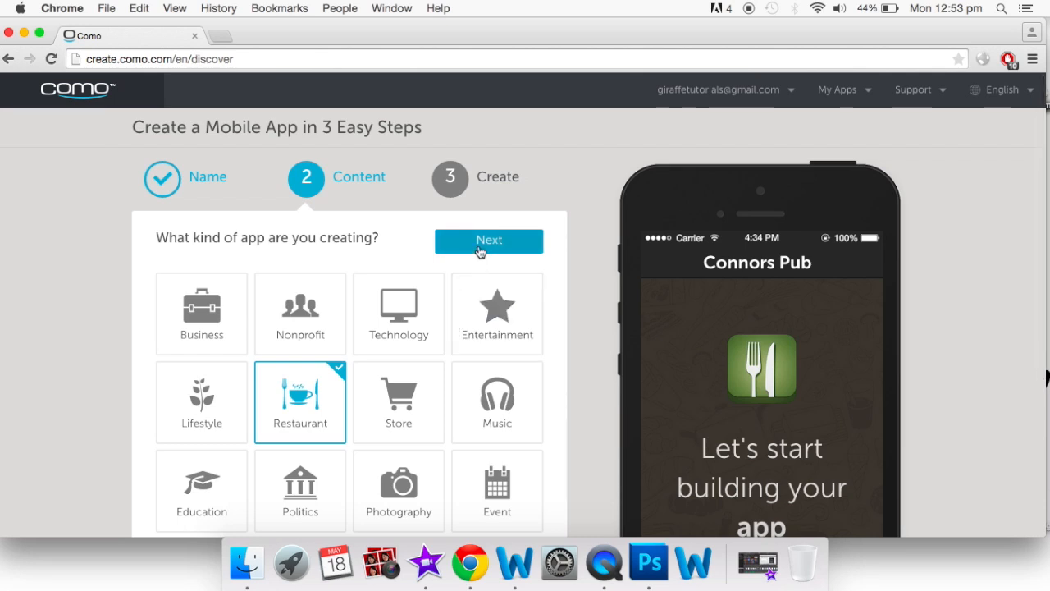
pyautogui.click(479, 242)
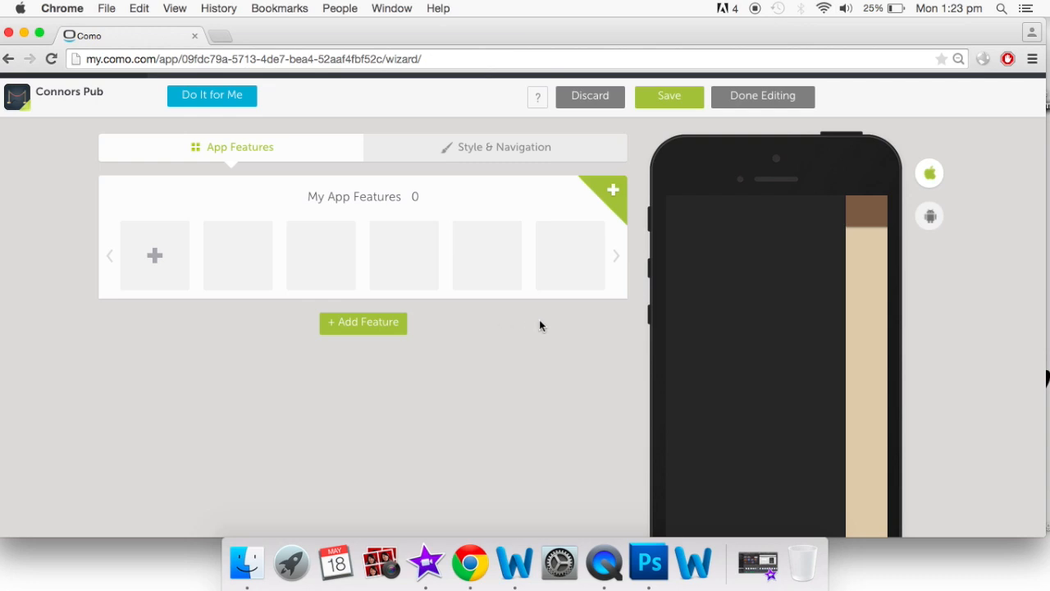
# Add the About Us feature from the full feature list
pyautogui.click(613, 194)
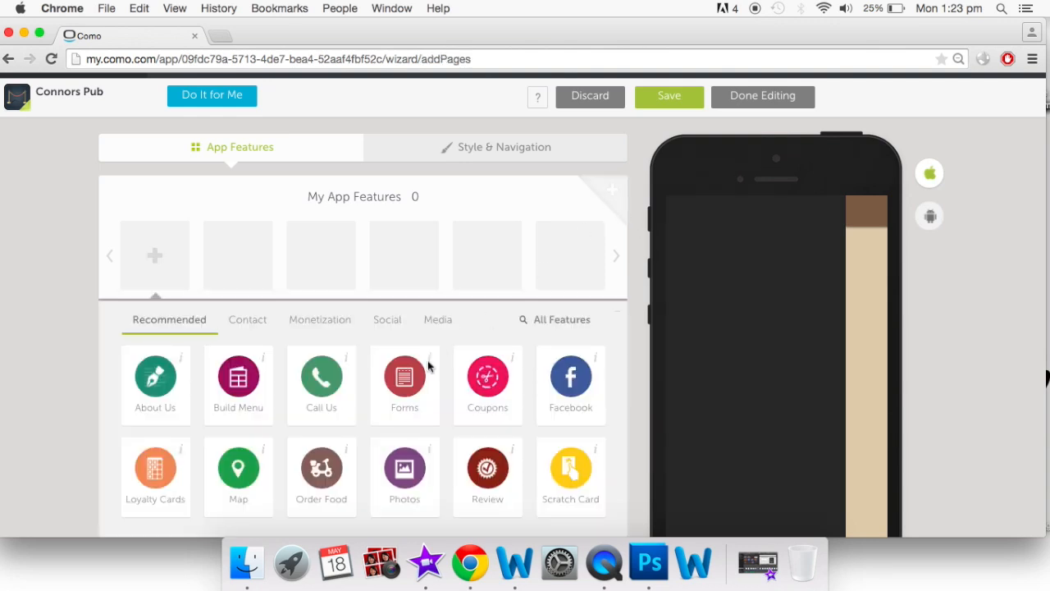
pyautogui.scroll(-2, 394, 328)
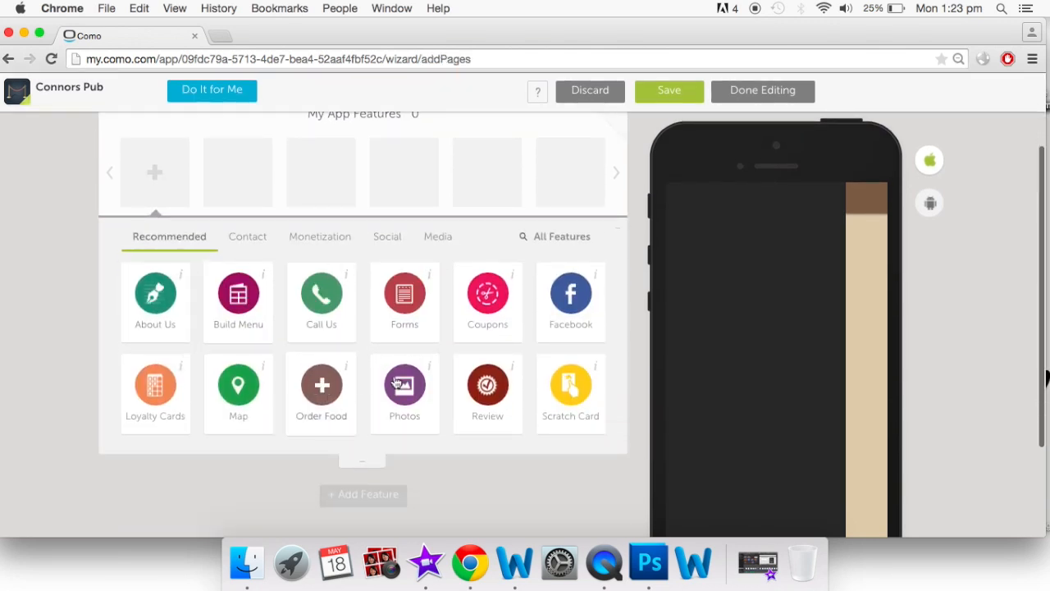
pyautogui.click(541, 238)
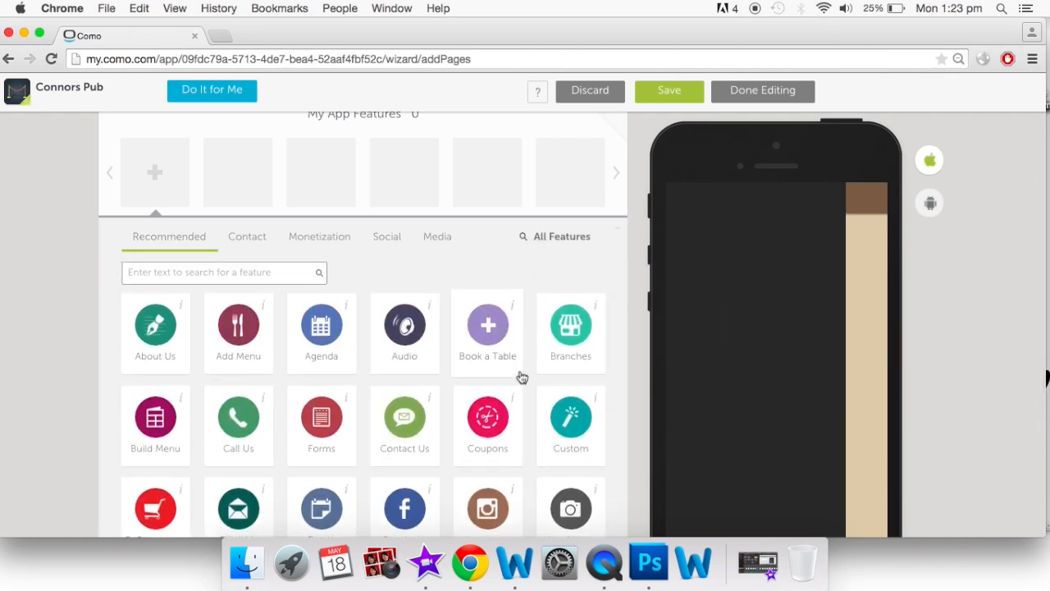
pyautogui.scroll(-5, 521, 370)
pyautogui.scroll(5, 520, 374)
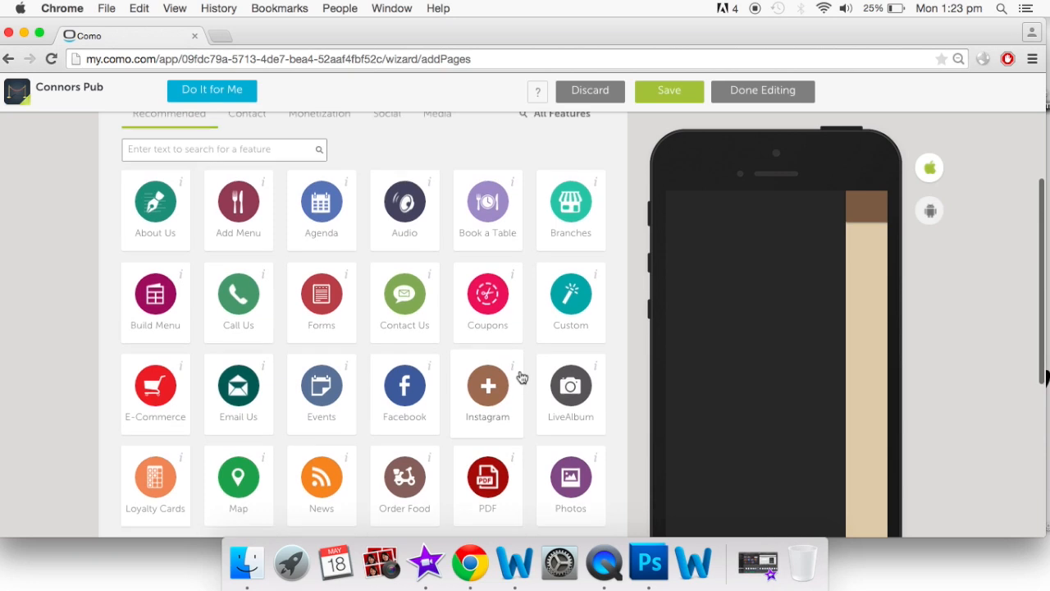
pyautogui.scroll(2, 181, 280)
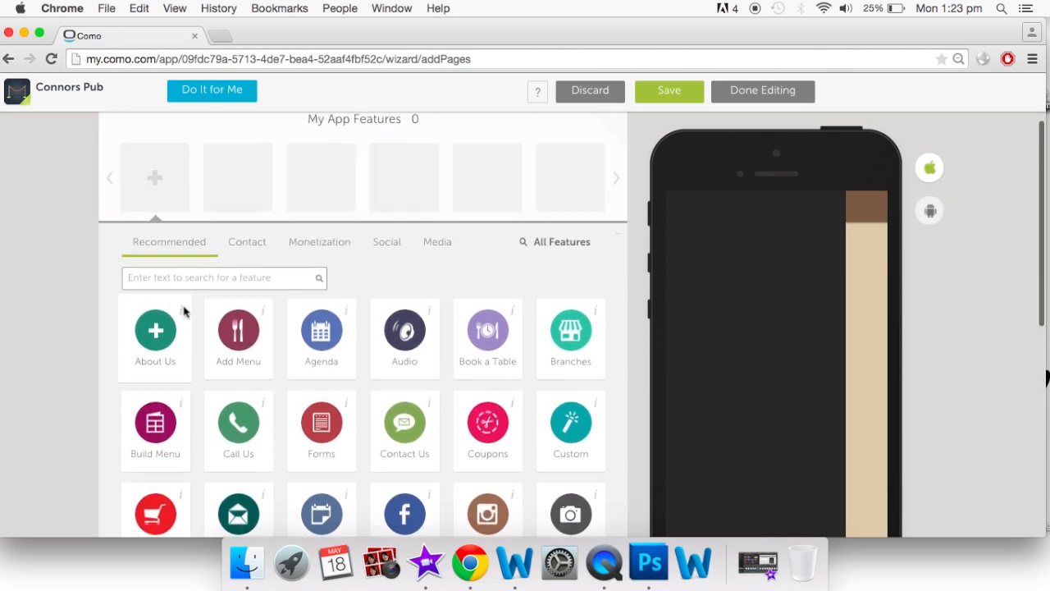
pyautogui.click(161, 346)
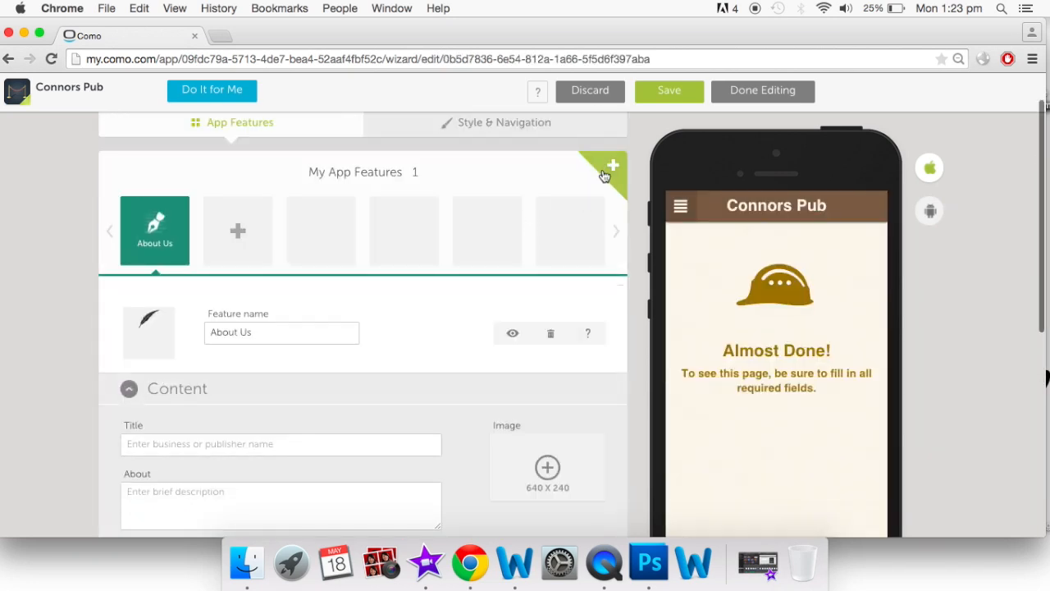
# Add the Contact Us feature from the full feature list
pyautogui.click(605, 174)
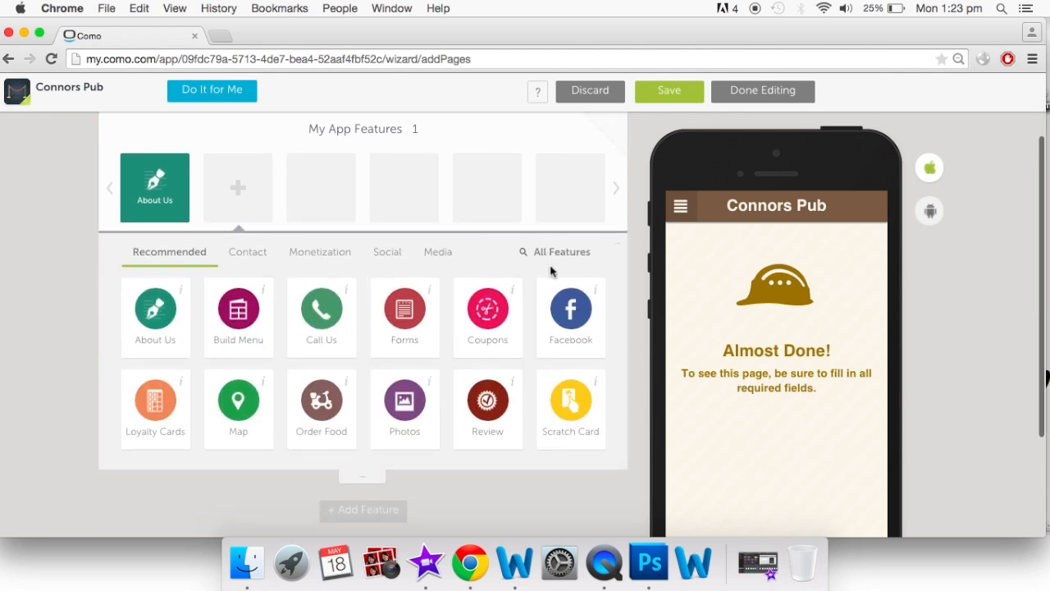
pyautogui.click(554, 253)
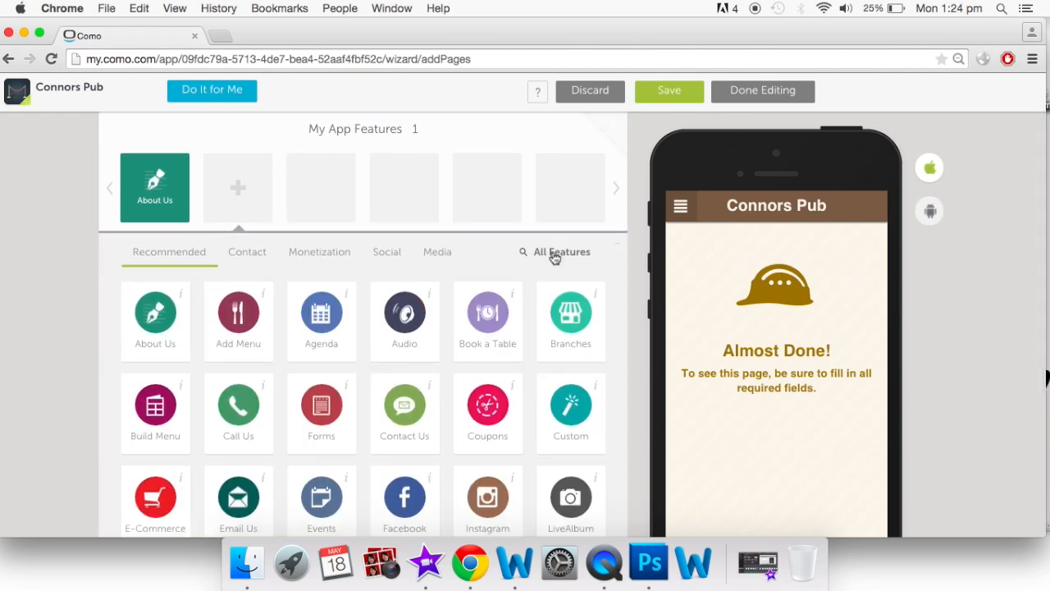
pyautogui.scroll(-5, 372, 369)
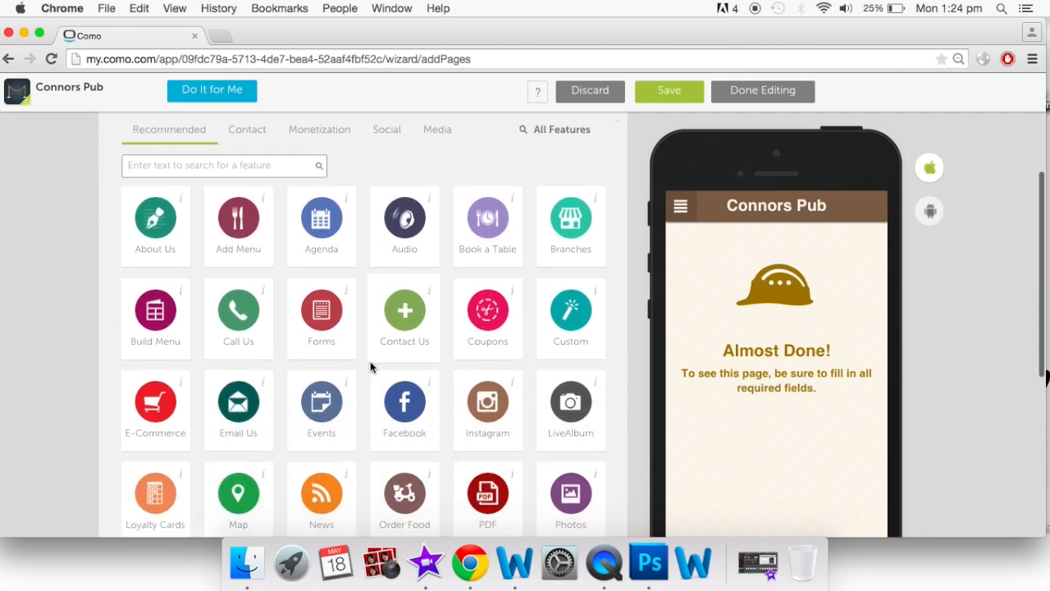
pyautogui.moveTo(414, 254)
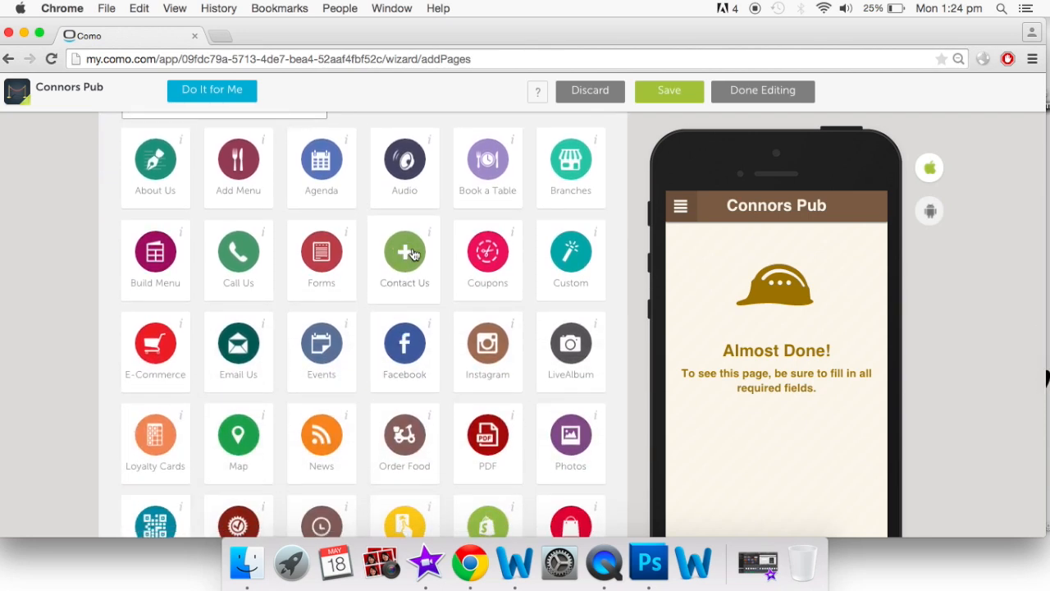
pyautogui.click(413, 254)
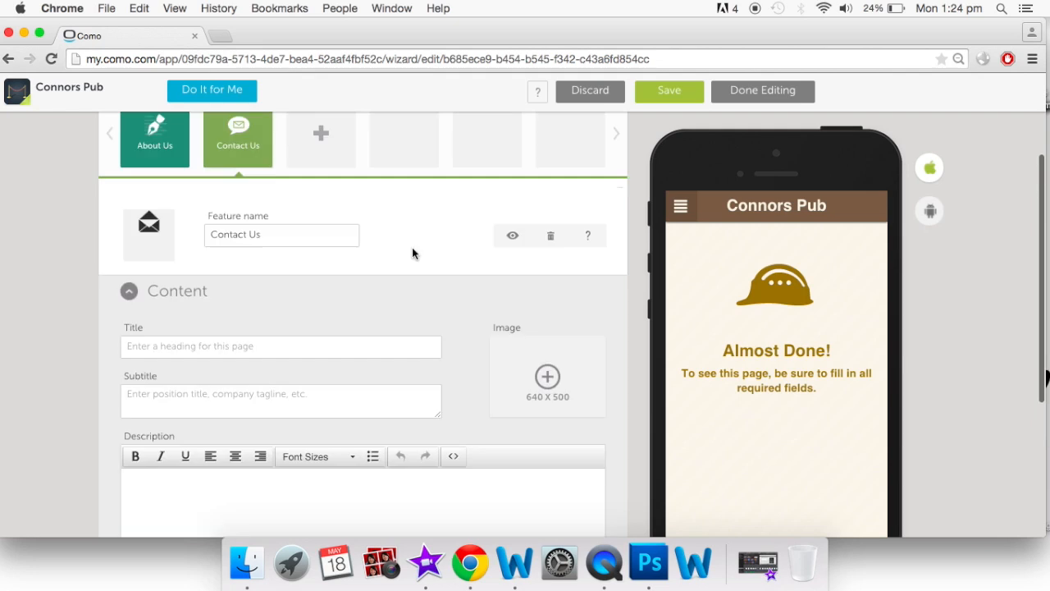
# Add Forms, Coupons and Facebook features from the Recommended grid
pyautogui.click(321, 253)
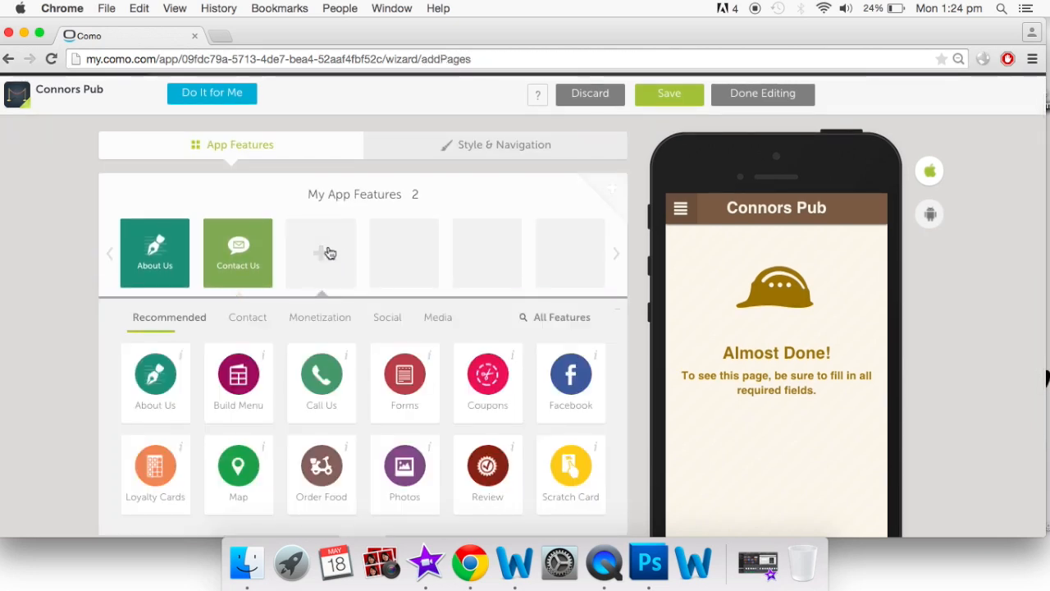
pyautogui.scroll(-2, 329, 344)
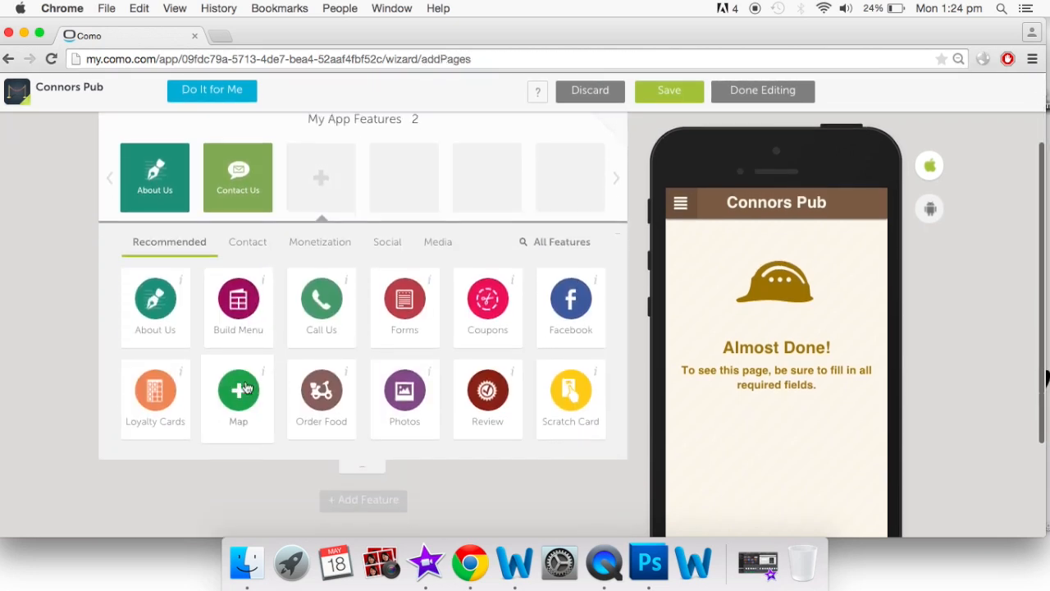
pyautogui.click(414, 299)
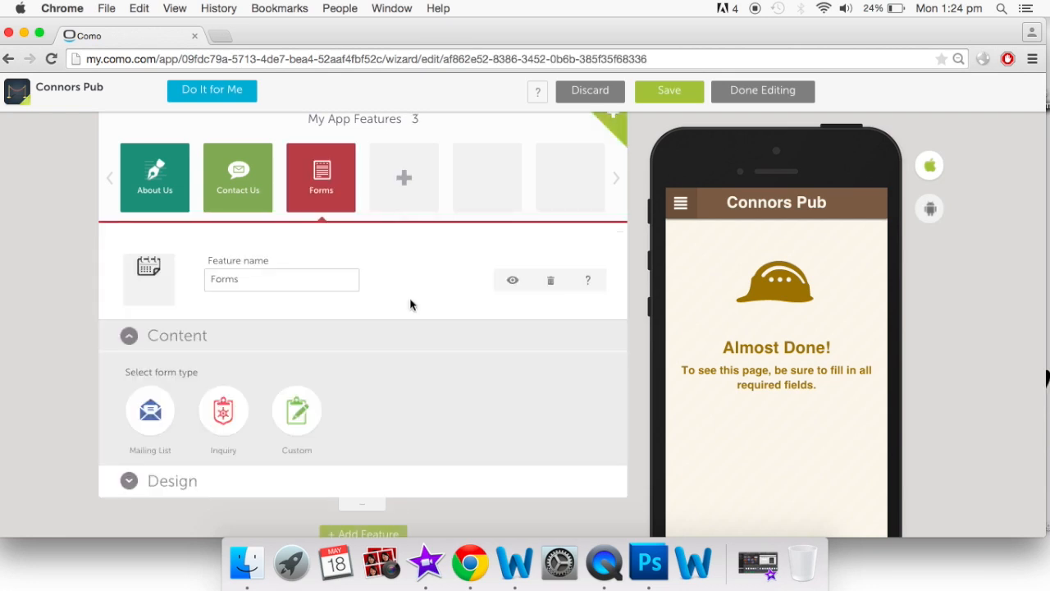
pyautogui.scroll(1, 411, 304)
pyautogui.click(407, 230)
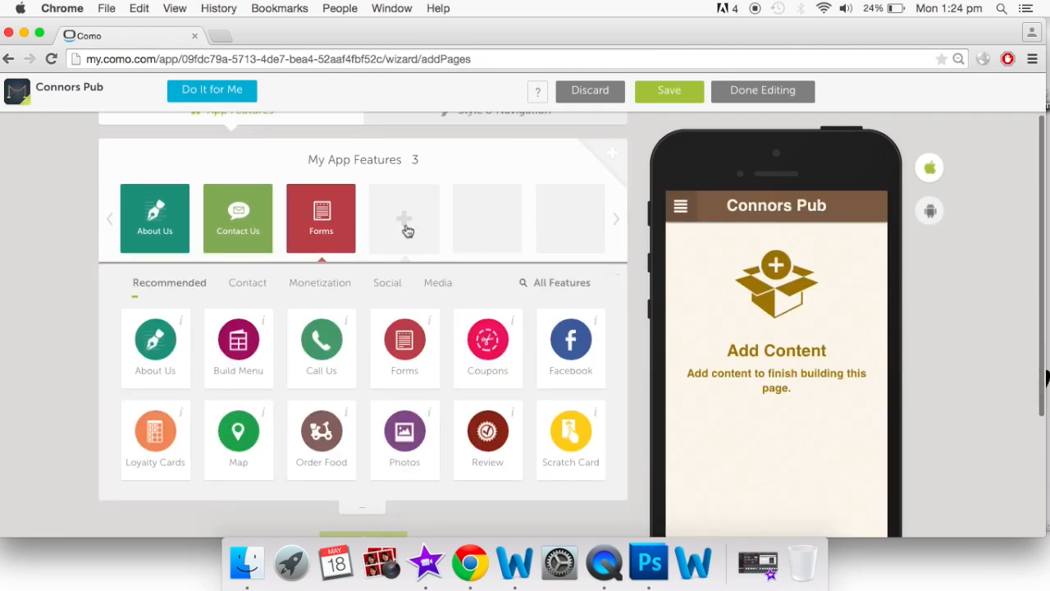
pyautogui.click(490, 343)
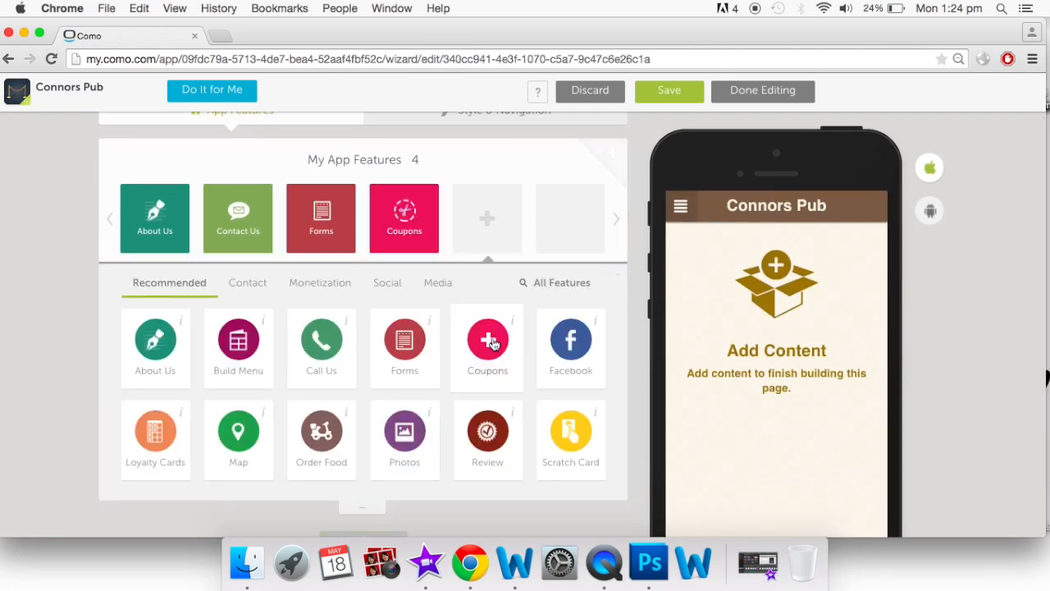
pyautogui.click(475, 223)
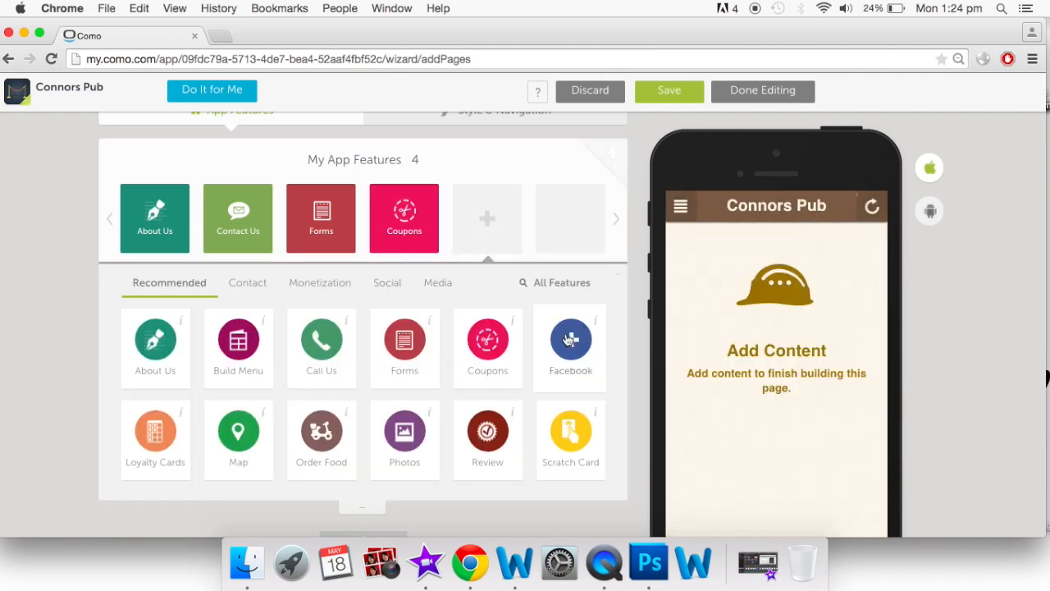
pyautogui.click(567, 340)
pyautogui.click(577, 229)
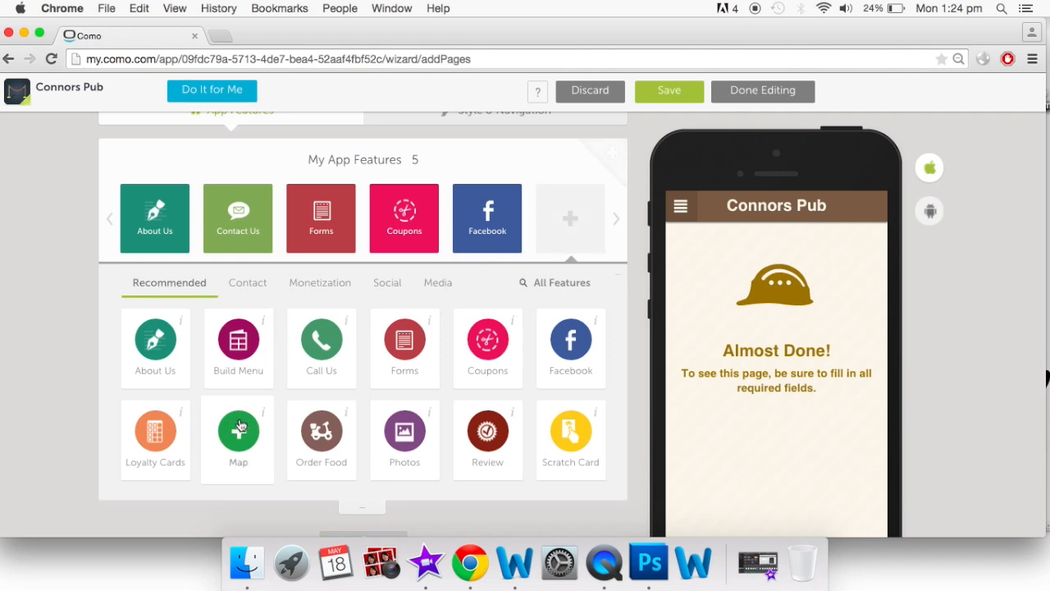
# Add the Map and Photos features from Recommended
pyautogui.click(240, 427)
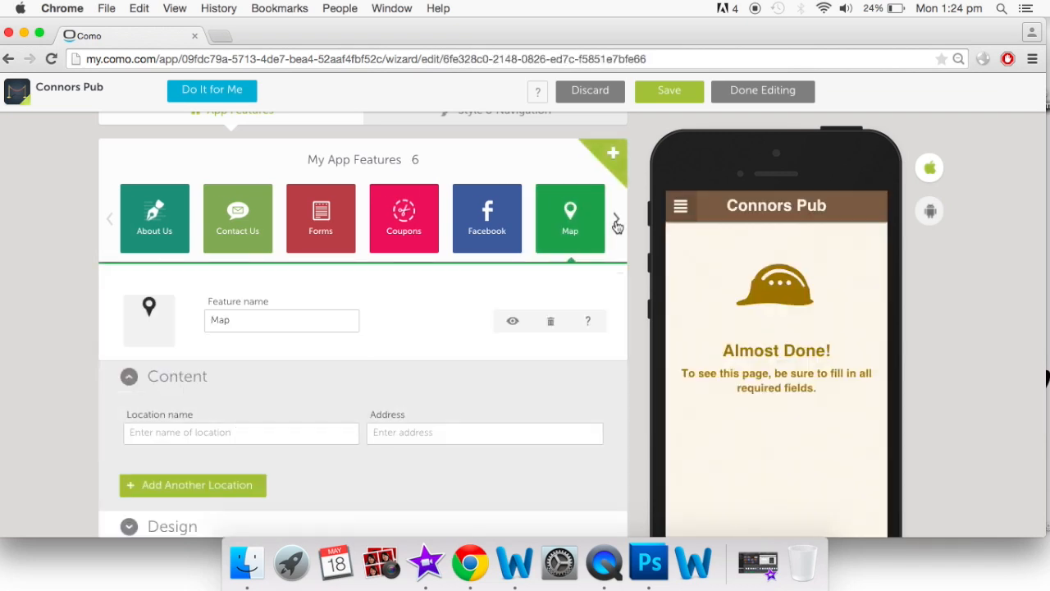
pyautogui.click(618, 221)
pyautogui.click(611, 169)
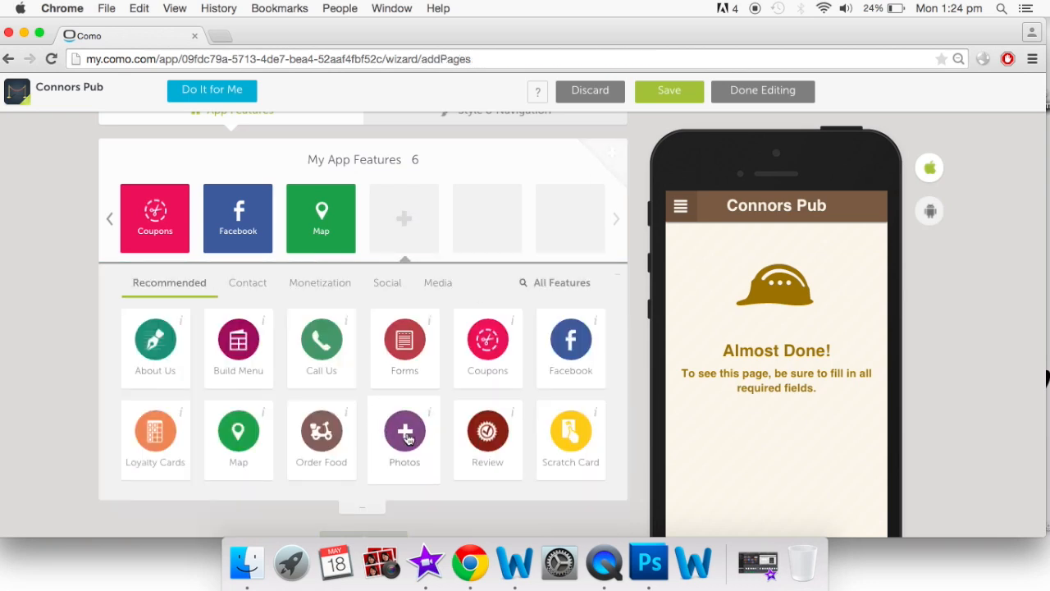
pyautogui.click(406, 434)
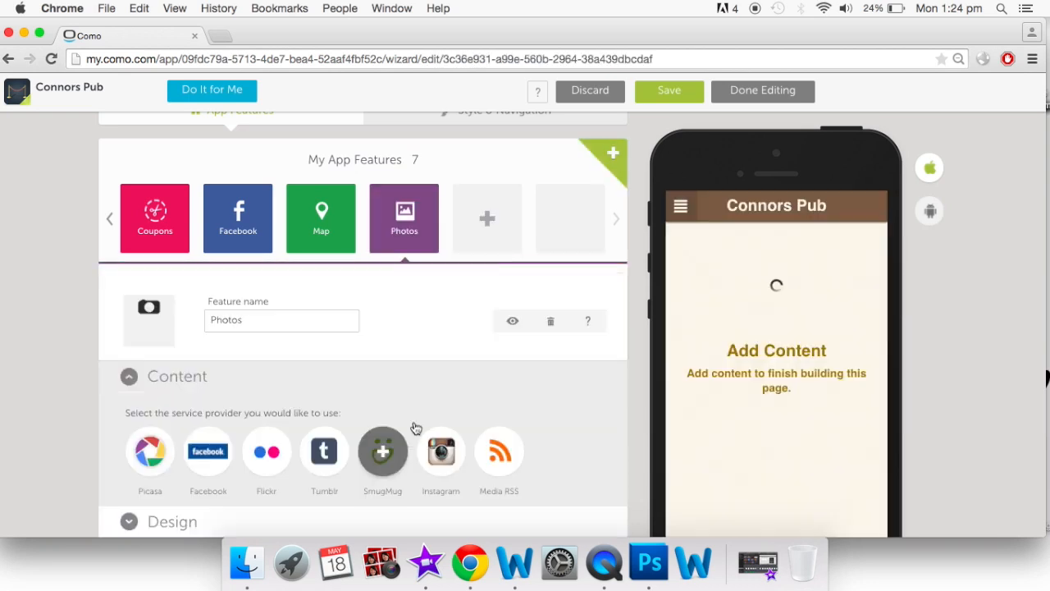
# Add the Events and PDF features from the All Features list
pyautogui.click(480, 211)
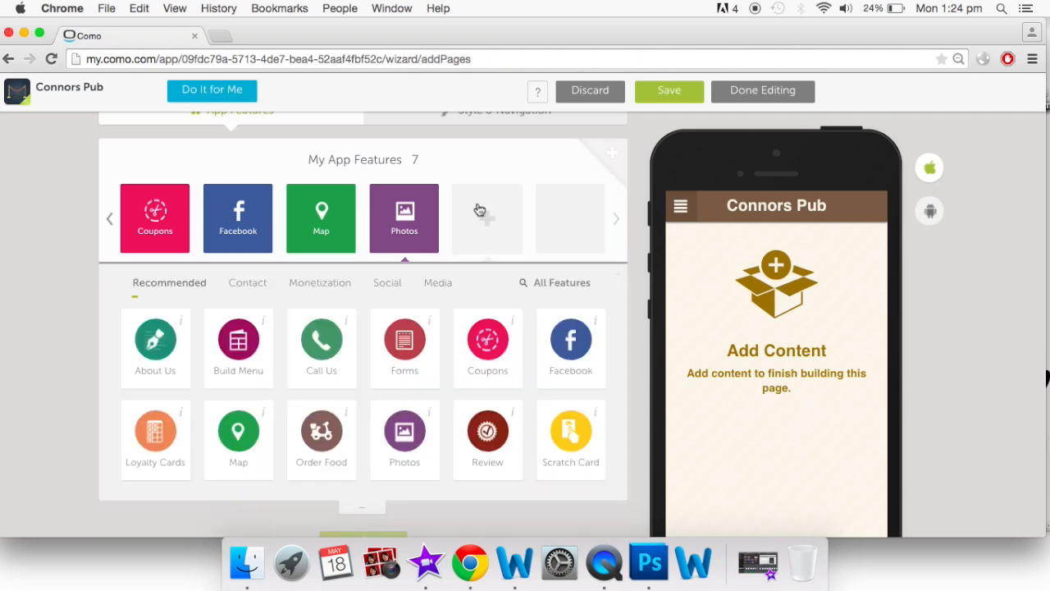
pyautogui.click(562, 283)
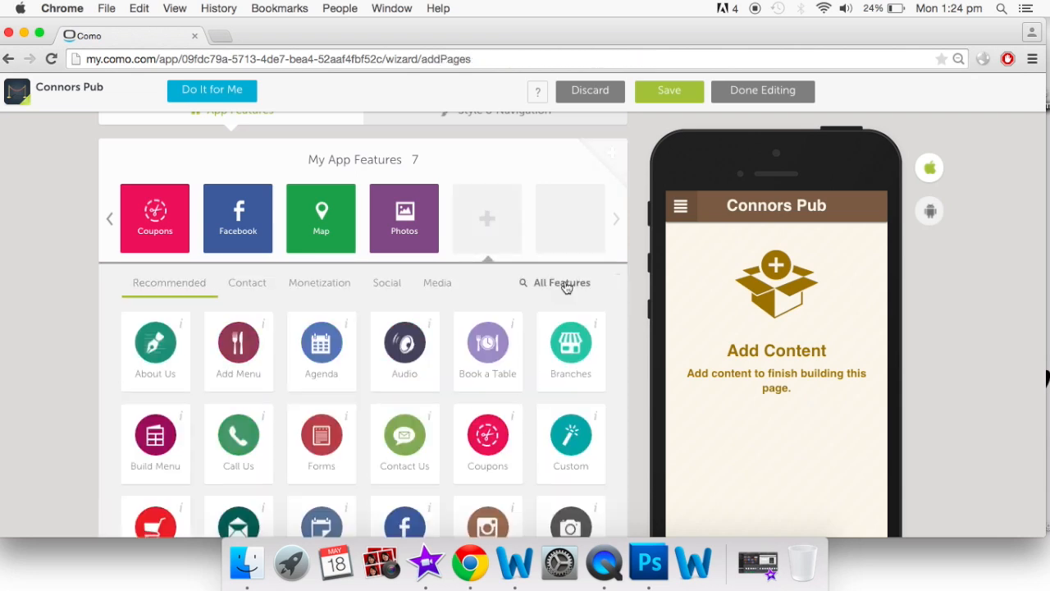
pyautogui.scroll(-3, 408, 414)
pyautogui.scroll(-4, 410, 415)
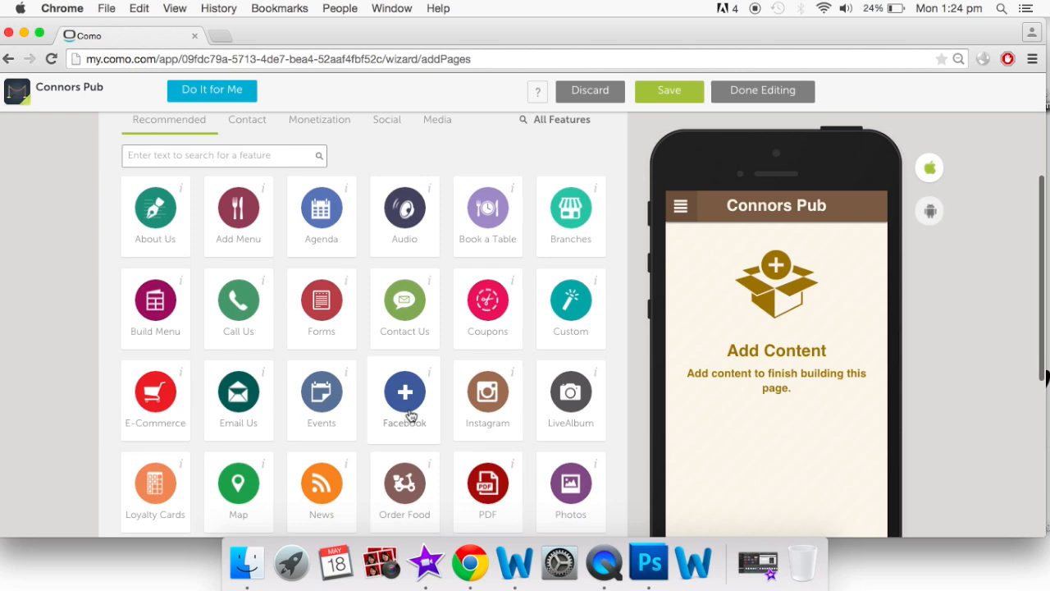
pyautogui.scroll(-1, 410, 415)
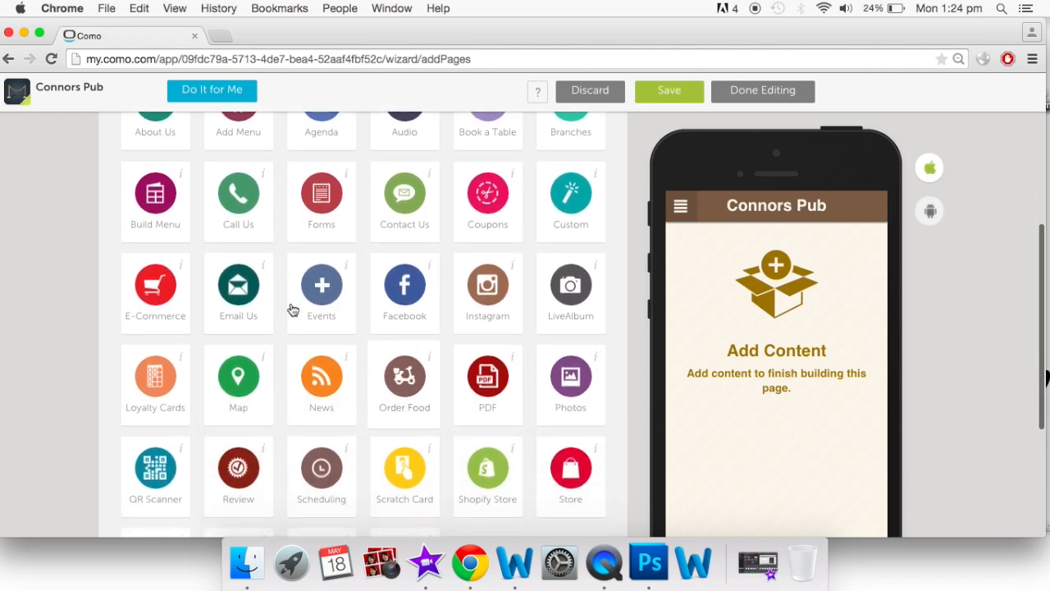
pyautogui.click(321, 289)
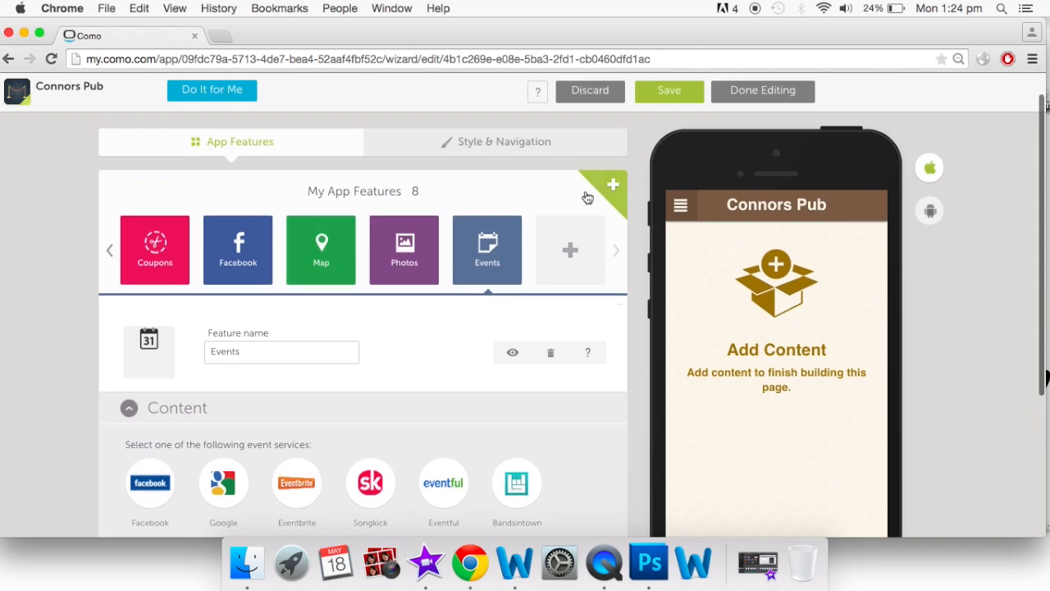
pyautogui.click(615, 185)
pyautogui.scroll(-3, 262, 394)
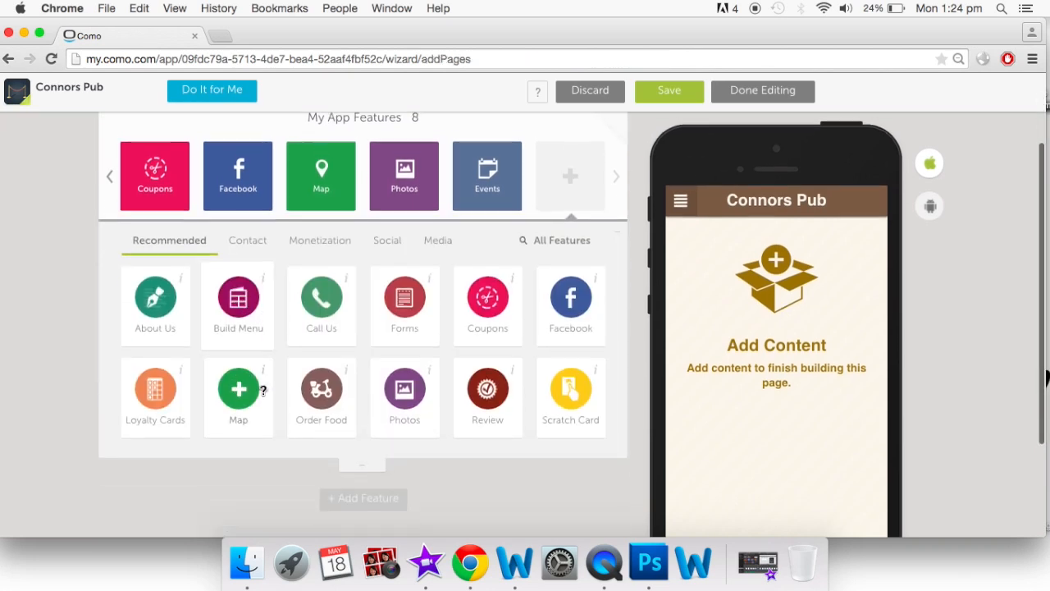
pyautogui.click(572, 192)
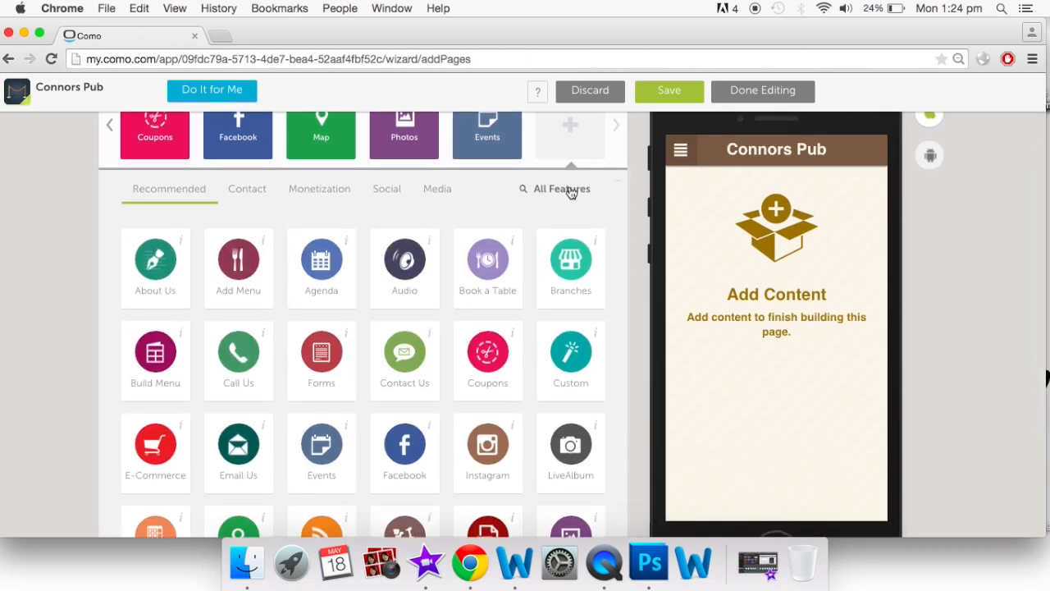
pyautogui.scroll(-5, 503, 294)
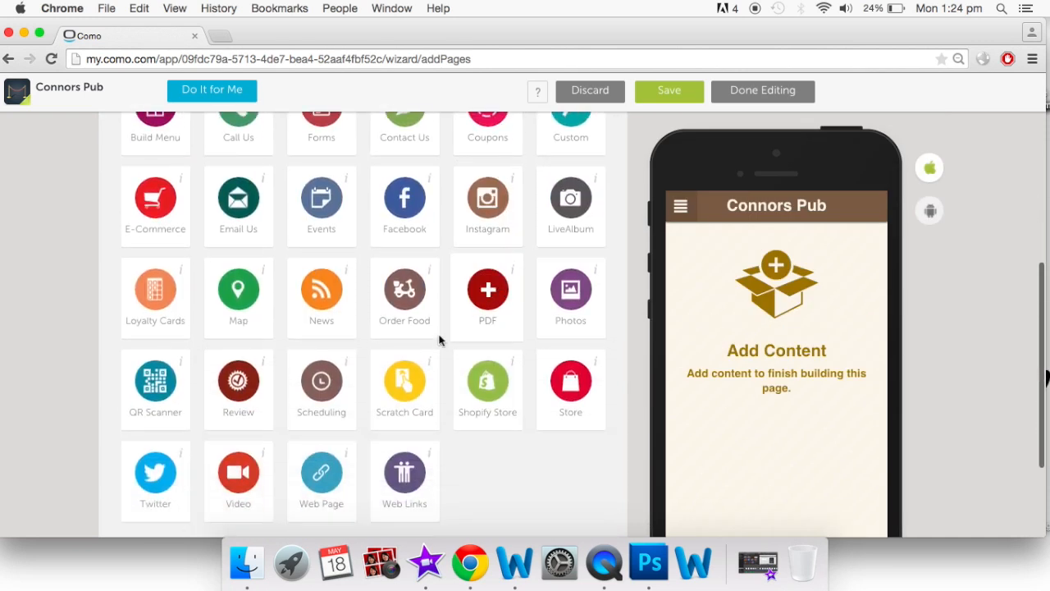
pyautogui.click(487, 302)
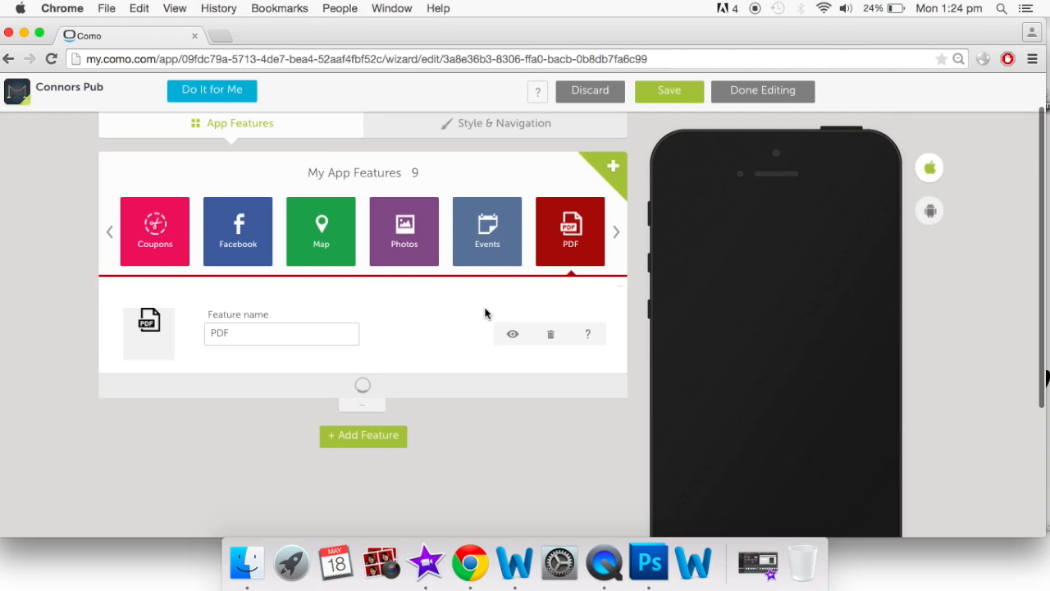
# Add a Custom feature, then scroll the feature row back to the start
pyautogui.click(615, 168)
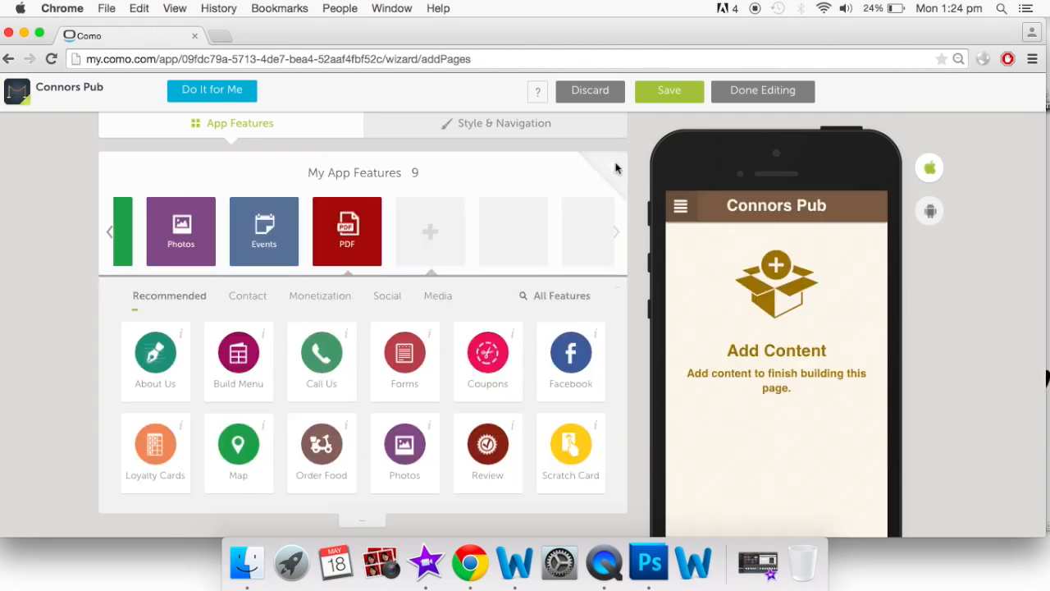
pyautogui.click(549, 297)
pyautogui.scroll(-3, 537, 403)
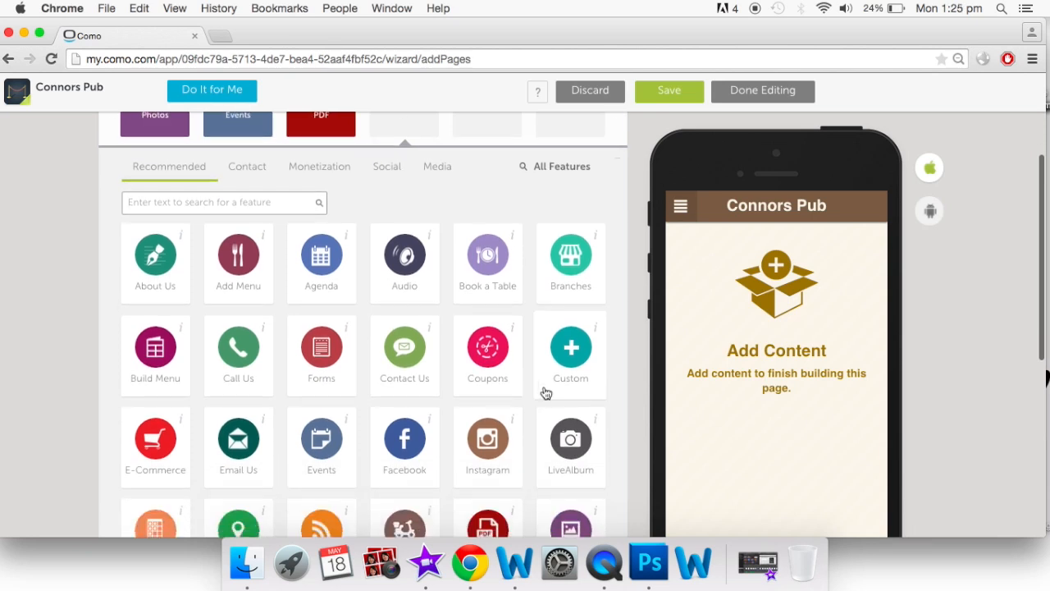
pyautogui.click(563, 354)
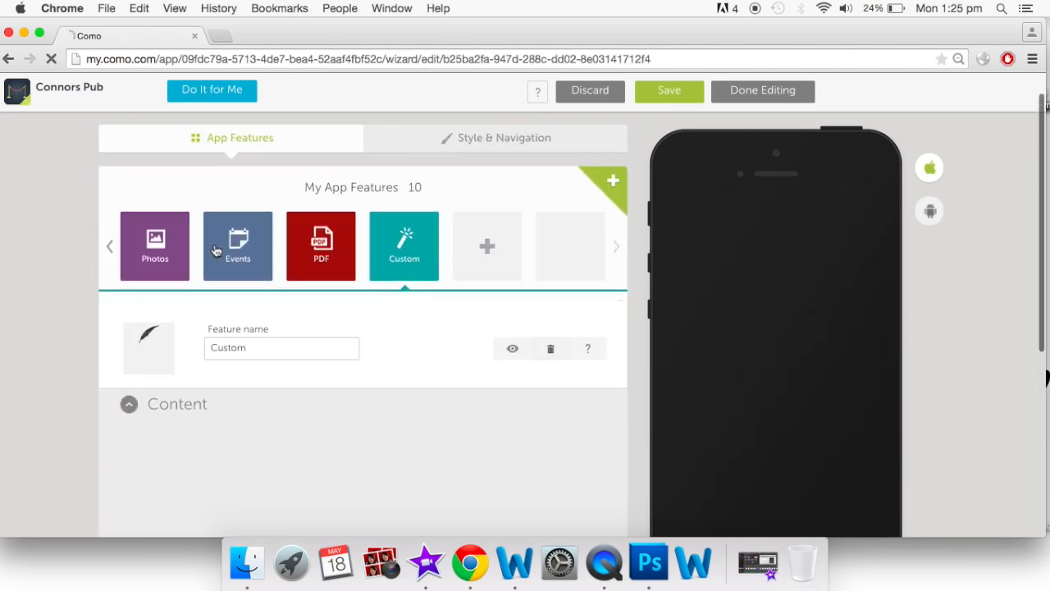
pyautogui.click(108, 248)
pyautogui.click(110, 250)
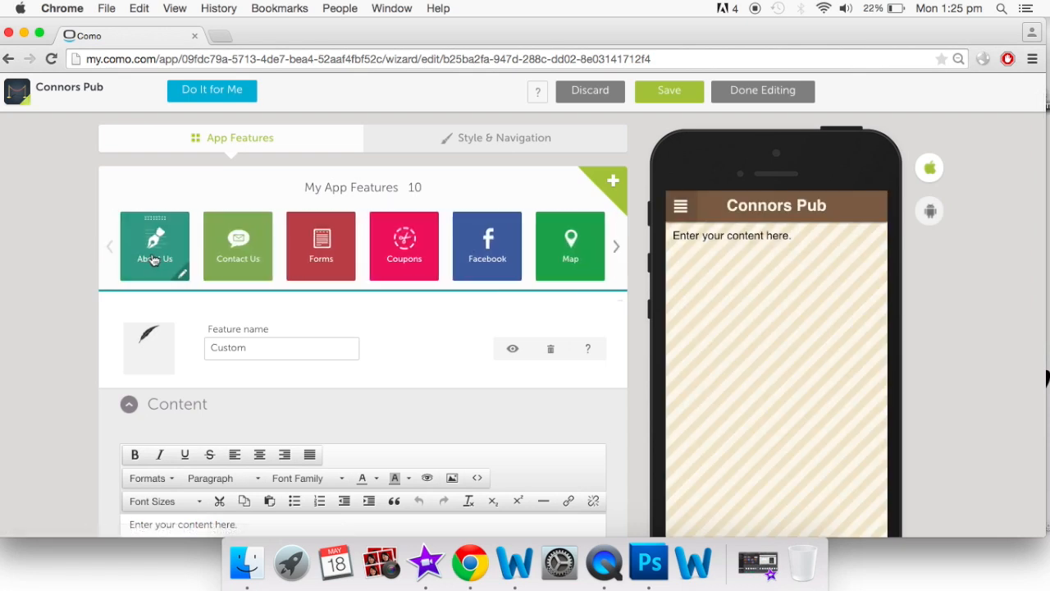
# Open About Us and review its Connors Pub title, full description and opening hours
pyautogui.click(178, 250)
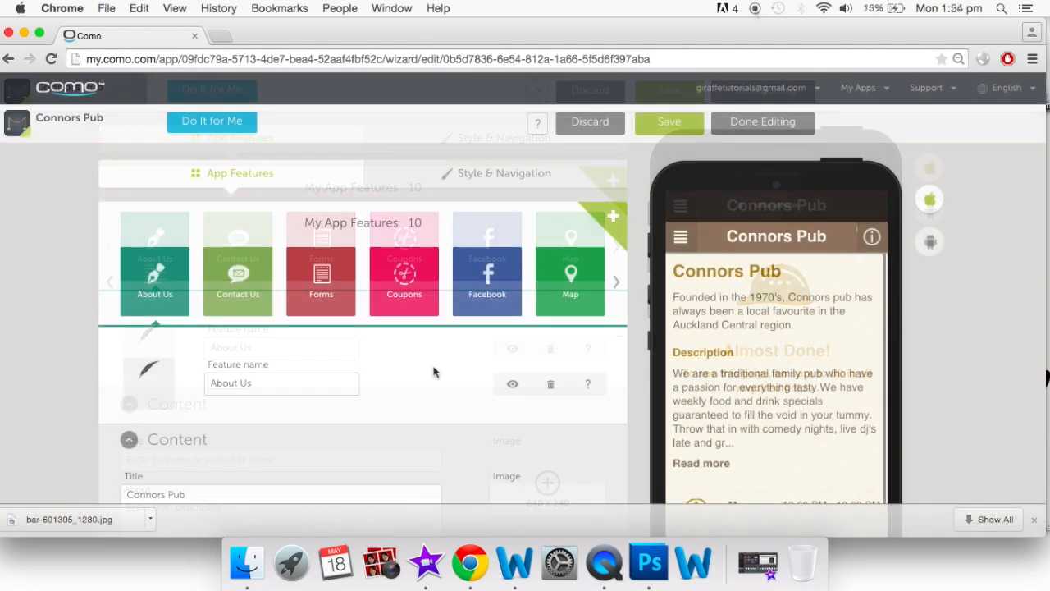
pyautogui.scroll(-5, 434, 372)
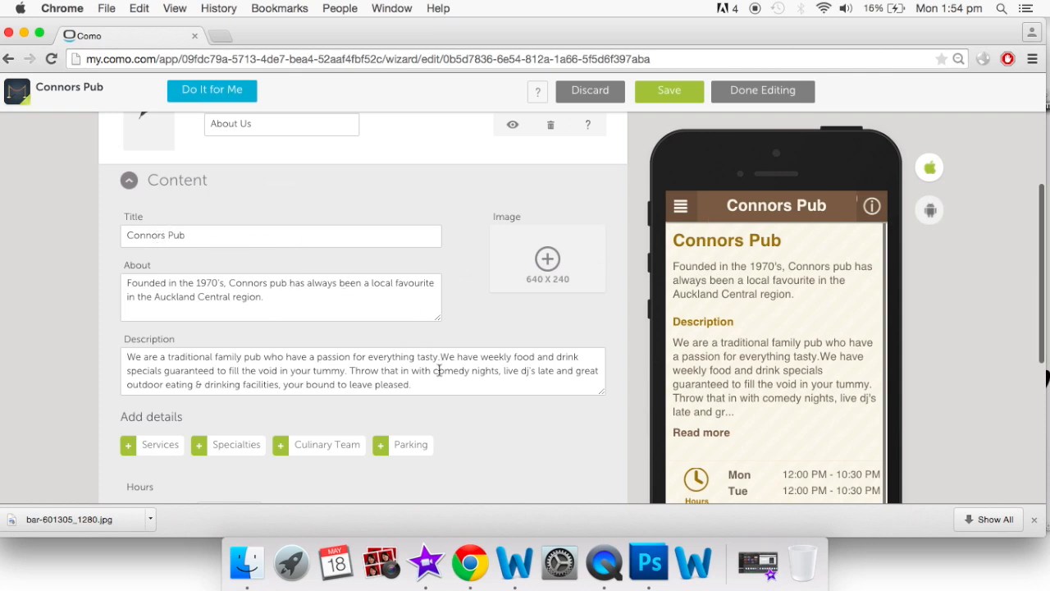
pyautogui.click(699, 439)
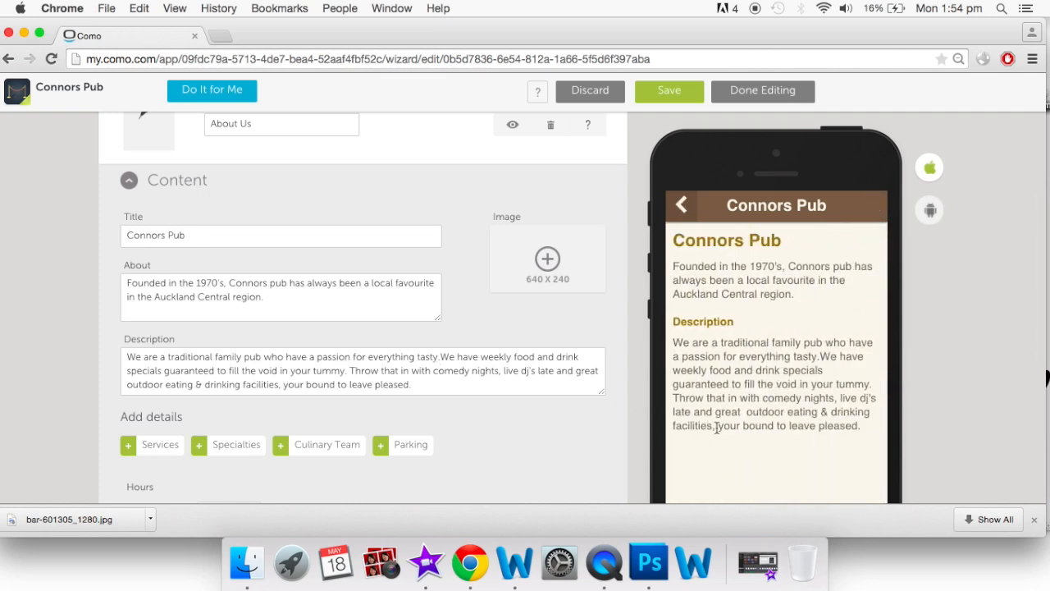
pyautogui.click(681, 205)
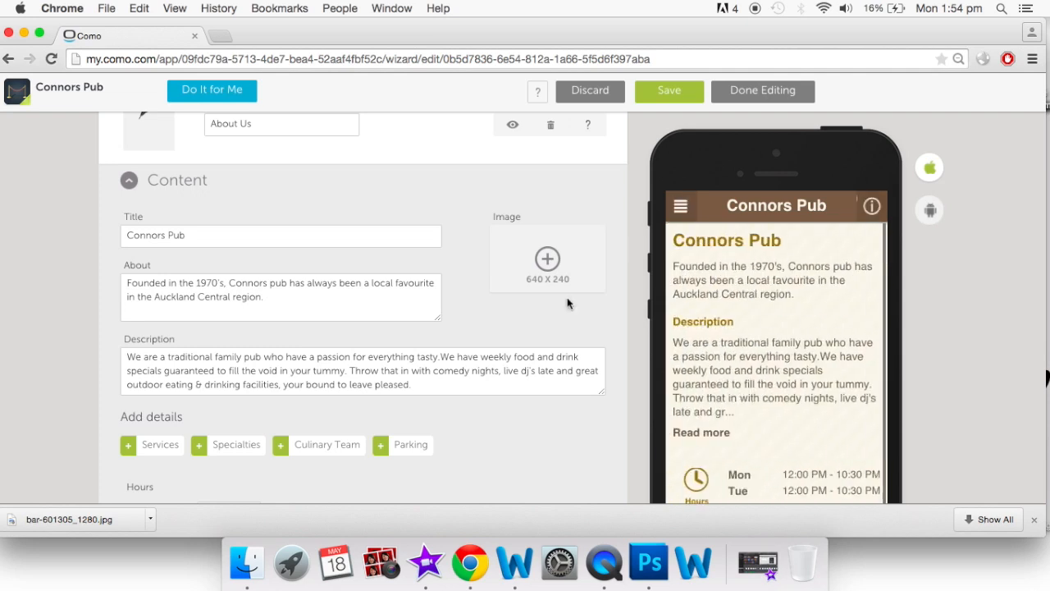
pyautogui.scroll(-1, 567, 300)
pyautogui.scroll(-3, 567, 304)
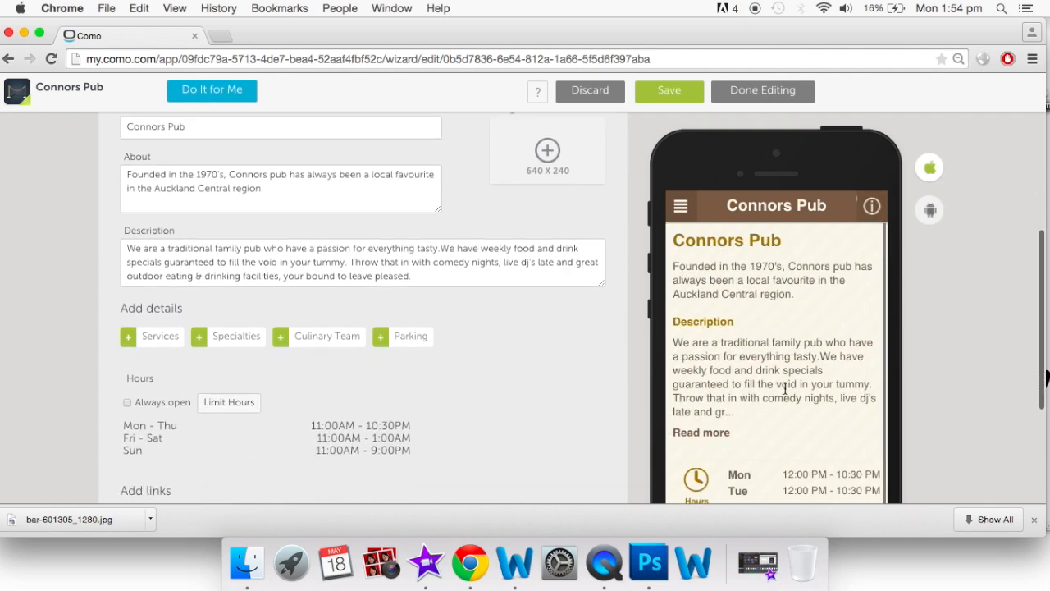
pyautogui.scroll(-5, 785, 389)
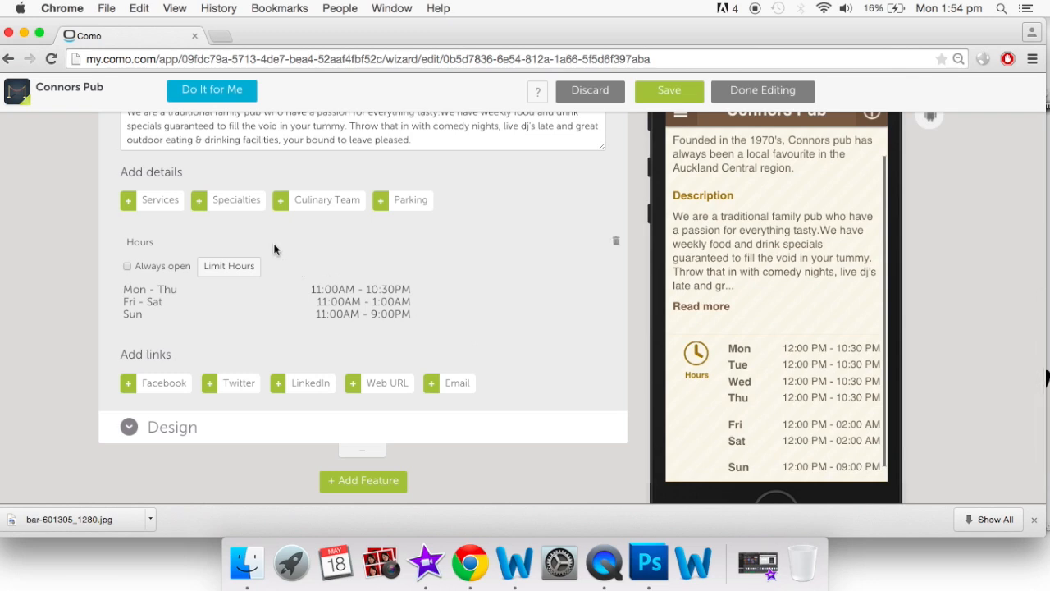
# Add Services and Specialties detail fields, then delete both from About Us
pyautogui.click(129, 203)
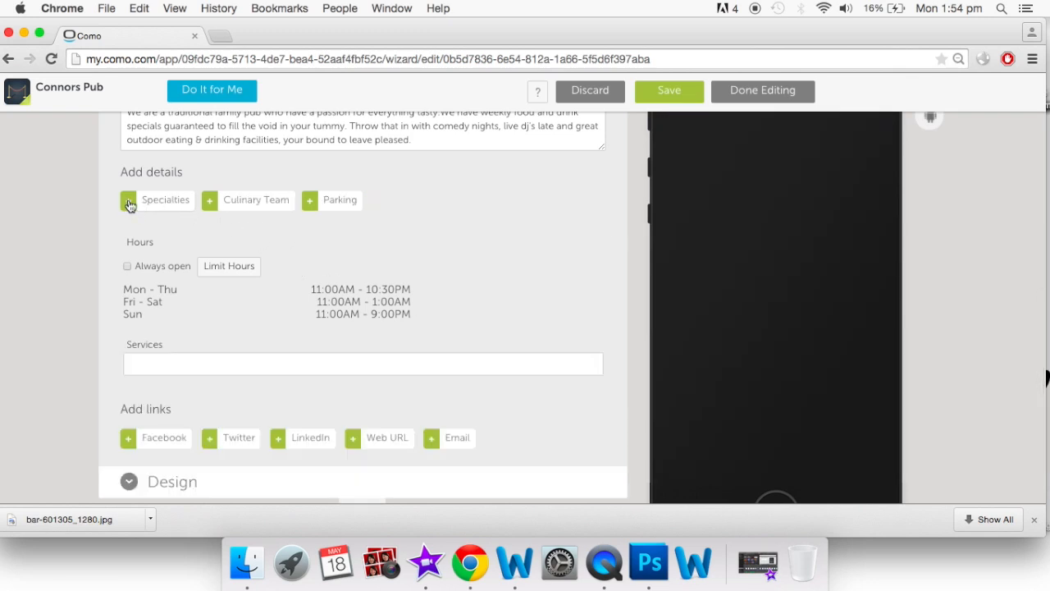
pyautogui.click(130, 203)
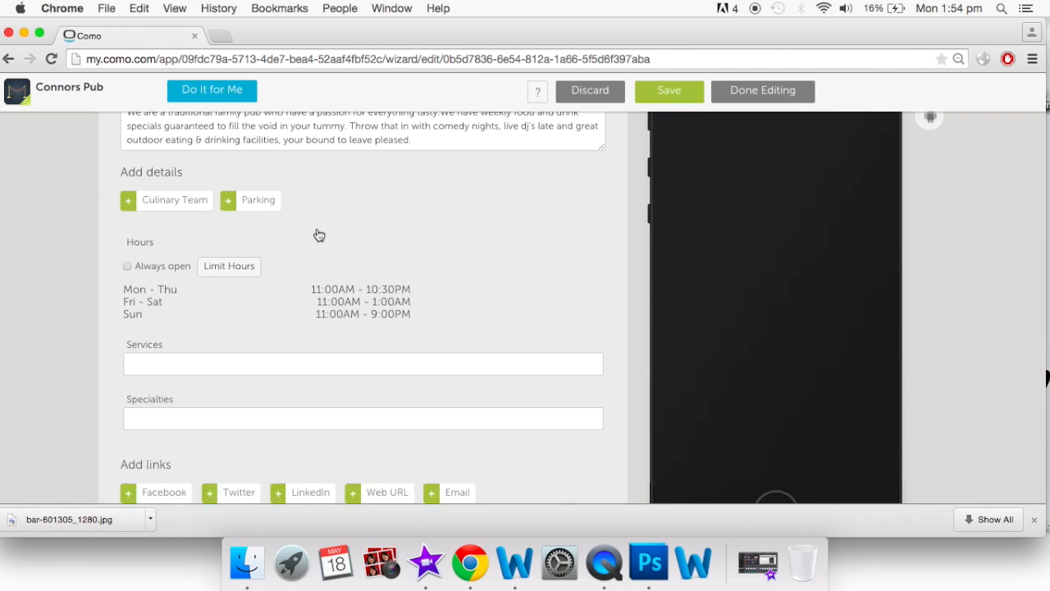
pyautogui.click(616, 400)
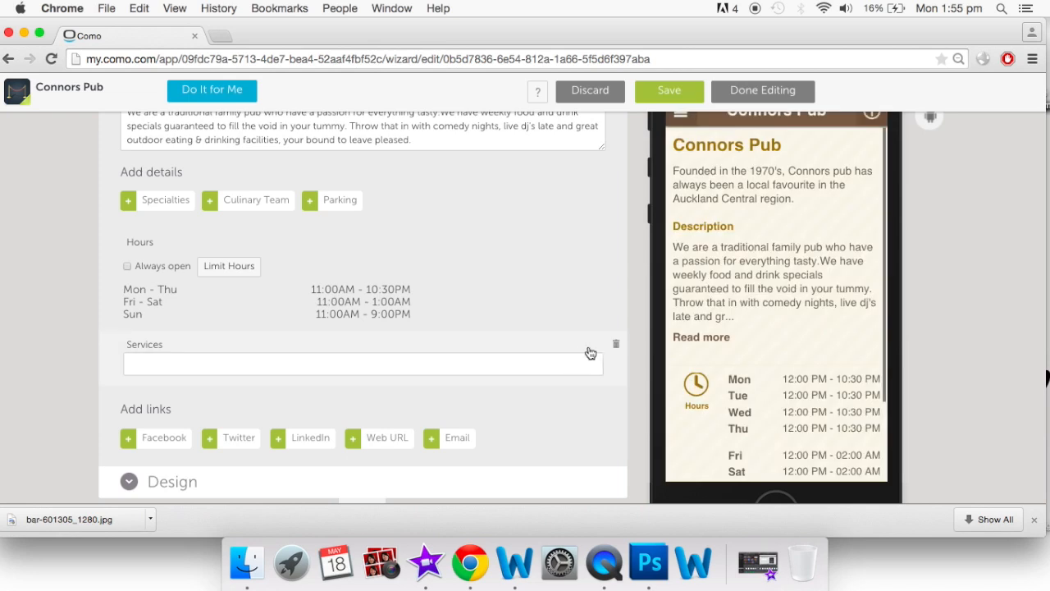
pyautogui.click(617, 347)
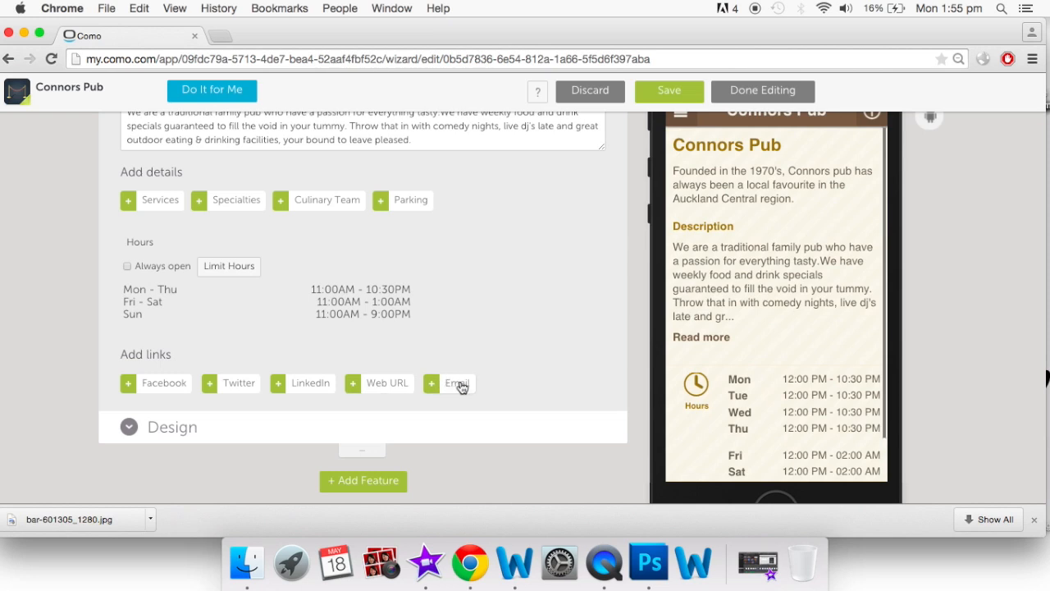
pyautogui.scroll(1, 459, 387)
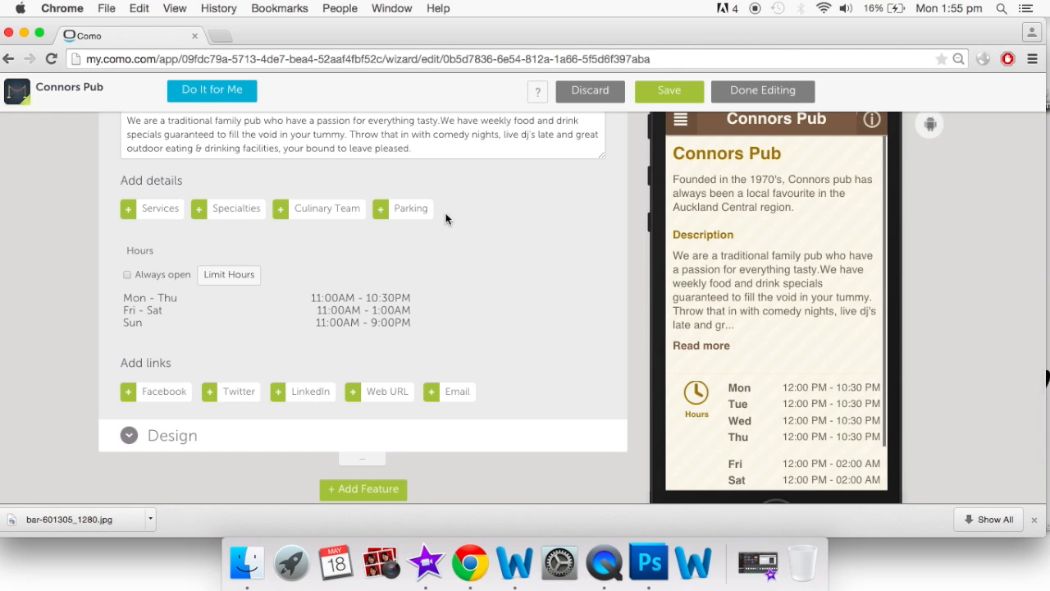
# Limit Mon, Tue and Wed opening hours to 11:00 until 21
pyautogui.click(243, 282)
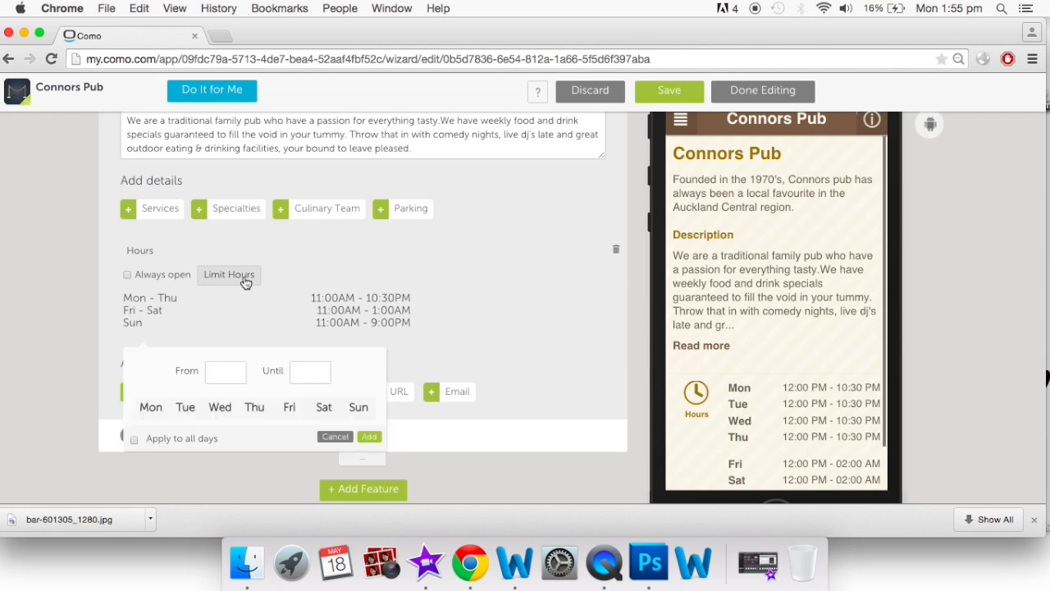
pyautogui.click(156, 410)
pyautogui.click(184, 408)
pyautogui.click(233, 416)
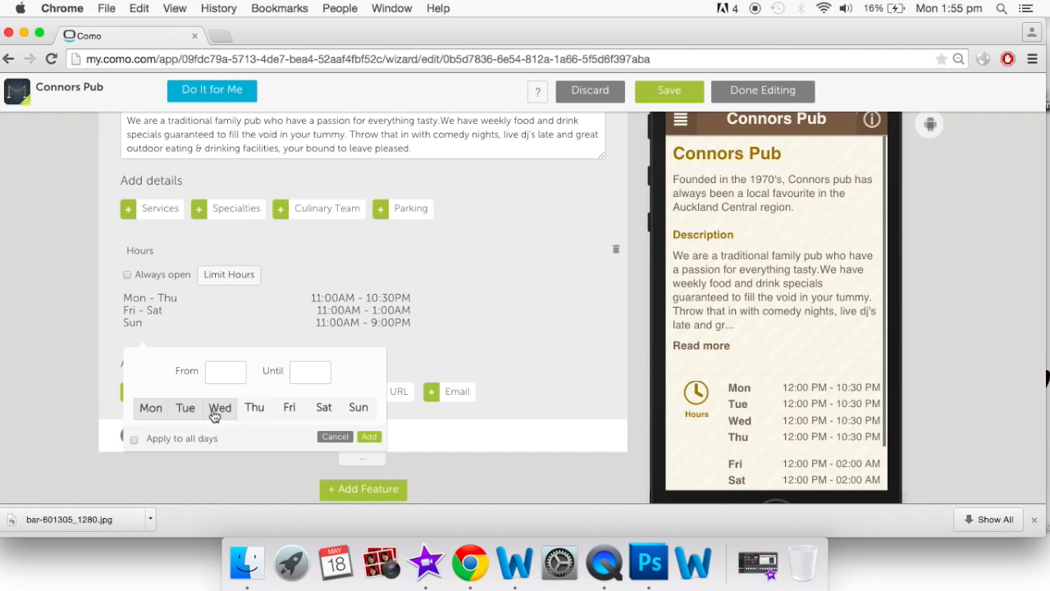
pyautogui.click(224, 371)
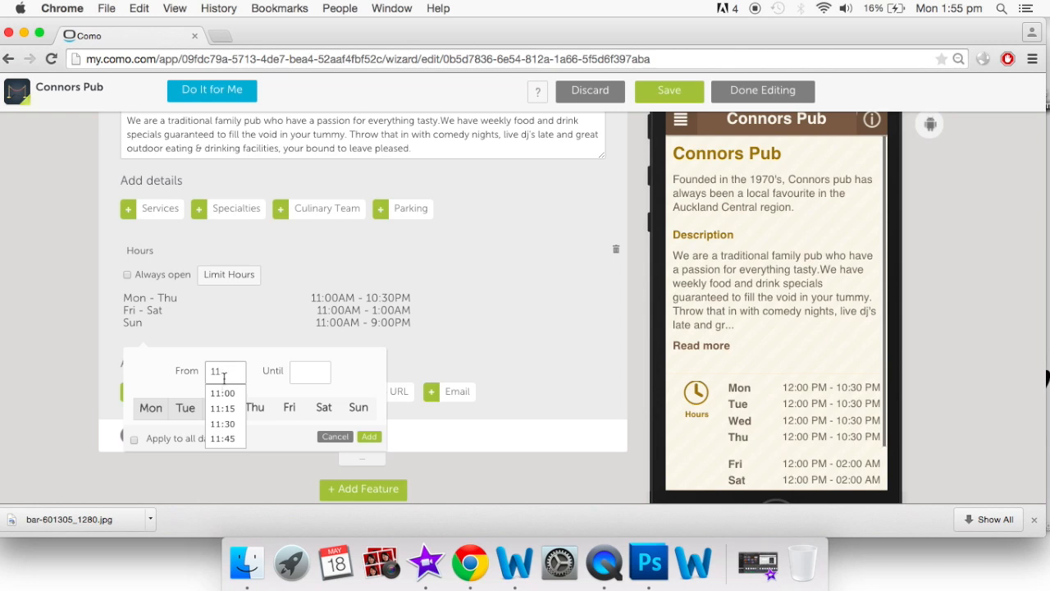
pyautogui.click(224, 394)
pyautogui.click(309, 374)
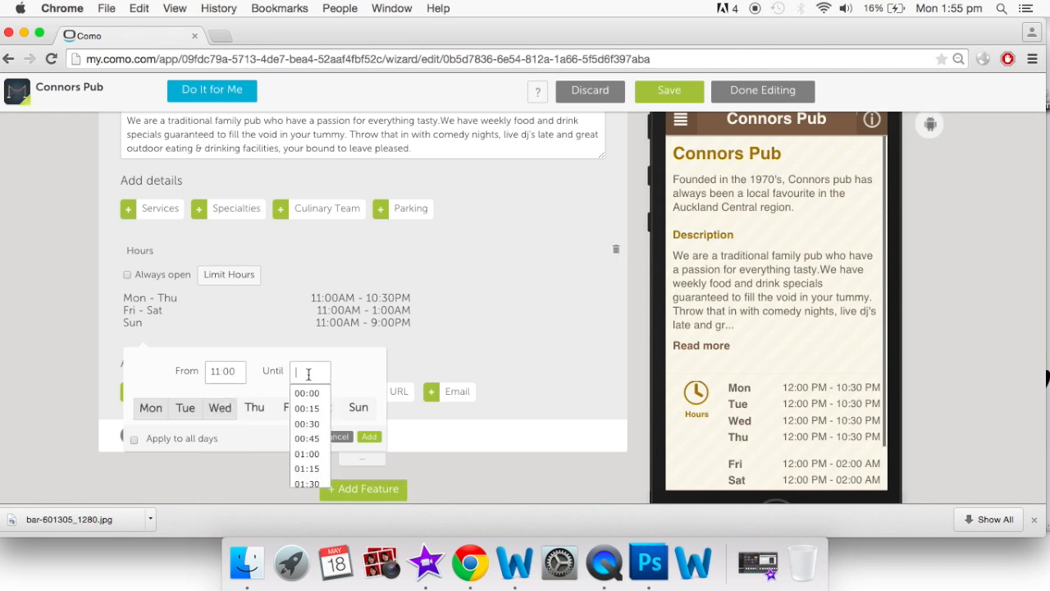
pyautogui.write('21')
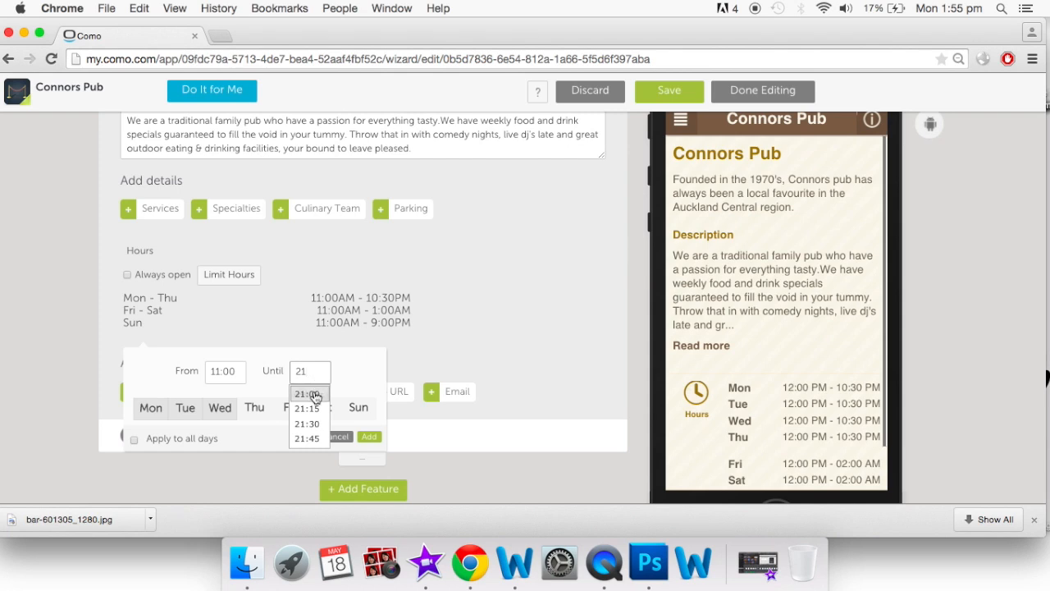
pyautogui.click(370, 436)
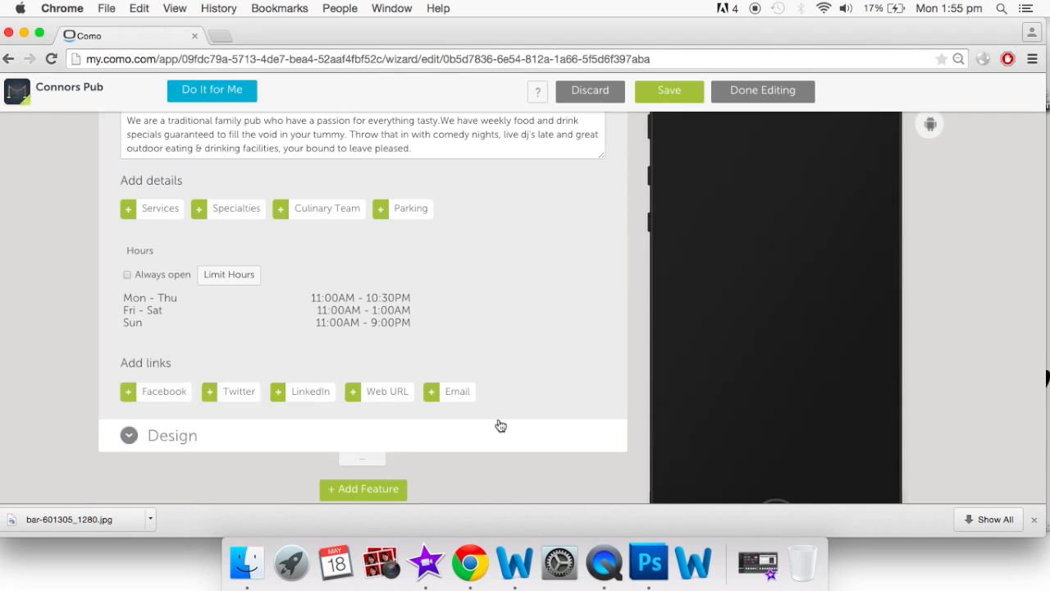
pyautogui.scroll(2, 552, 420)
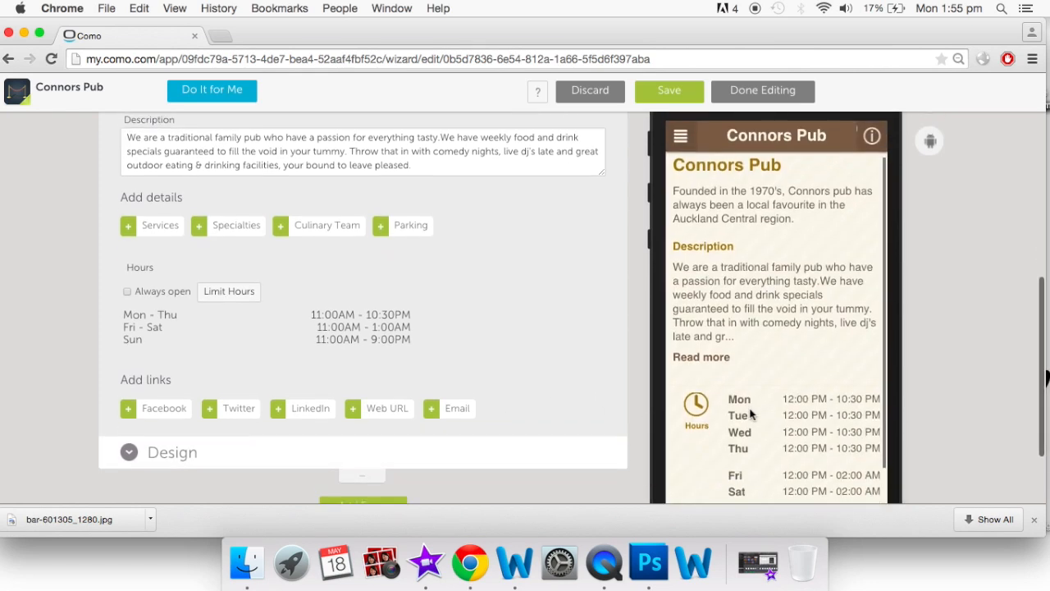
pyautogui.scroll(10, 741, 415)
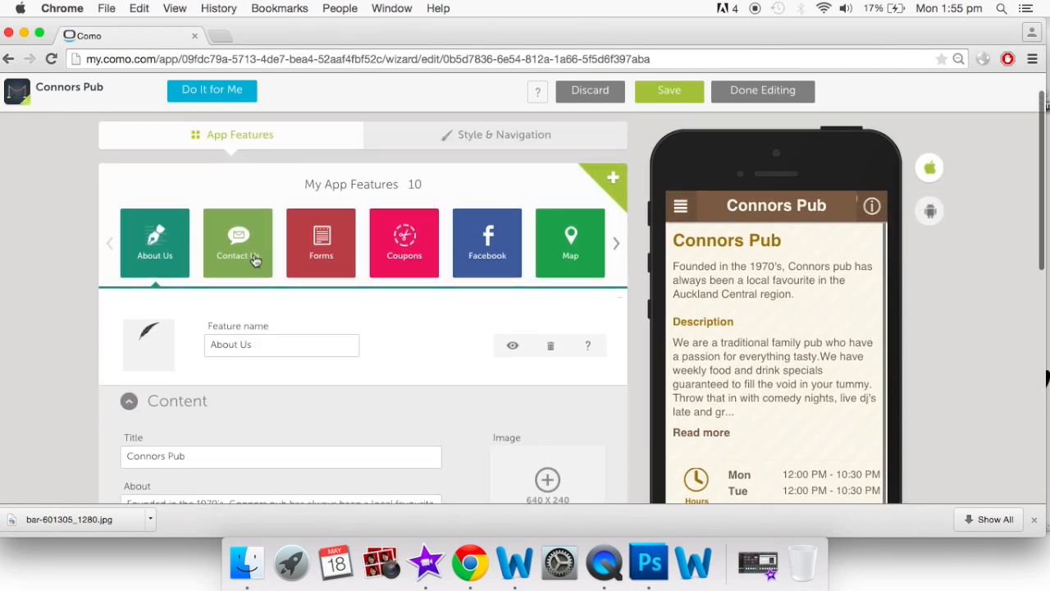
# Open Contact Us and review its title, subtitle, email, website, address and phone
pyautogui.click(261, 261)
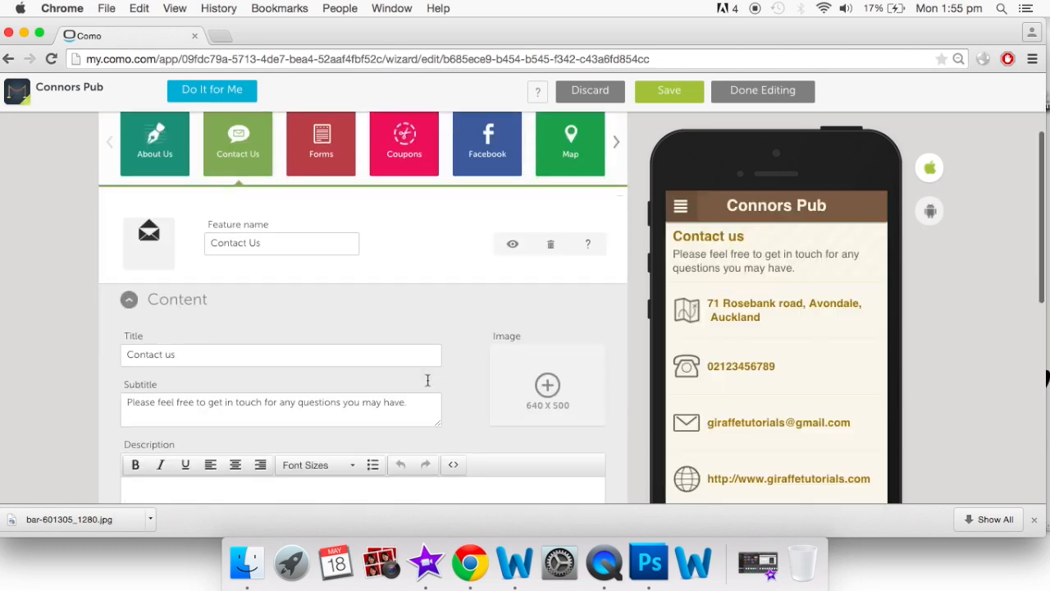
pyautogui.scroll(-5, 426, 384)
pyautogui.scroll(-1, 426, 381)
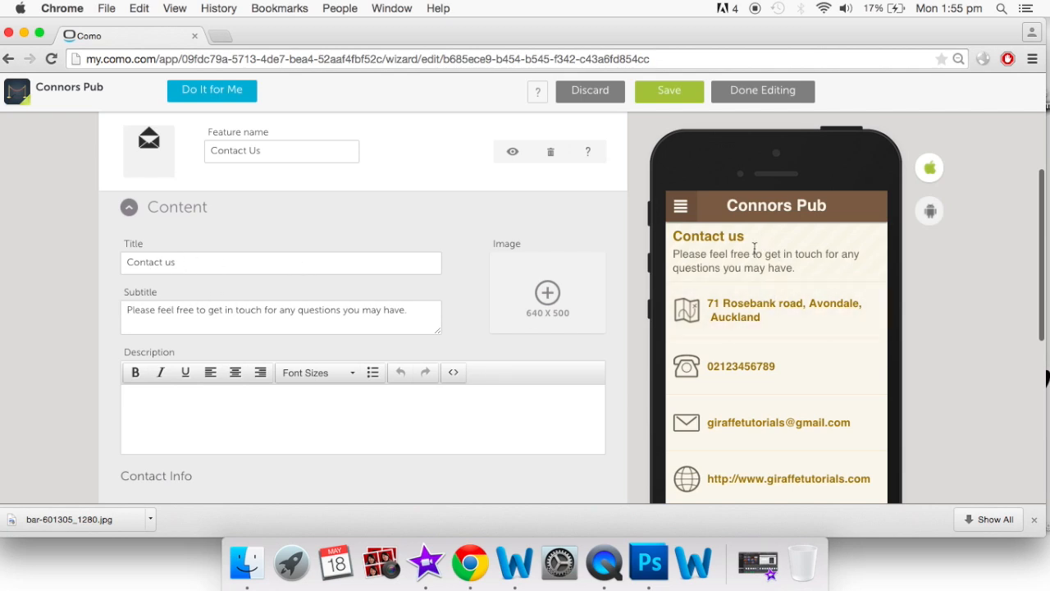
pyautogui.scroll(-4, 743, 267)
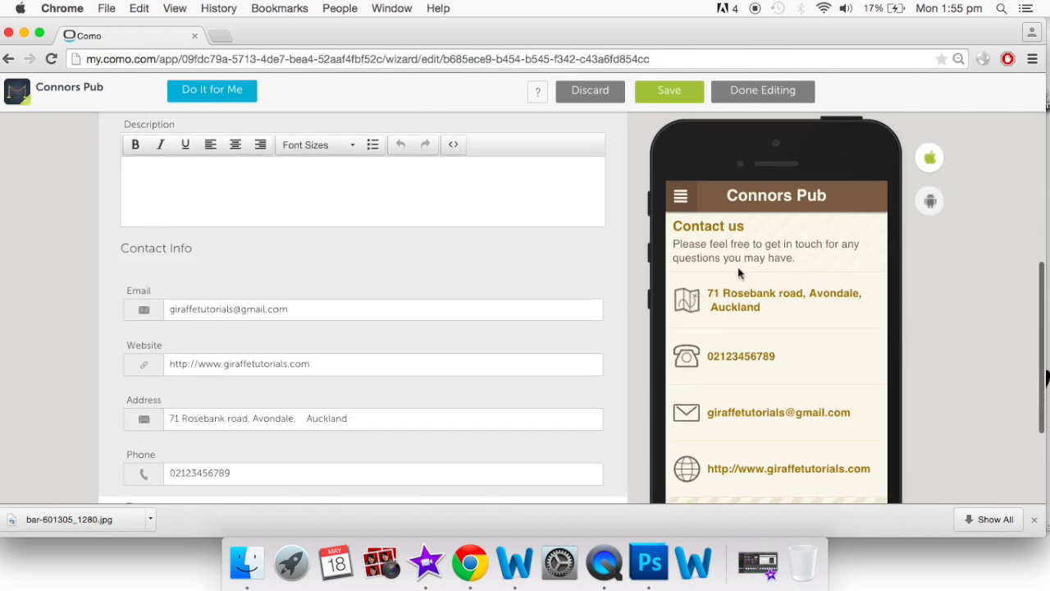
pyautogui.scroll(-3, 353, 369)
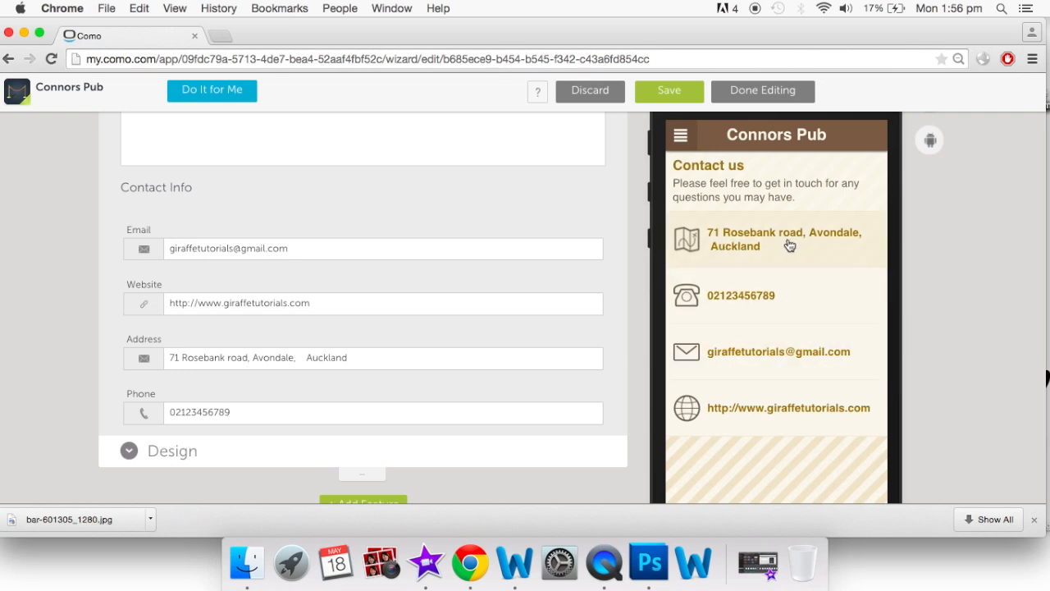
# Test the address map in the preview, then return to Contact Us via the side menu
pyautogui.click(789, 246)
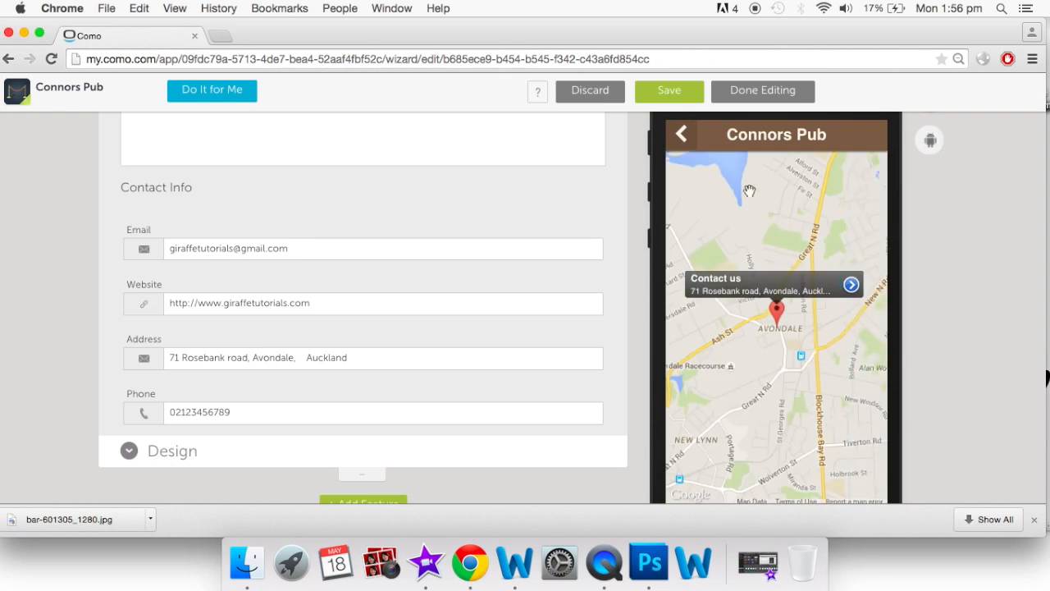
pyautogui.click(681, 150)
pyautogui.click(681, 145)
pyautogui.scroll(3, 435, 195)
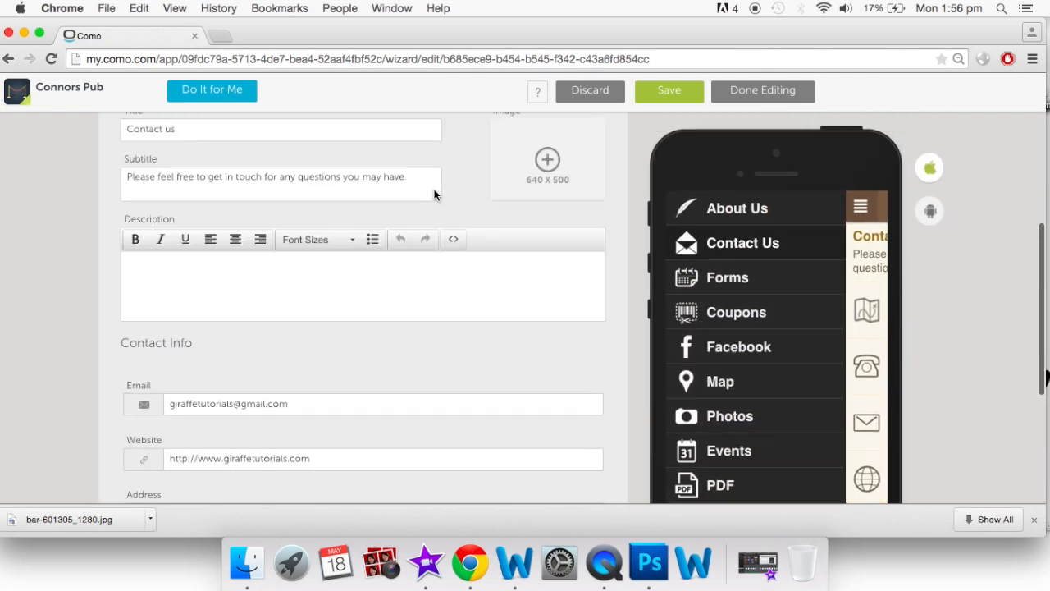
pyautogui.scroll(5, 435, 195)
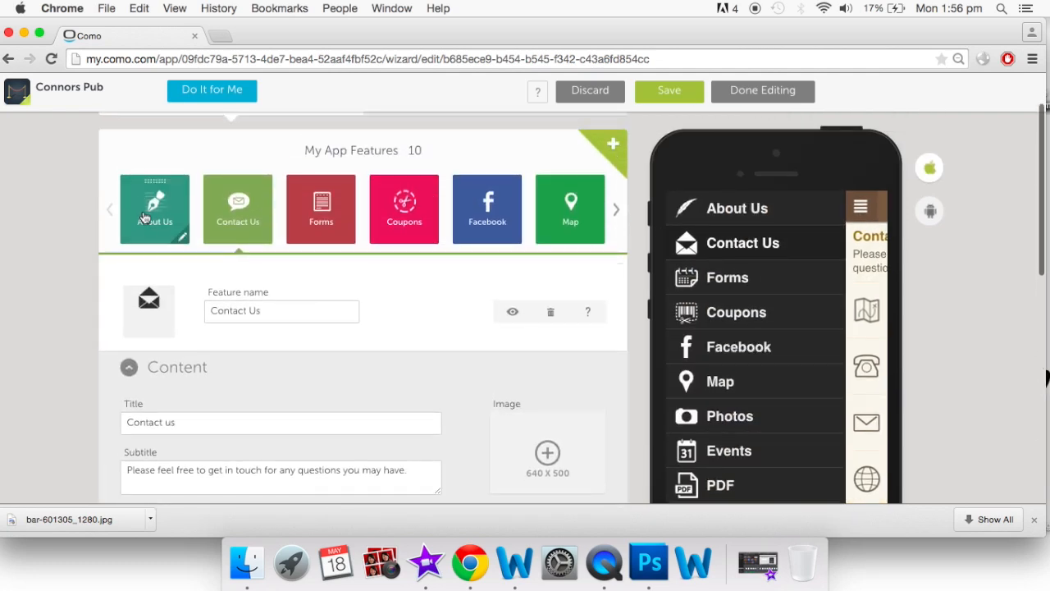
pyautogui.scroll(-5, 443, 353)
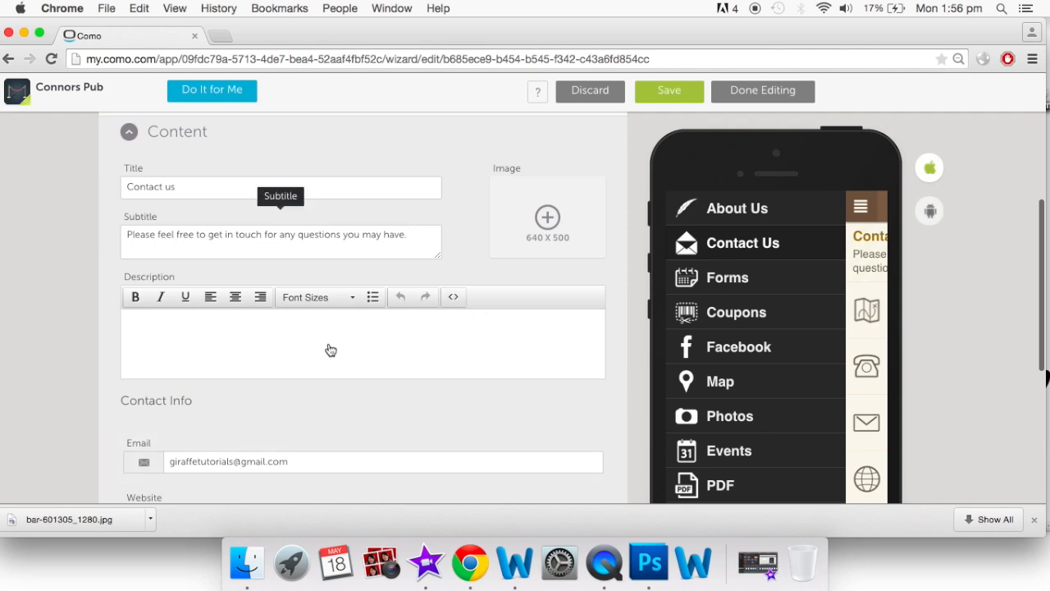
pyautogui.scroll(-3, 396, 377)
pyautogui.scroll(3, 397, 396)
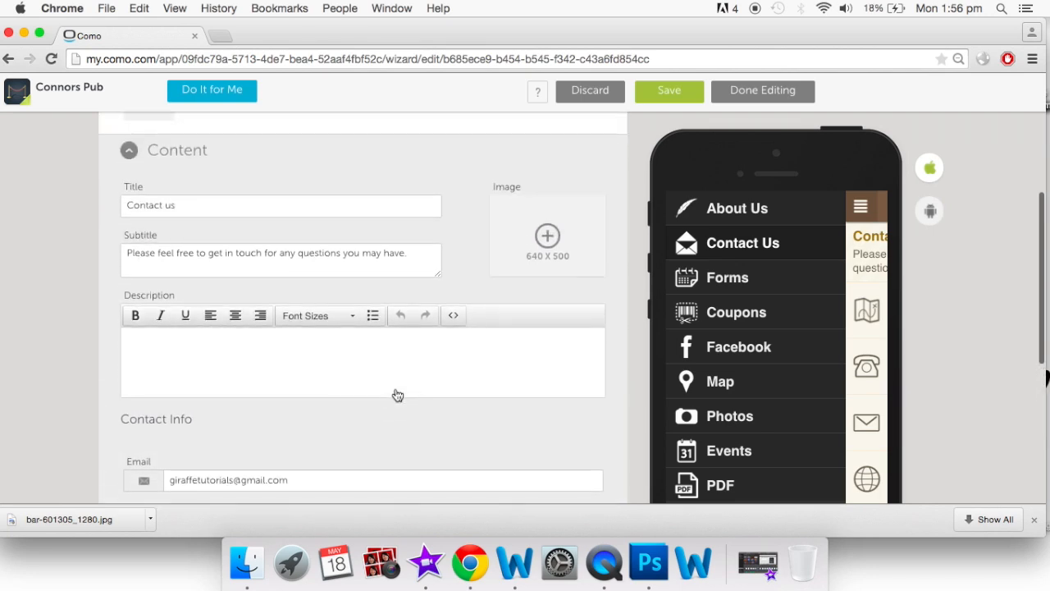
pyautogui.scroll(1, 397, 395)
pyautogui.click(772, 244)
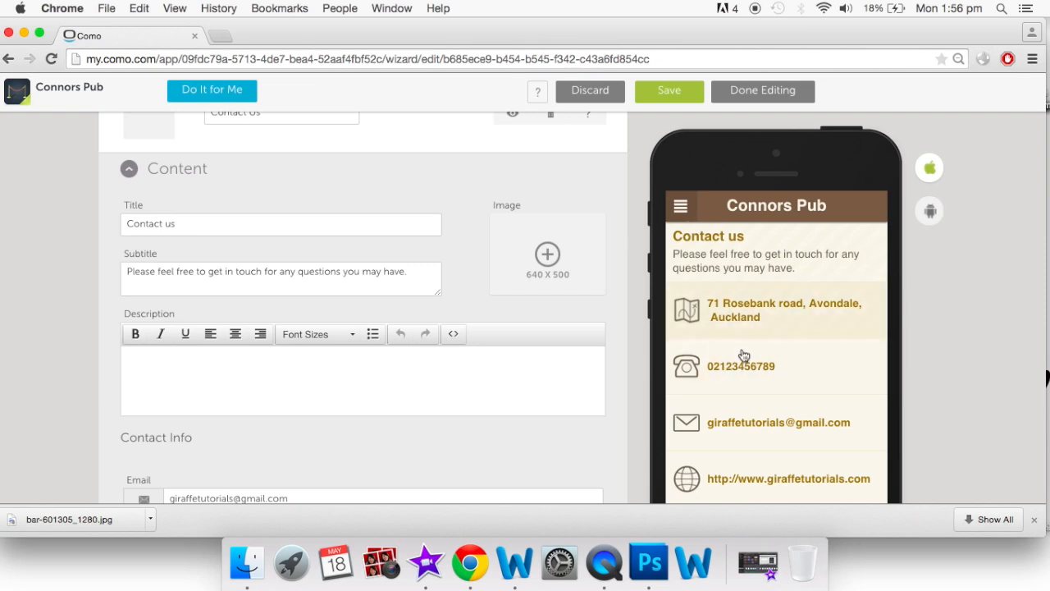
# Switch back to editing the About Us feature
pyautogui.click(759, 293)
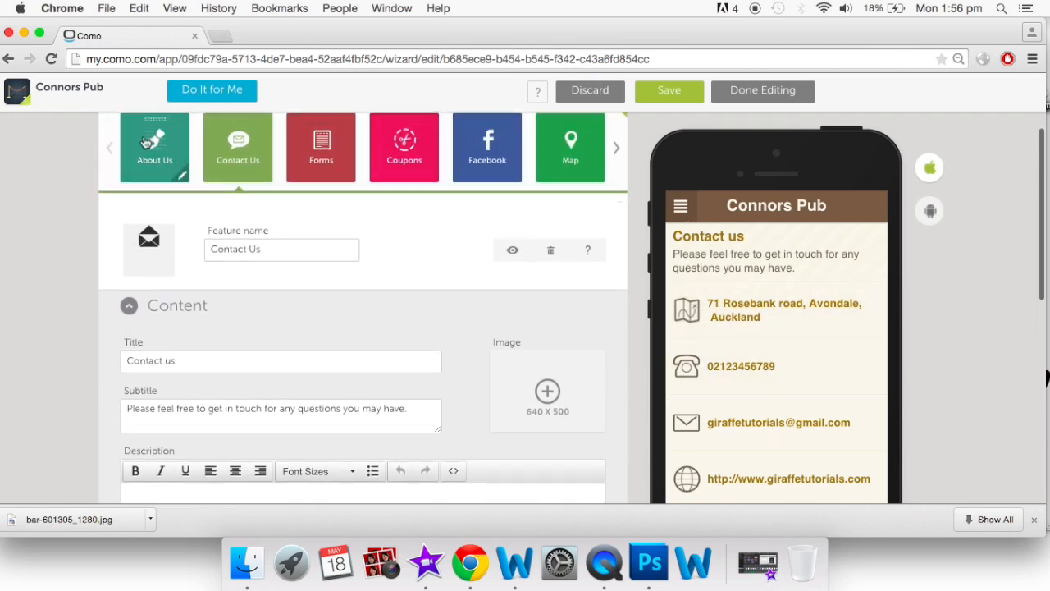
pyautogui.click(145, 142)
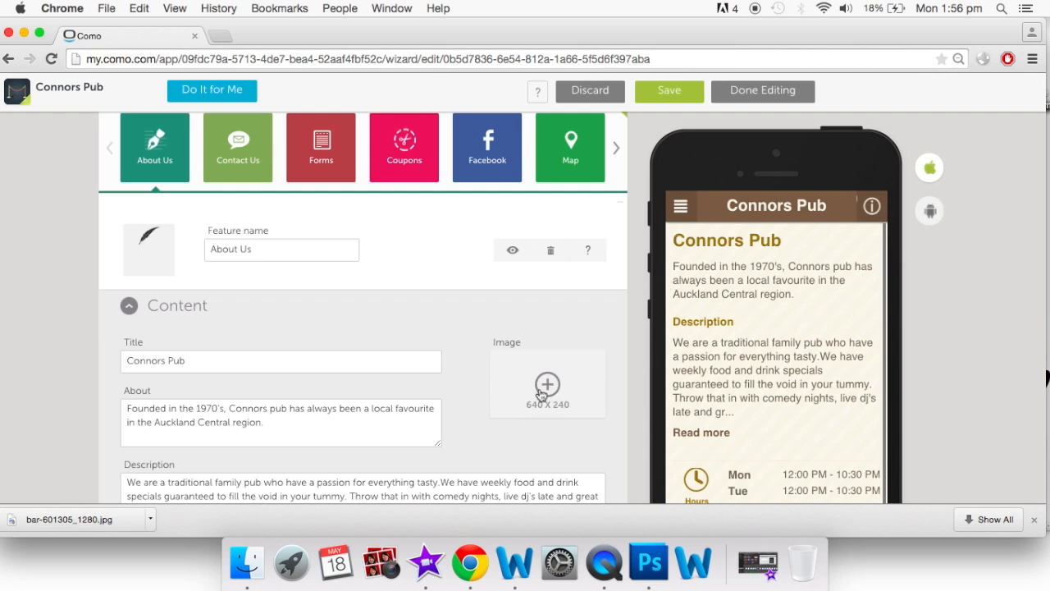
pyautogui.scroll(2, 542, 396)
pyautogui.scroll(2, 542, 395)
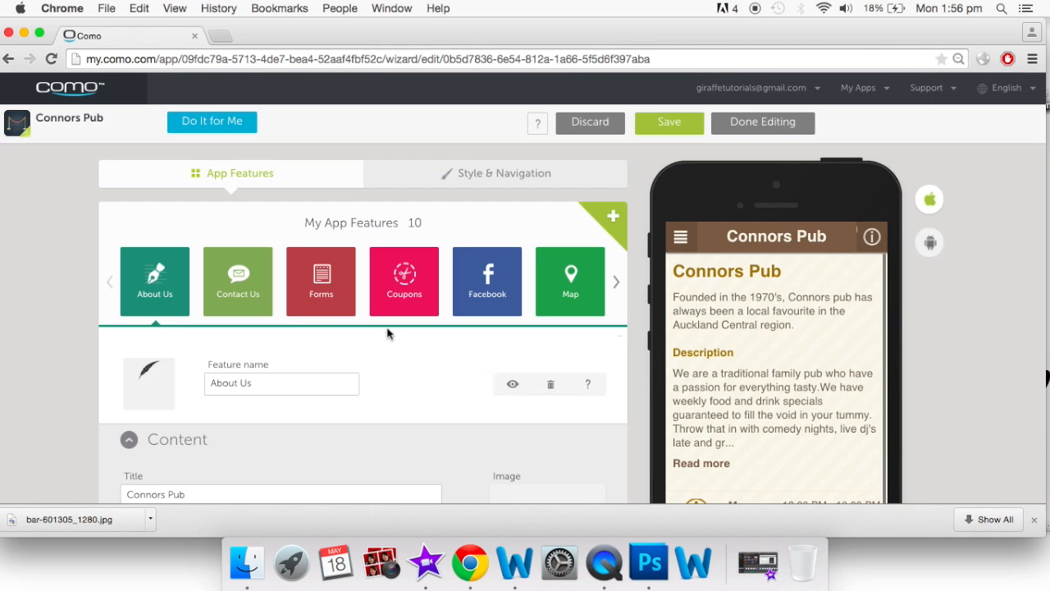
# Open the Forms feature and pick the Inquiry form type under Content
pyautogui.click(320, 300)
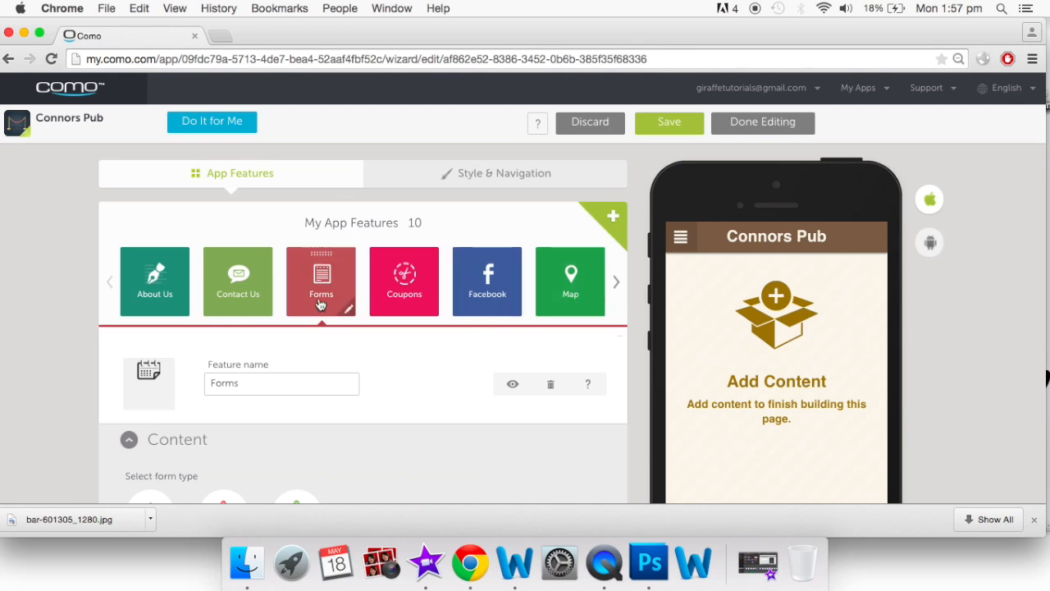
pyautogui.scroll(-5, 320, 304)
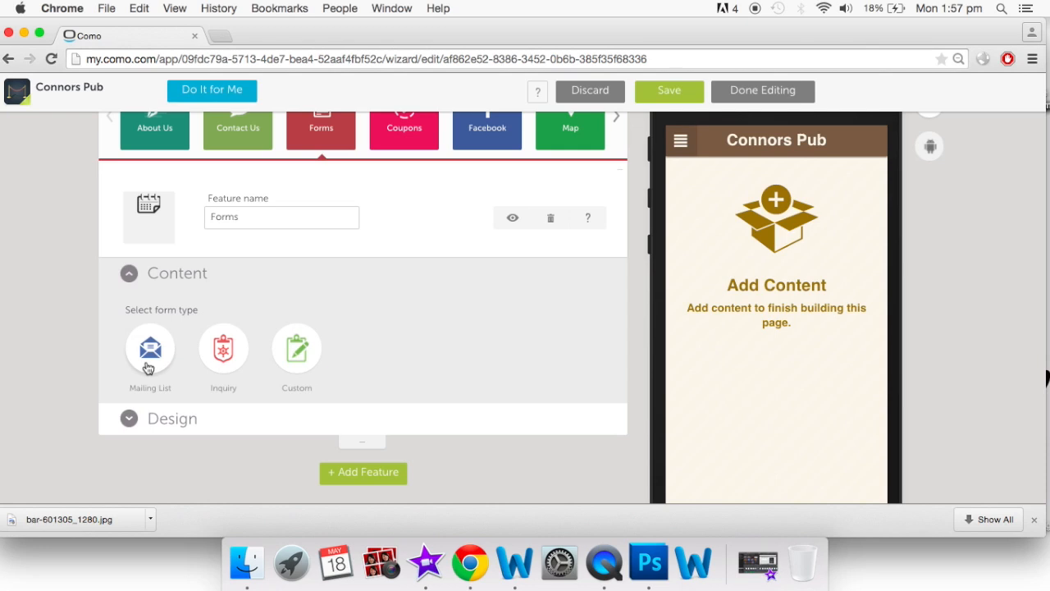
pyautogui.click(228, 355)
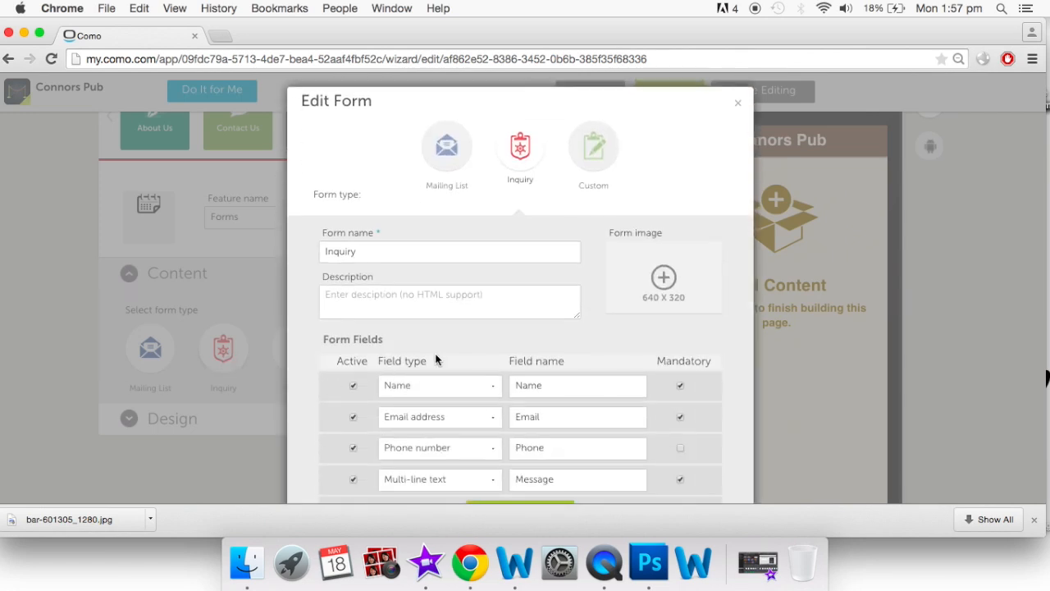
# Name the form 'Hire a room' and describe it as inviting private function room hire enquiries
pyautogui.scroll(-2, 434, 353)
pyautogui.doubleClick(380, 211)
pyautogui.press('BackSpace')
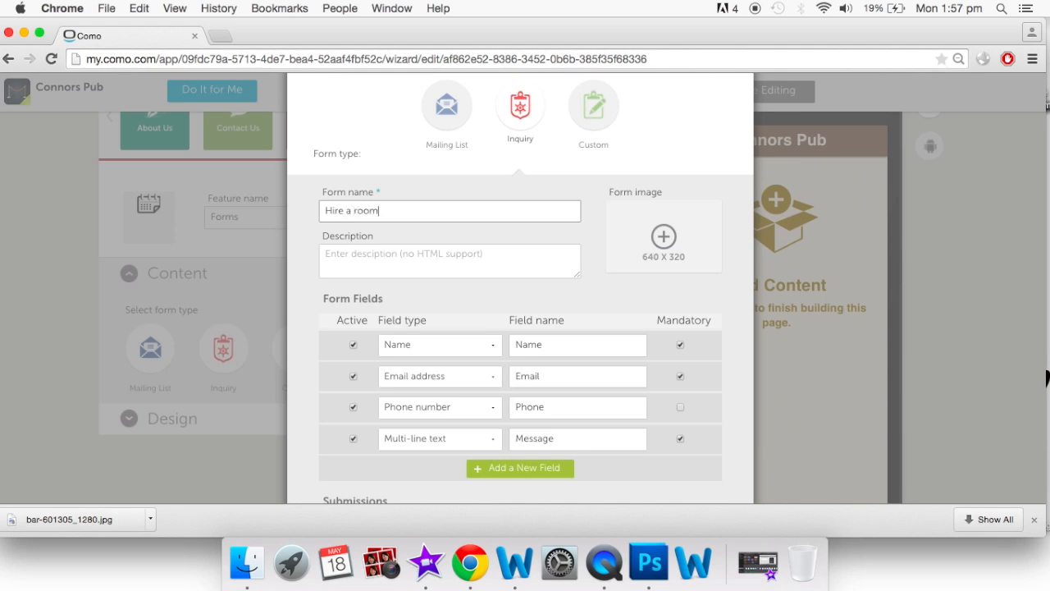
pyautogui.click(453, 265)
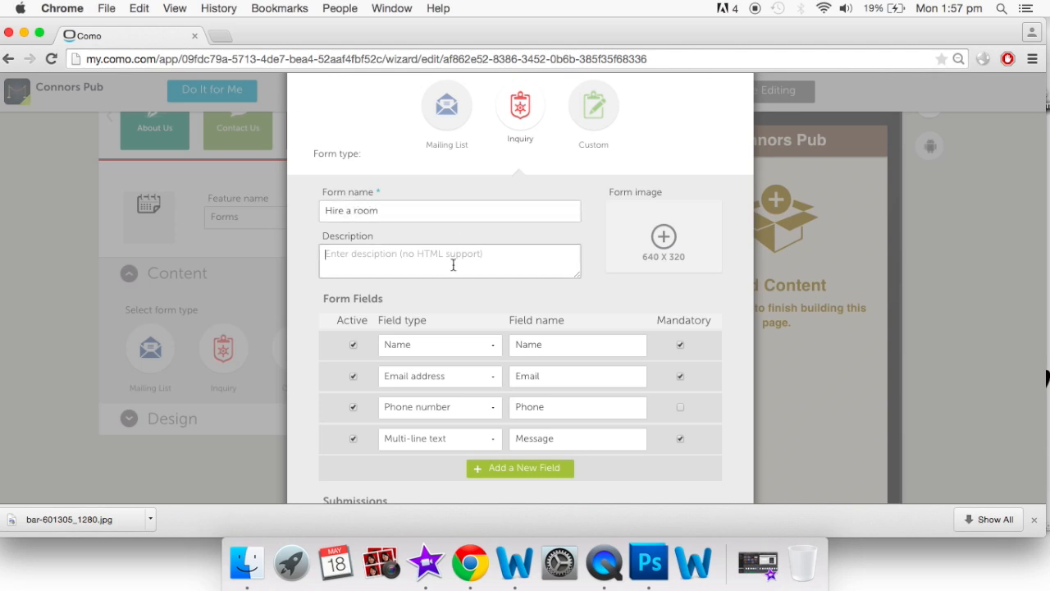
pyautogui.write('Want to hire our private function room? Get in contact to find out the details')
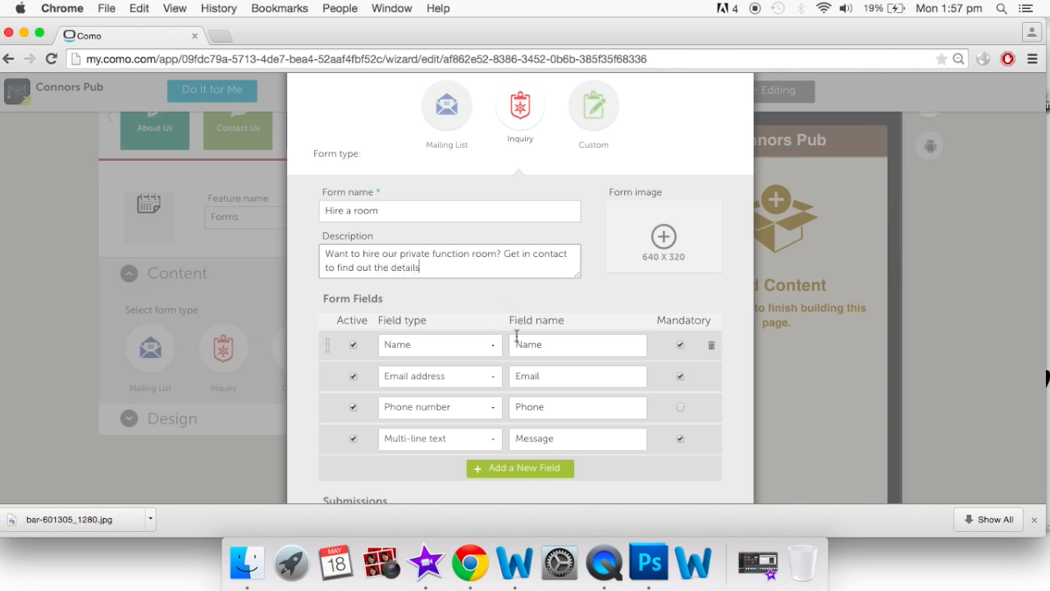
pyautogui.scroll(-3, 517, 322)
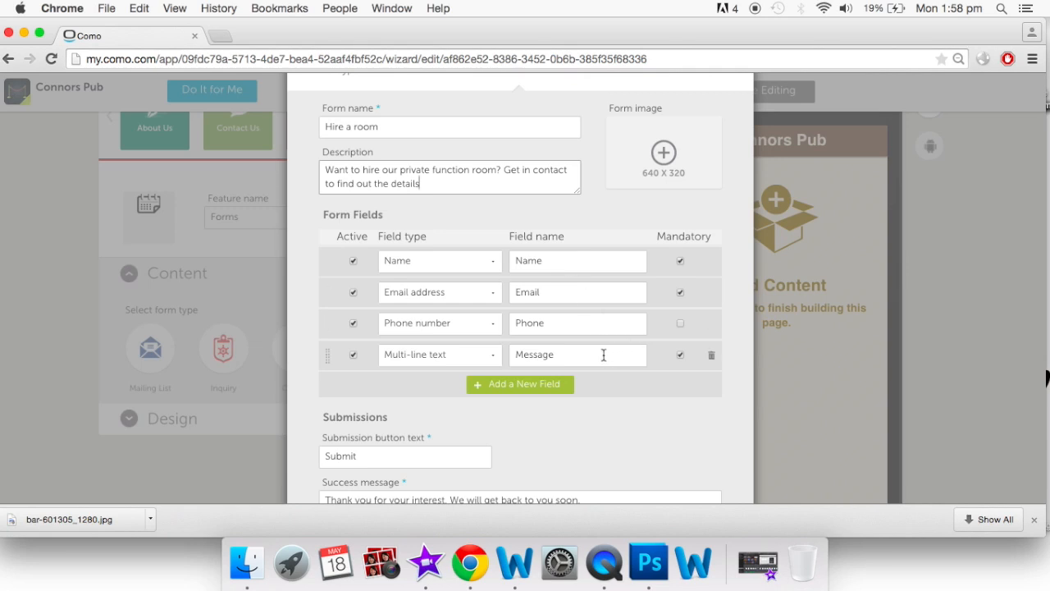
# Make Phone mandatory and rename the Message field to 'Date of booking'
pyautogui.click(680, 324)
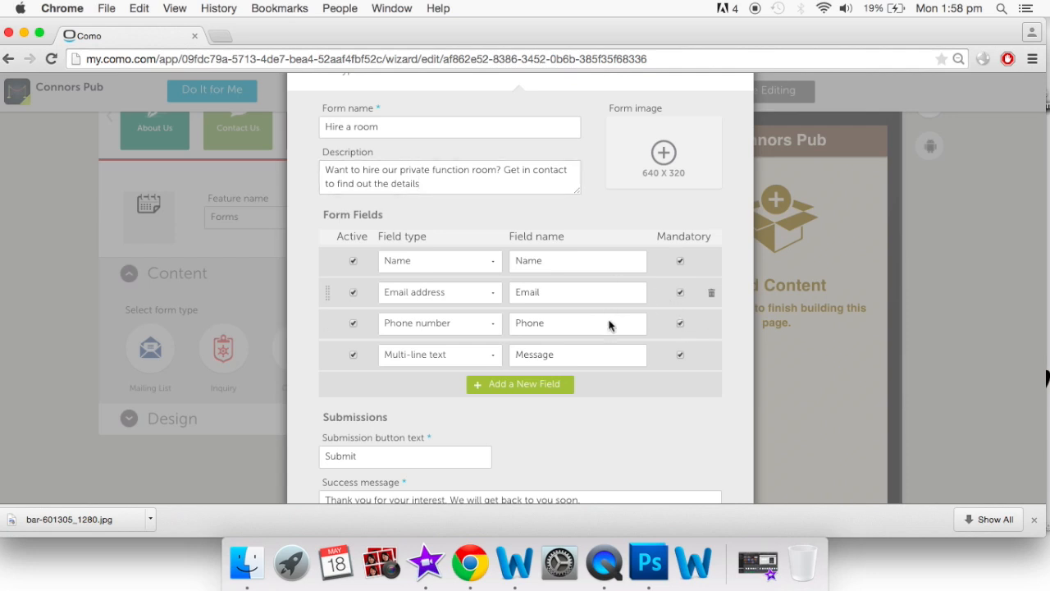
pyautogui.scroll(-3, 598, 358)
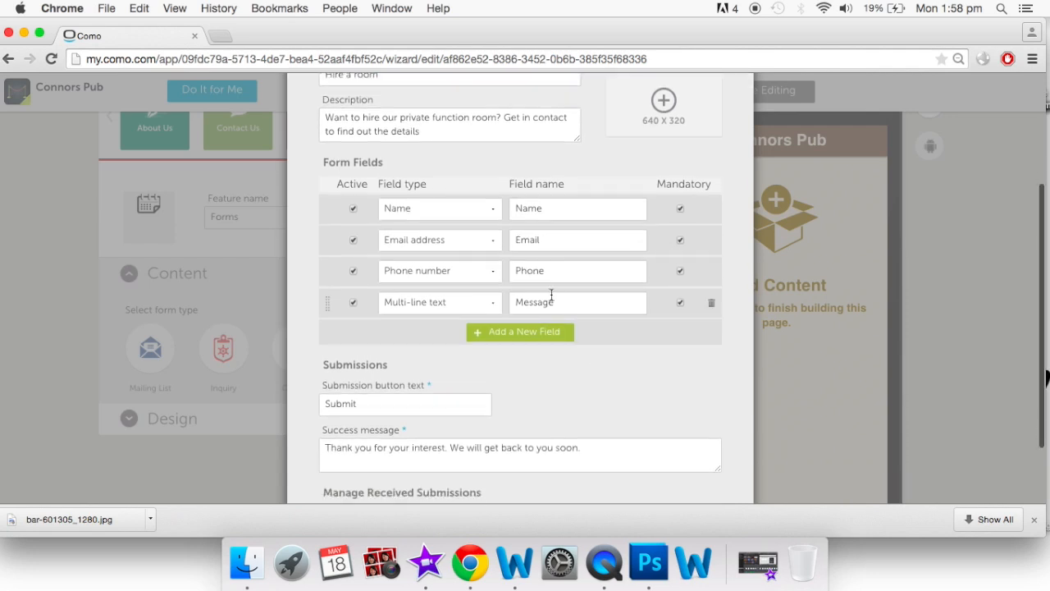
pyautogui.moveTo(558, 303); pyautogui.dragTo(467, 298)
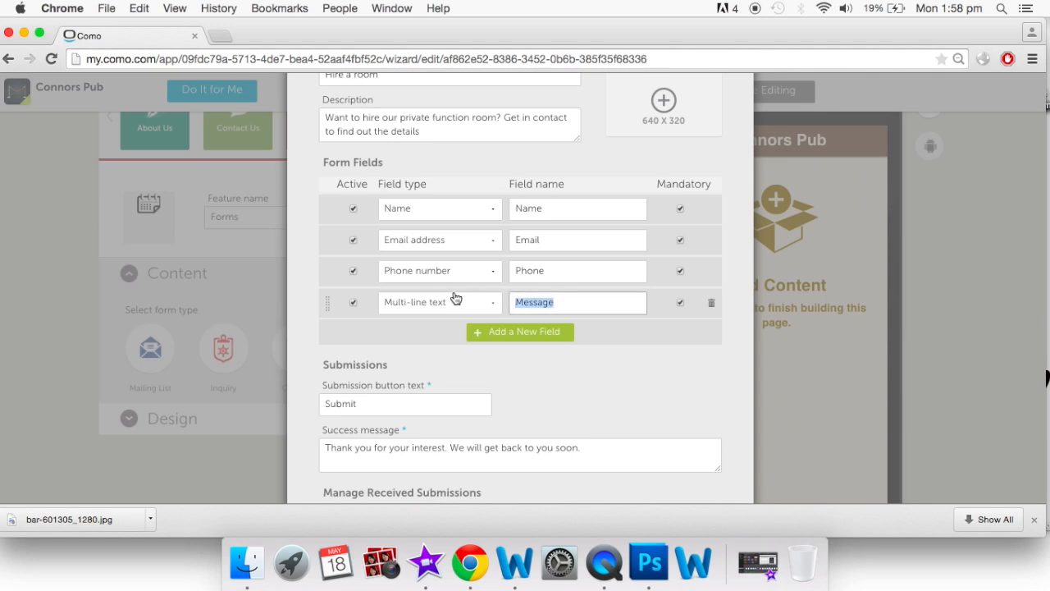
pyautogui.press('BackSpace')
pyautogui.write('Date of booking')
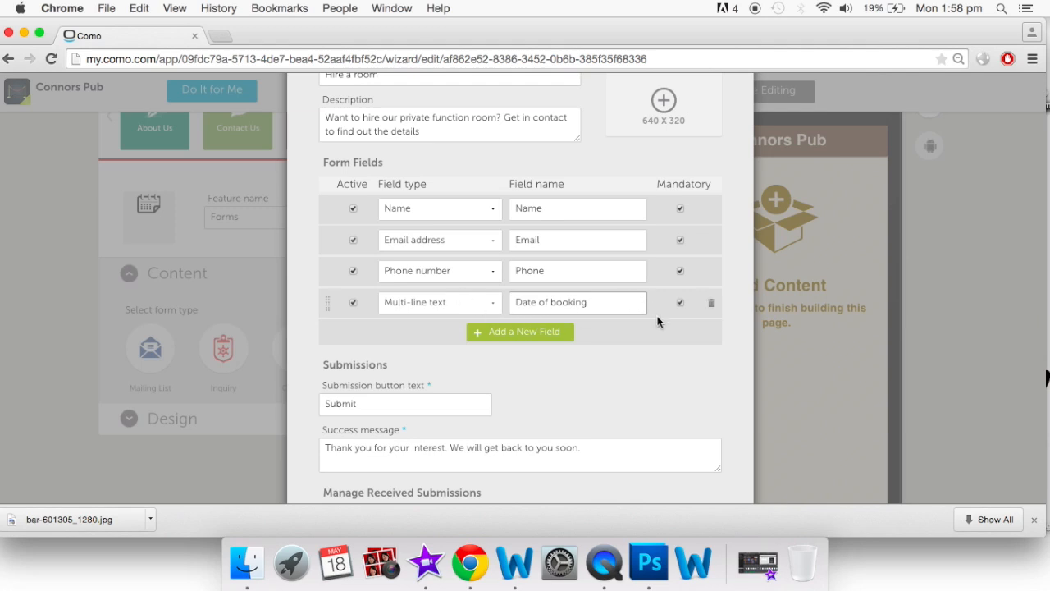
# Add an 'Additional details or questions' field and make Date of booking optional
pyautogui.click(557, 340)
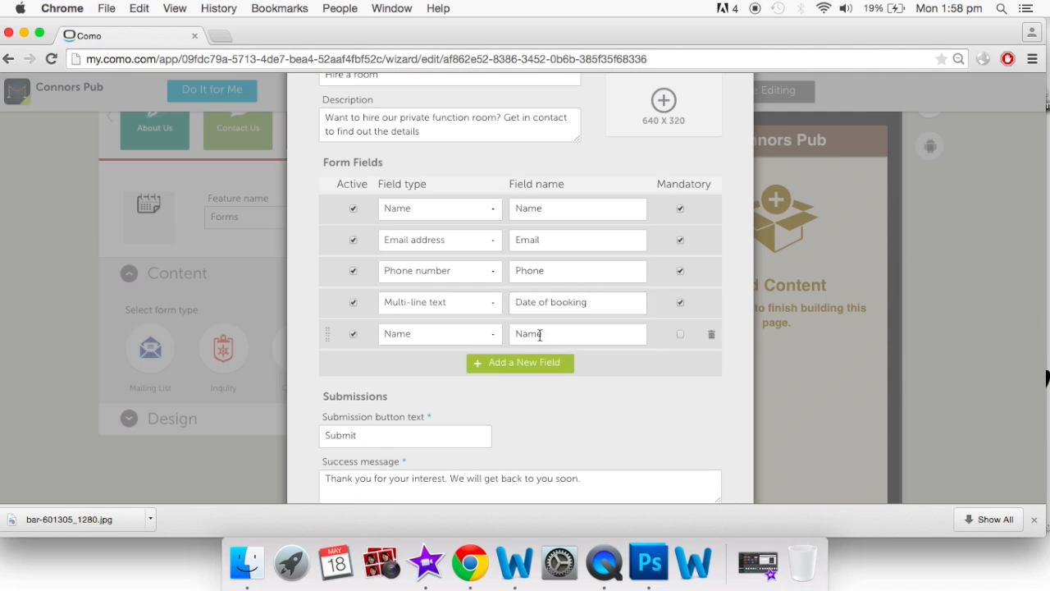
pyautogui.click(555, 335)
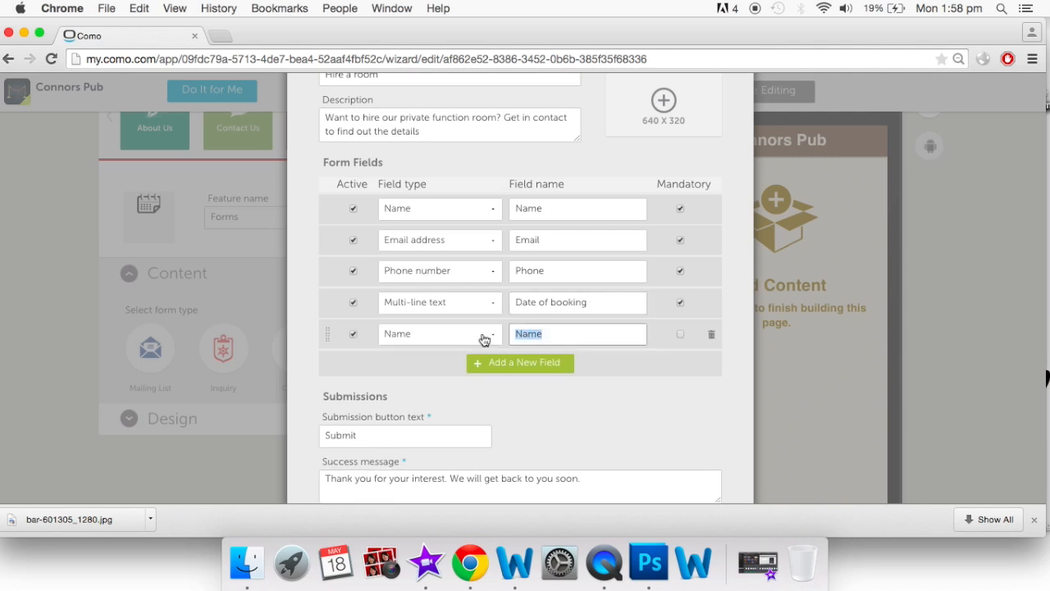
pyautogui.write('A')
pyautogui.write('dditiona')
pyautogui.write('l detai')
pyautogui.write('ls or questions')
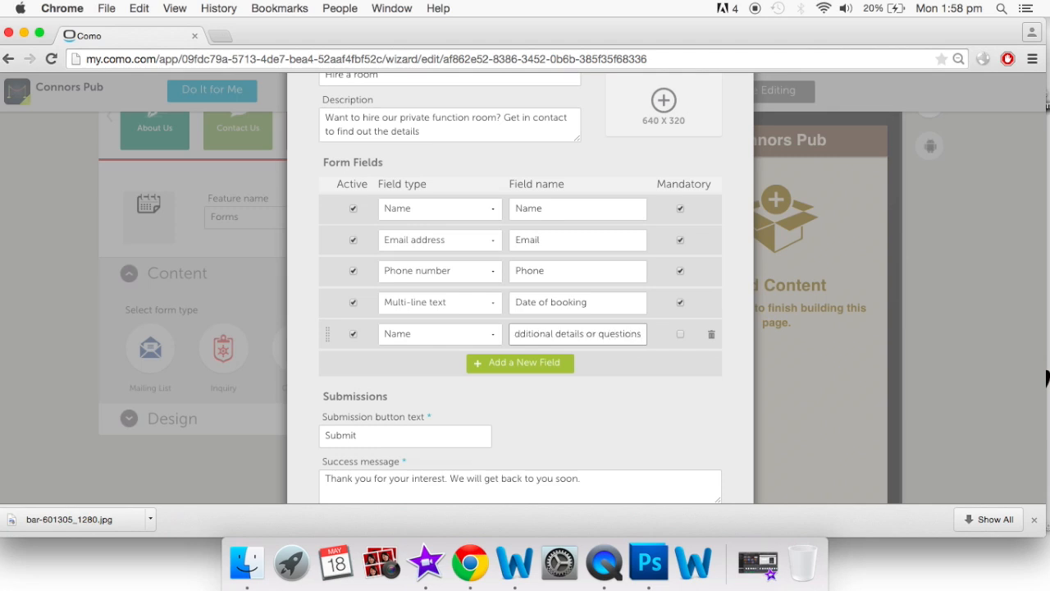
pyautogui.click(682, 305)
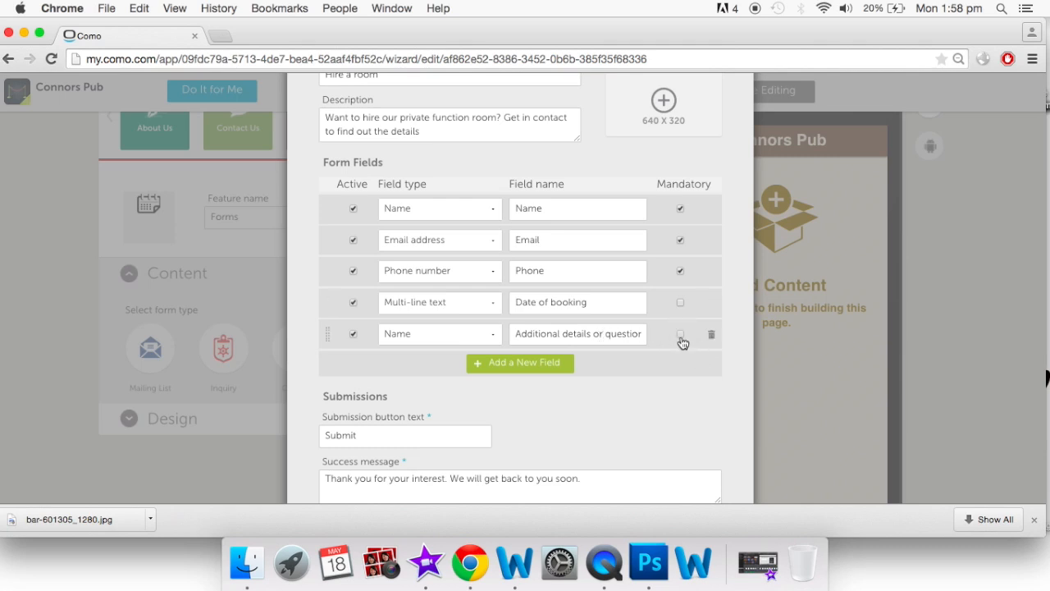
pyautogui.scroll(-1, 663, 338)
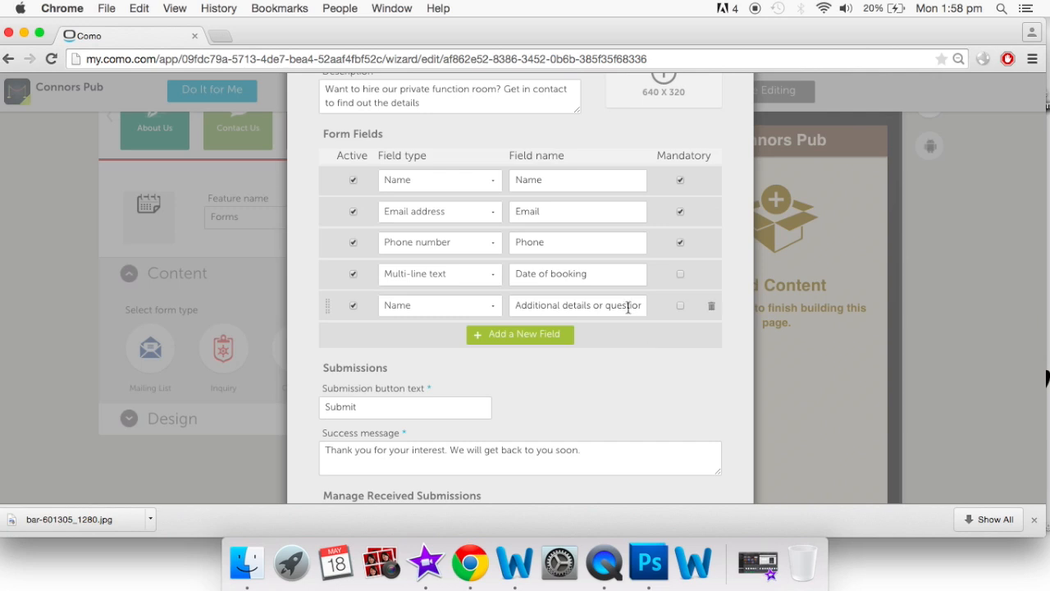
pyautogui.scroll(-3, 628, 302)
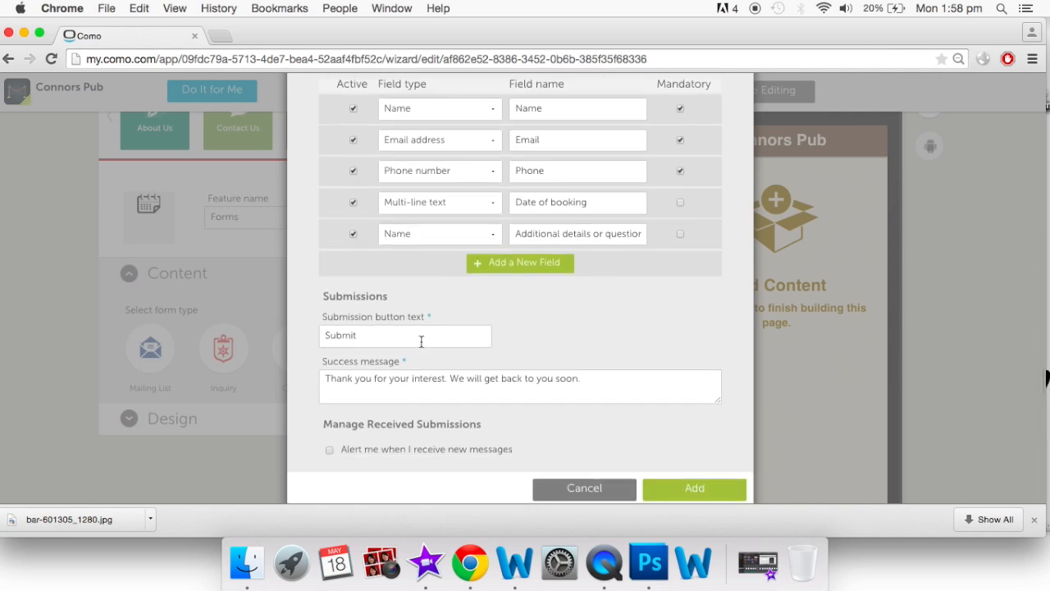
pyautogui.scroll(-1, 410, 349)
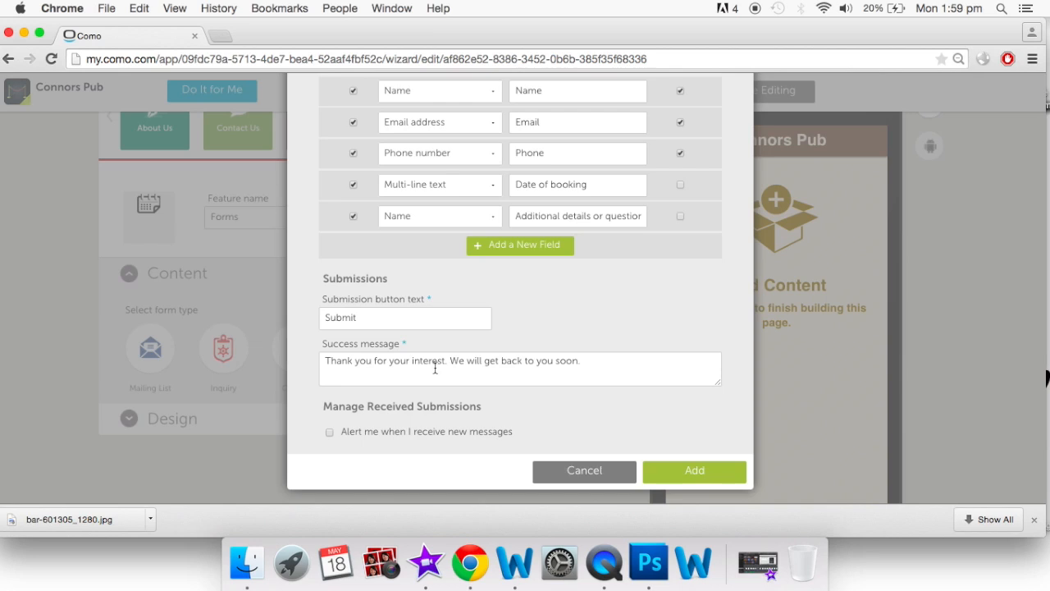
# Turn on new-message alerts to the owner's Gmail address and add the Hire a room form
pyautogui.click(330, 434)
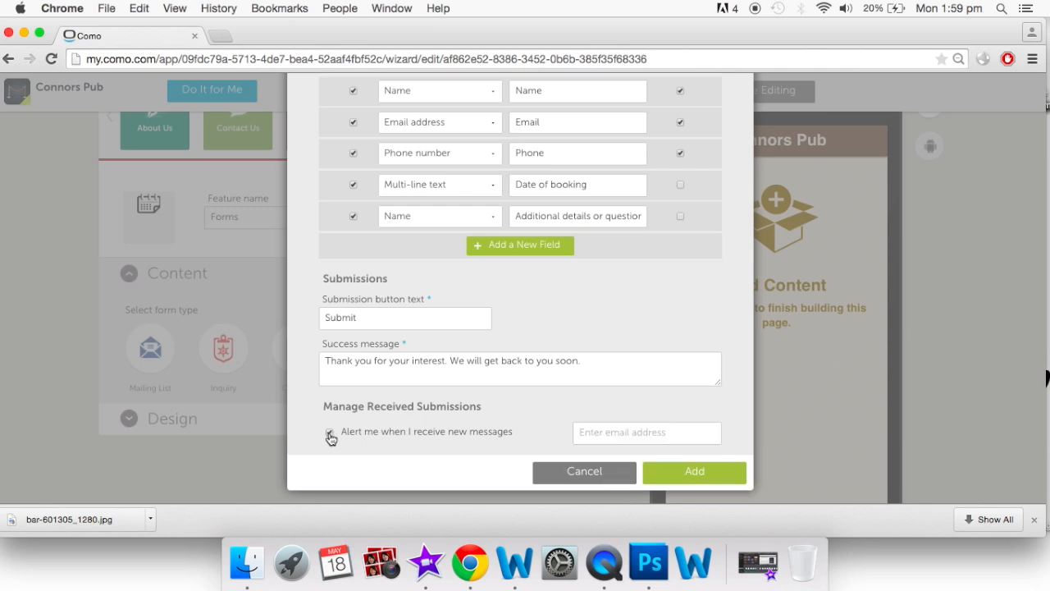
pyautogui.click(602, 439)
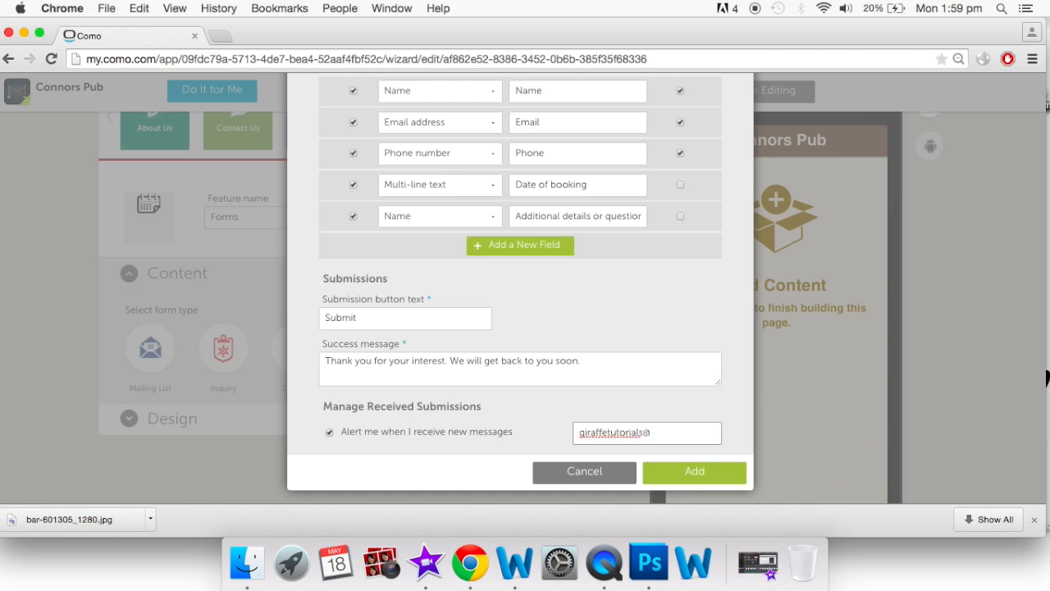
pyautogui.click(717, 480)
pyautogui.click(716, 480)
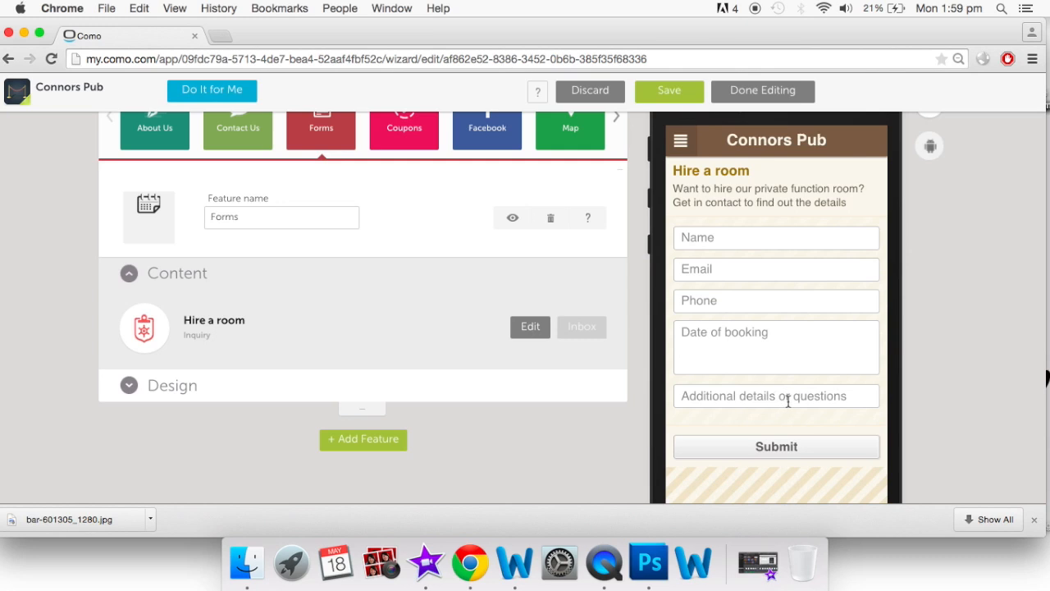
# Replace the feature name Forms with 'Private fUNCTION BOOKING'
pyautogui.scroll(2, 788, 401)
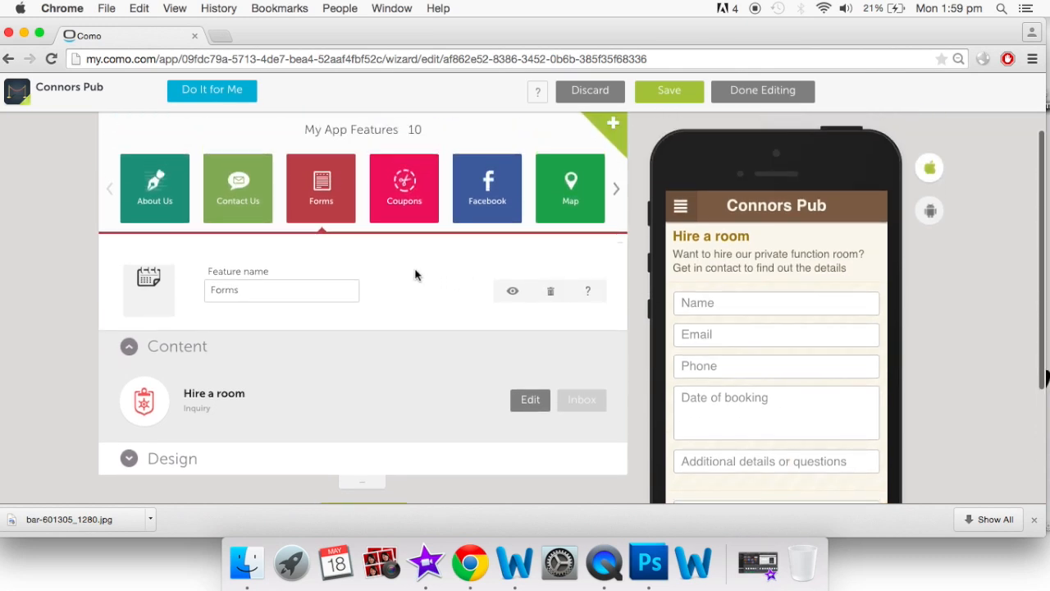
pyautogui.moveTo(286, 289); pyautogui.dragTo(182, 299)
pyautogui.press('BackSpace')
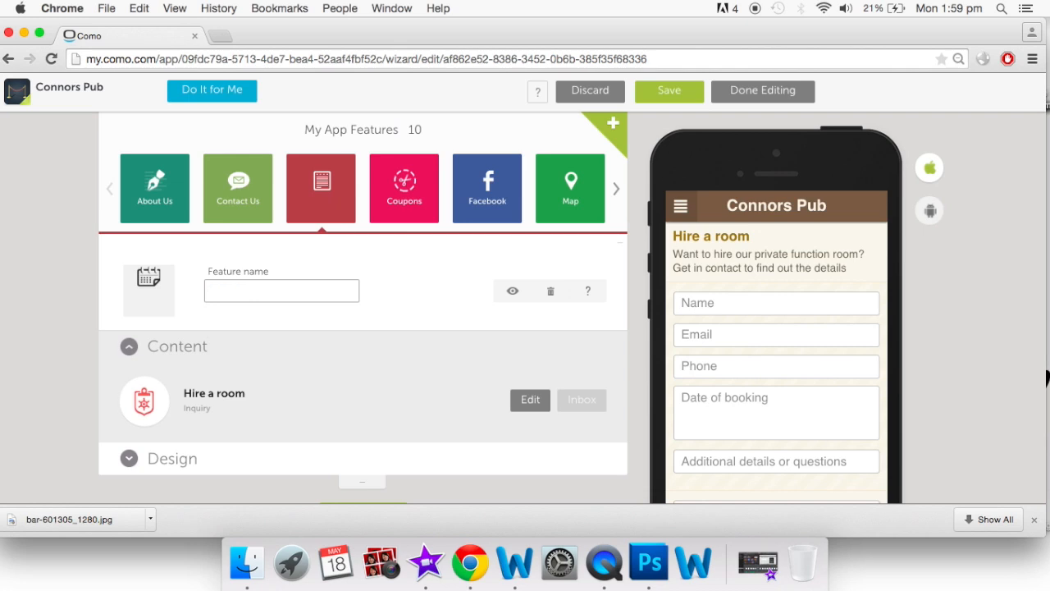
pyautogui.write('Private fUNCTION BOOKING')
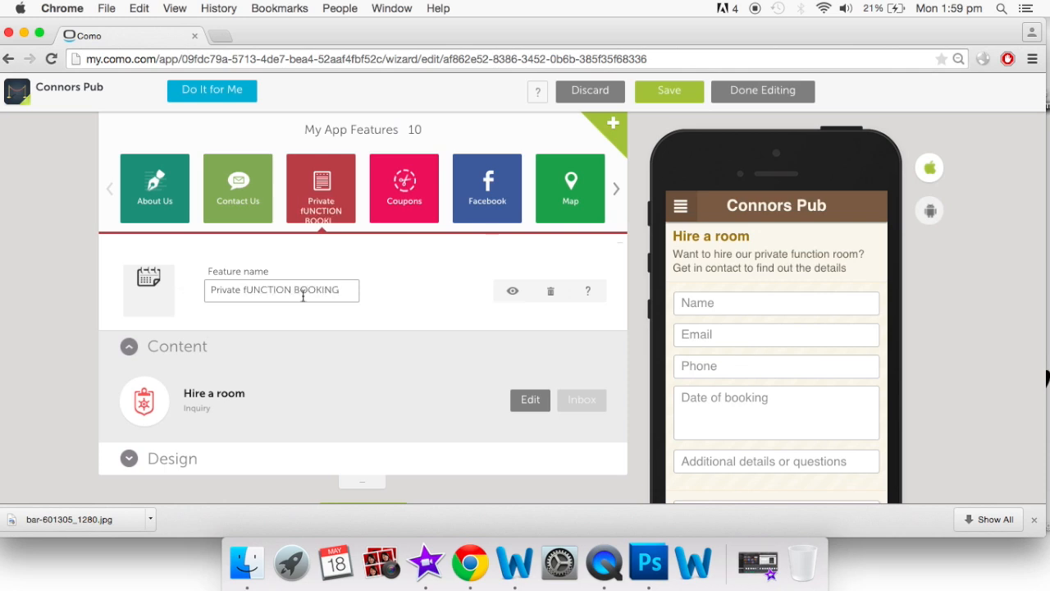
# Fix the capitalisation so the feature name reads 'Private Function Booking'
pyautogui.moveTo(343, 289); pyautogui.dragTo(243, 289)
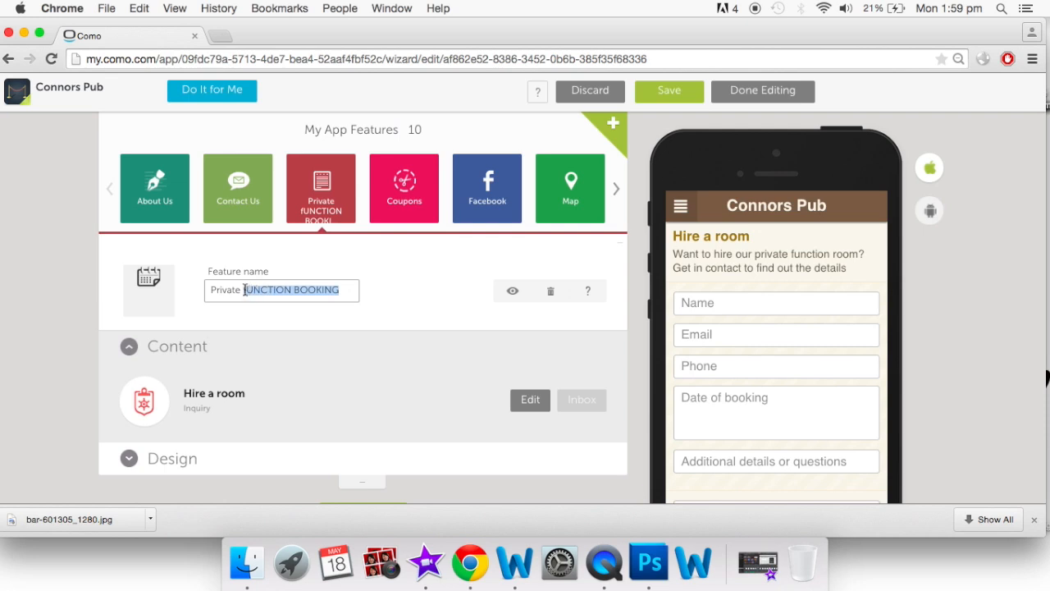
pyautogui.press('BackSpace')
pyautogui.write('Function Booking')
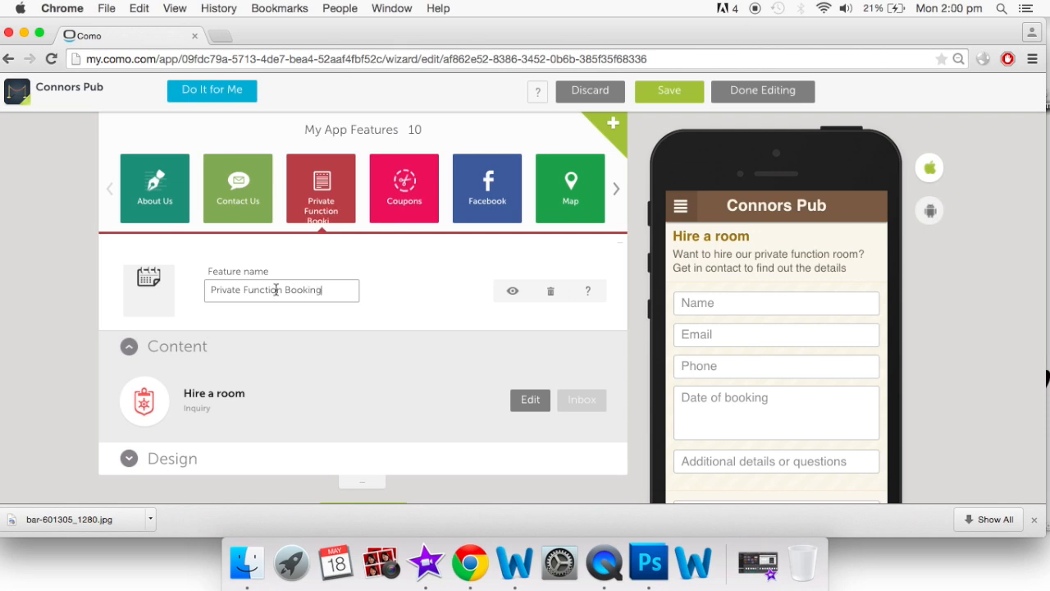
pyautogui.click(435, 305)
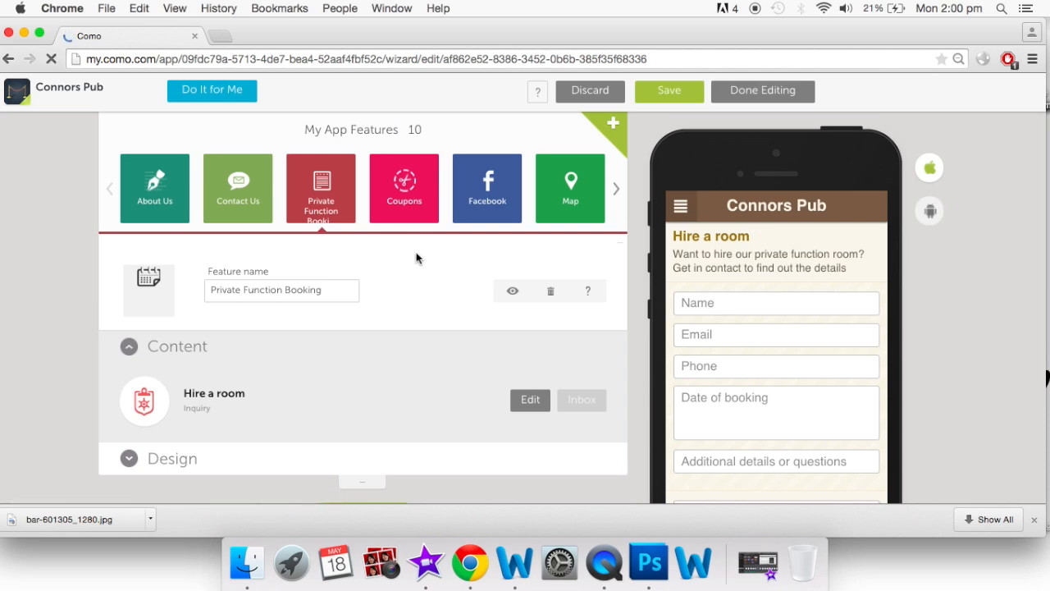
# Open the Coupons feature, look through its coupon list, and open then close a blank coupon form
pyautogui.click(416, 196)
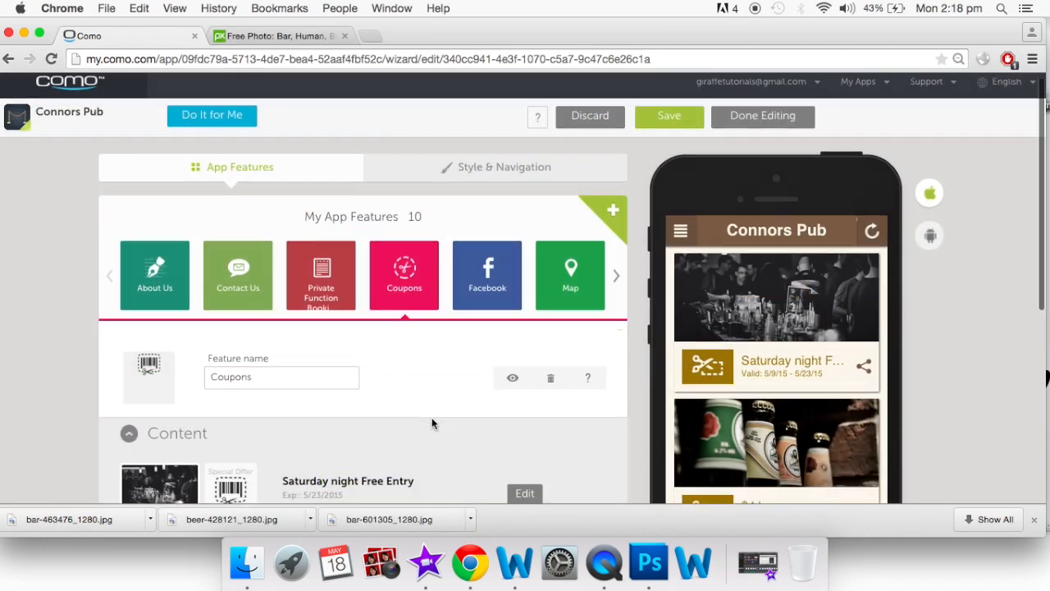
pyautogui.scroll(-2, 433, 424)
pyautogui.scroll(-1, 433, 423)
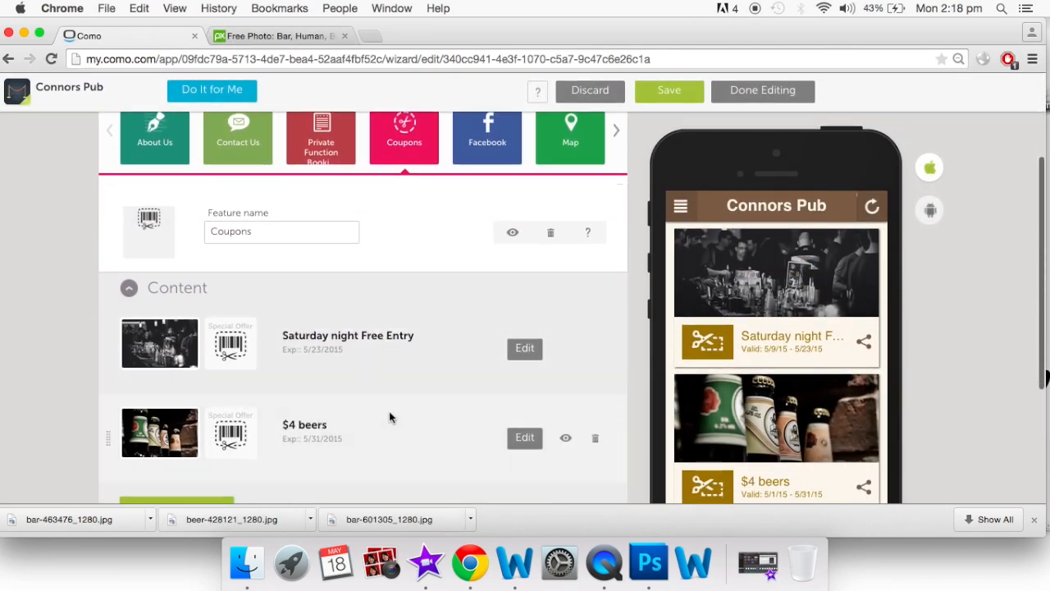
pyautogui.scroll(-2, 384, 418)
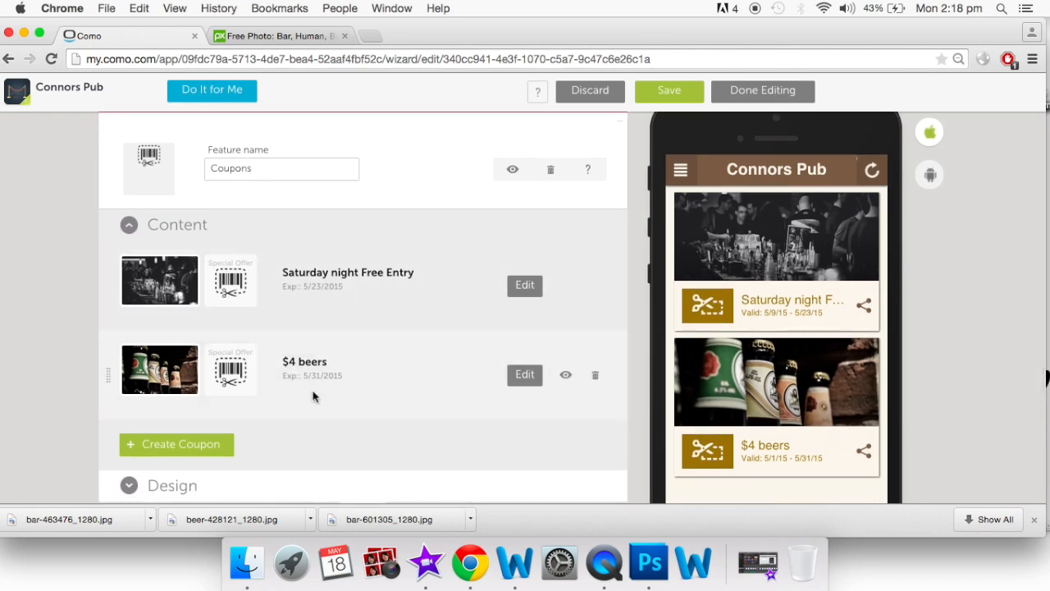
pyautogui.click(202, 452)
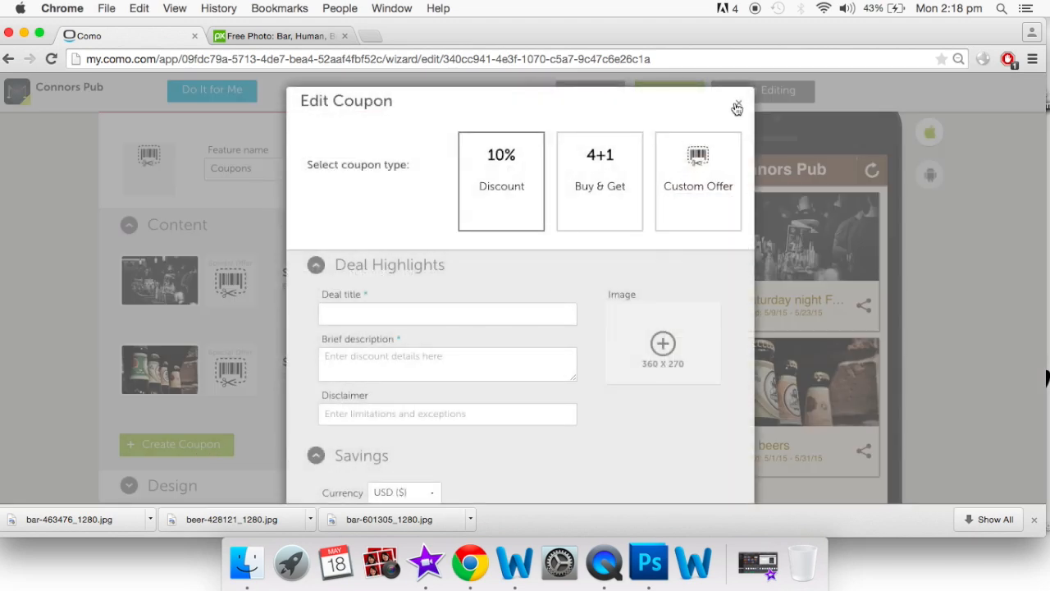
pyautogui.click(738, 102)
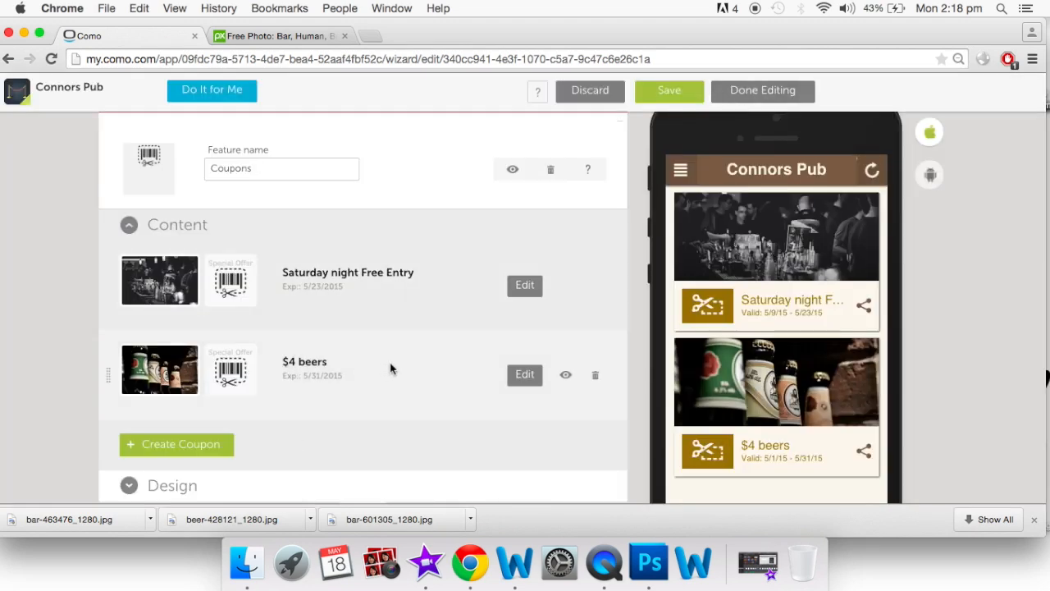
# Add a full stop to the $4 beers coupon's disclaimer, check its start date, and update it
pyautogui.click(525, 376)
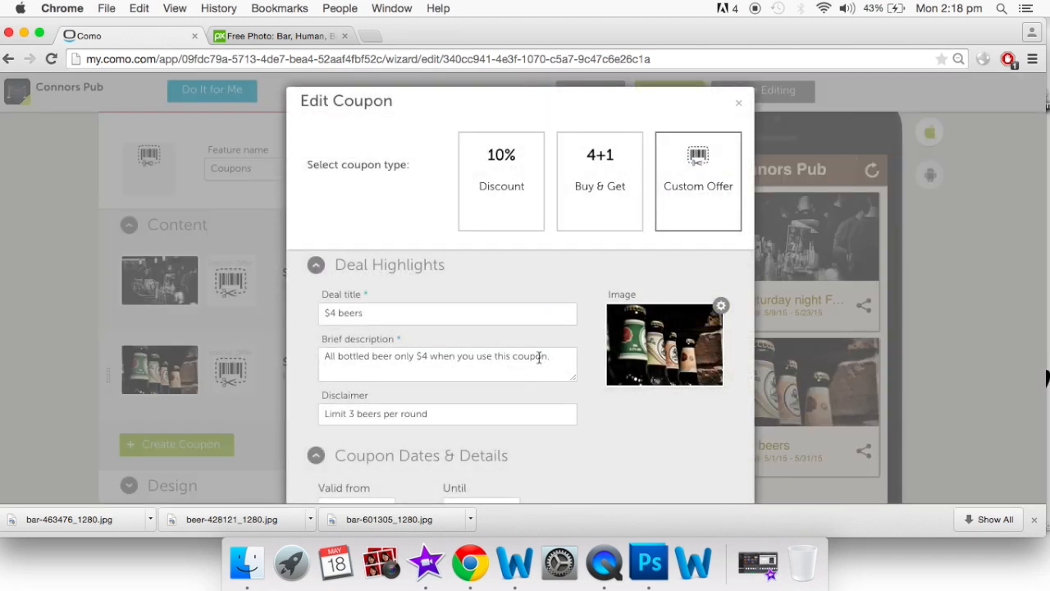
pyautogui.scroll(-3, 614, 306)
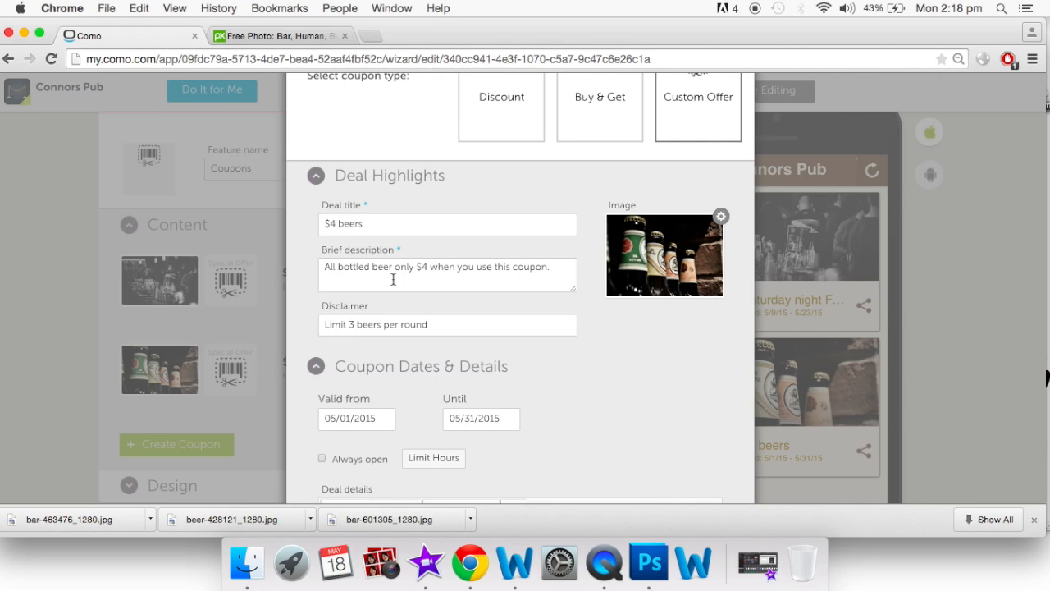
pyautogui.scroll(-2, 393, 280)
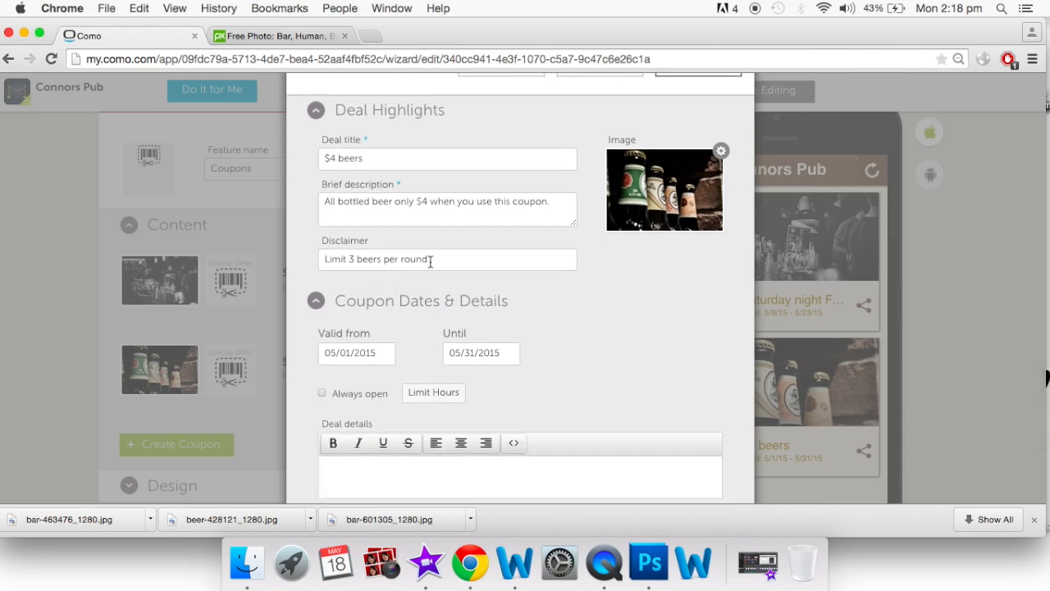
pyautogui.click(427, 261)
pyautogui.scroll(-2, 463, 324)
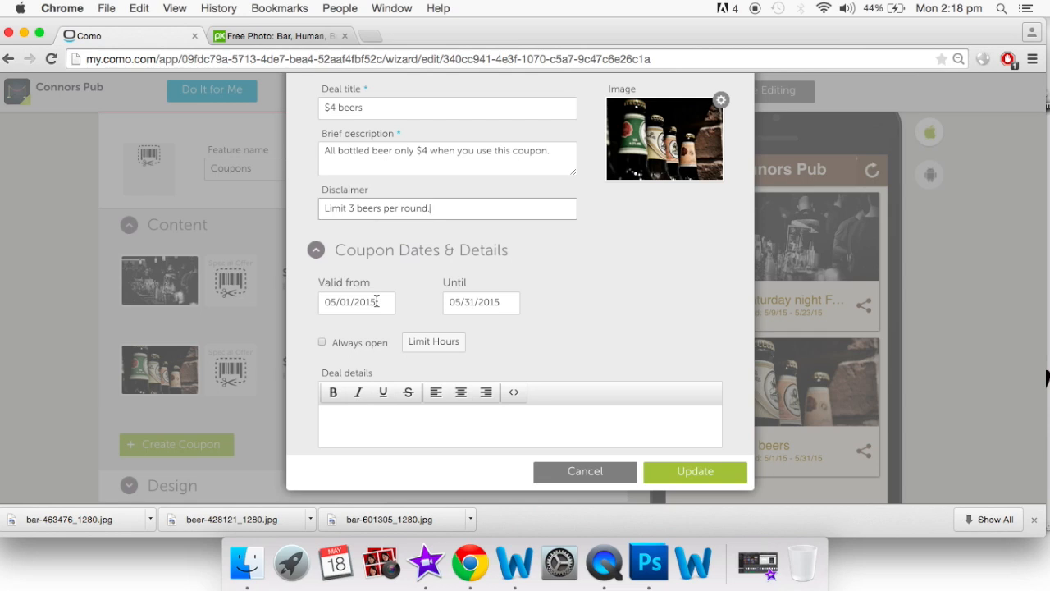
pyautogui.click(377, 301)
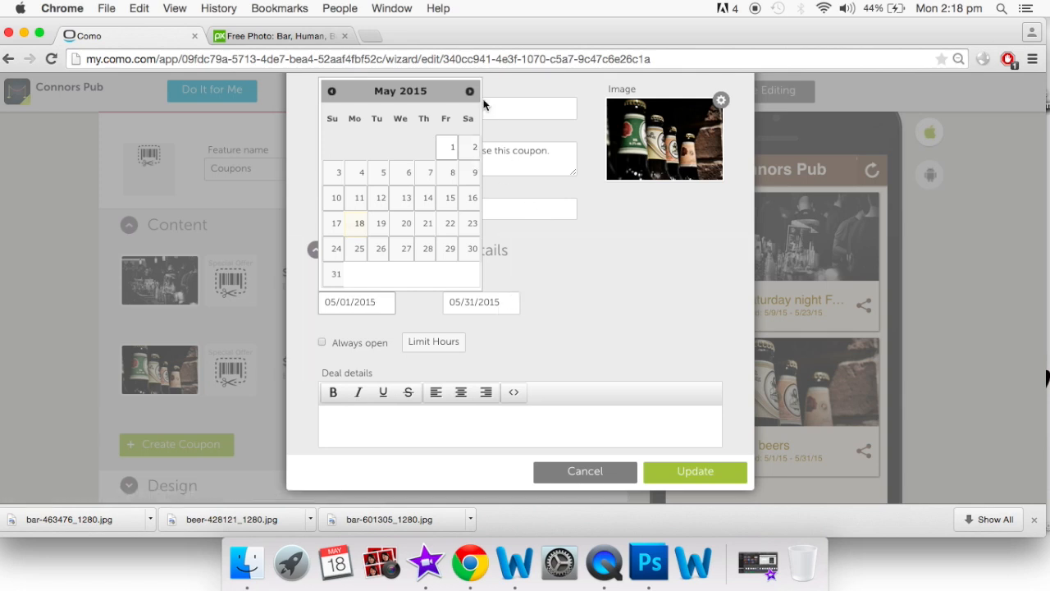
pyautogui.click(593, 298)
pyautogui.scroll(3, 595, 298)
pyautogui.moveTo(653, 216)
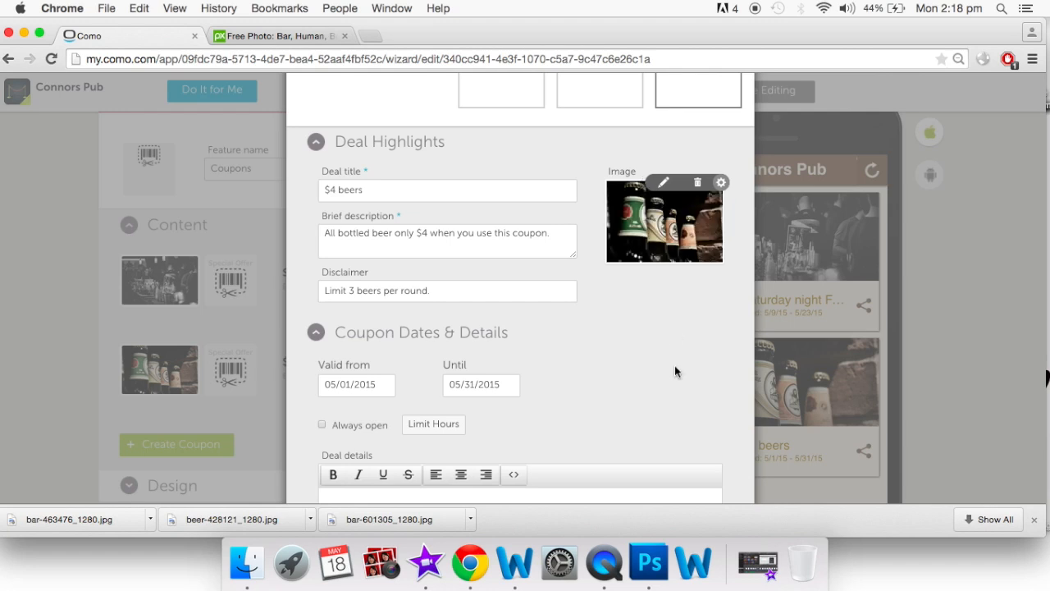
pyautogui.scroll(-3, 674, 365)
pyautogui.click(659, 474)
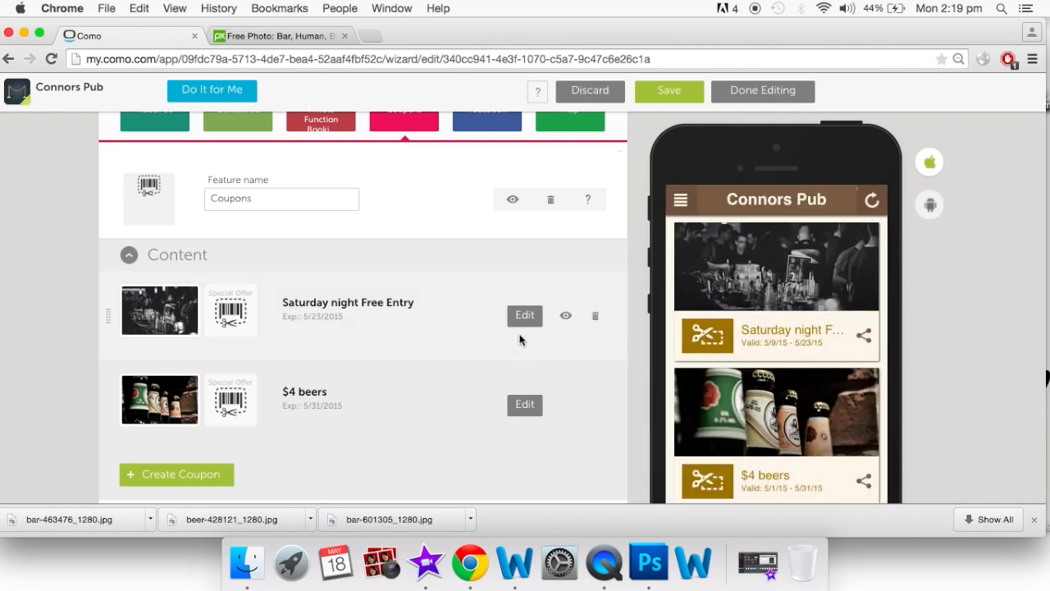
# Open the Saturday night Free Entry coupon and try a Discount type: price 10, 25% off
pyautogui.click(522, 319)
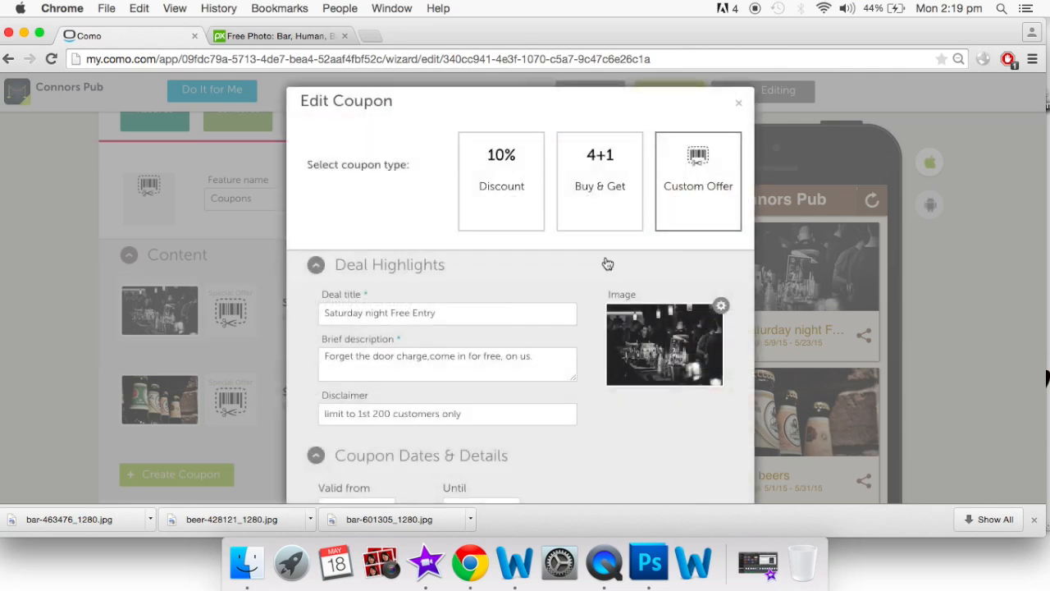
pyautogui.click(501, 187)
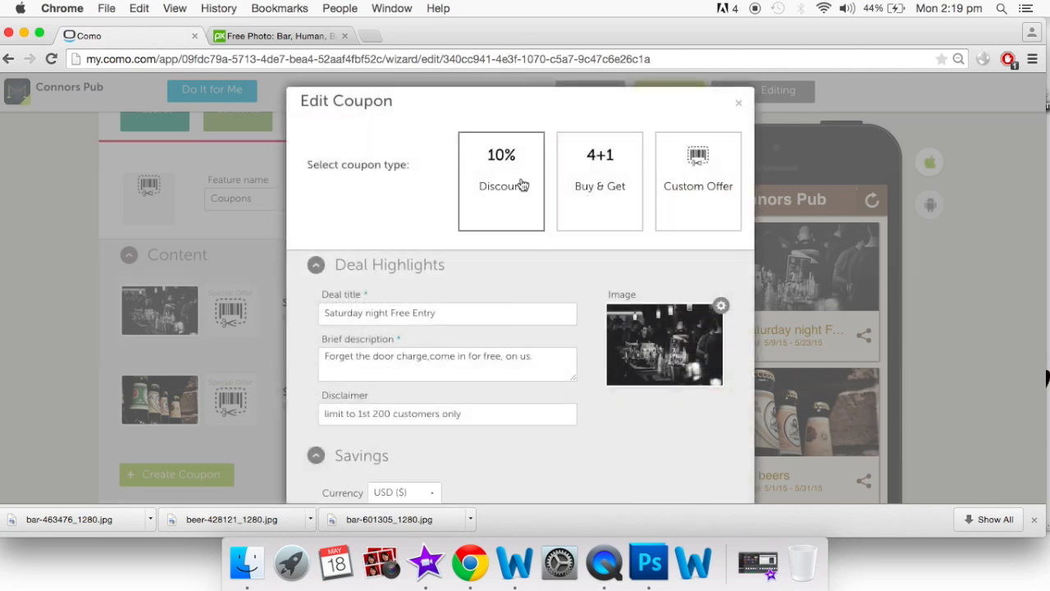
pyautogui.scroll(-3, 503, 341)
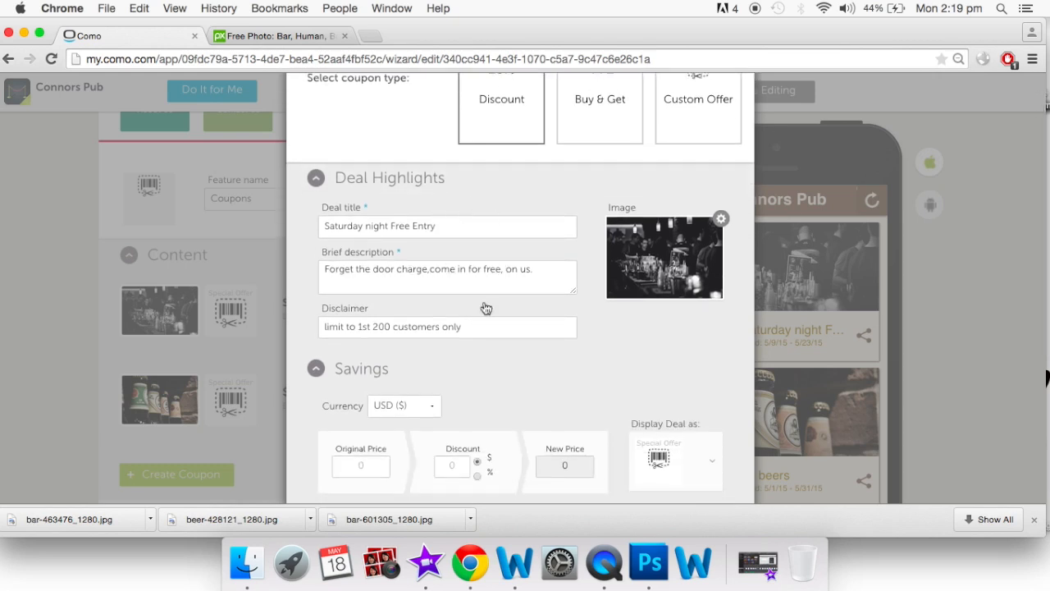
pyautogui.scroll(-4, 485, 306)
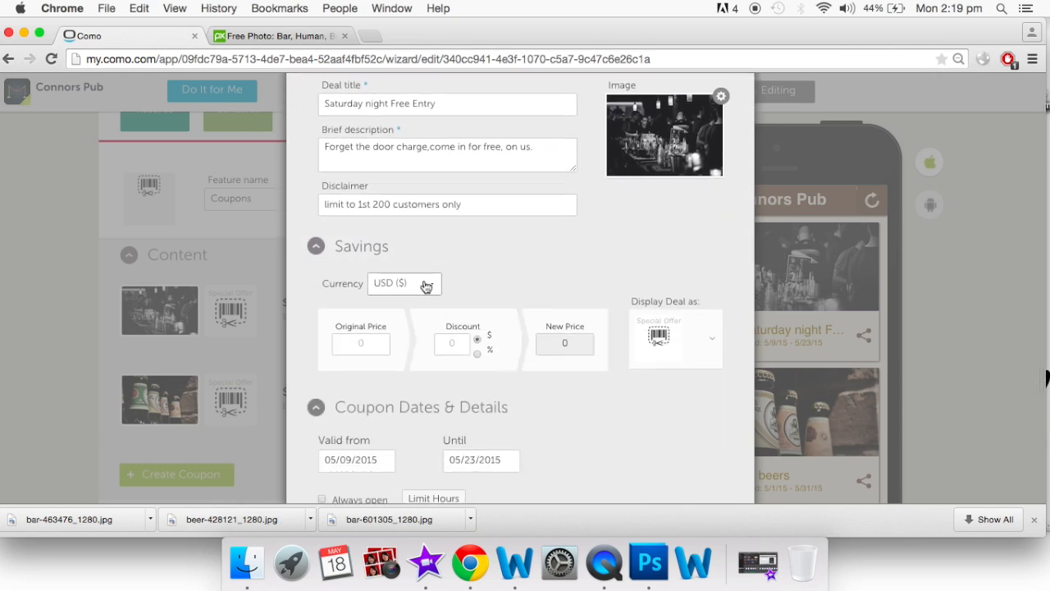
pyautogui.click(379, 343)
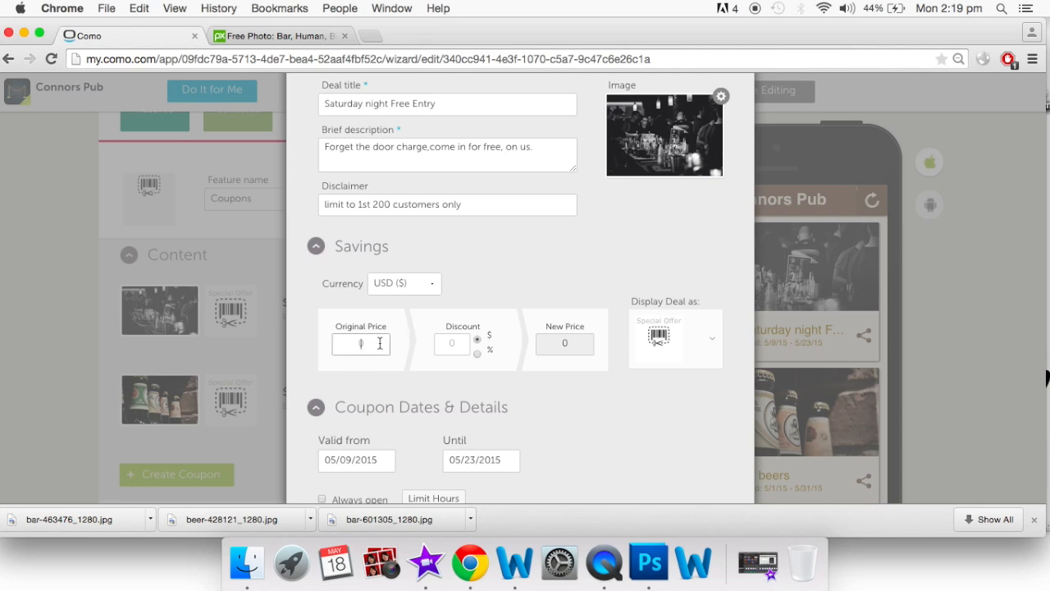
pyautogui.write('10')
pyautogui.click(458, 343)
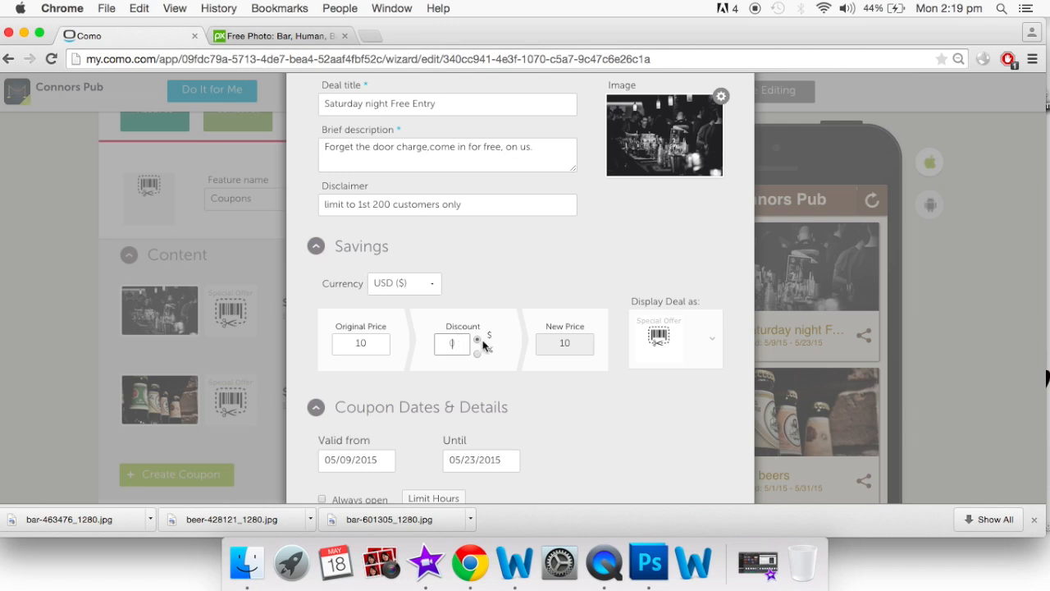
pyautogui.click(478, 355)
pyautogui.click(460, 344)
pyautogui.write('25')
pyautogui.click(581, 350)
# Switch the coupon back to Custom Offer and save it
pyautogui.scroll(-4, 579, 358)
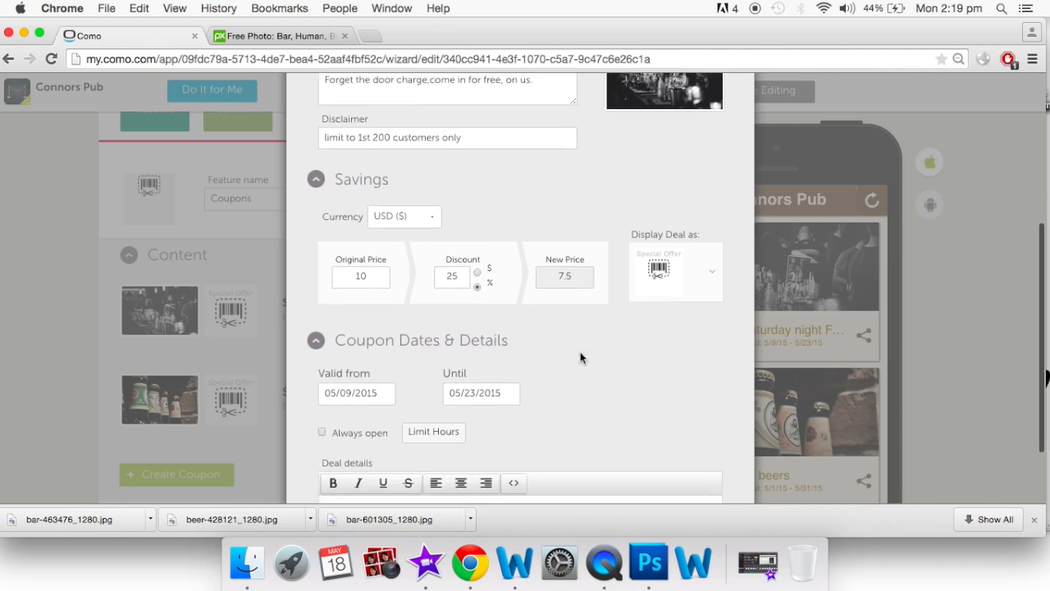
pyautogui.scroll(-1, 580, 358)
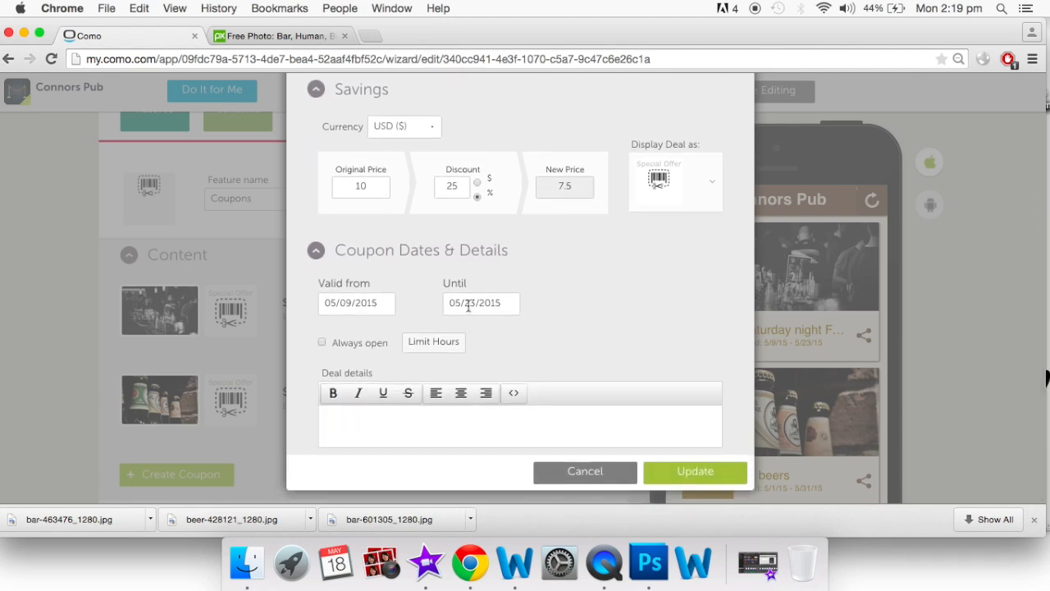
pyautogui.scroll(10, 450, 296)
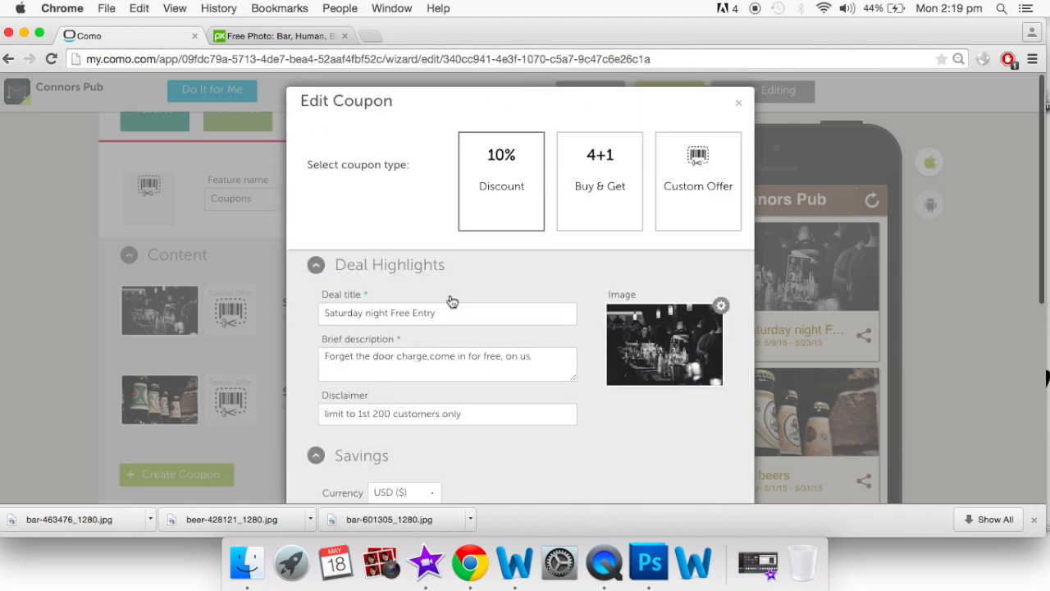
pyautogui.click(697, 202)
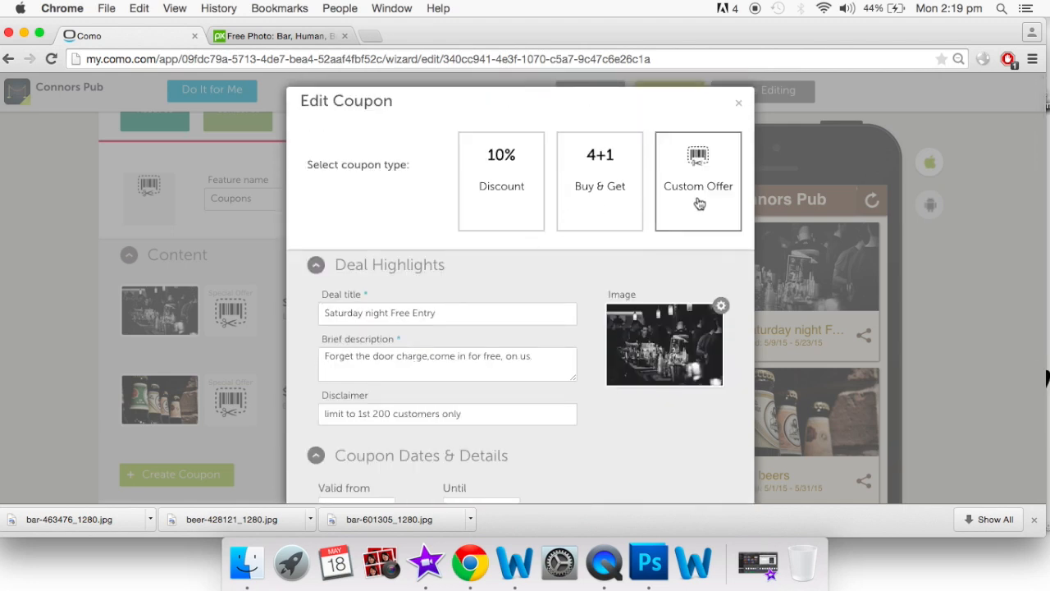
pyautogui.scroll(-1, 647, 420)
pyautogui.scroll(-2, 648, 420)
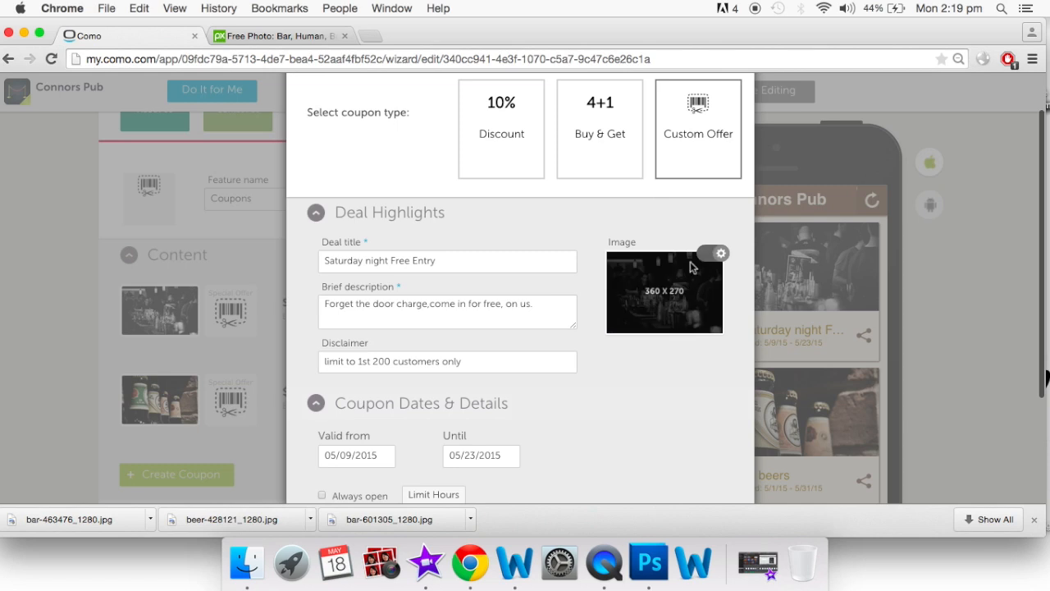
pyautogui.scroll(-5, 462, 338)
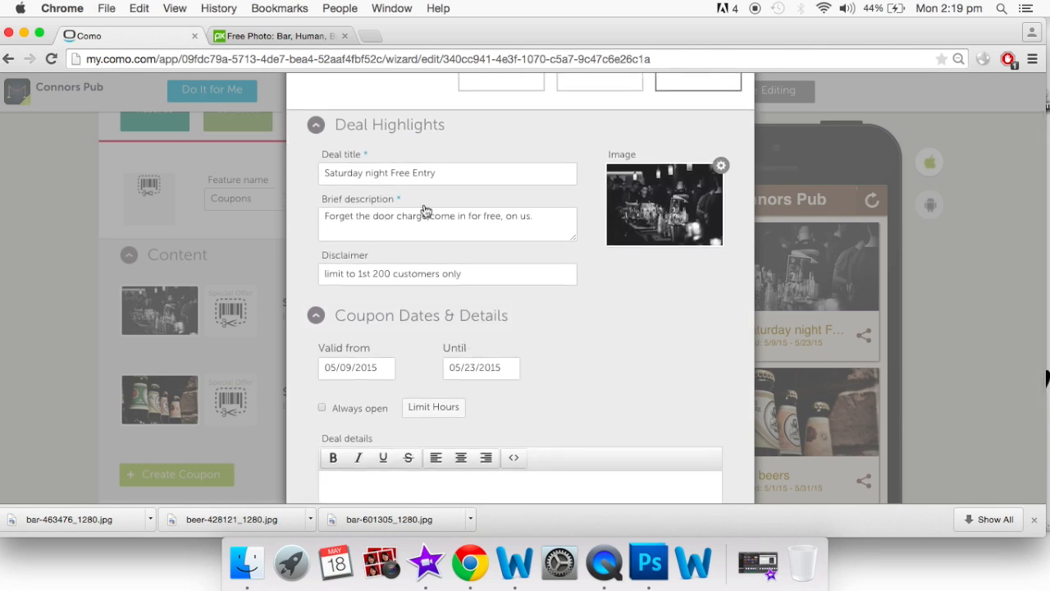
pyautogui.scroll(-4, 424, 211)
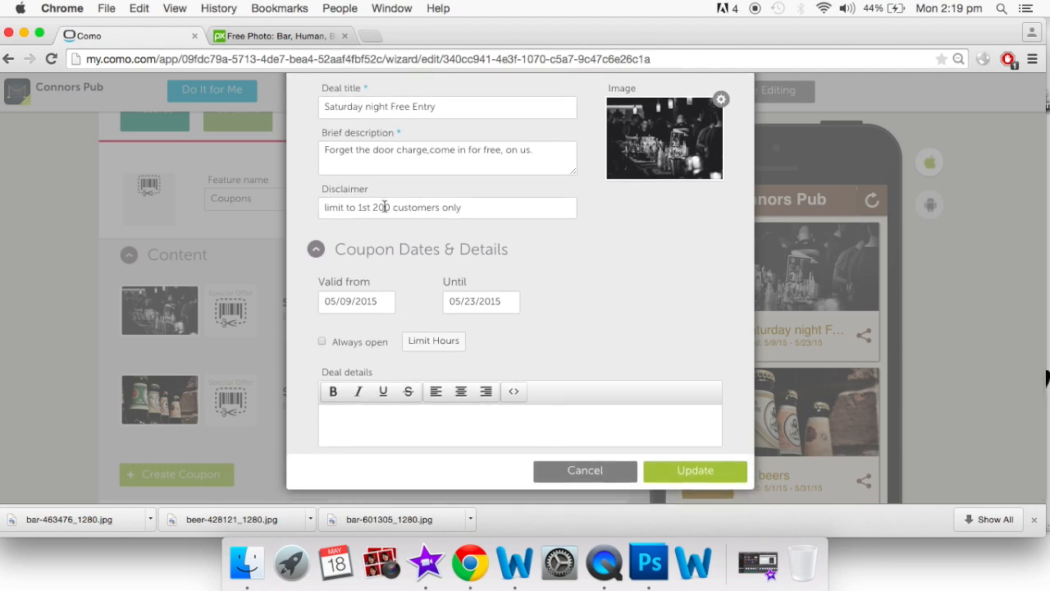
pyautogui.click(693, 471)
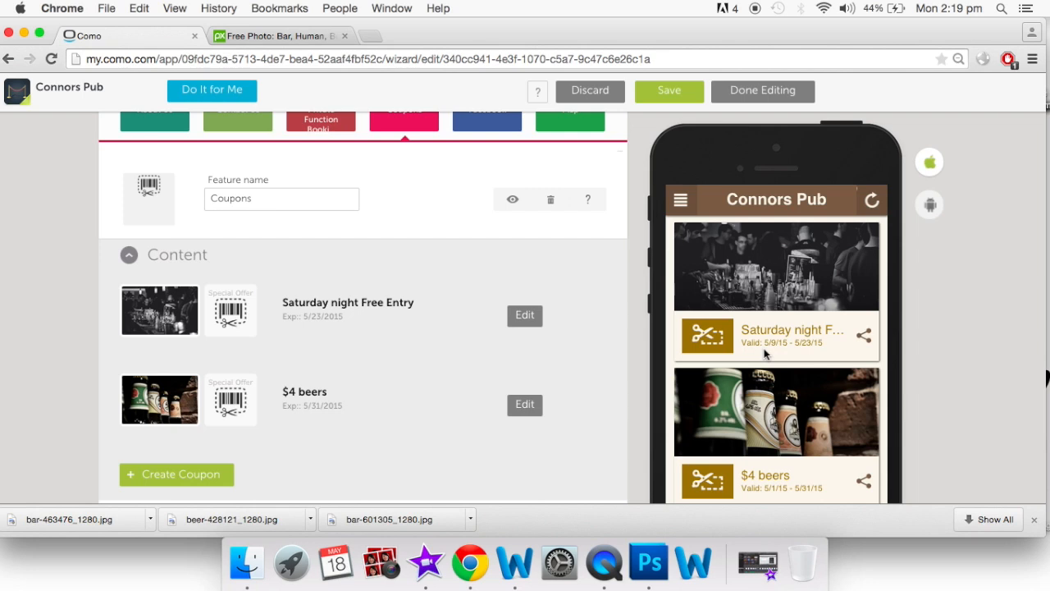
# Open the Facebook feature's settings and view the Giraffe Tutorials Facebook page in its tab
pyautogui.scroll(1, 764, 347)
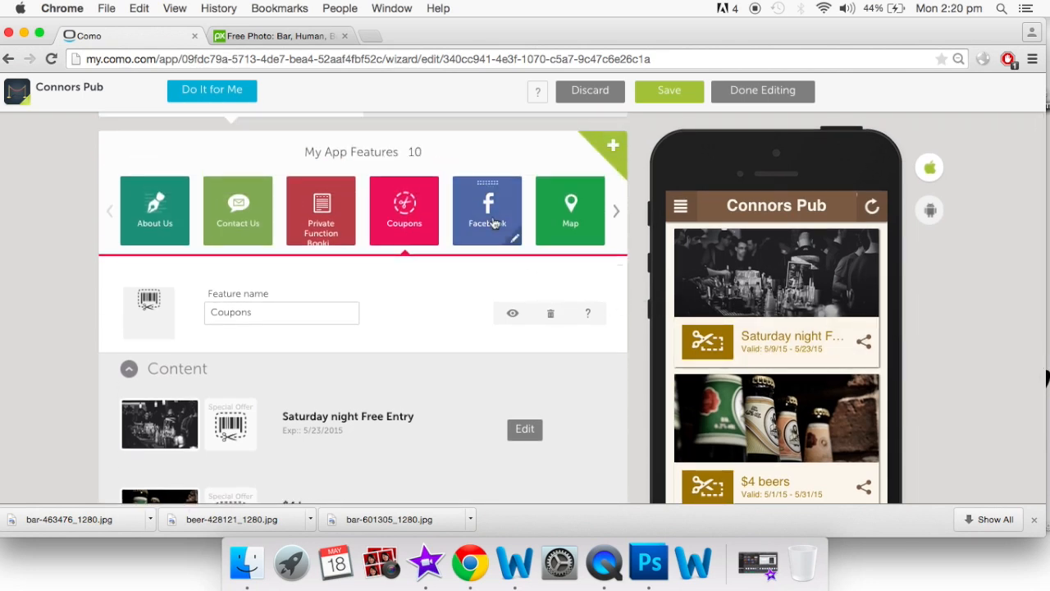
pyautogui.click(493, 218)
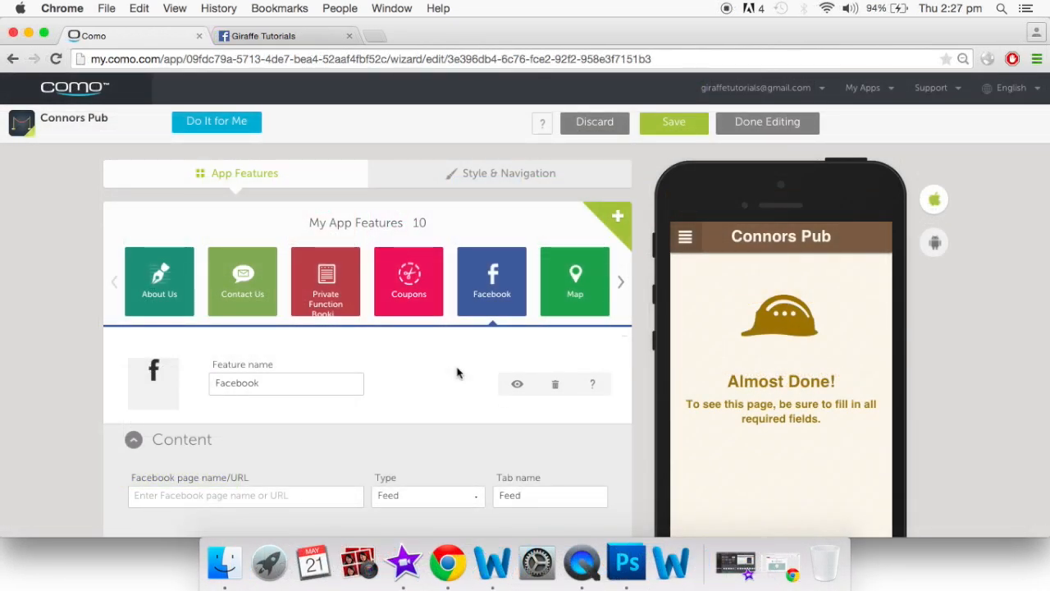
pyautogui.click(269, 37)
# Copy the Giraffe Tutorials Facebook page URL from the address bar, then go back to Como
pyautogui.scroll(-4, 531, 438)
pyautogui.scroll(-3, 531, 438)
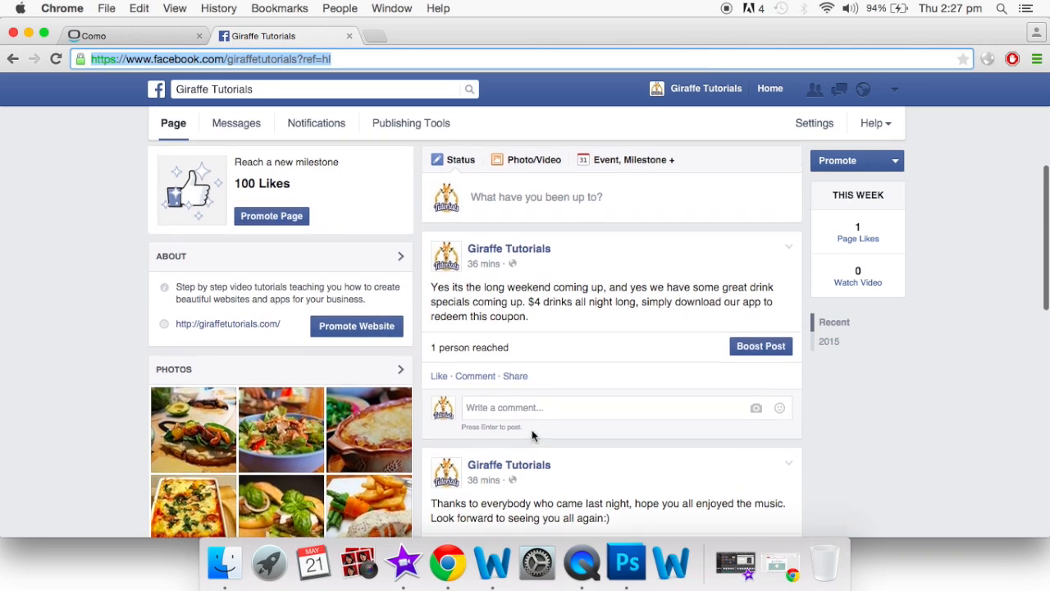
pyautogui.scroll(5, 533, 436)
pyautogui.scroll(2, 531, 436)
pyautogui.click(341, 58)
pyautogui.tripleClick(342, 58)
pyautogui.press('super+c')
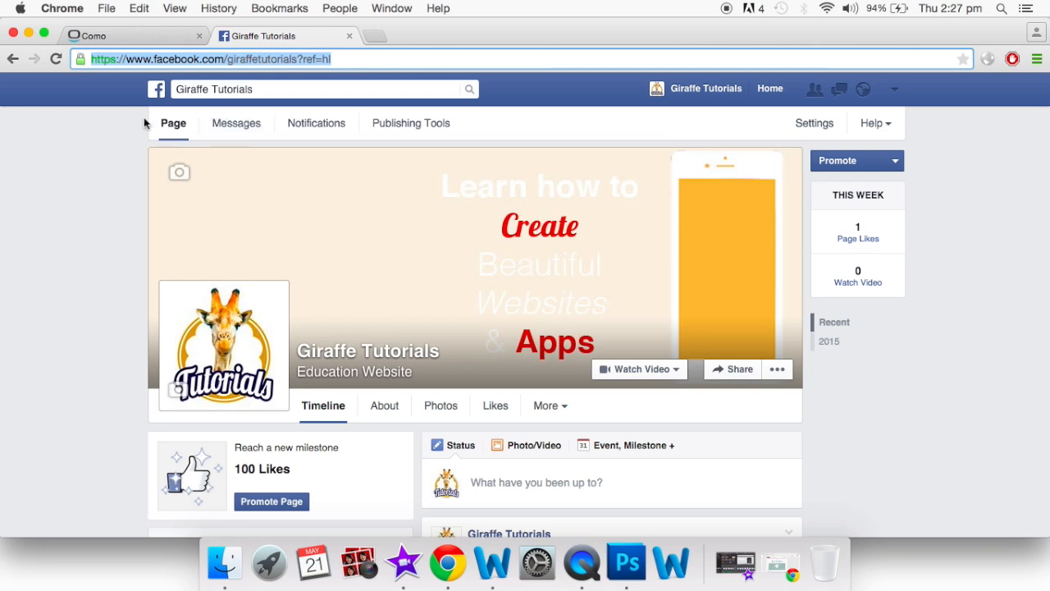
pyautogui.click(154, 33)
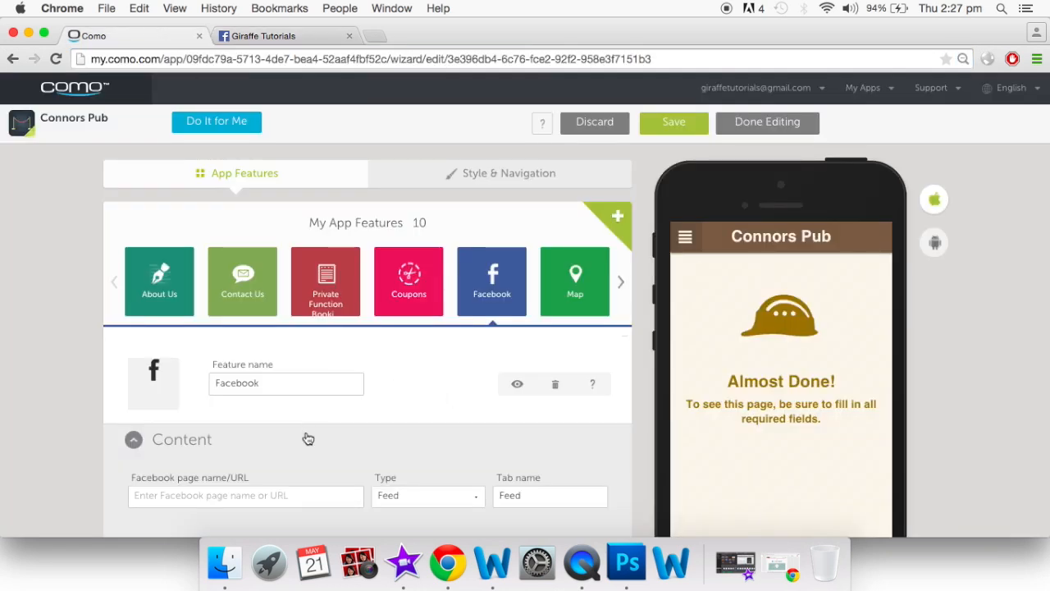
# Paste the Giraffe Tutorials page URL into the Facebook page field and review the feed preview
pyautogui.click(277, 502)
pyautogui.press('super+v')
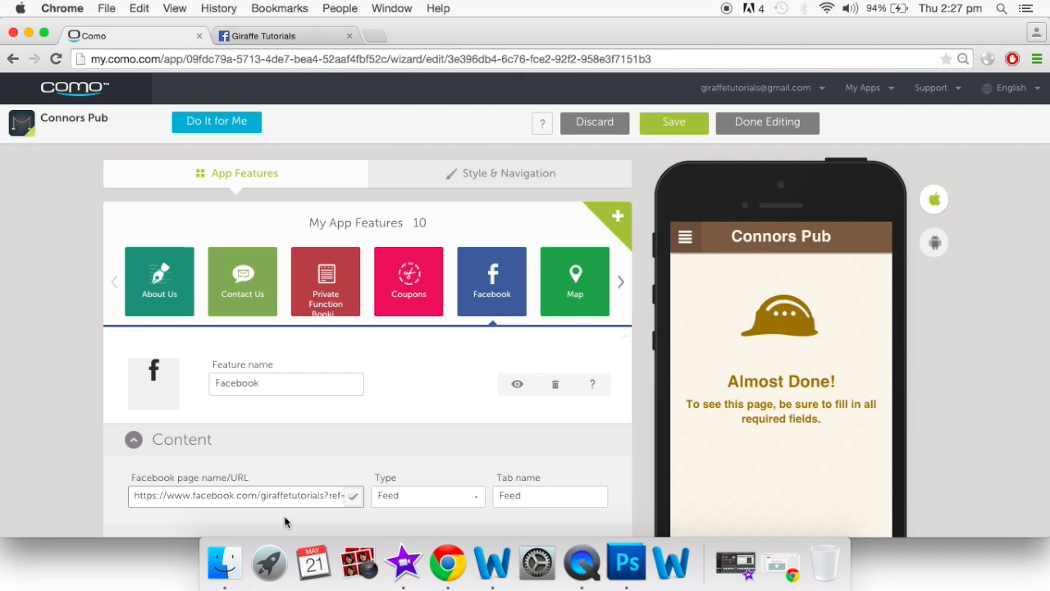
pyautogui.scroll(-3, 344, 484)
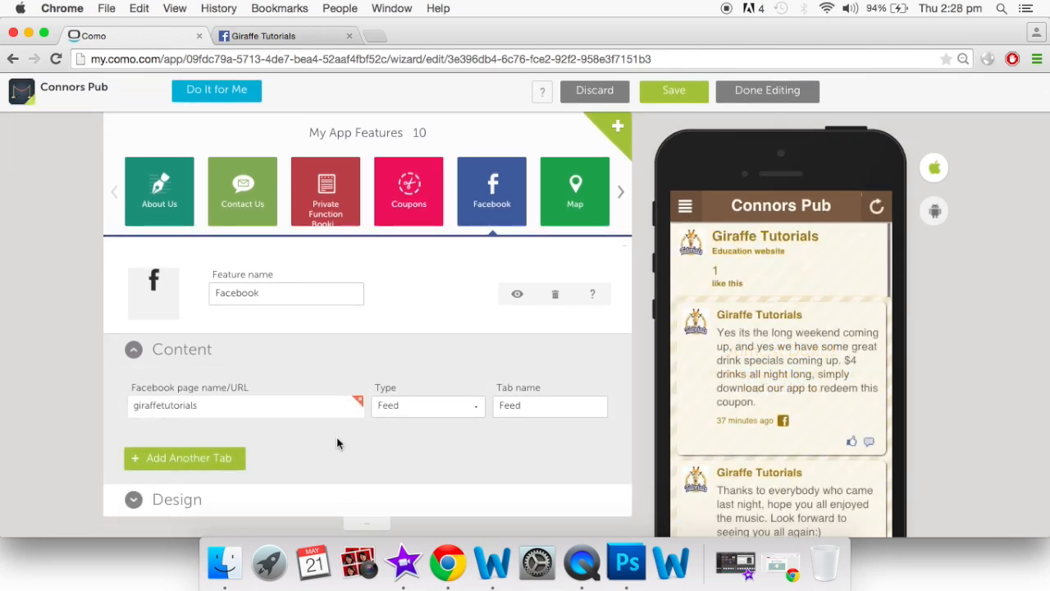
pyautogui.scroll(-2, 742, 476)
pyautogui.scroll(-1, 745, 476)
pyautogui.scroll(-2, 781, 312)
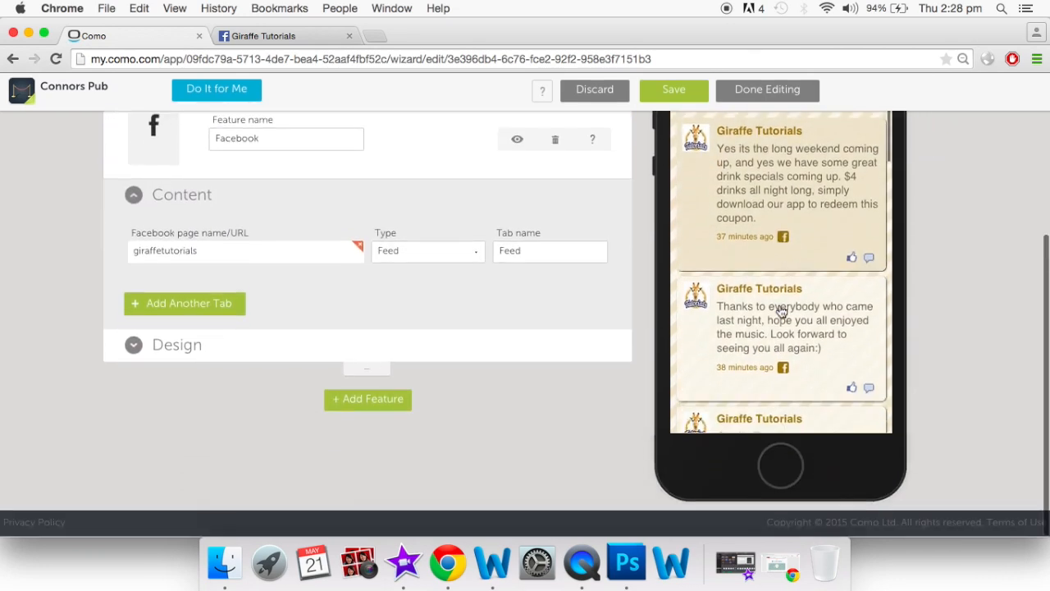
pyautogui.scroll(5, 781, 312)
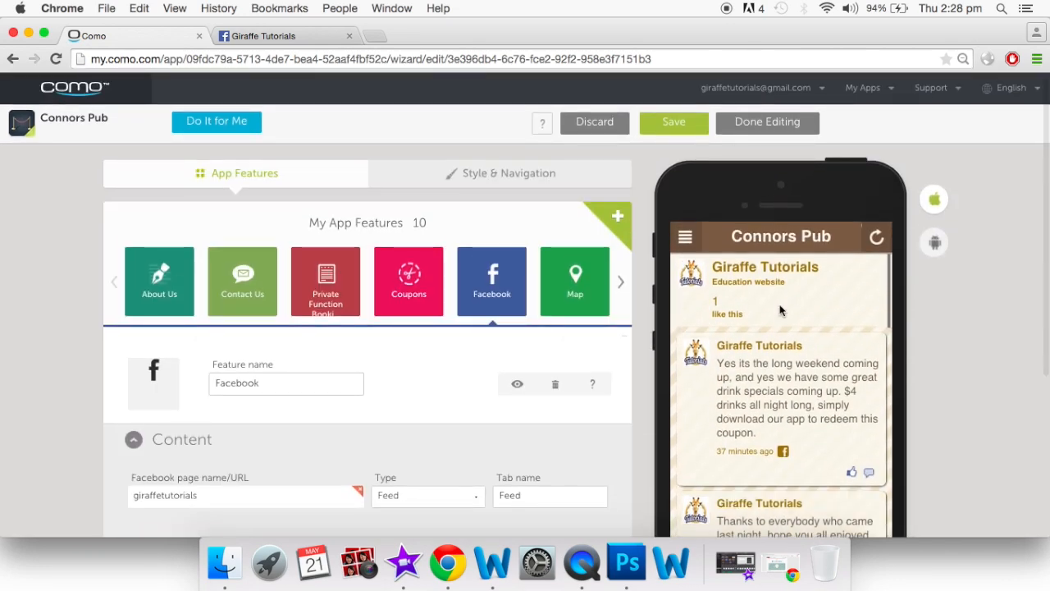
pyautogui.scroll(-1, 463, 320)
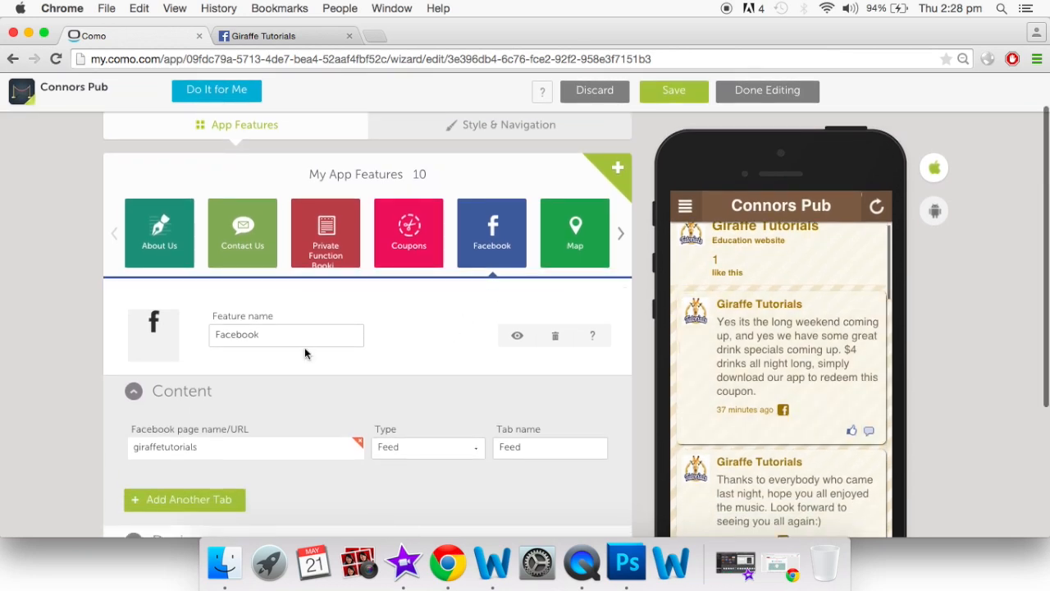
# Rename the Facebook feature from 'Facebook' to 'News'
pyautogui.click(290, 334)
pyautogui.doubleClick(289, 334)
pyautogui.press('BackSpace')
pyautogui.write('News')
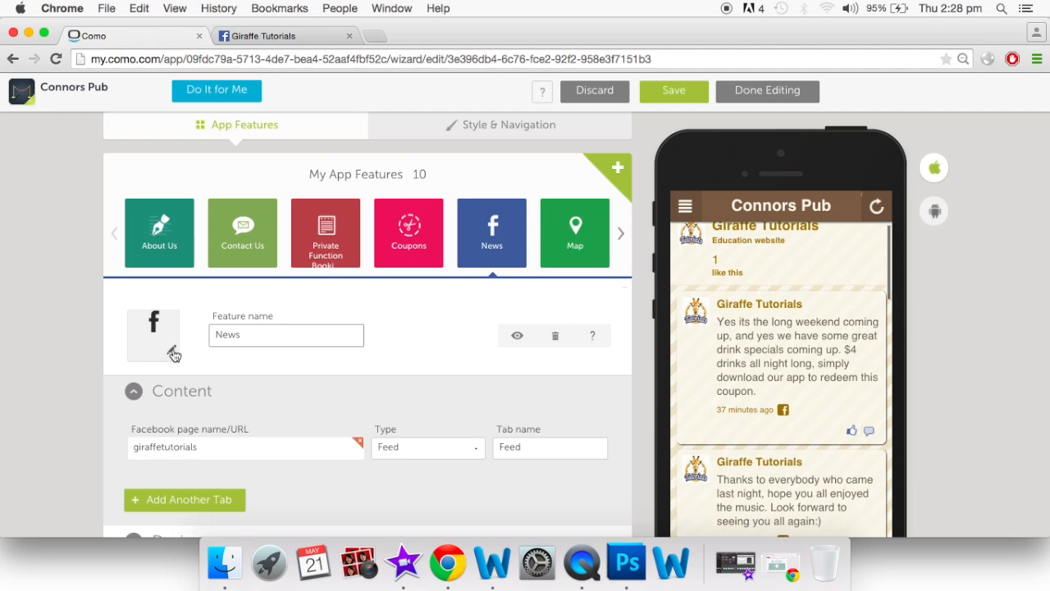
# Replace the feature's Facebook logo with the satellite dish icon
pyautogui.click(173, 352)
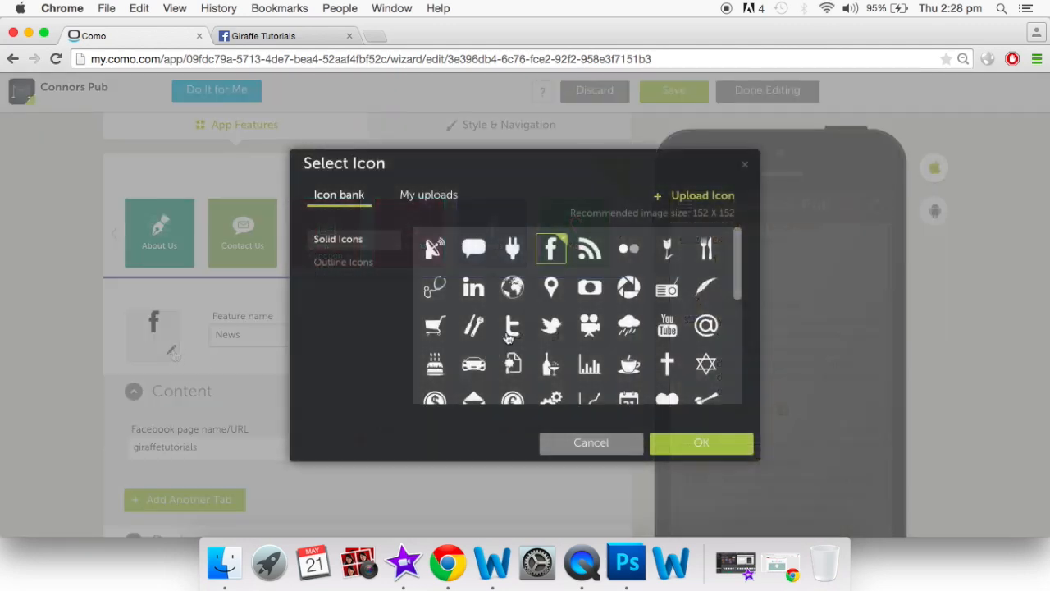
pyautogui.click(437, 255)
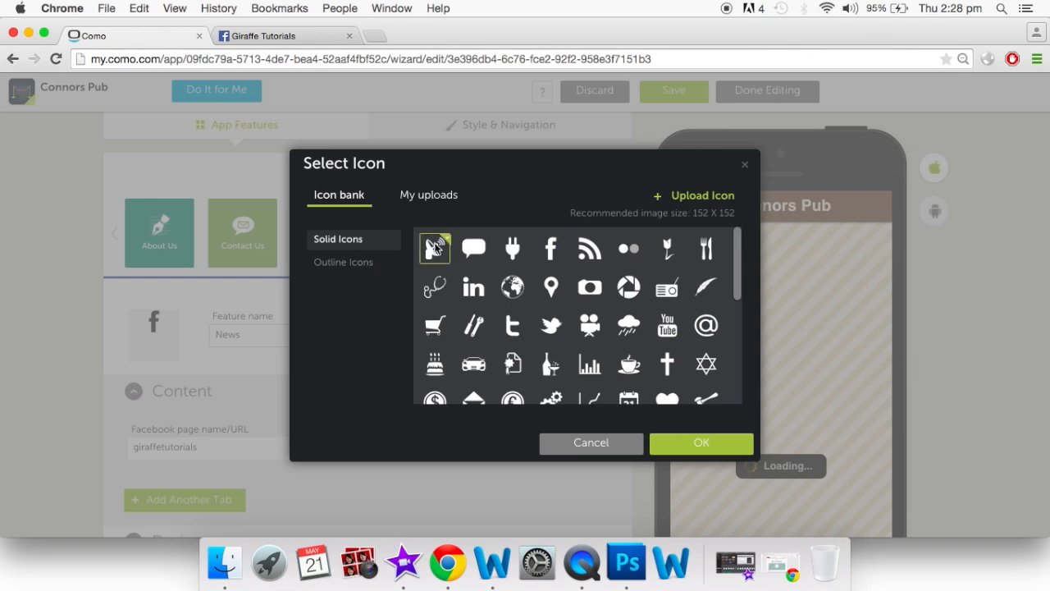
pyautogui.click(694, 444)
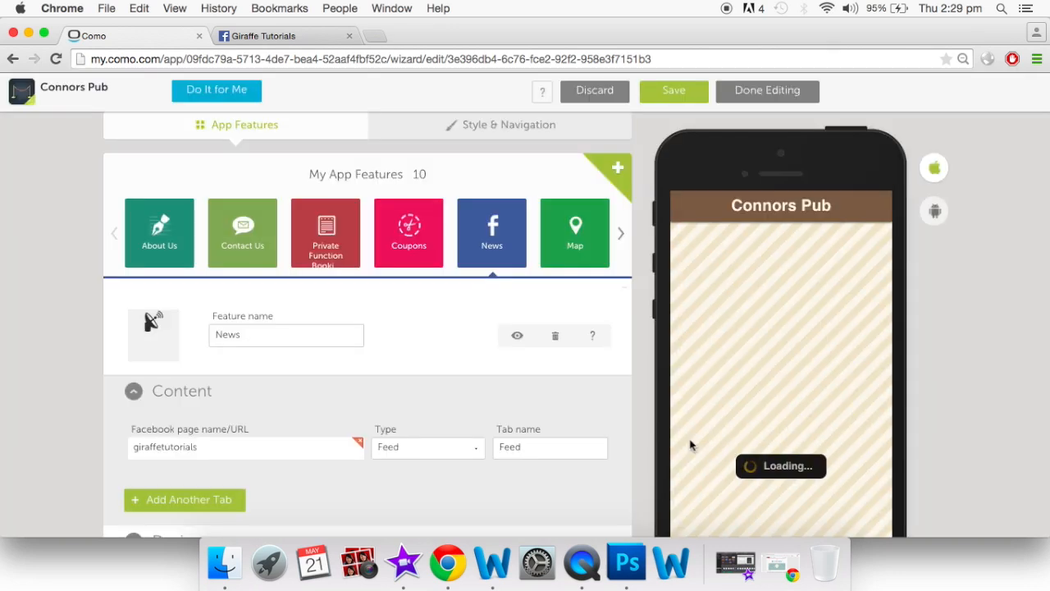
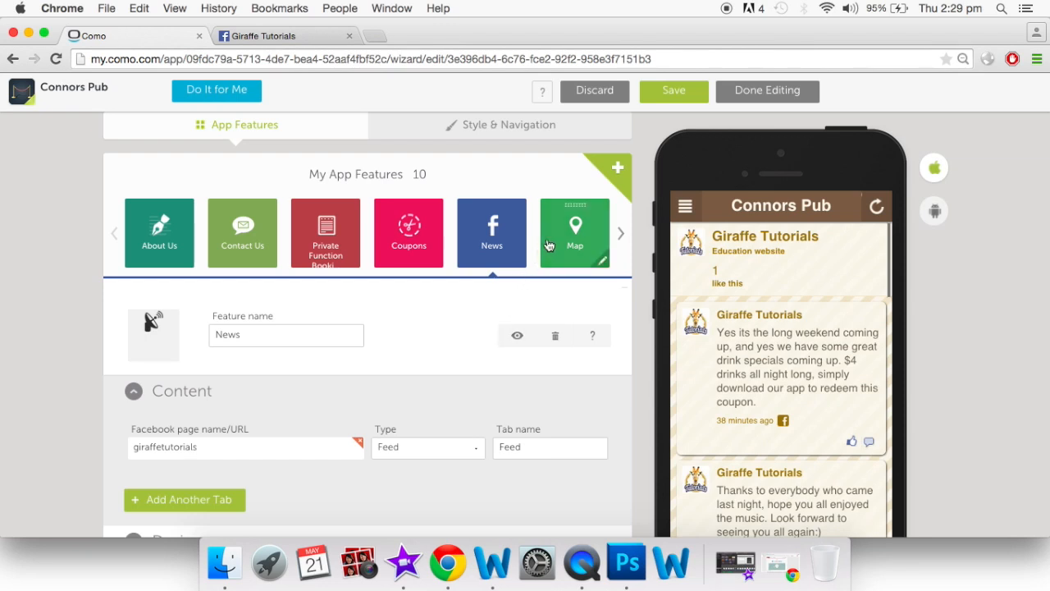
# Set the Map feature's location name to Connors Pub and pick the pub's Auckland street address suggestion
pyautogui.click(578, 236)
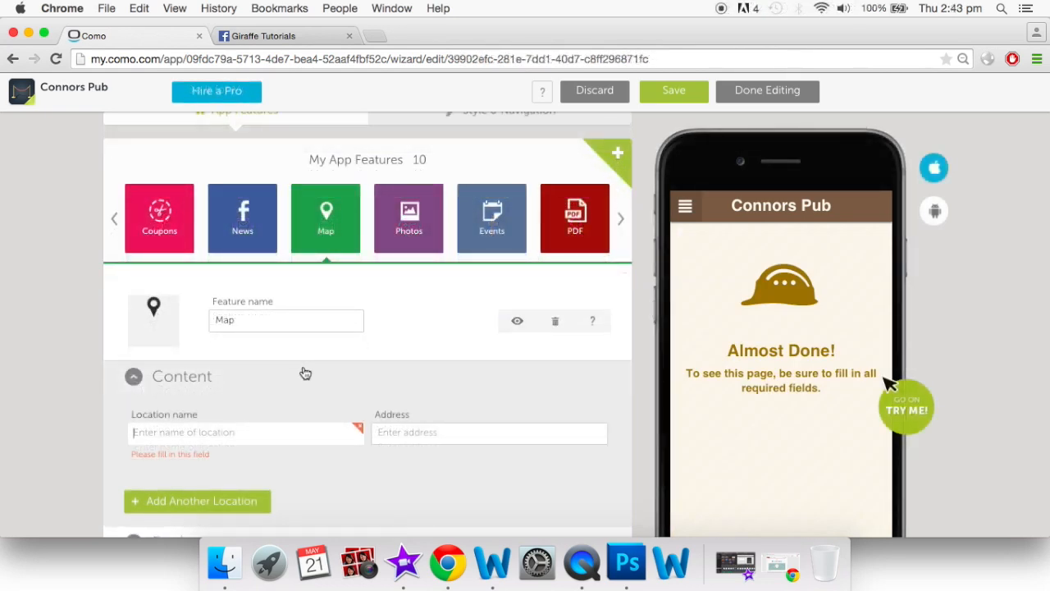
pyautogui.click(271, 431)
pyautogui.write('Connors Pub')
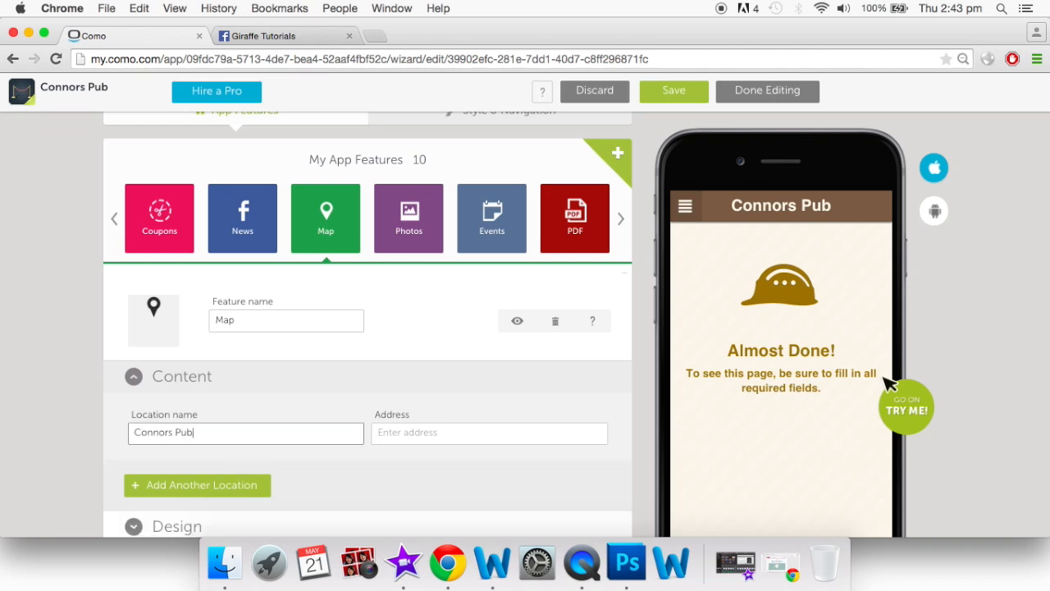
pyautogui.click(425, 434)
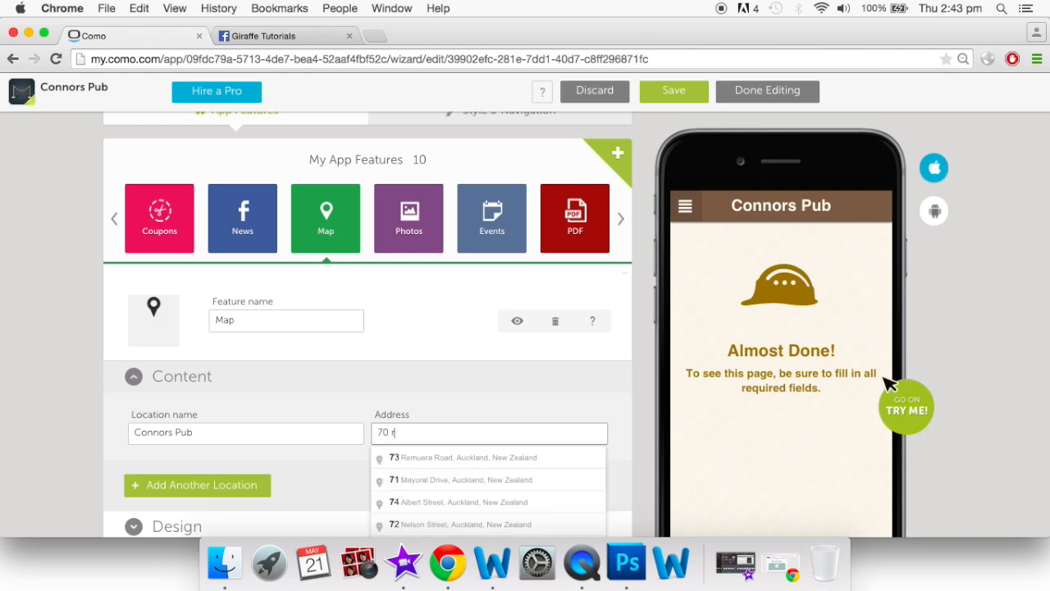
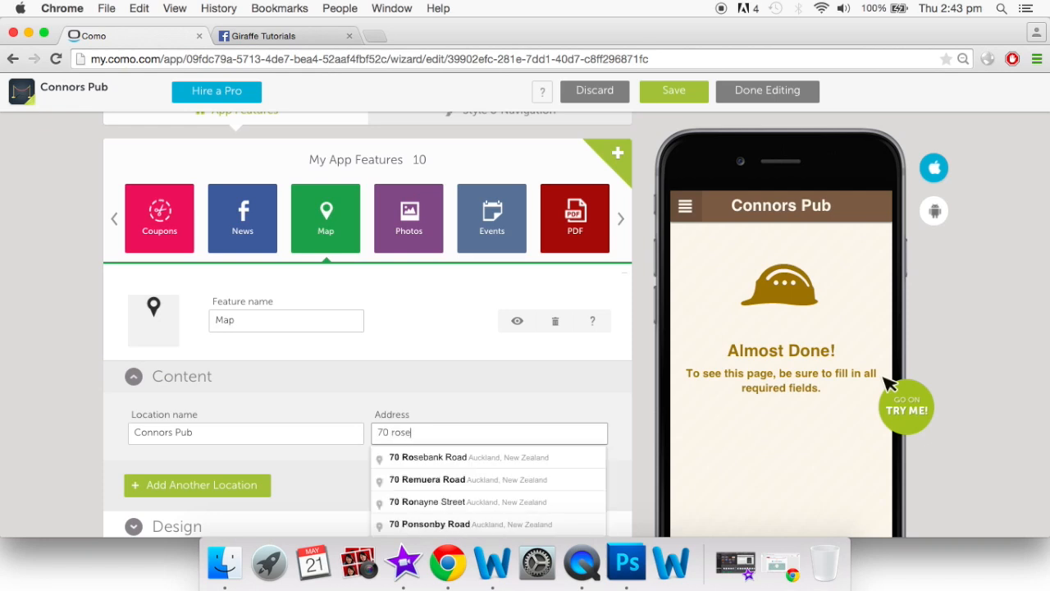
pyautogui.click(424, 458)
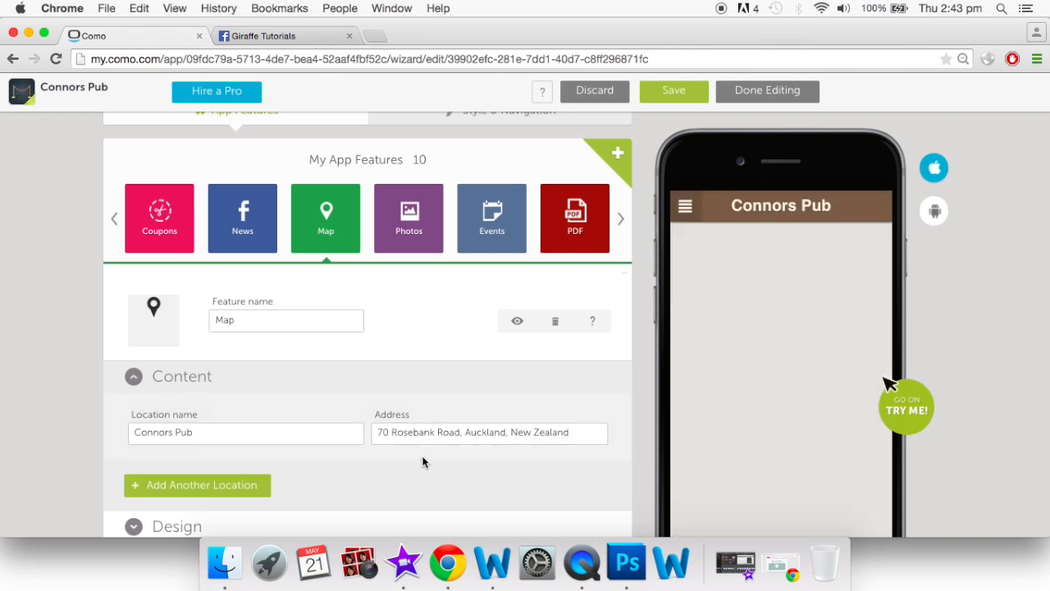
pyautogui.scroll(-2, 422, 455)
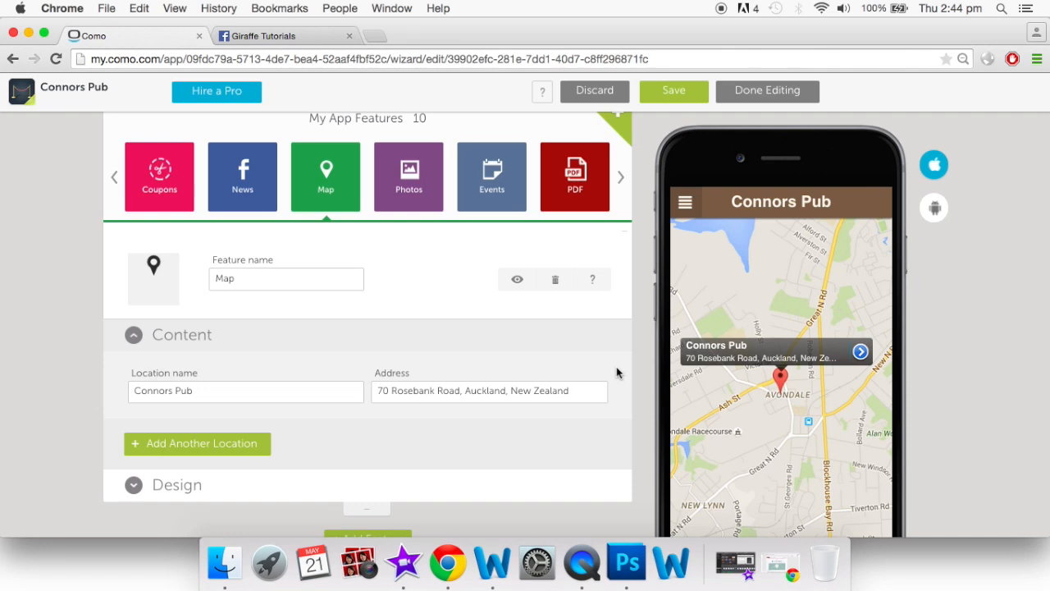
pyautogui.scroll(3, 617, 370)
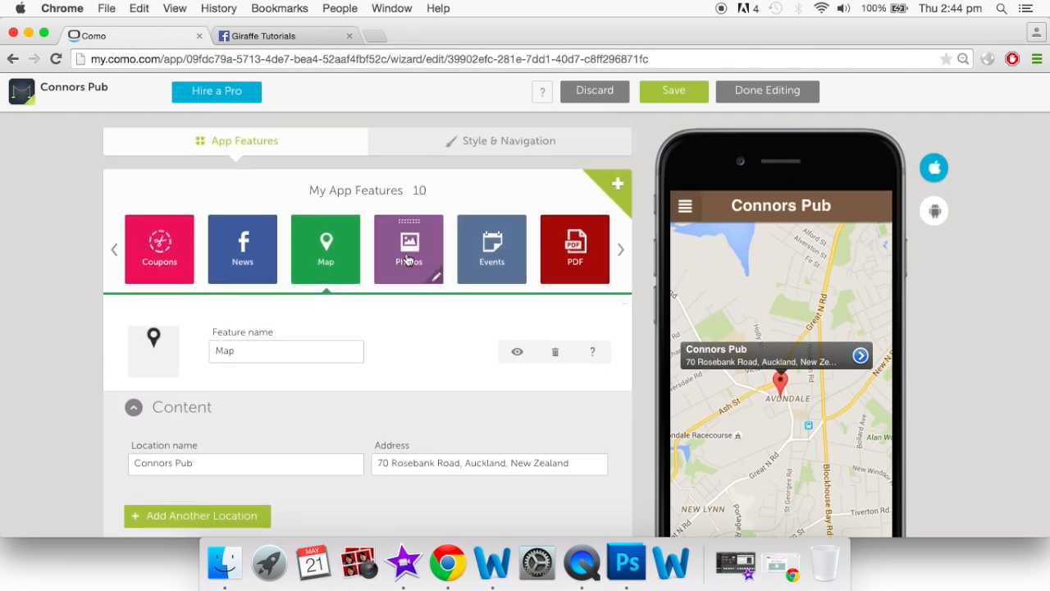
# Open the Photos feature and choose Facebook as its photo source
pyautogui.click(408, 260)
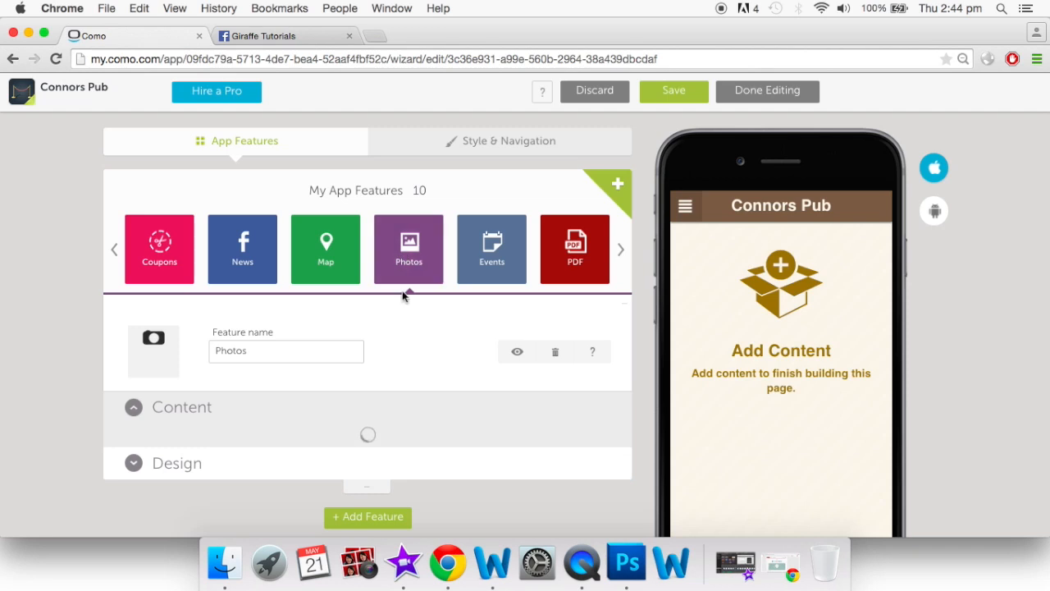
pyautogui.scroll(-3, 394, 391)
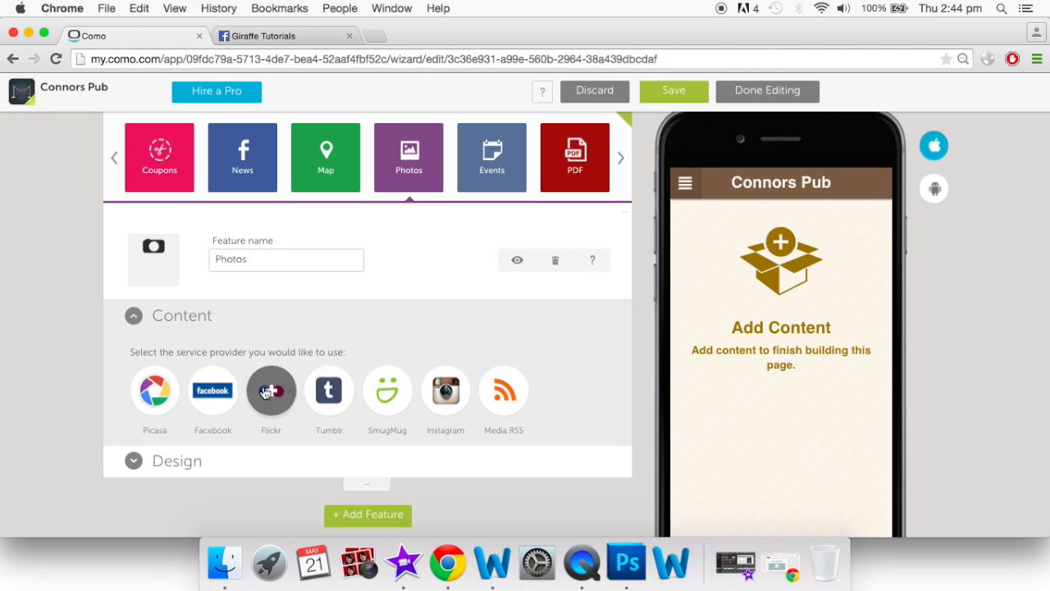
pyautogui.click(215, 402)
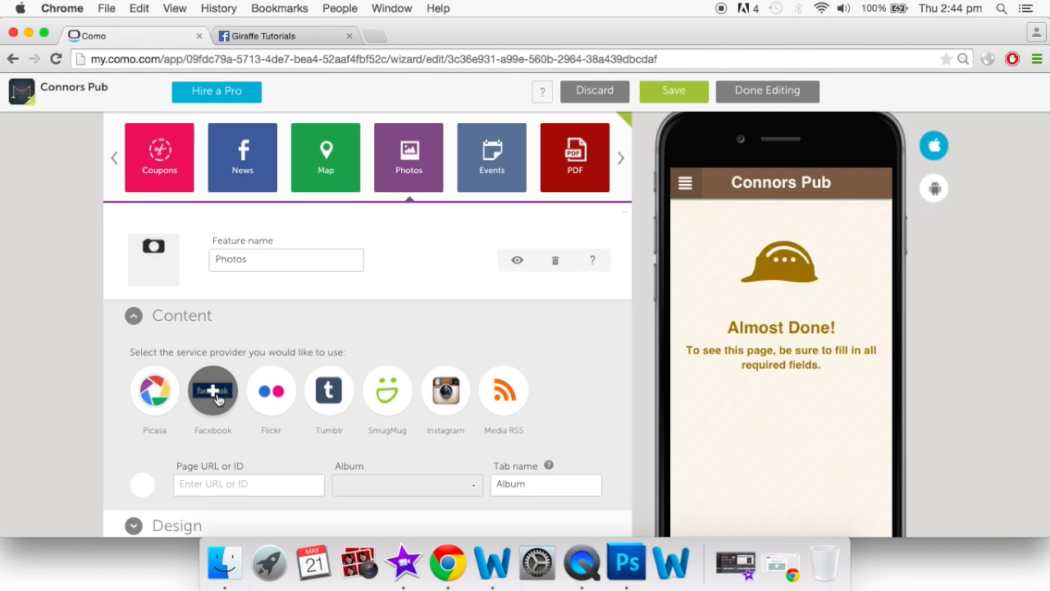
pyautogui.click(264, 35)
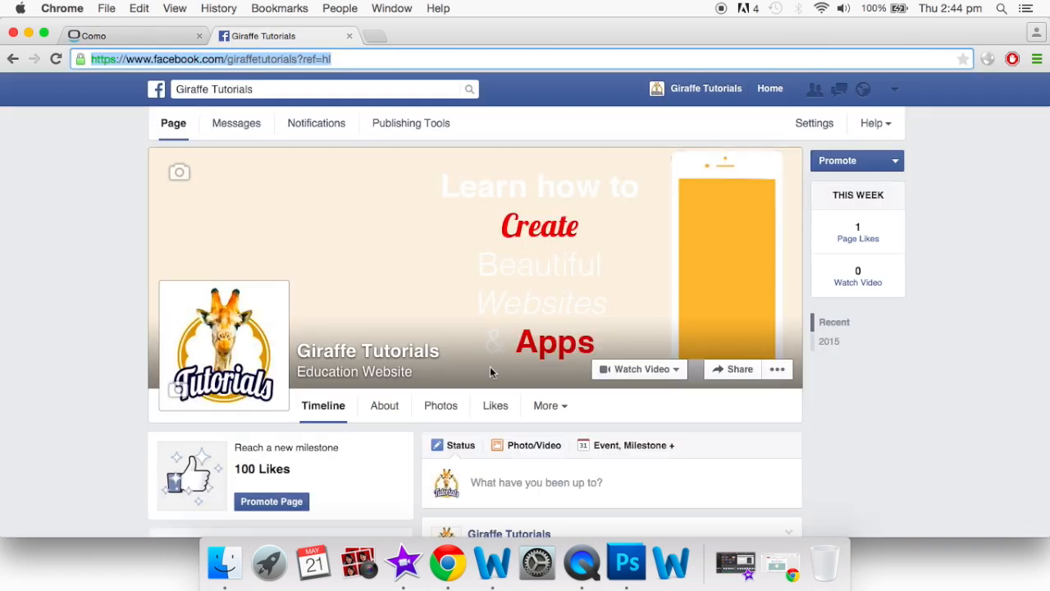
# Copy the avocado sandwich photo's web address from the Giraffe Tutorials Facebook page and return to Como
pyautogui.scroll(-2, 489, 372)
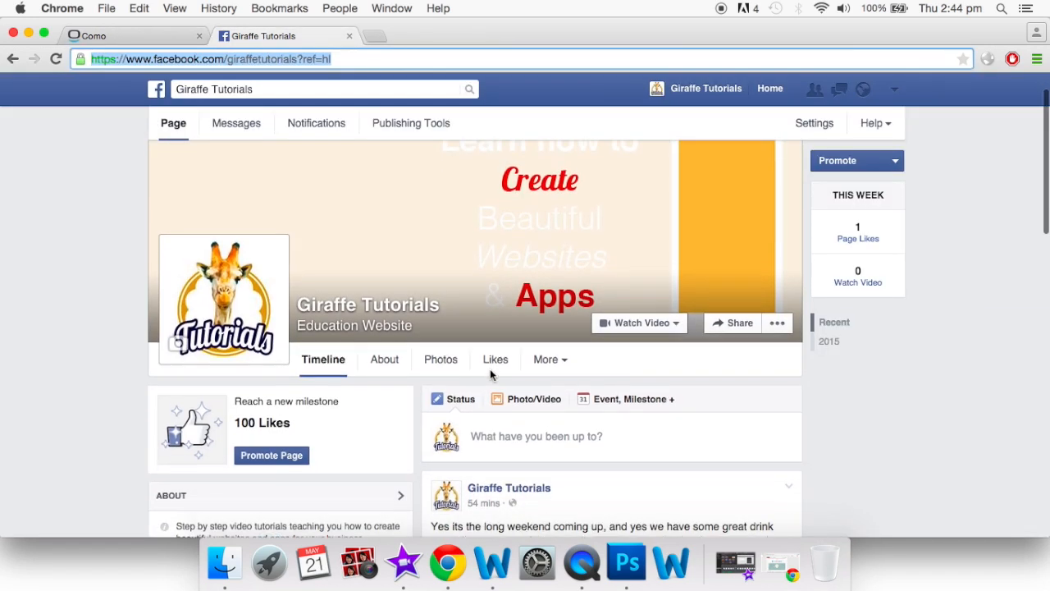
pyautogui.click(441, 358)
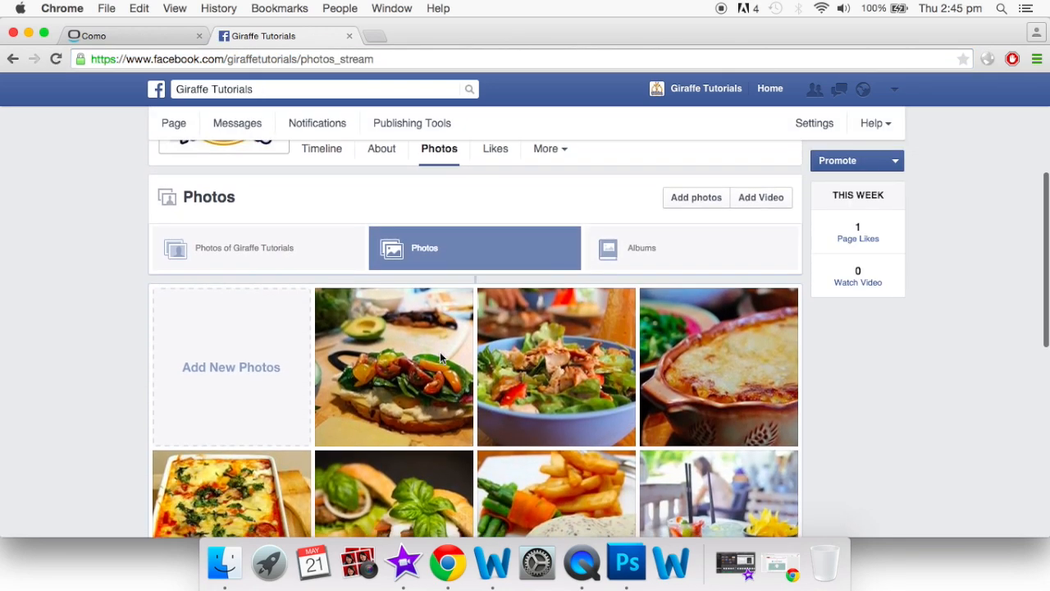
pyautogui.click(376, 343)
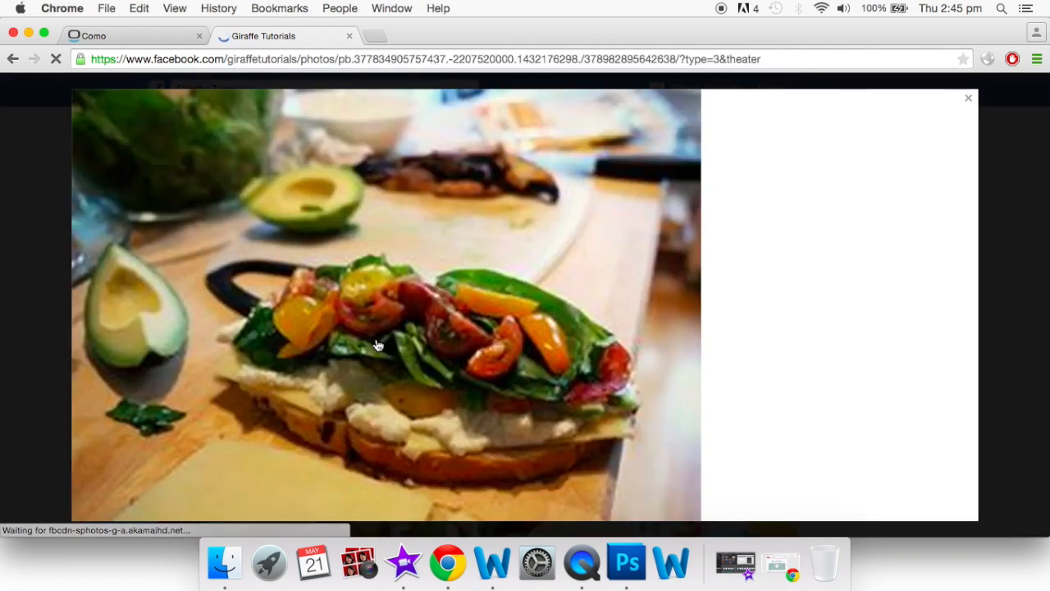
pyautogui.click(335, 66)
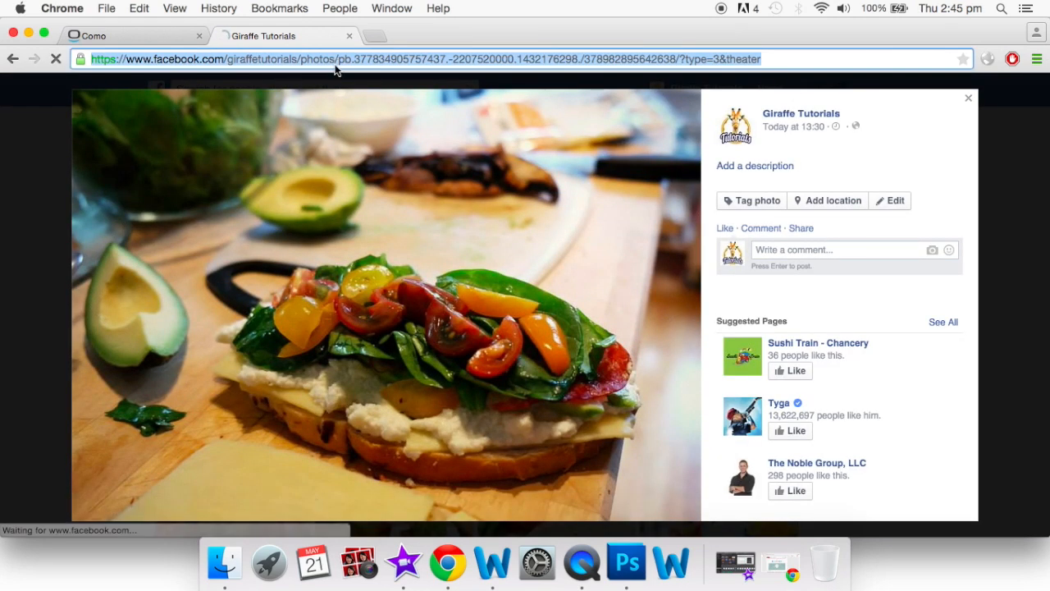
pyautogui.press('super+c')
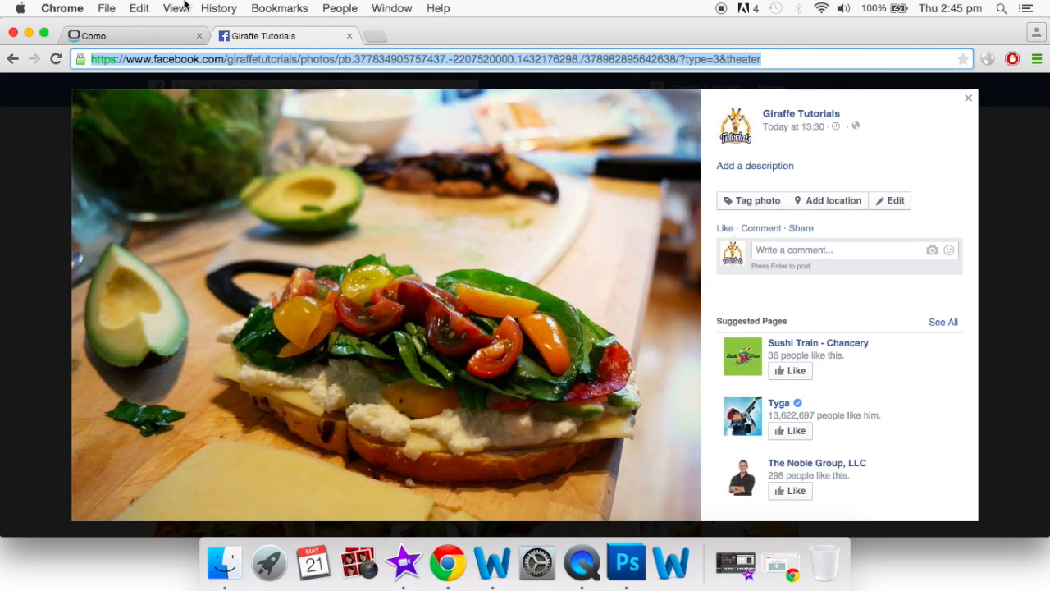
pyautogui.click(164, 34)
pyautogui.click(236, 439)
# Paste the photo address as the Page URL and choose the Our Food & Drink album
pyautogui.press('super+v')
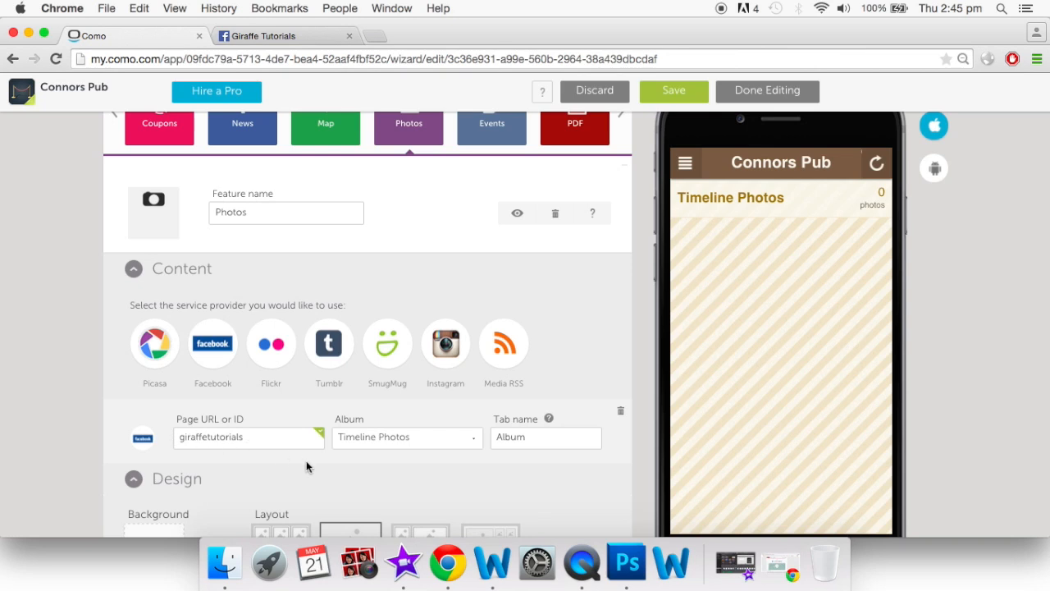
pyautogui.scroll(-2, 306, 461)
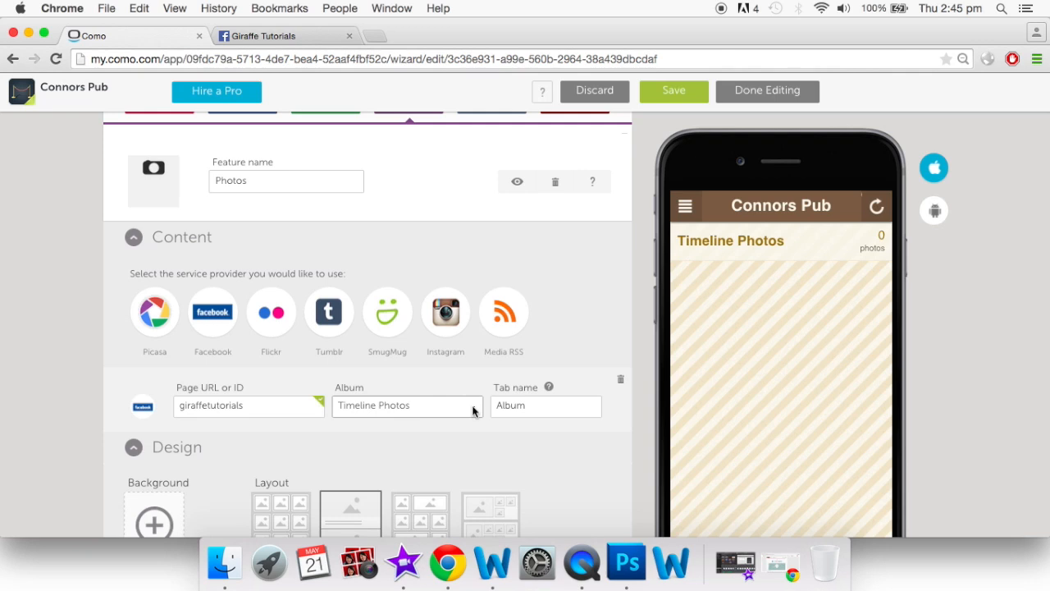
pyautogui.click(474, 412)
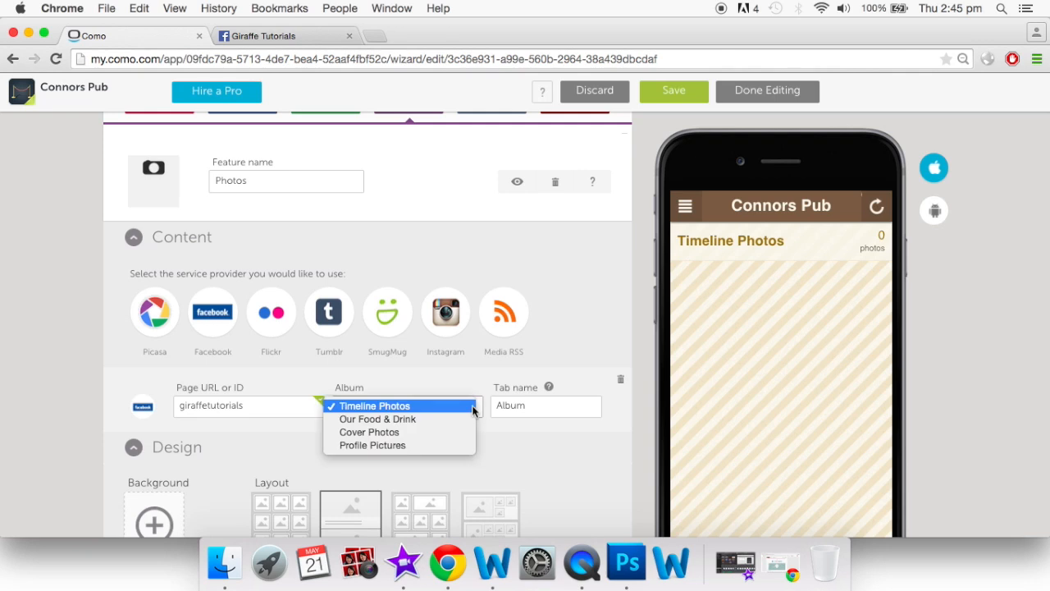
pyautogui.click(455, 420)
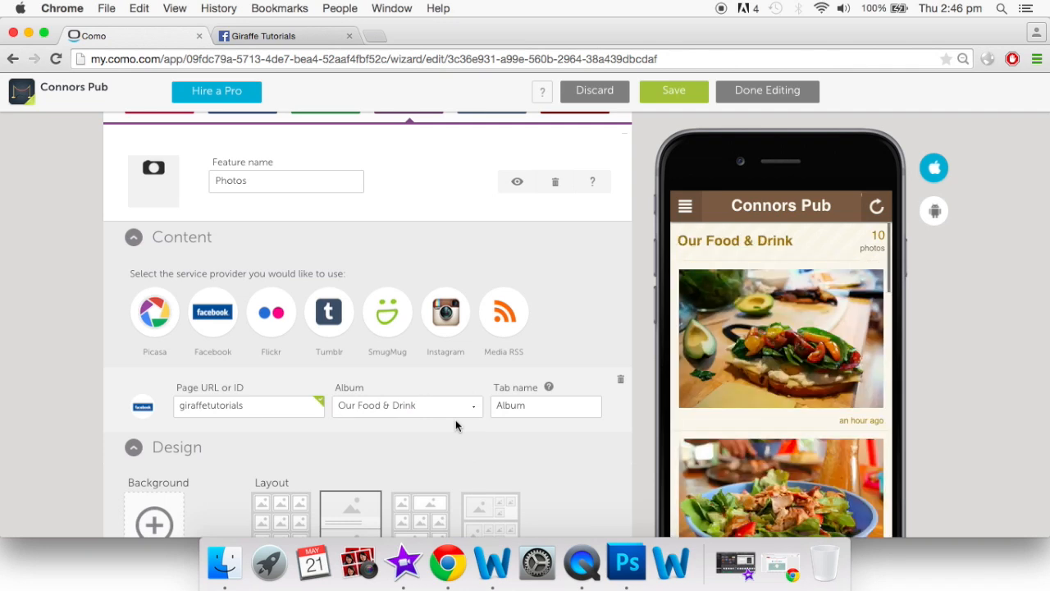
# Try the album layouts and settle on the single-column large-photo layout
pyautogui.scroll(-3, 773, 403)
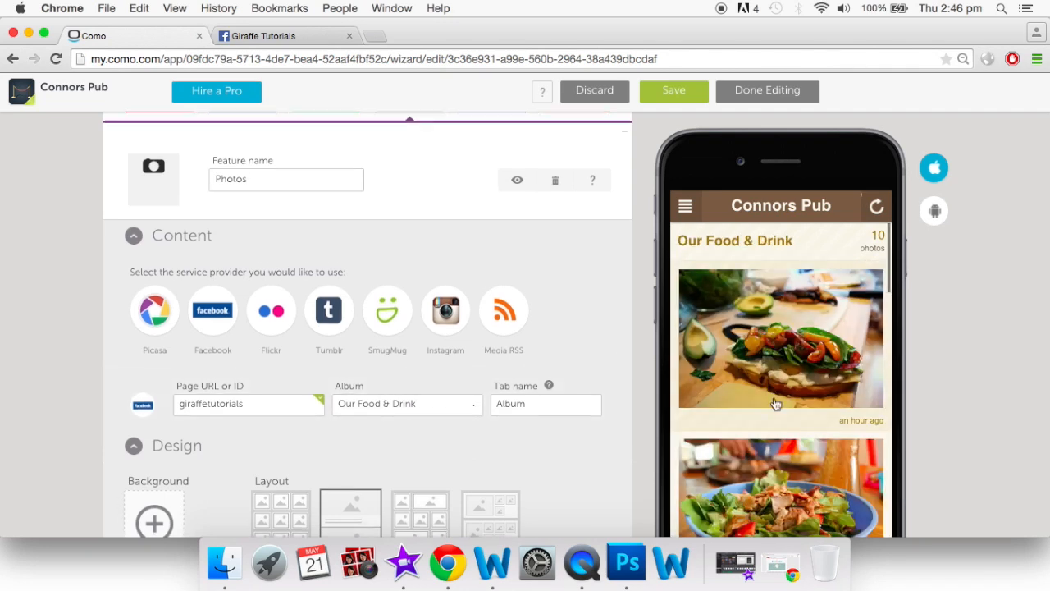
pyautogui.scroll(-3, 776, 403)
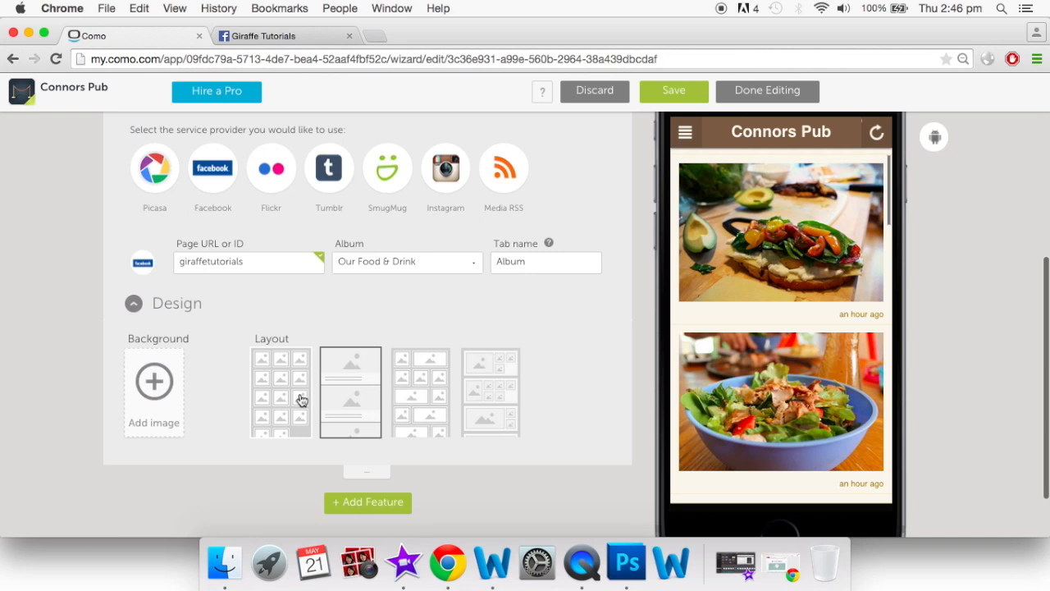
pyautogui.click(434, 398)
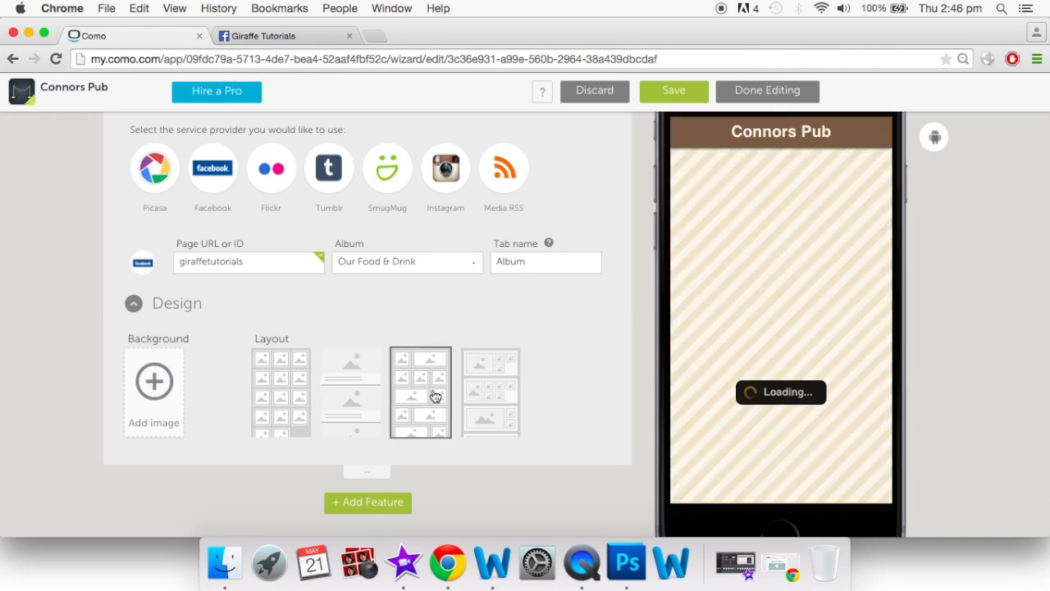
pyautogui.click(478, 398)
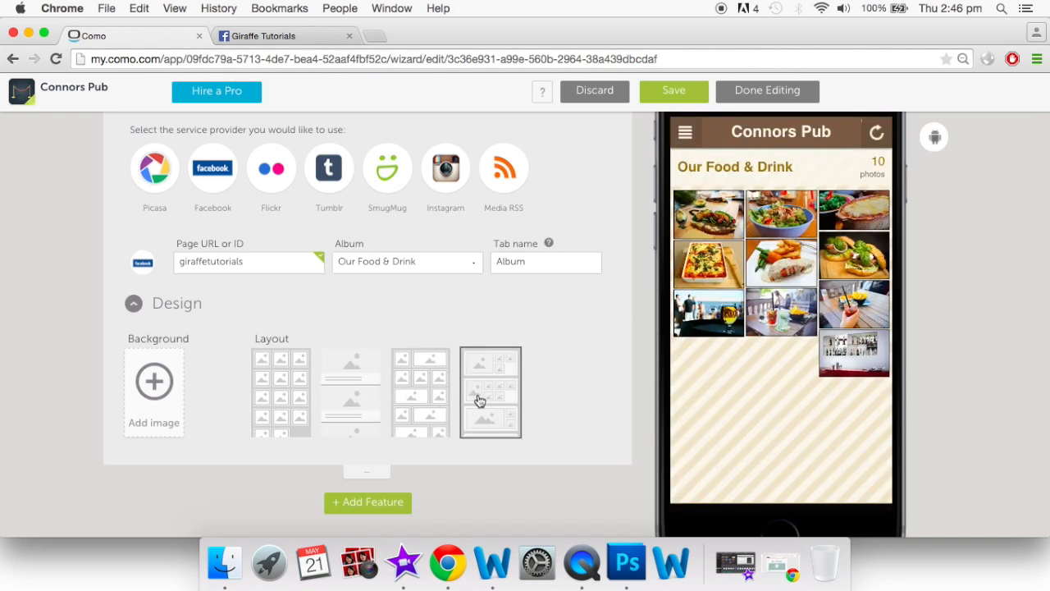
pyautogui.click(363, 401)
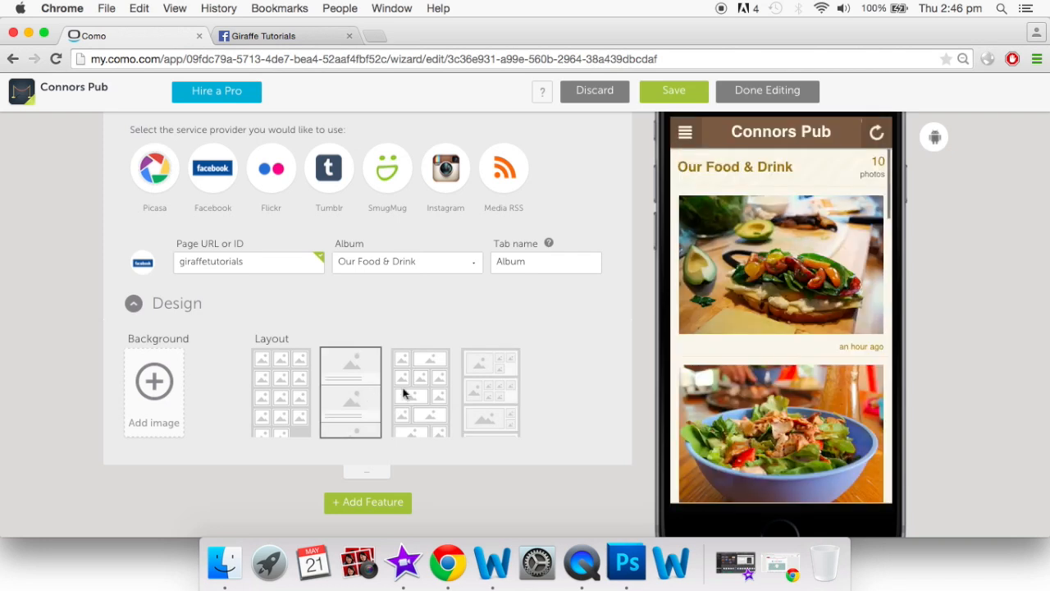
pyautogui.scroll(-3, 783, 385)
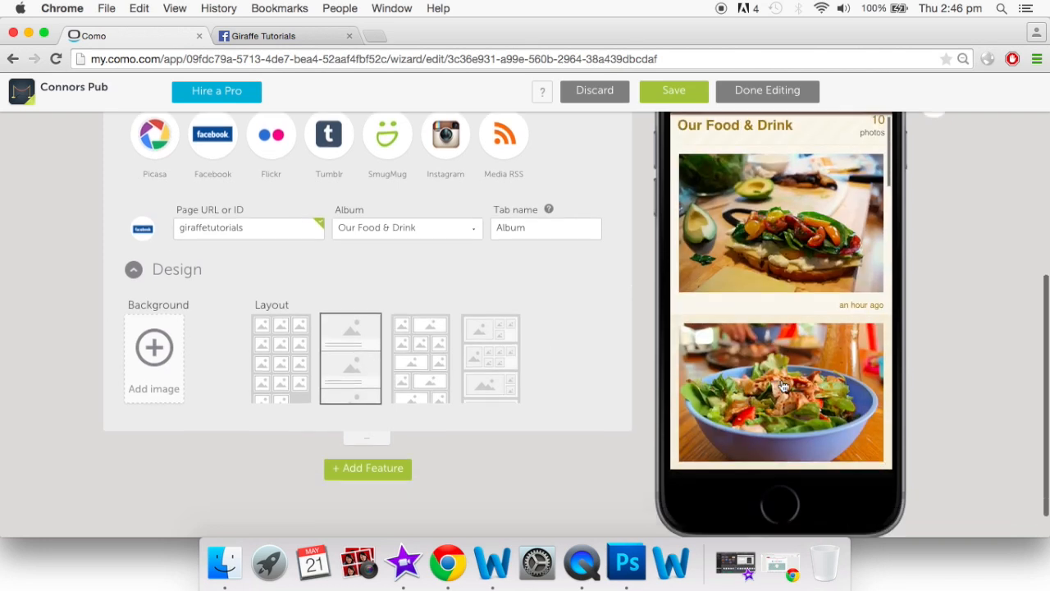
pyautogui.scroll(6, 783, 385)
pyautogui.scroll(1, 783, 385)
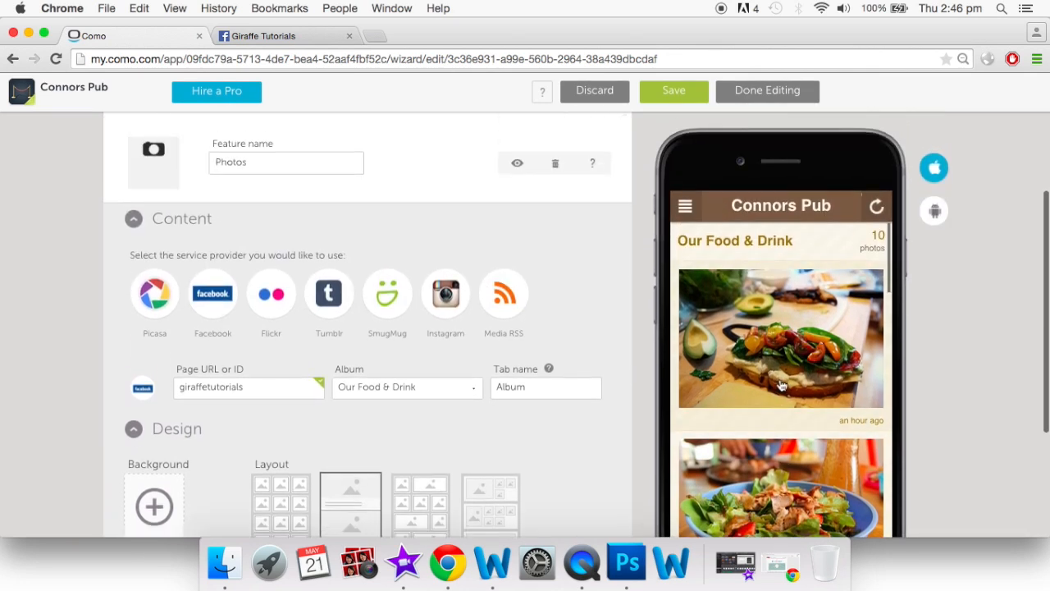
pyautogui.scroll(1, 593, 331)
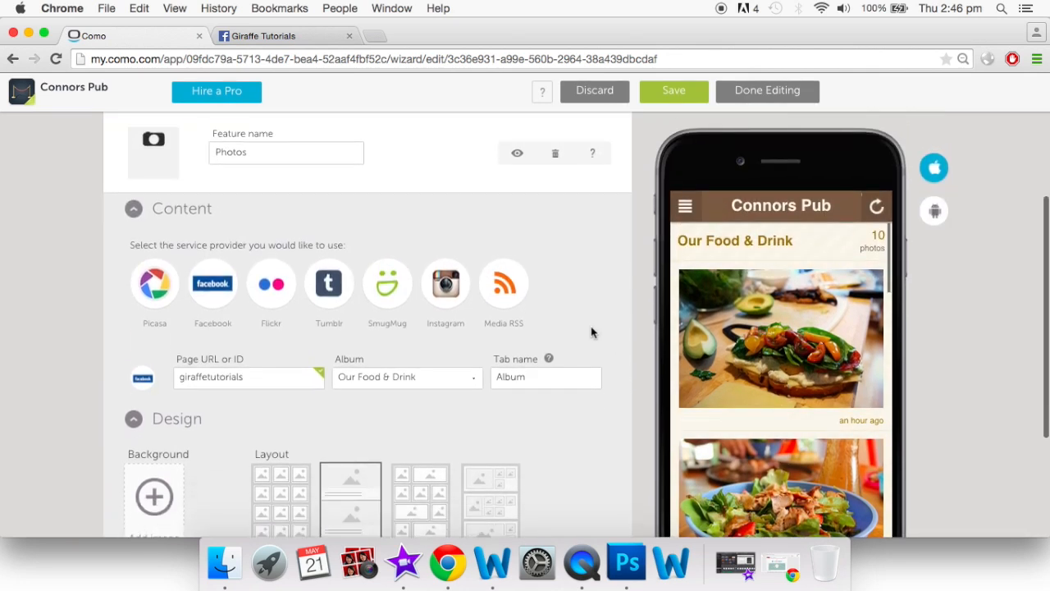
# Add a second Facebook photo source and rename its tab from 'Album' to 'Food and drink'
pyautogui.click(203, 296)
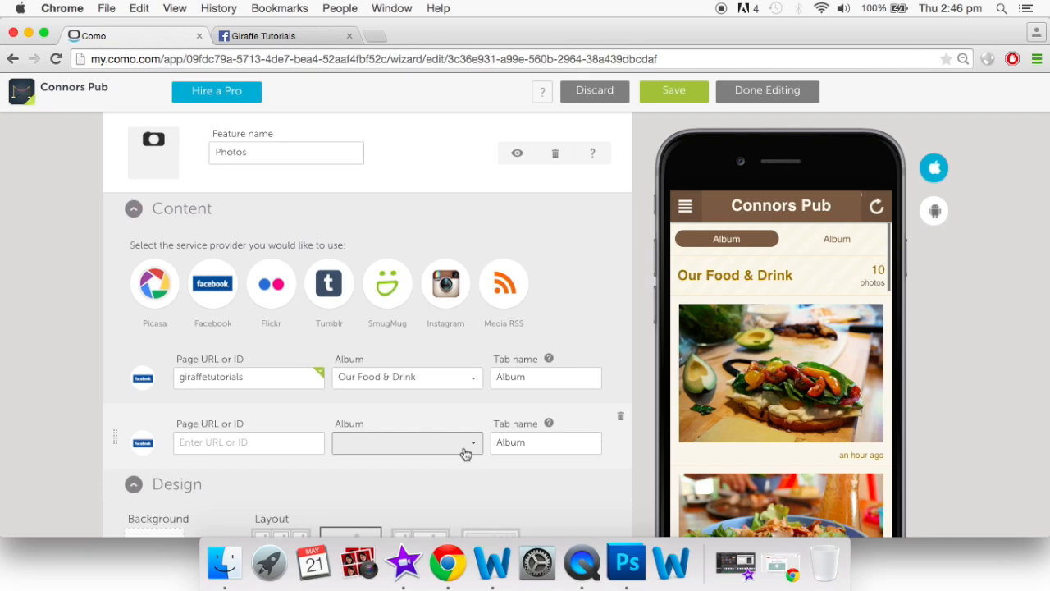
pyautogui.doubleClick(577, 380)
pyautogui.press('BackSpace')
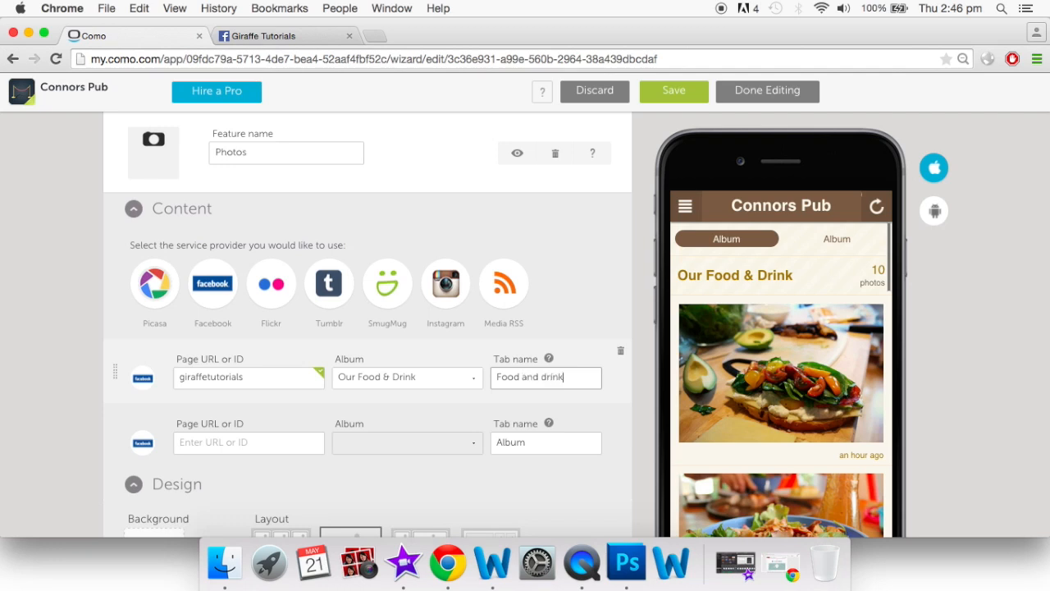
pyautogui.click(556, 275)
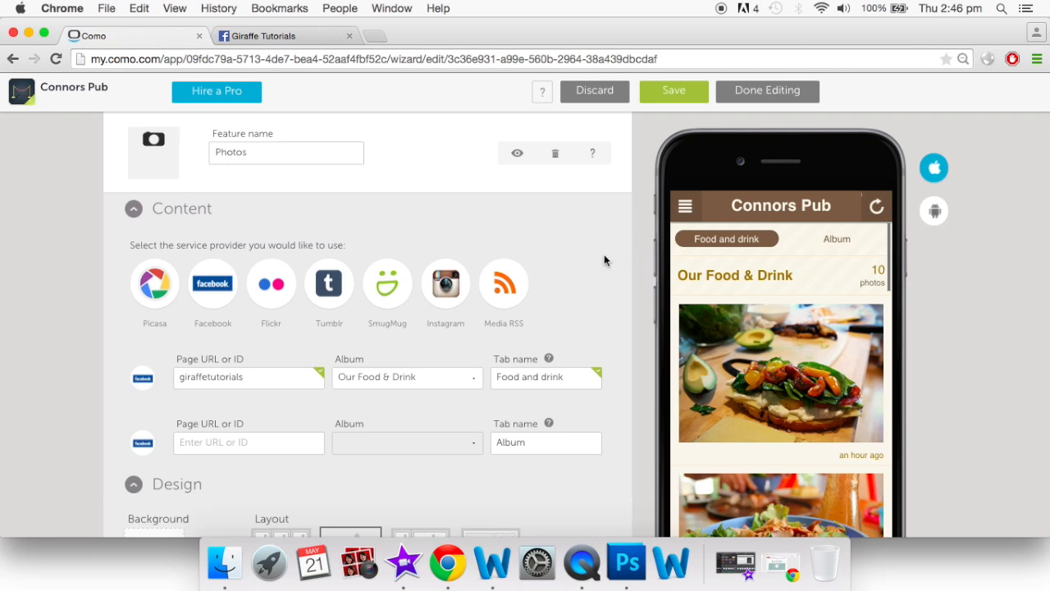
pyautogui.scroll(4, 604, 254)
pyautogui.scroll(1, 605, 261)
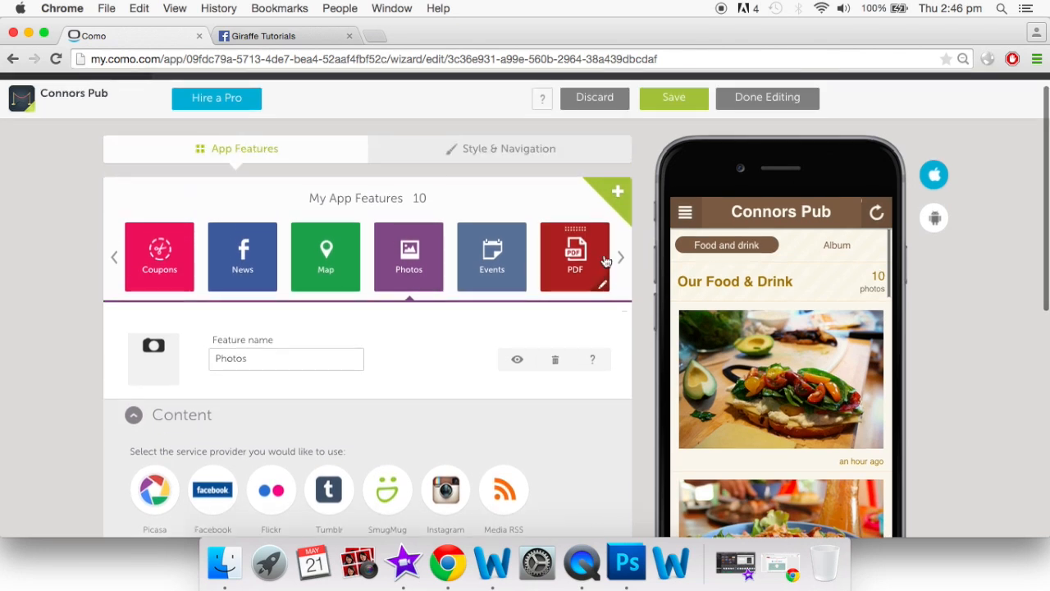
# Open the Events feature and set Facebook as its event source
pyautogui.click(495, 268)
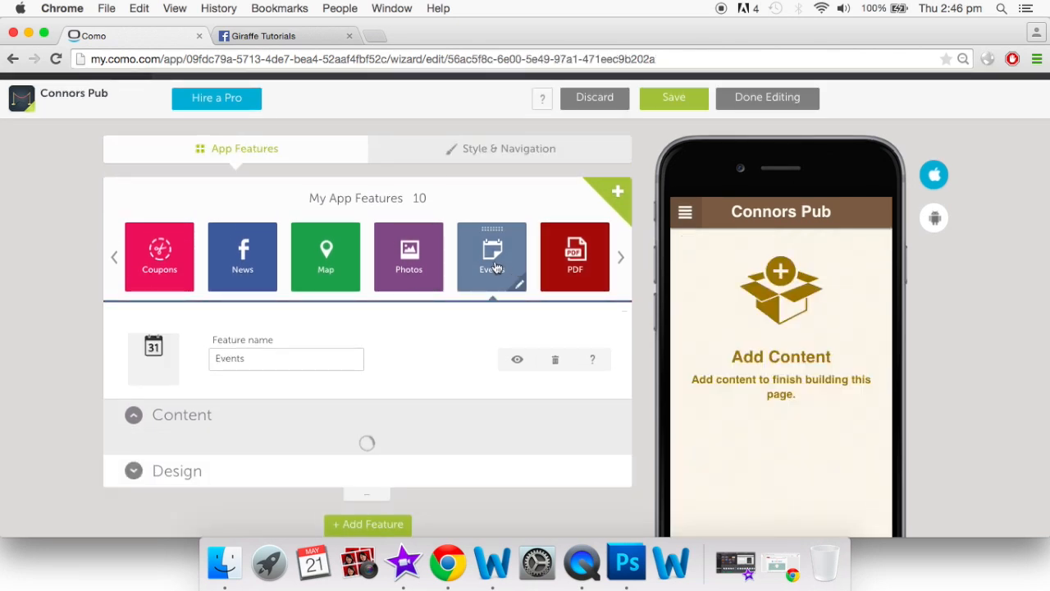
pyautogui.scroll(-3, 495, 267)
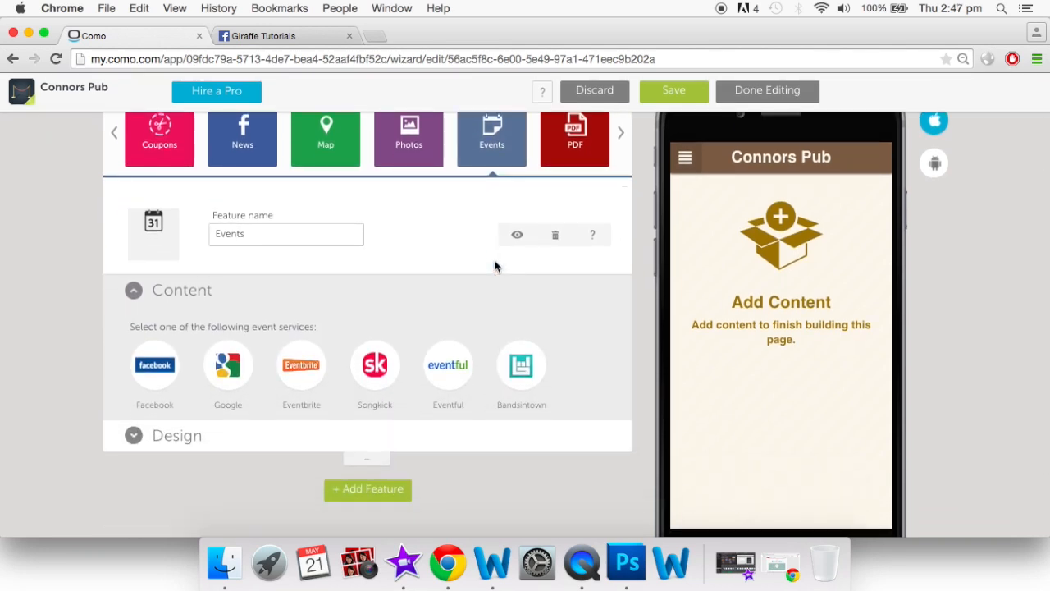
pyautogui.click(155, 368)
pyautogui.scroll(-2, 317, 403)
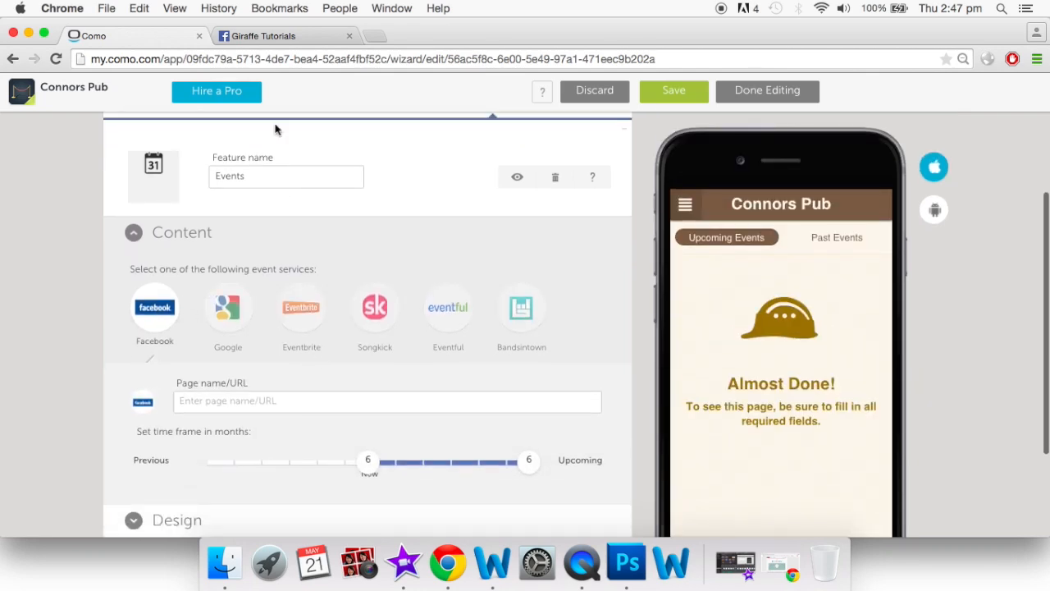
# Go to the Giraffe Tutorials page's Events section on Facebook and select its address
pyautogui.click(279, 36)
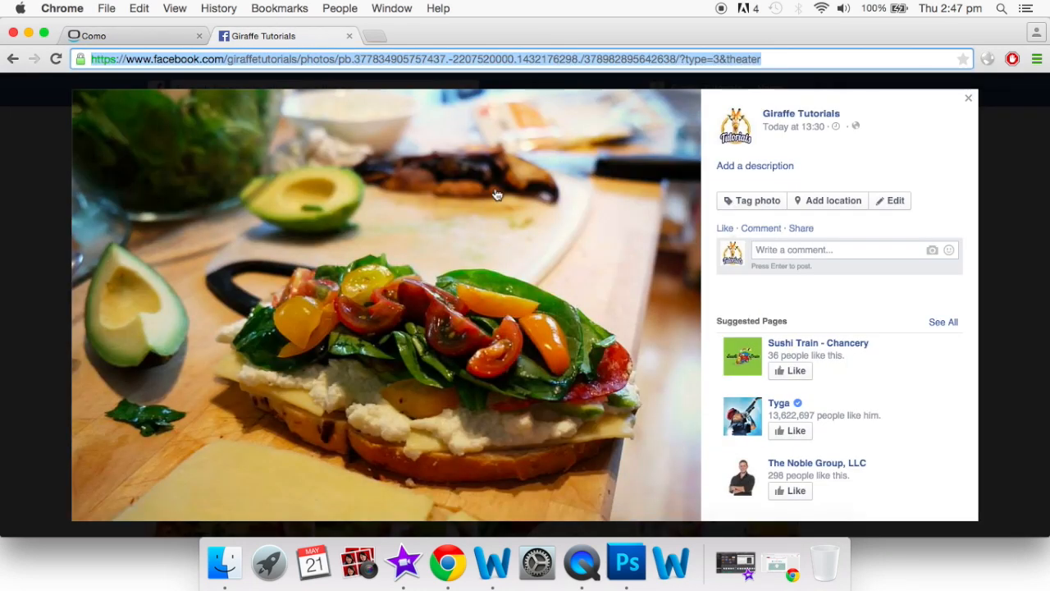
pyautogui.click(970, 98)
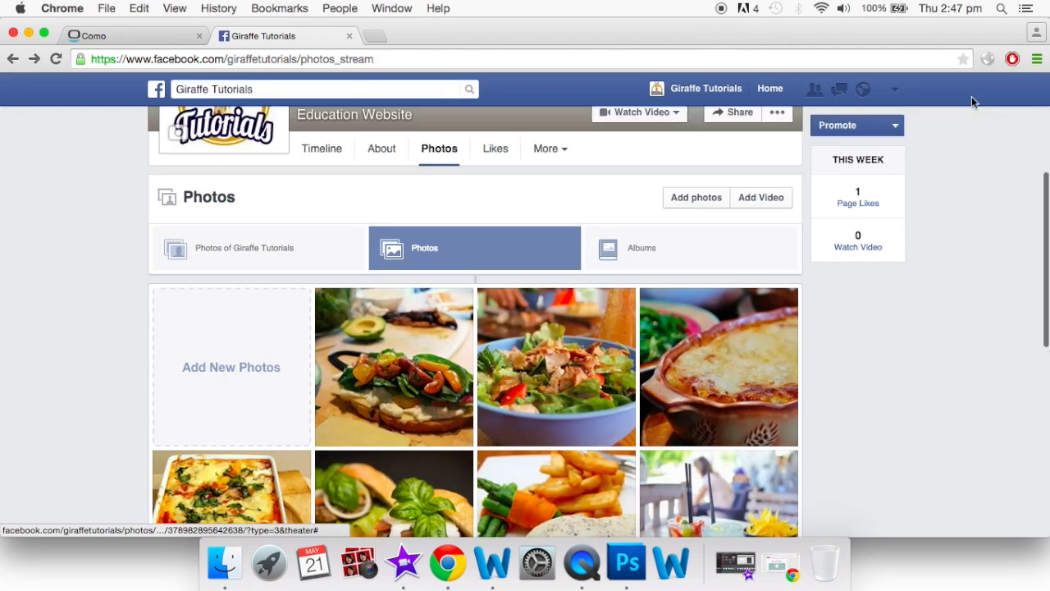
pyautogui.scroll(3, 731, 247)
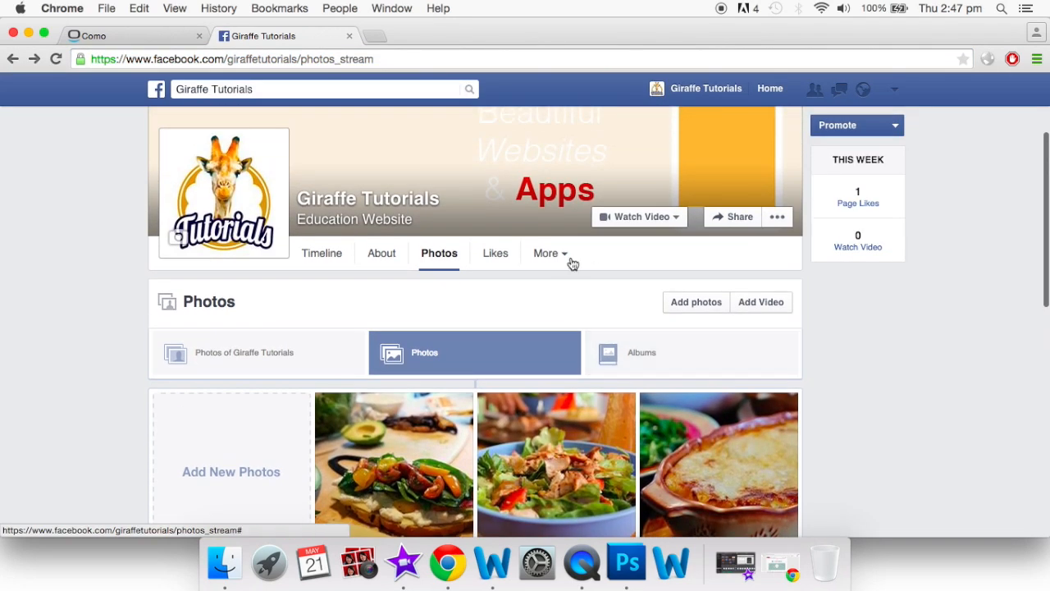
pyautogui.click(566, 259)
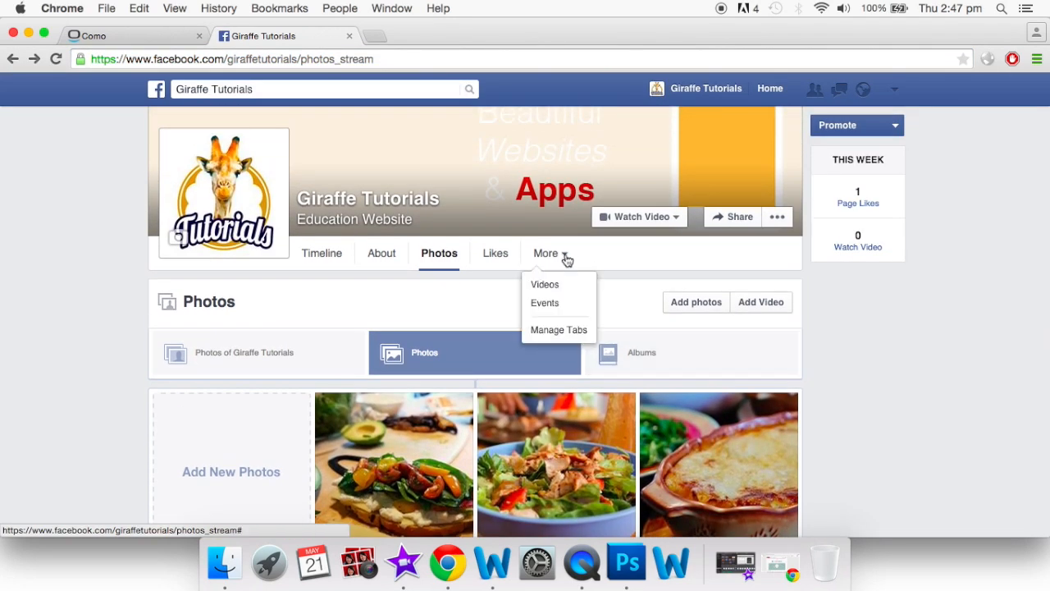
pyautogui.click(552, 303)
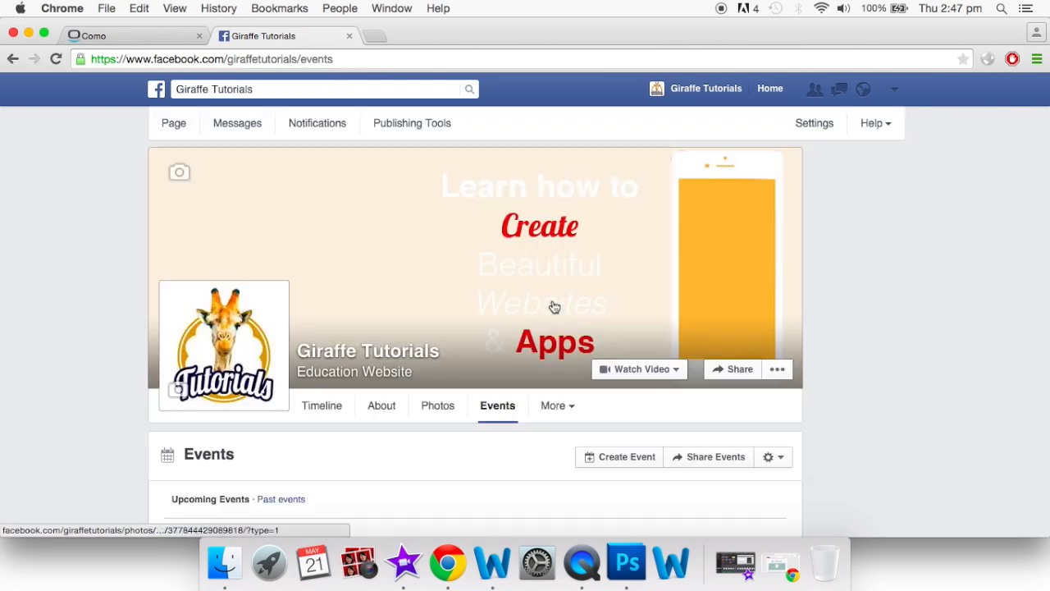
pyautogui.scroll(-5, 554, 307)
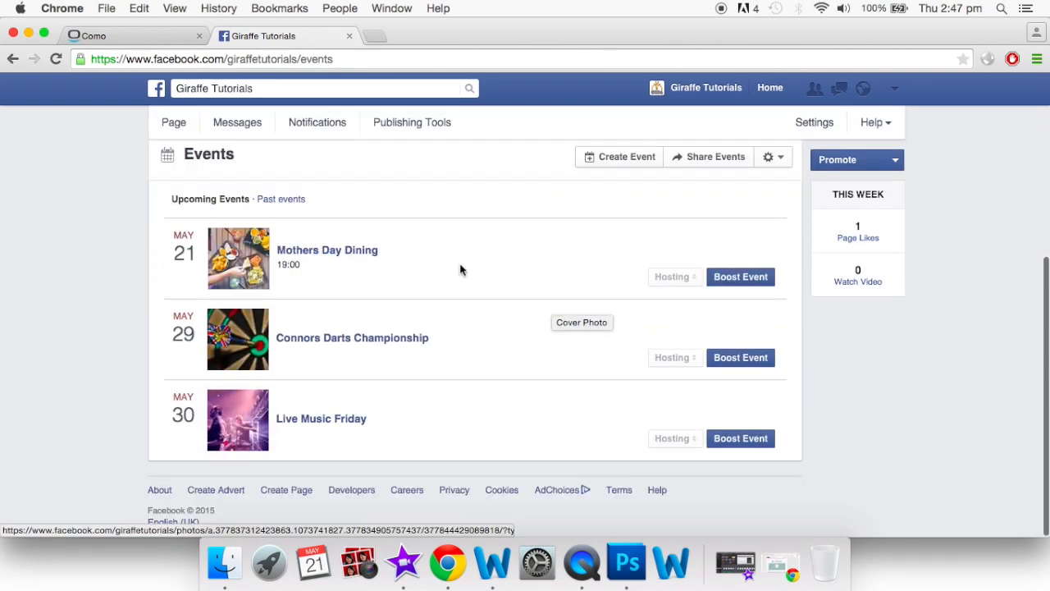
pyautogui.scroll(5, 329, 365)
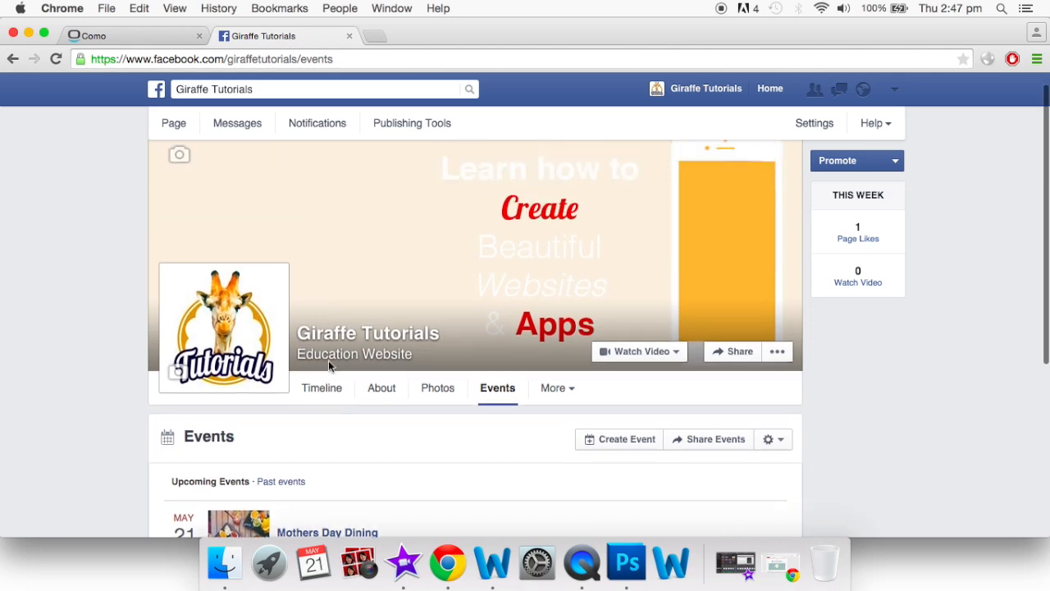
pyautogui.click(258, 59)
pyautogui.press('super+c')
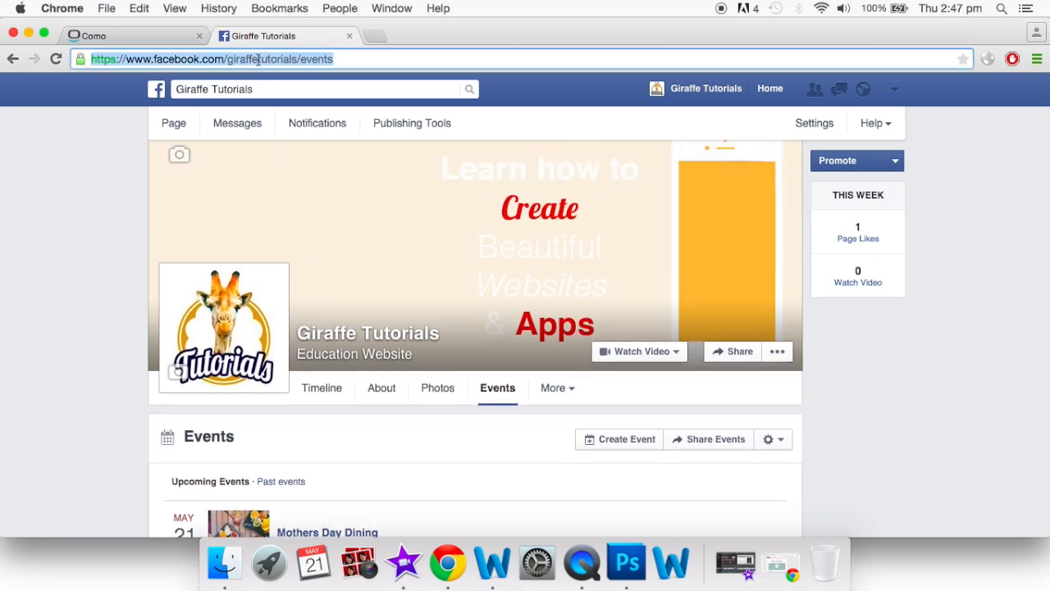
# Paste the events page address into Como's Page name/URL field to preview the three May events
pyautogui.click(159, 37)
pyautogui.click(291, 402)
pyautogui.press('super+v')
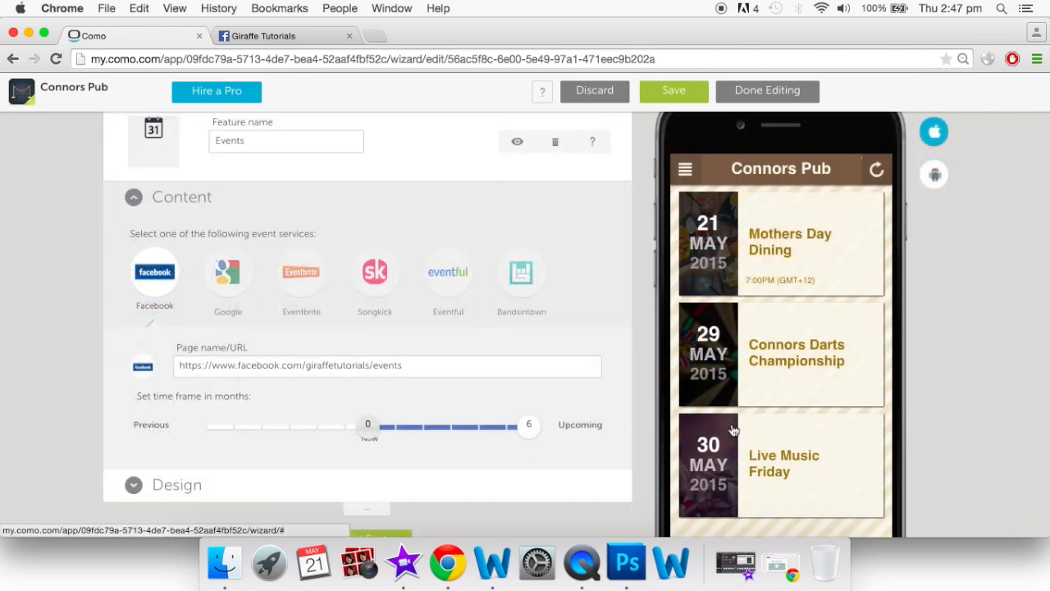
pyautogui.scroll(-2, 735, 430)
pyautogui.scroll(3, 634, 231)
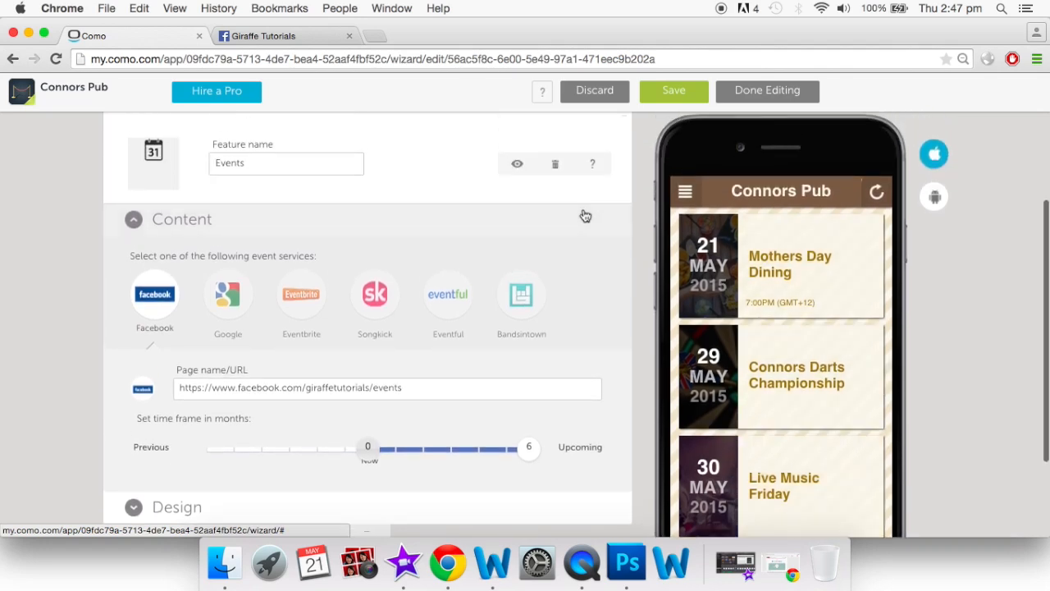
pyautogui.scroll(2, 585, 216)
pyautogui.click(267, 39)
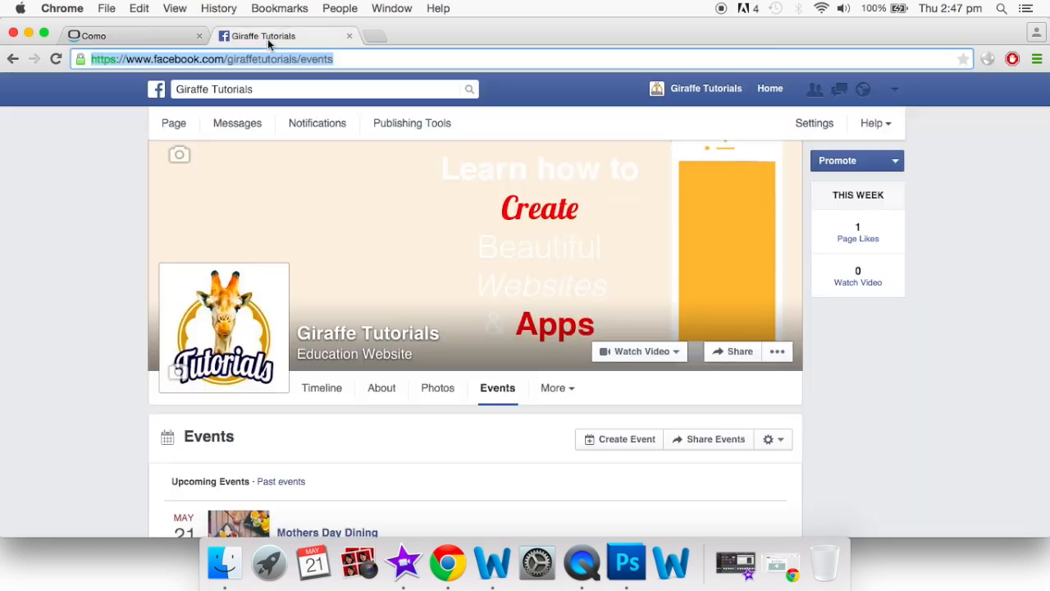
pyautogui.scroll(-4, 502, 361)
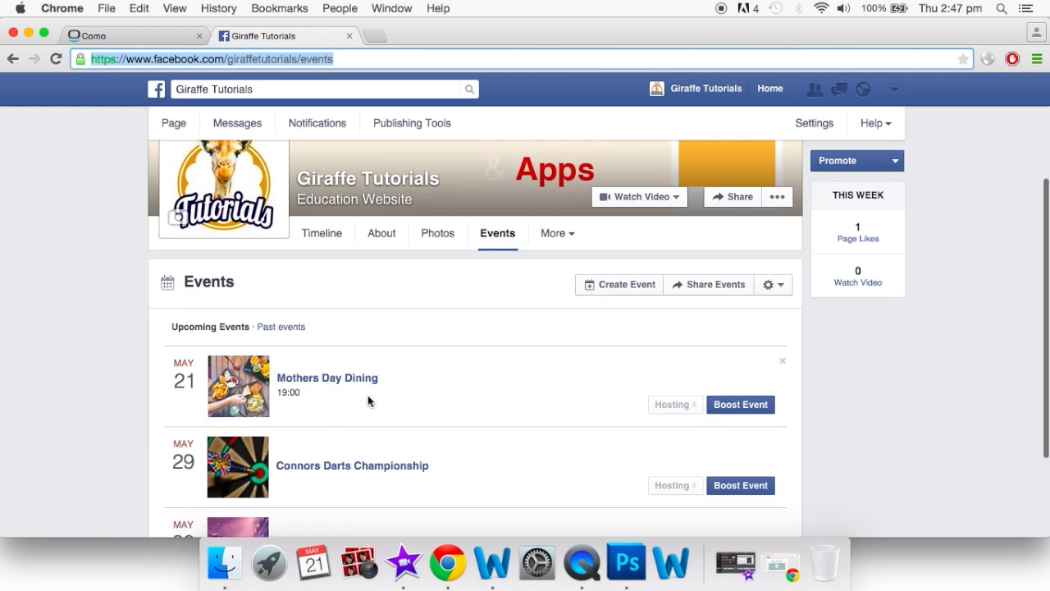
pyautogui.scroll(-2, 367, 394)
pyautogui.click(145, 40)
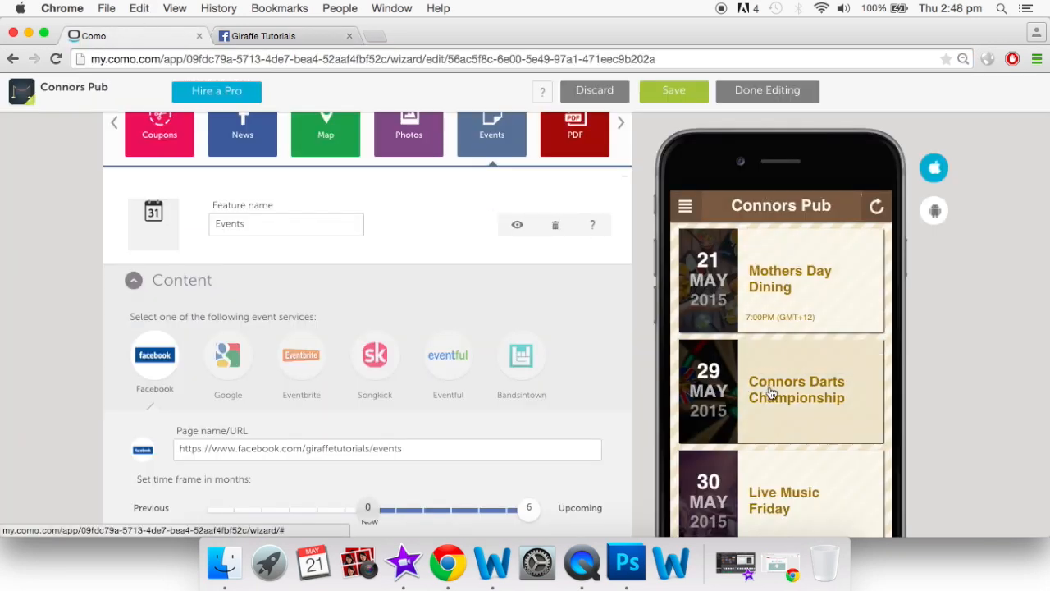
# Open the Mothers Day Dining event in the phone preview to see its 5/21/15 7:00PM details
pyautogui.click(777, 299)
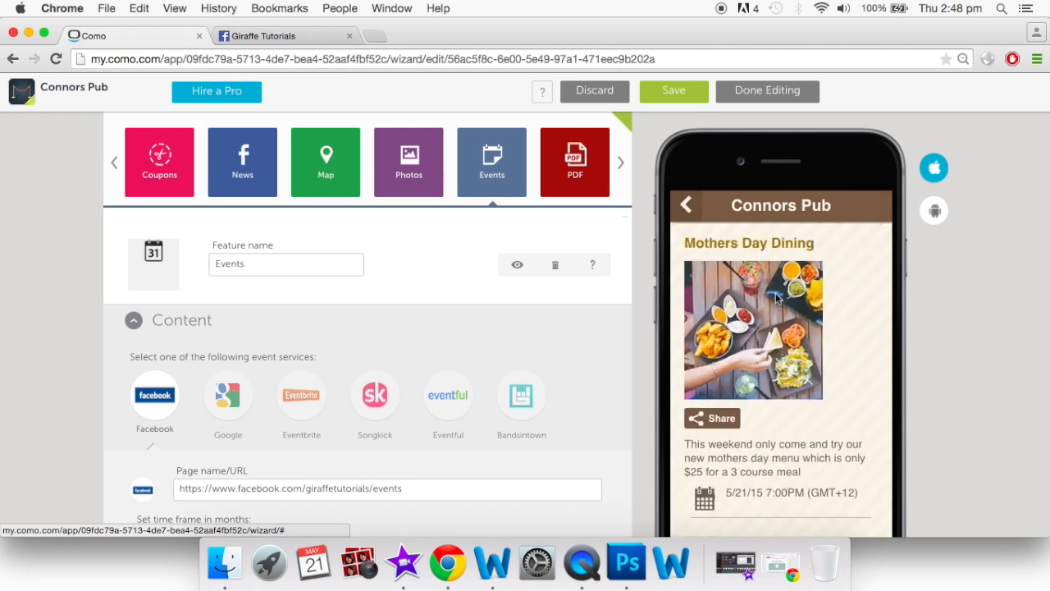
pyautogui.scroll(-2, 771, 420)
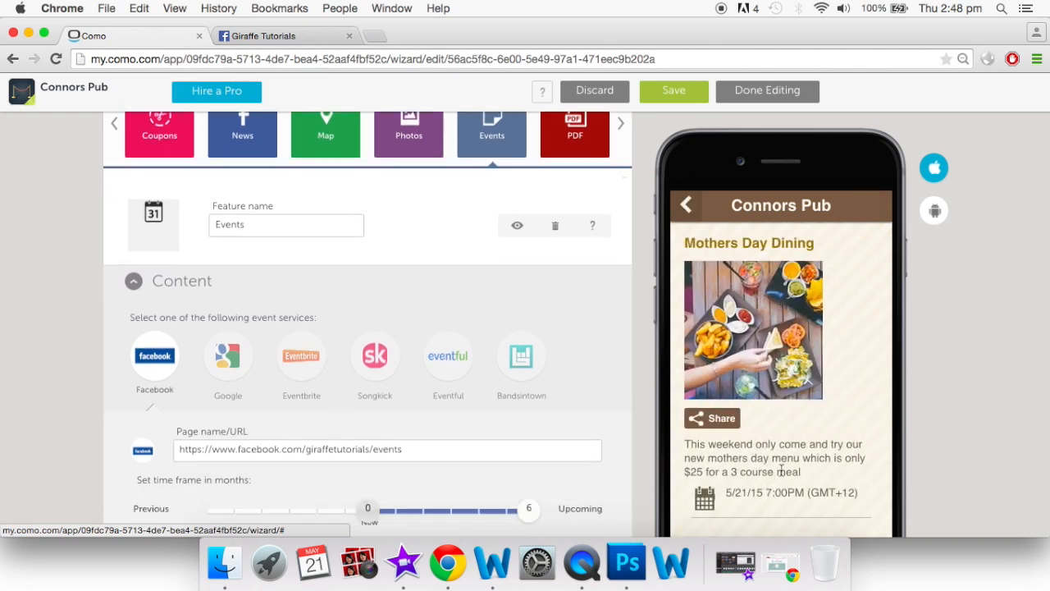
pyautogui.scroll(5, 621, 368)
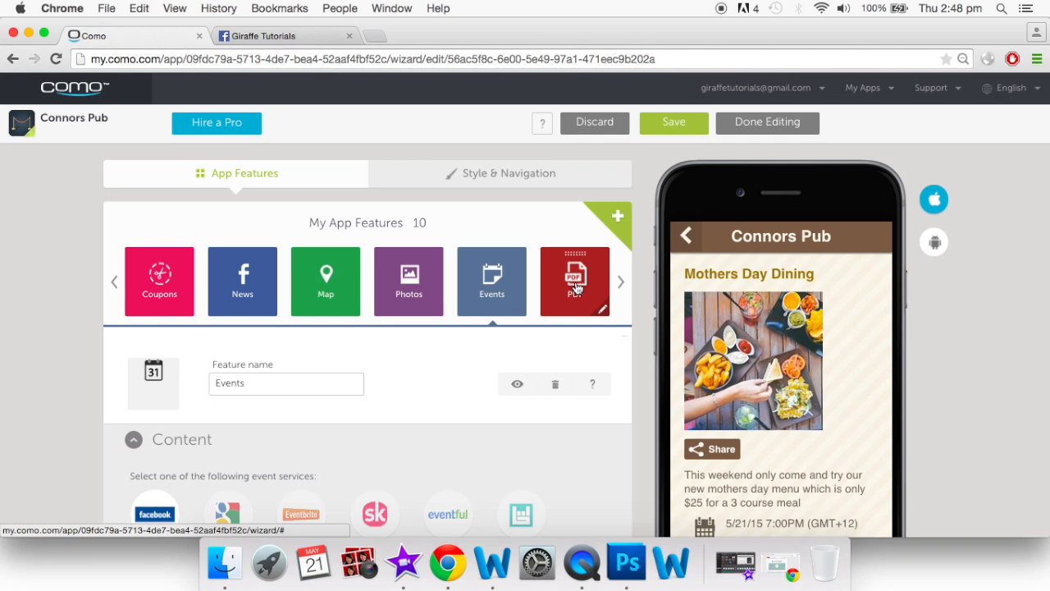
# Start a PDF upload in the PDF feature and restore the minimized Word menu document
pyautogui.click(577, 287)
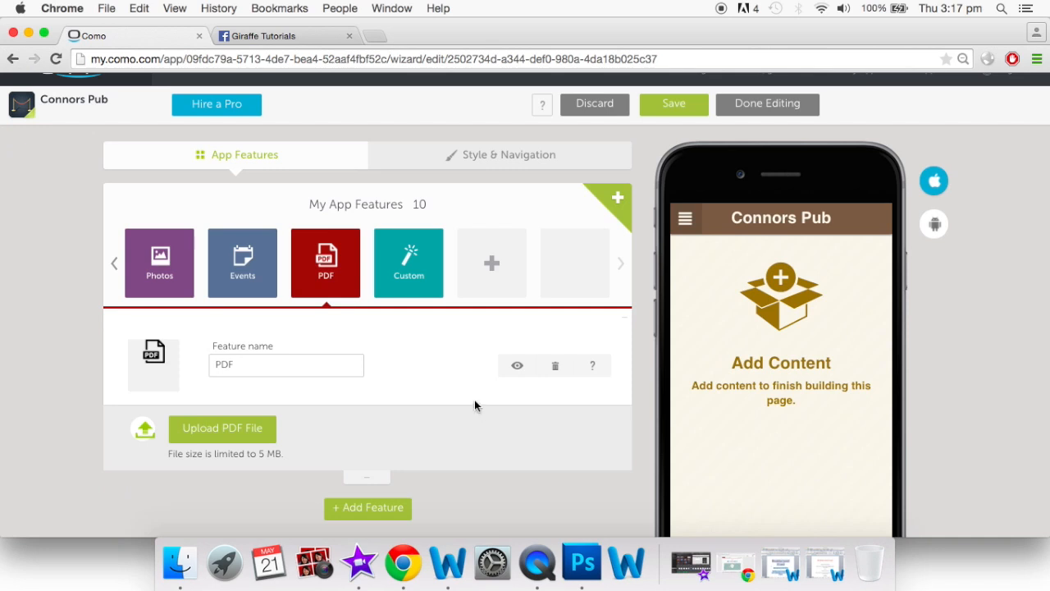
pyautogui.click(268, 432)
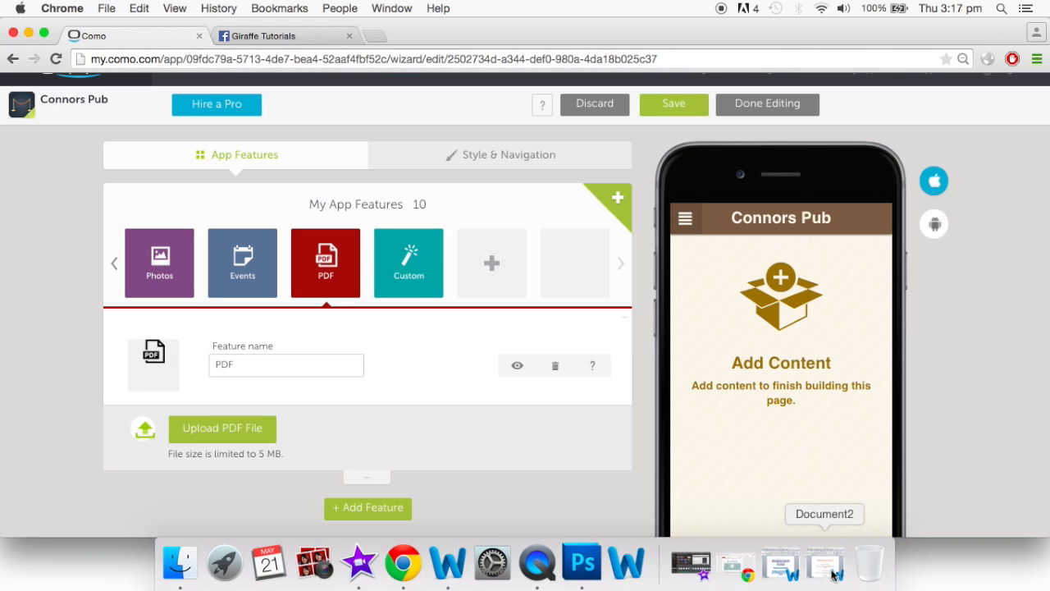
pyautogui.click(831, 571)
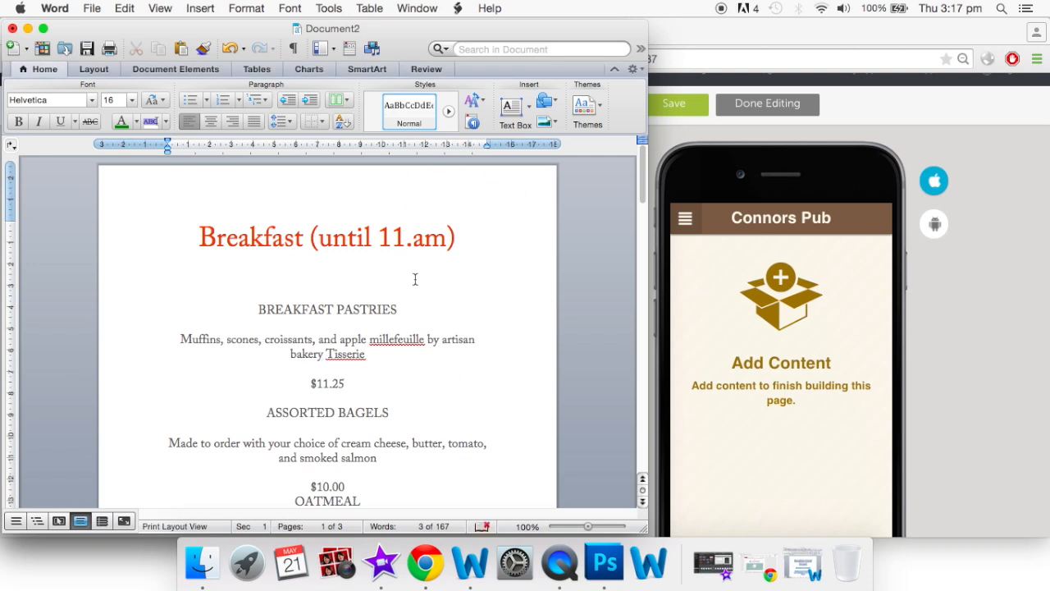
pyautogui.scroll(-3, 415, 280)
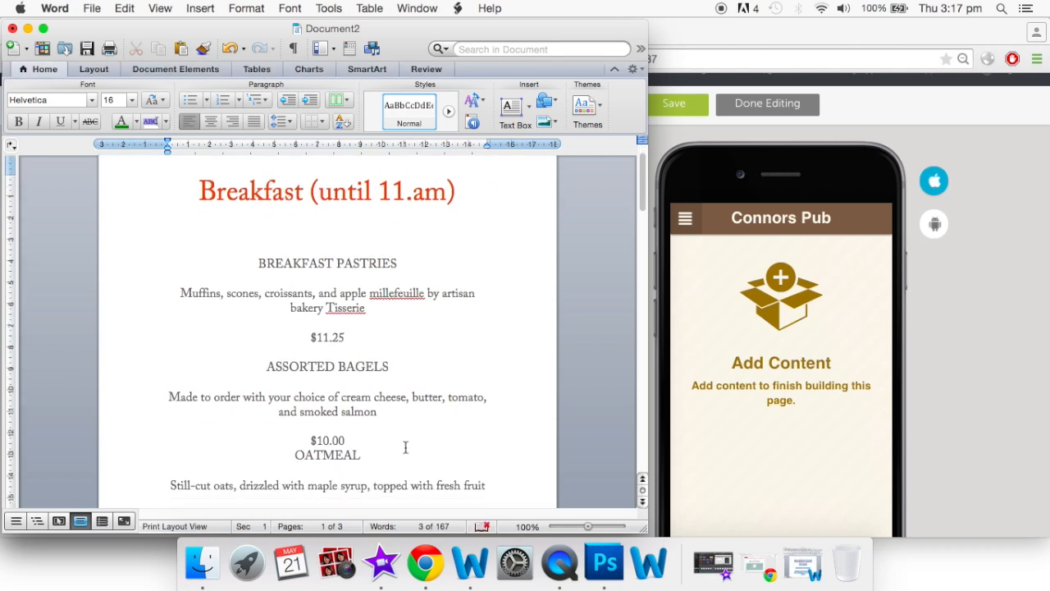
pyautogui.scroll(3, 406, 447)
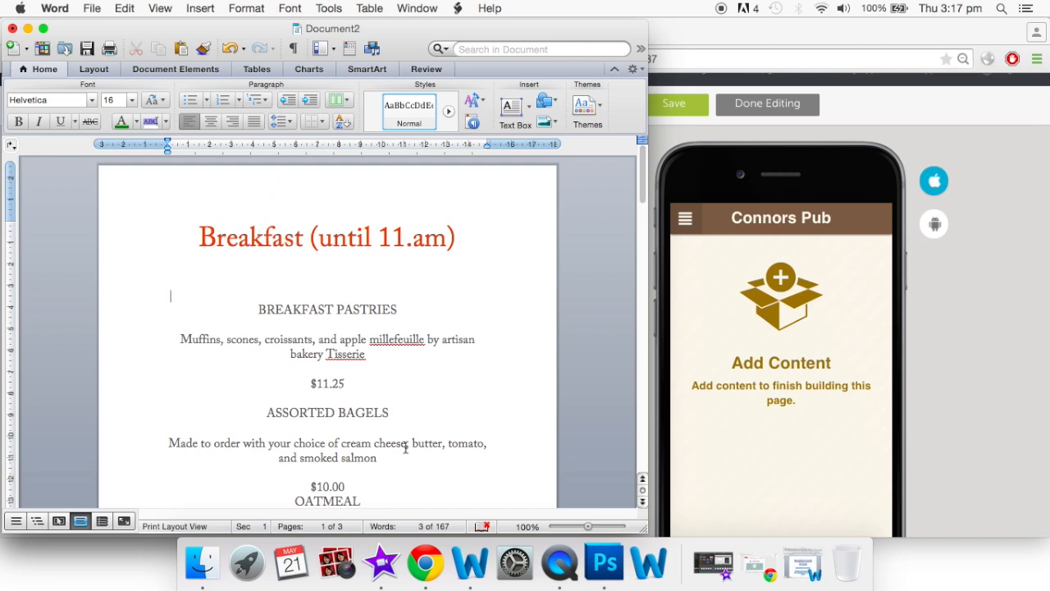
pyautogui.scroll(-20, 405, 447)
pyautogui.scroll(10, 406, 447)
pyautogui.scroll(-18, 405, 447)
pyautogui.scroll(20, 405, 447)
# Save the breakfast menu in Word as a PDF named 'App menu' in Documents
pyautogui.click(92, 10)
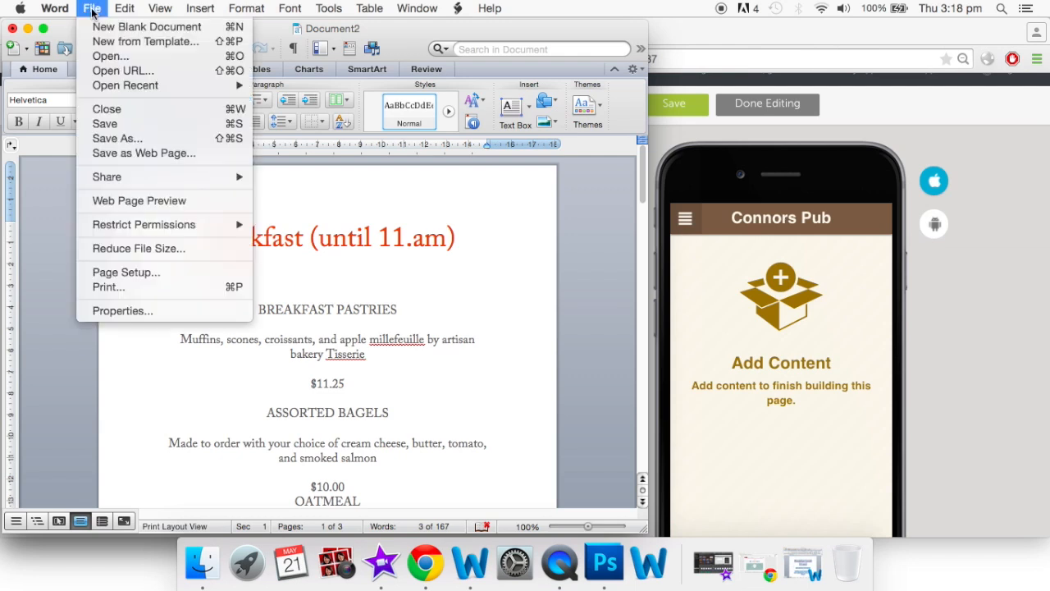
pyautogui.click(130, 138)
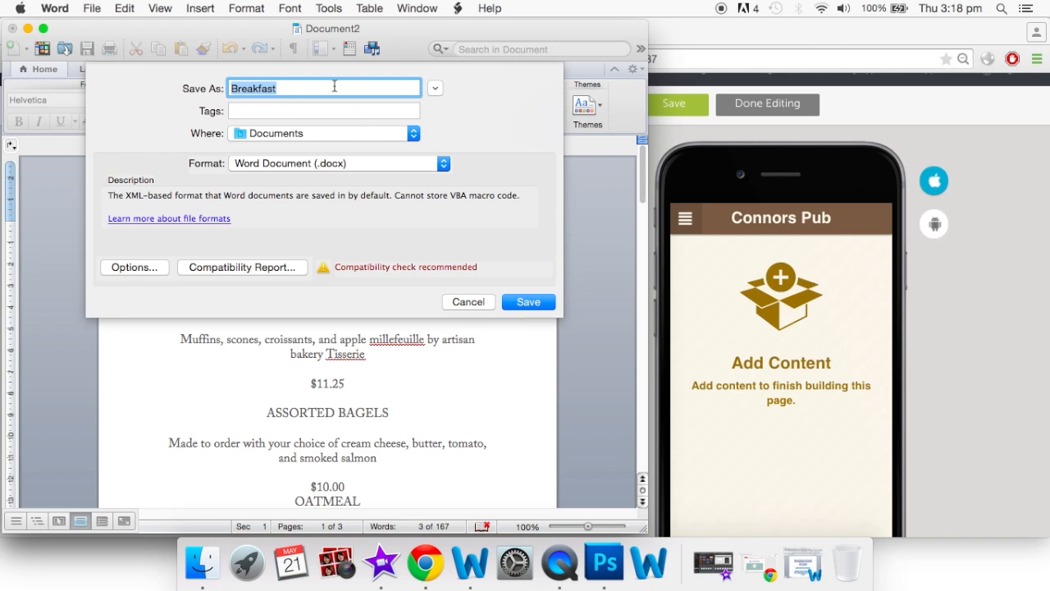
pyautogui.press('BackSpace')
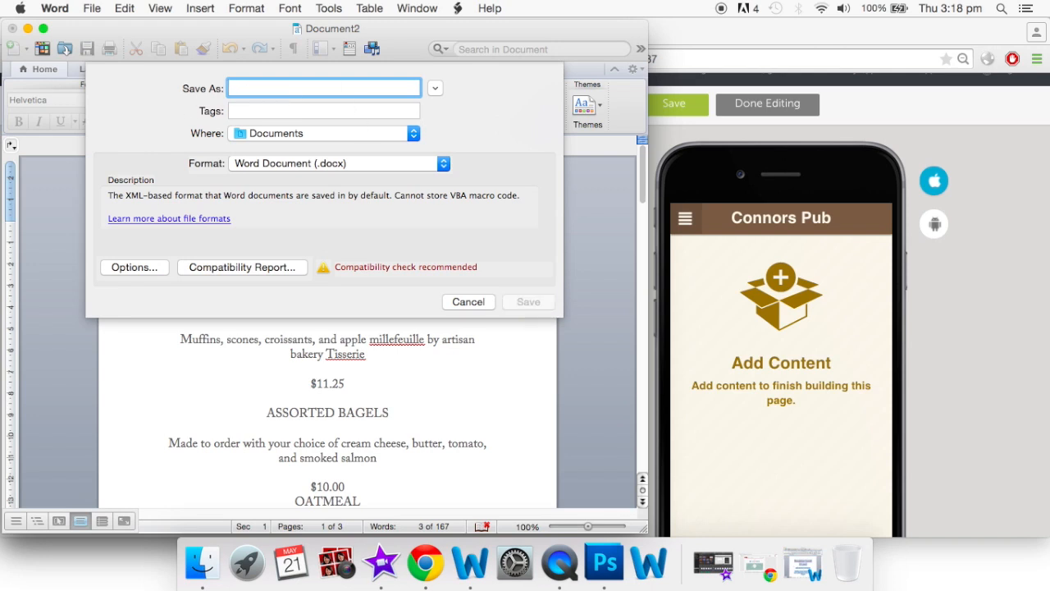
pyautogui.write('App menu')
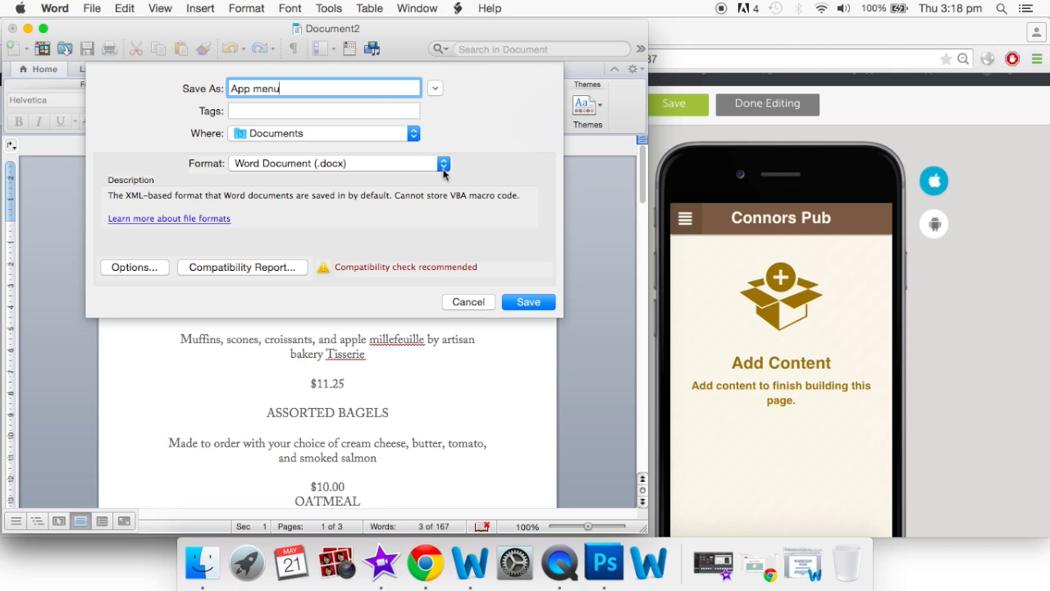
pyautogui.click(443, 165)
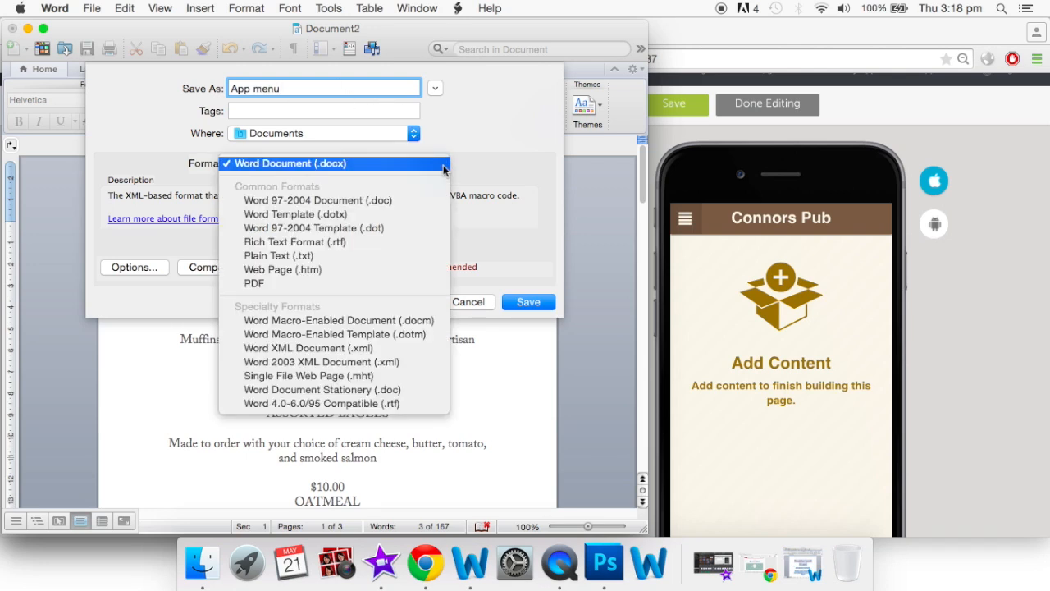
pyautogui.click(387, 283)
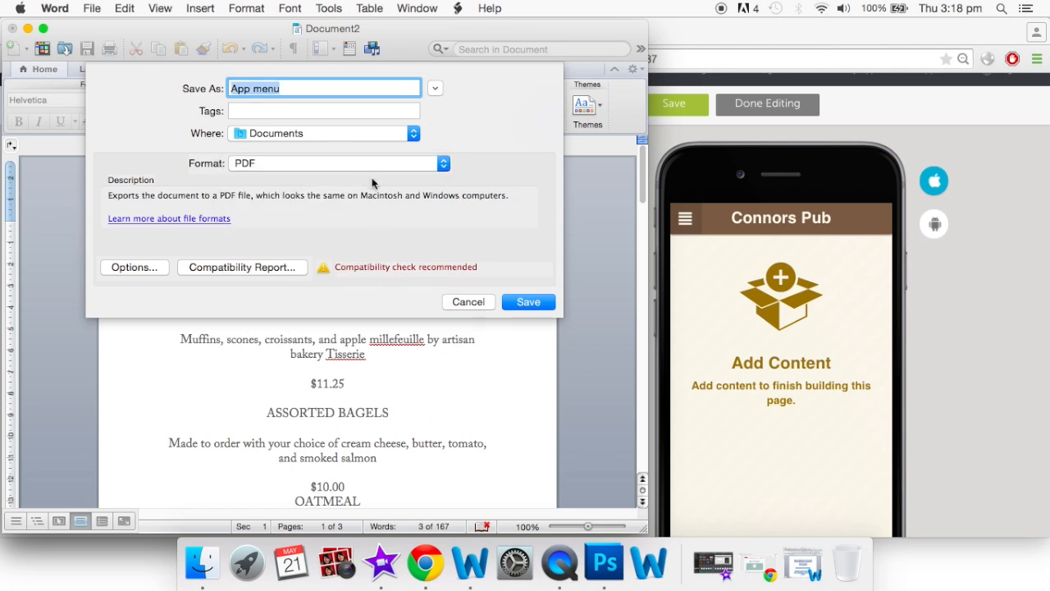
pyautogui.click(532, 303)
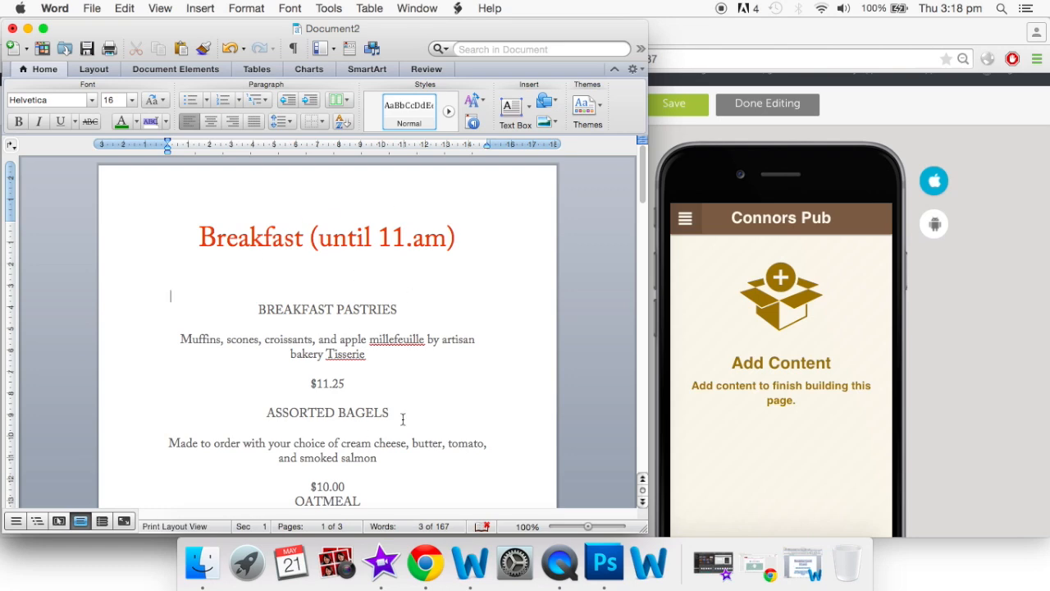
# Upload App menu.pdf from Documents to the PDF feature so the Breakfast menu previews
pyautogui.click(27, 29)
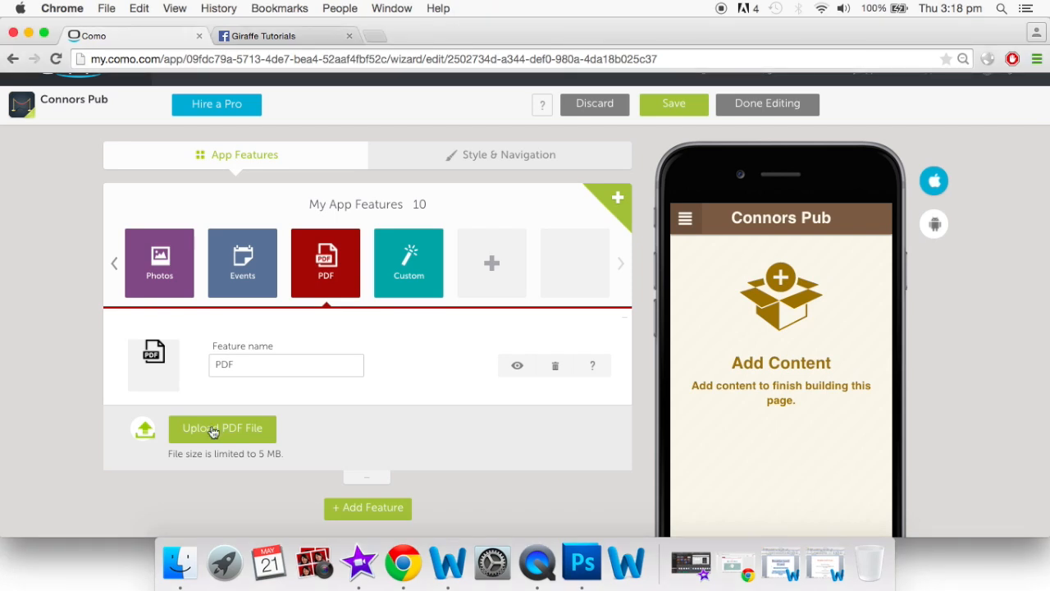
pyautogui.click(213, 430)
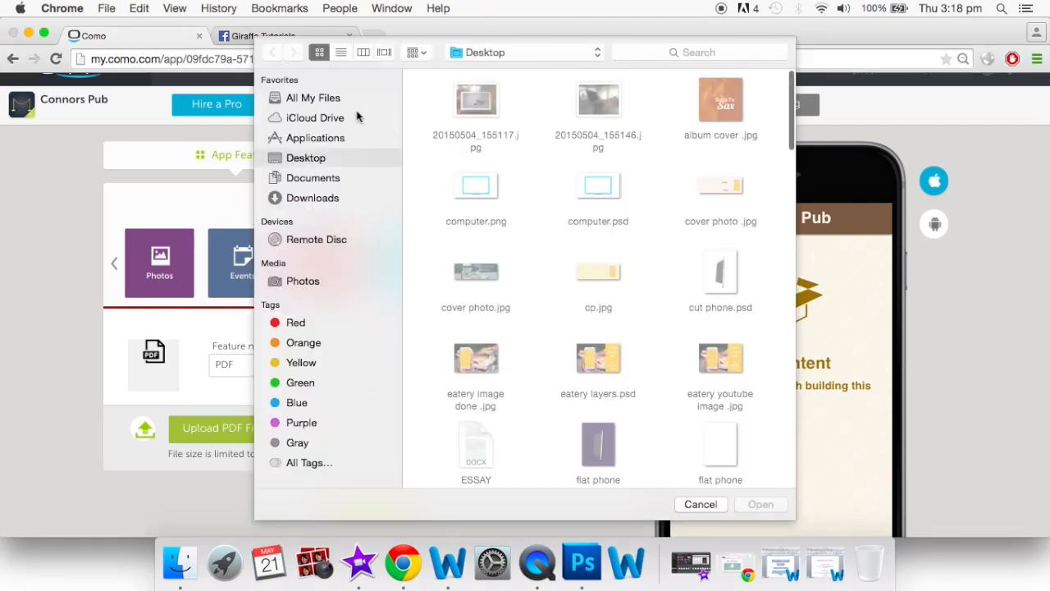
pyautogui.click(321, 178)
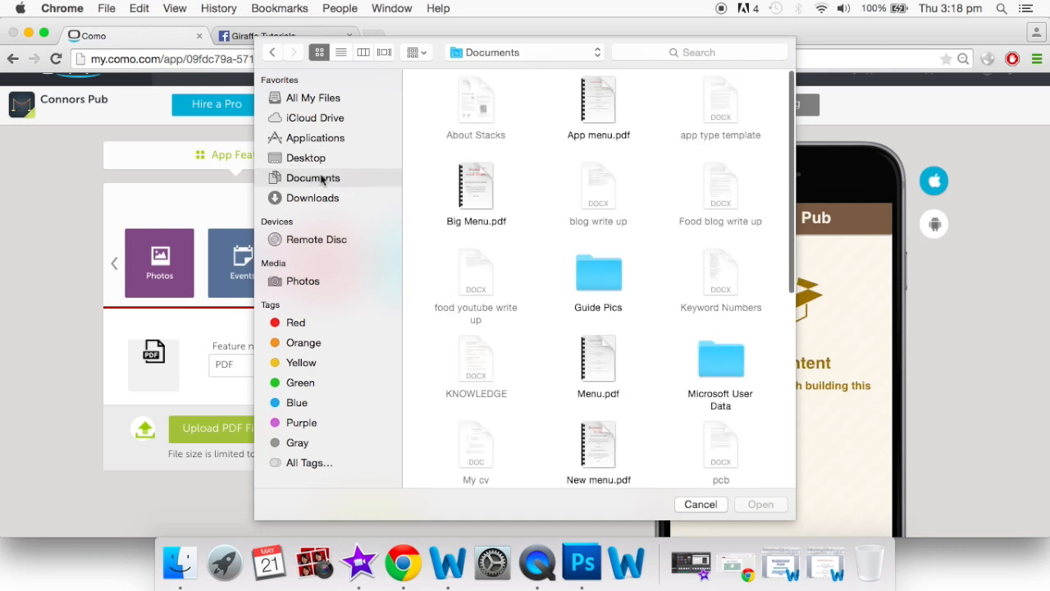
pyautogui.click(596, 102)
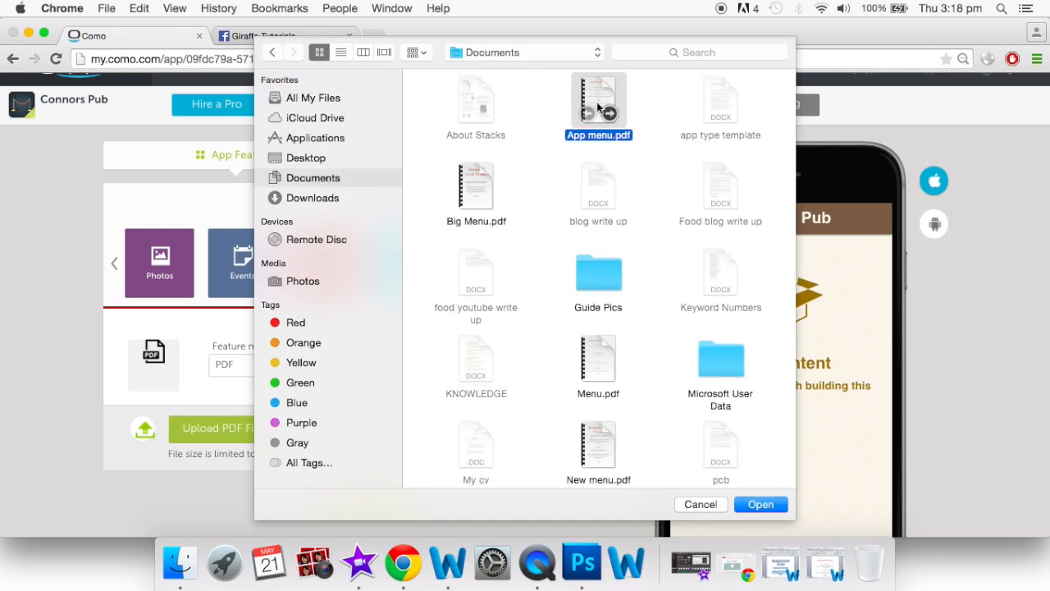
pyautogui.click(759, 502)
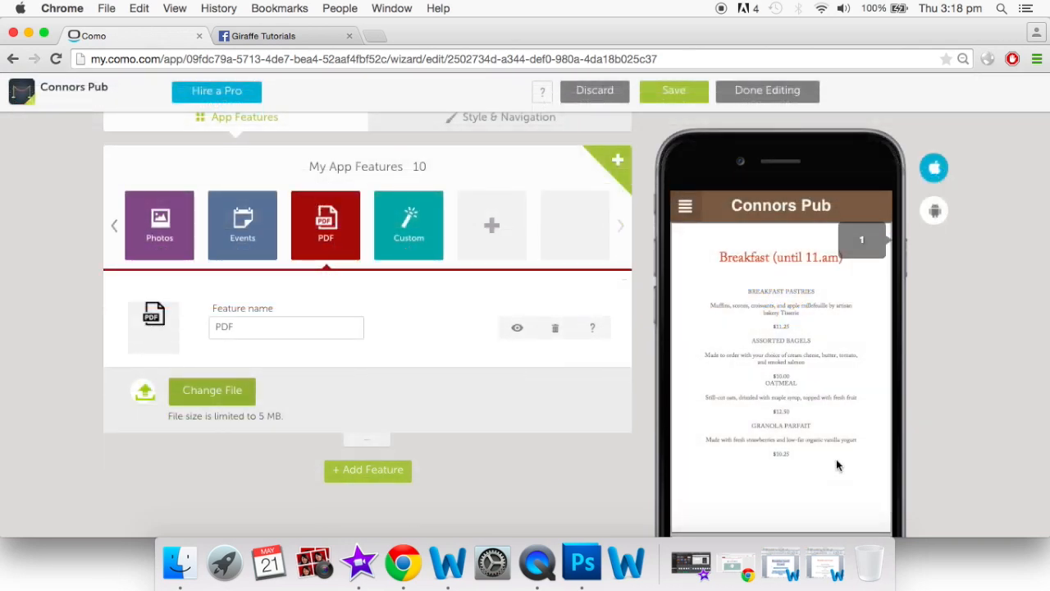
pyautogui.scroll(-2, 837, 465)
pyautogui.scroll(-10, 837, 465)
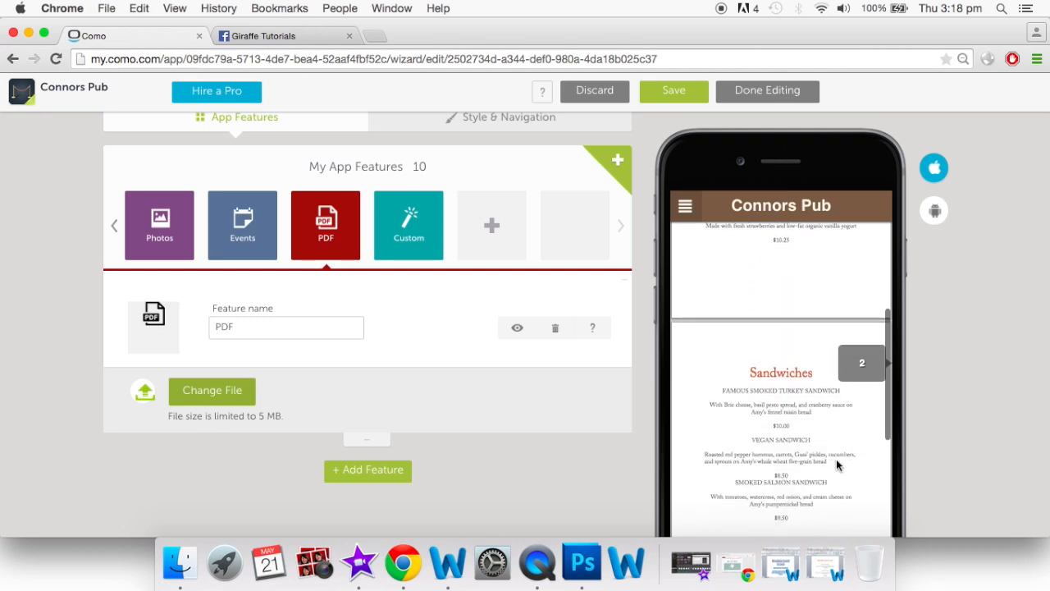
pyautogui.scroll(-2, 837, 465)
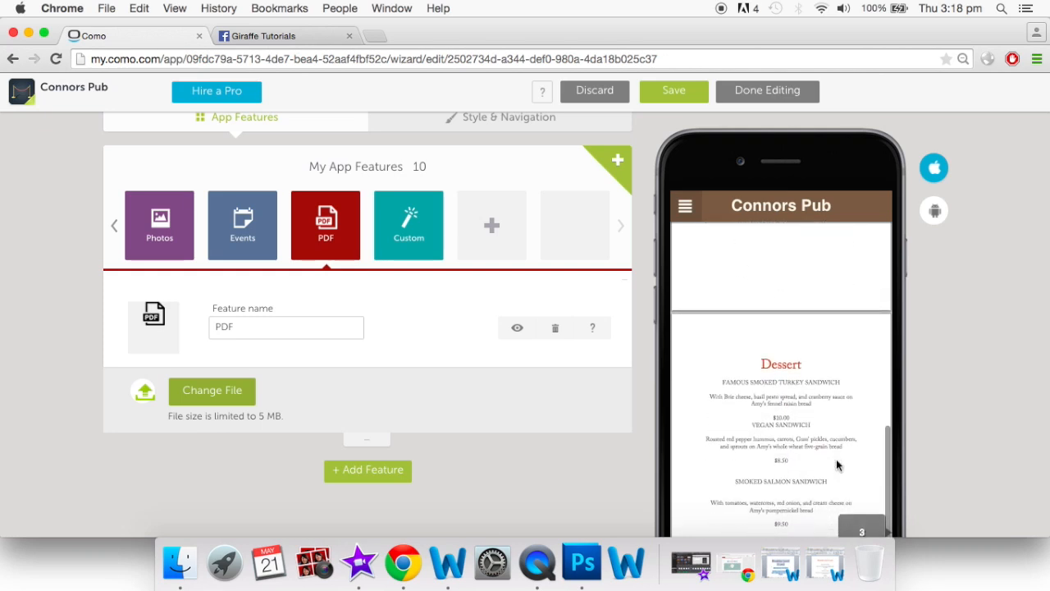
pyautogui.scroll(10, 837, 465)
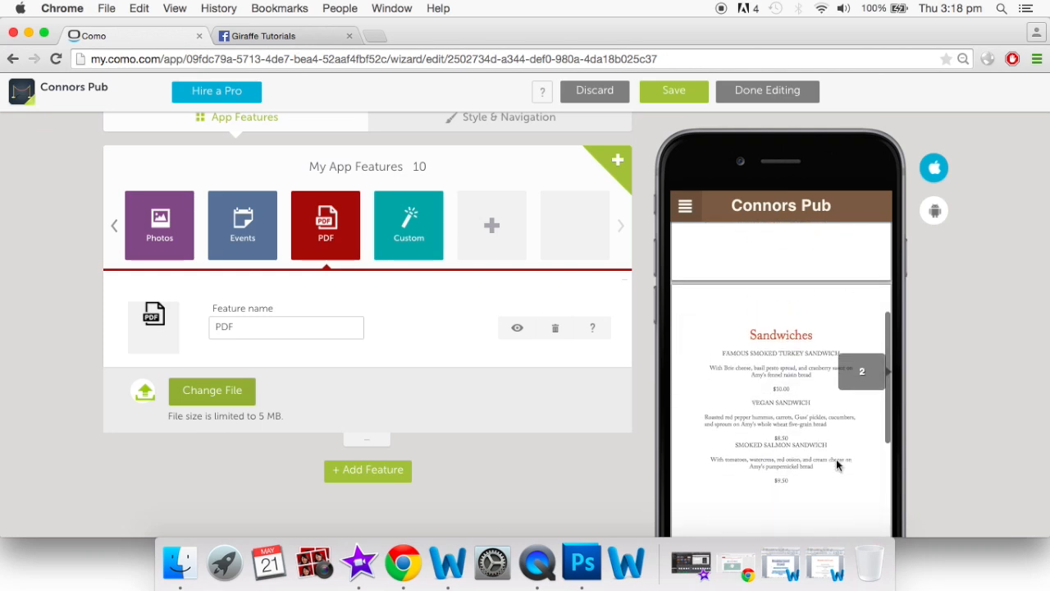
pyautogui.scroll(3, 836, 465)
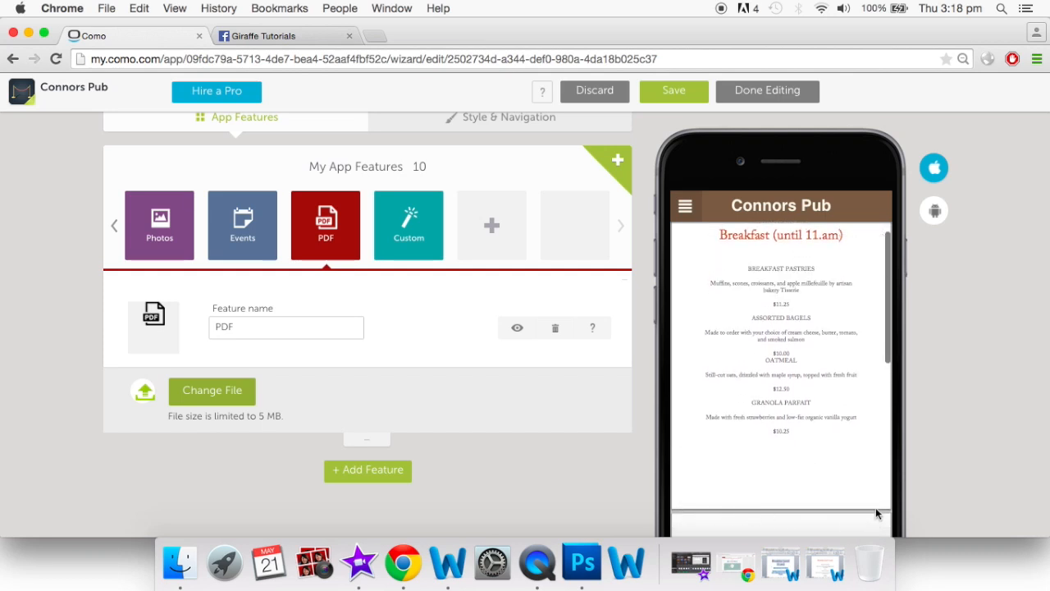
pyautogui.scroll(-1, 832, 419)
pyautogui.scroll(-5, 832, 418)
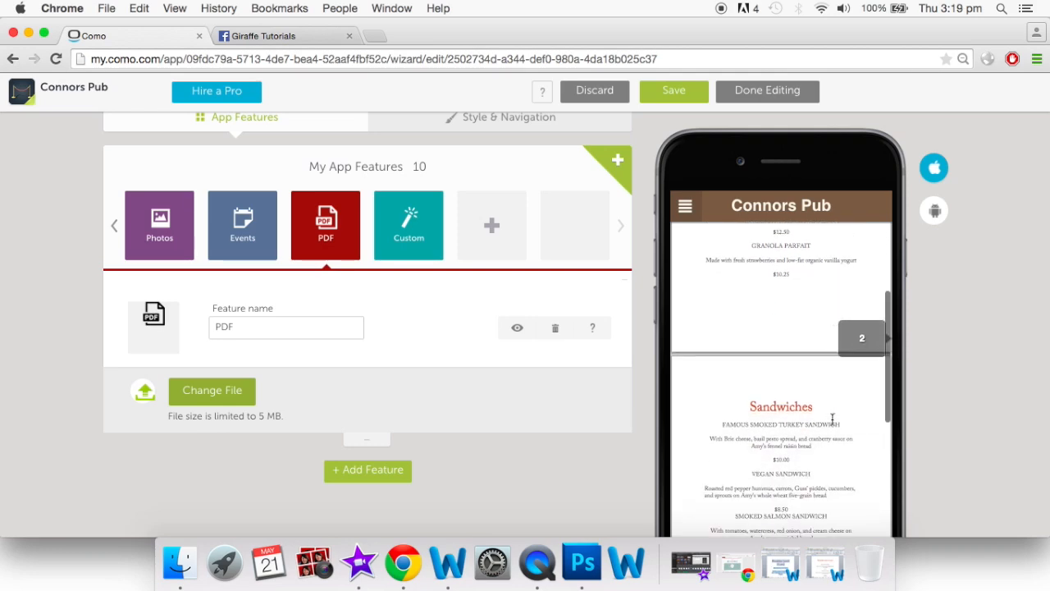
# Restore Document1 in Word and scroll through its menu items down to the Dessert heading
pyautogui.click(780, 565)
pyautogui.press('super+a')
pyautogui.scroll(-3, 777, 394)
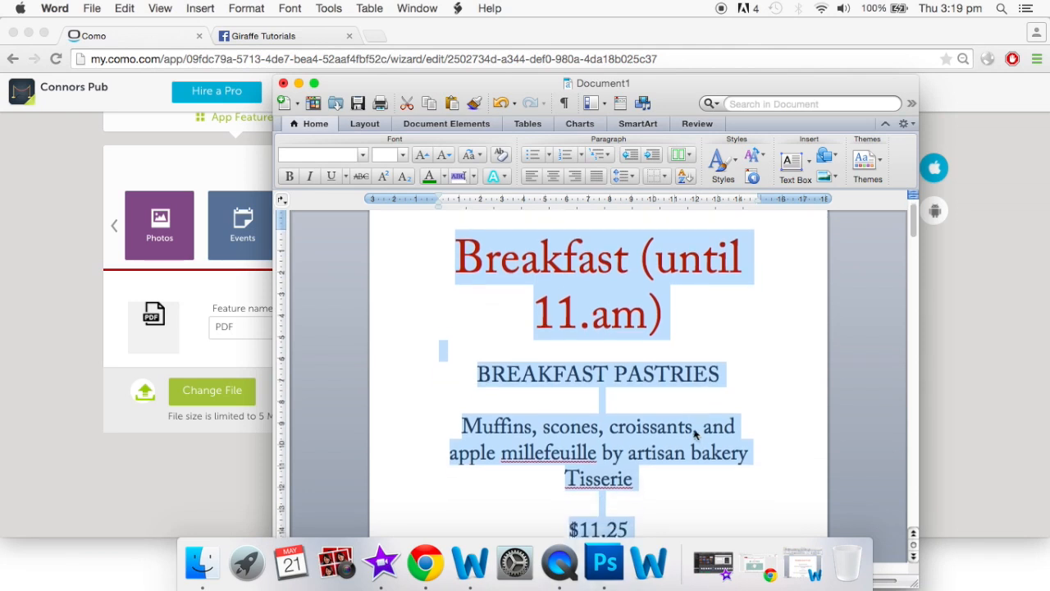
pyautogui.click(777, 389)
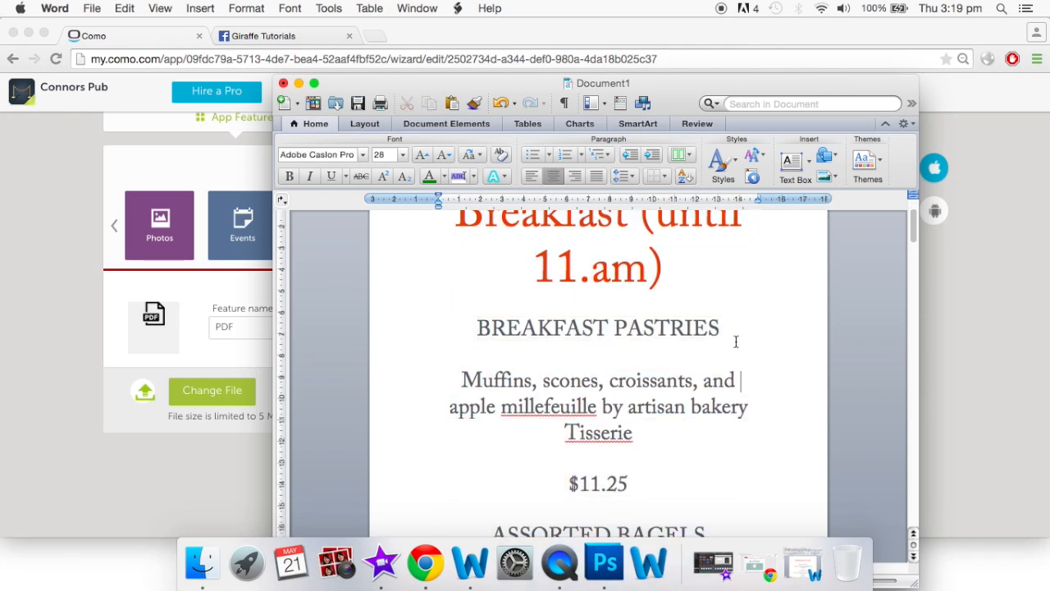
pyautogui.scroll(1, 677, 320)
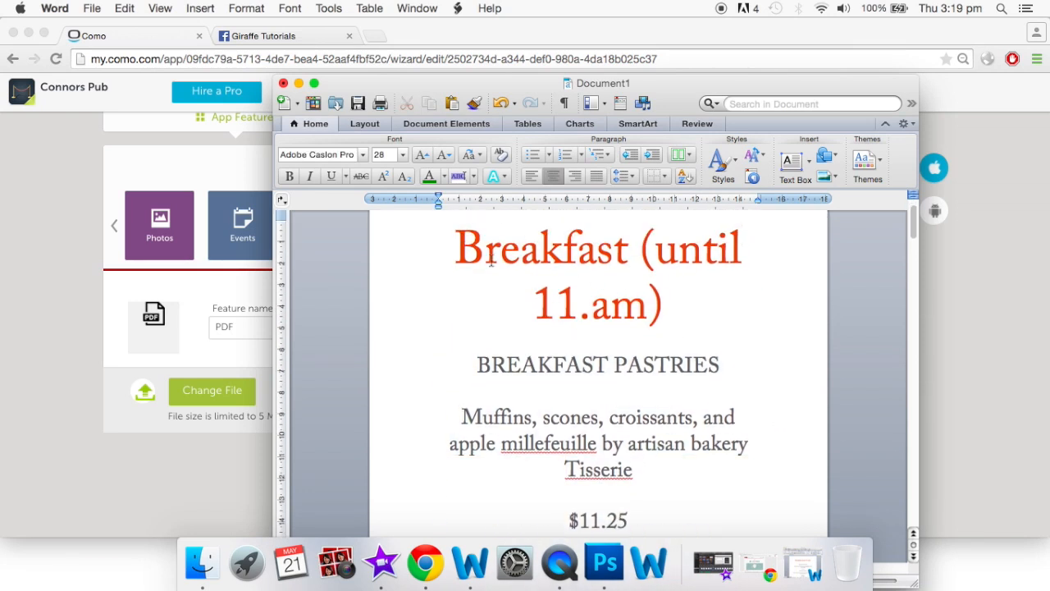
pyautogui.scroll(-3, 607, 422)
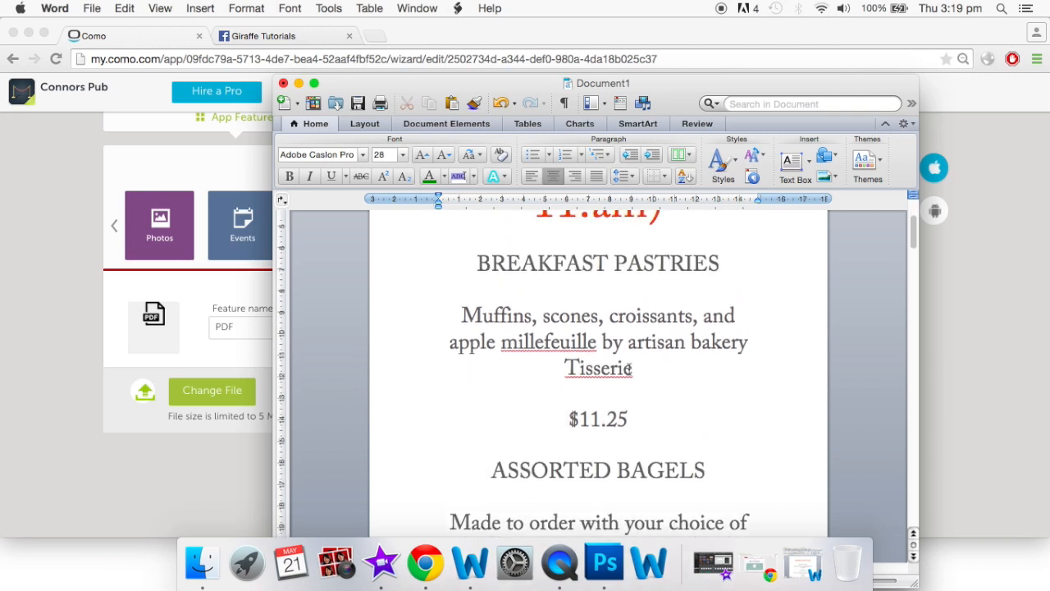
pyautogui.scroll(-2, 629, 369)
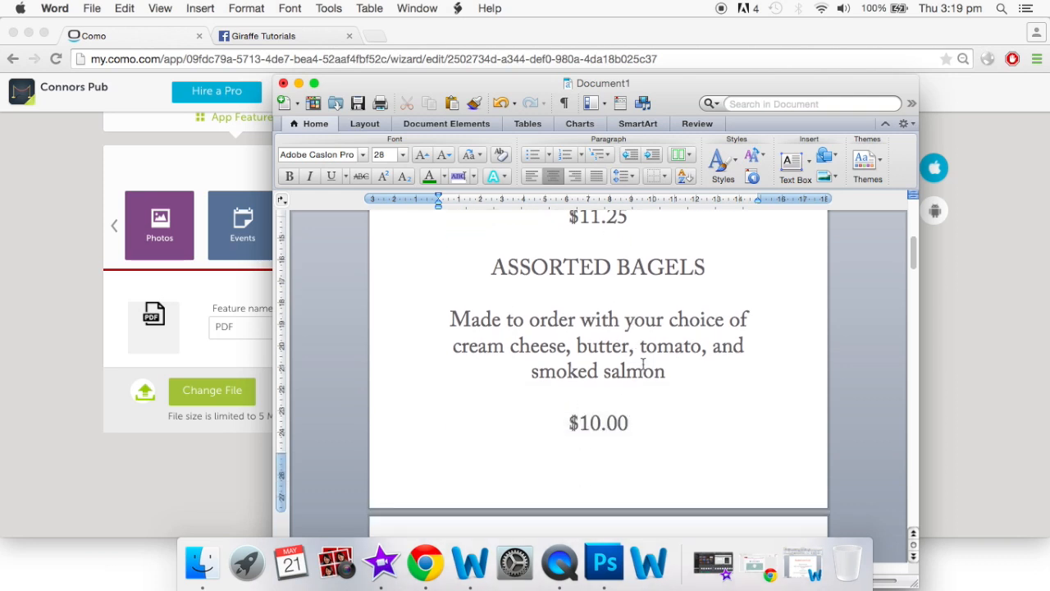
pyautogui.scroll(-10, 656, 403)
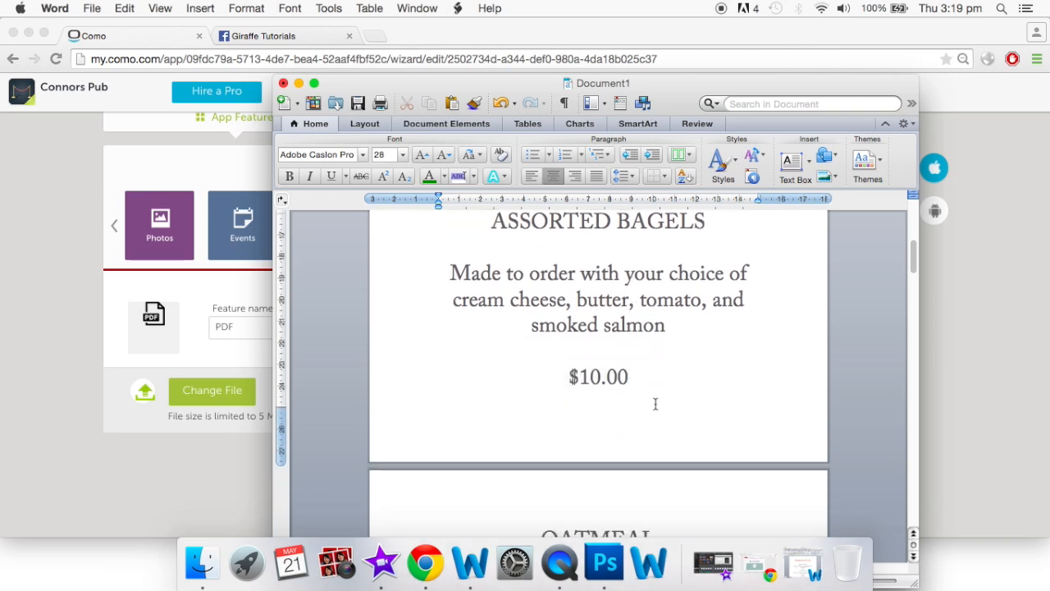
pyautogui.scroll(-5, 656, 403)
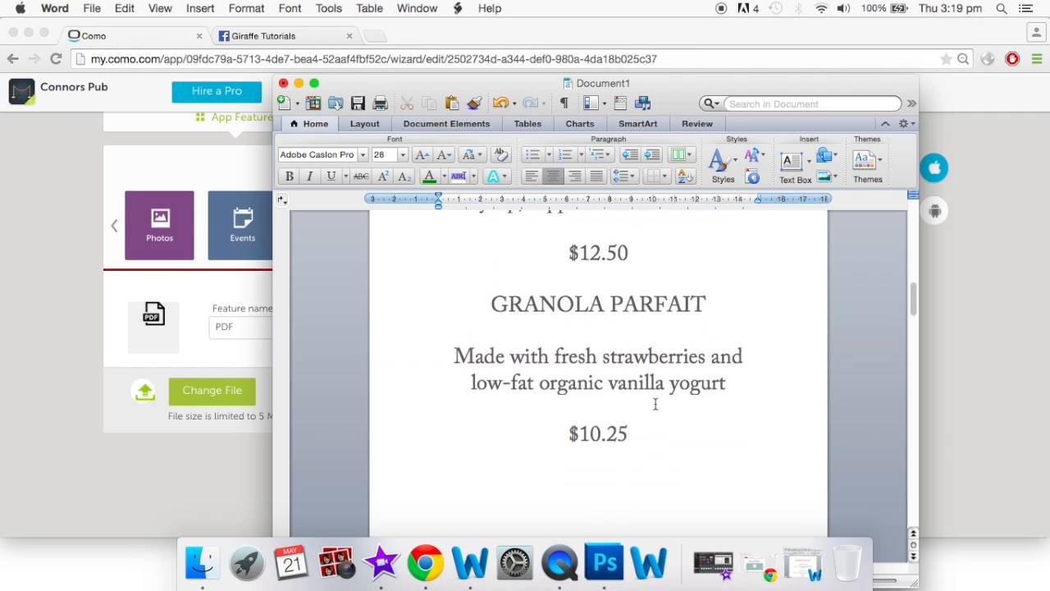
pyautogui.scroll(-3, 694, 466)
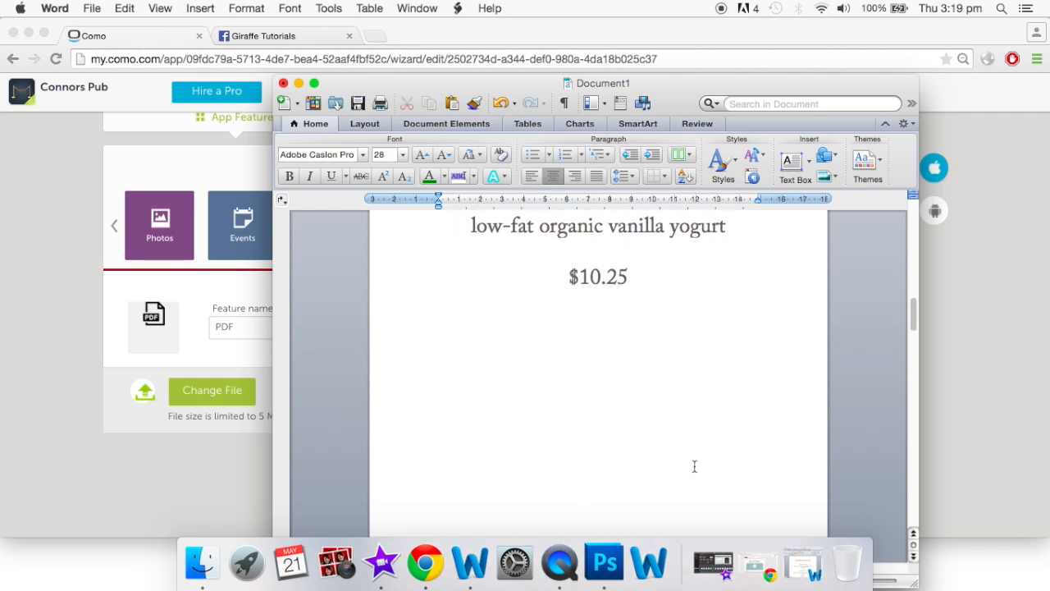
pyautogui.scroll(-20, 694, 466)
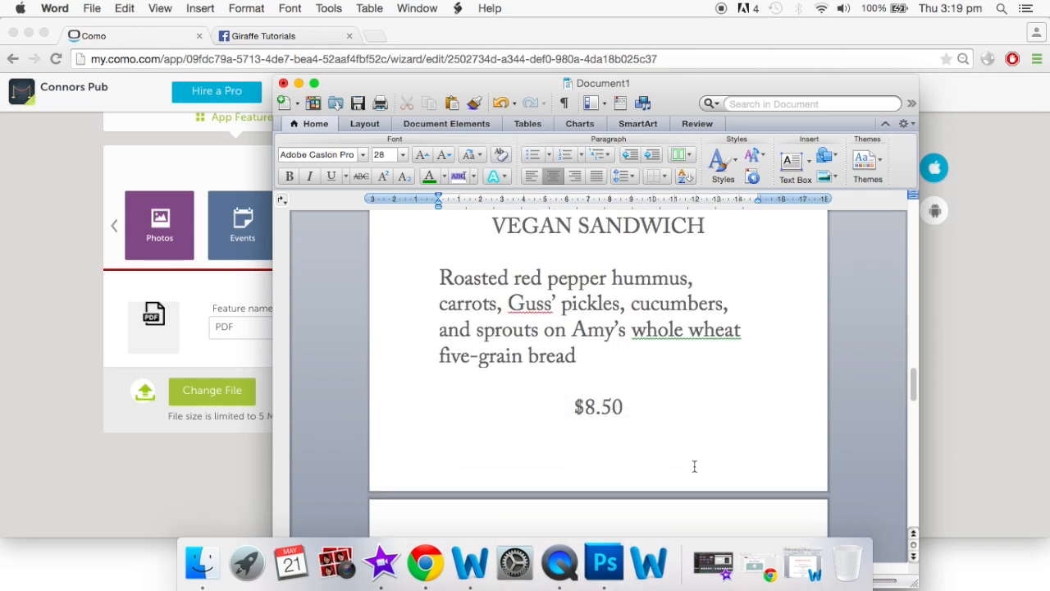
pyautogui.scroll(-15, 694, 466)
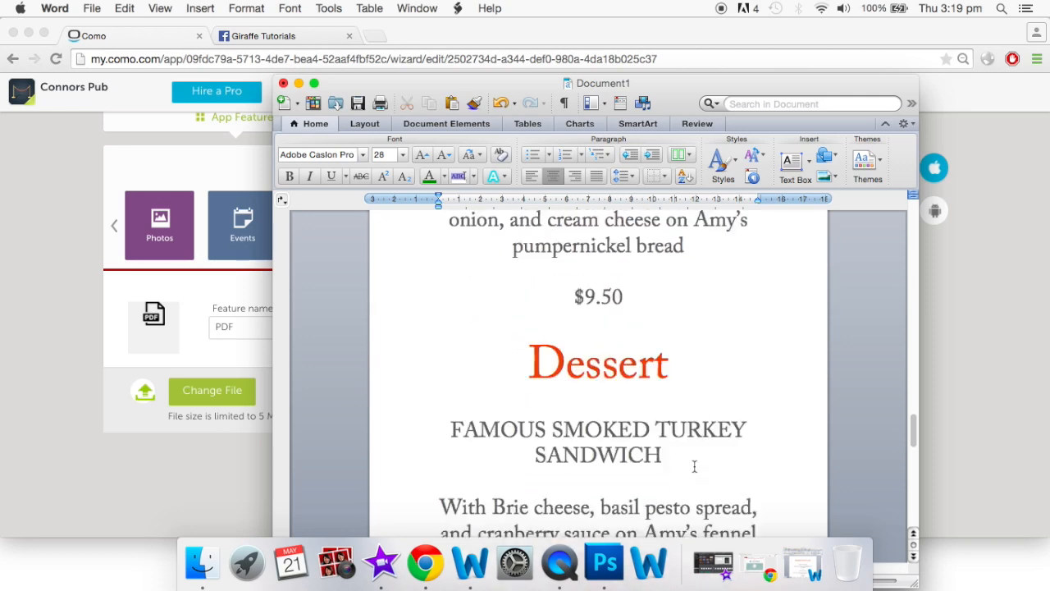
# Replace the PDF feature's file with New menu.pdf from Documents
pyautogui.scroll(-3, 694, 466)
pyautogui.scroll(20, 694, 466)
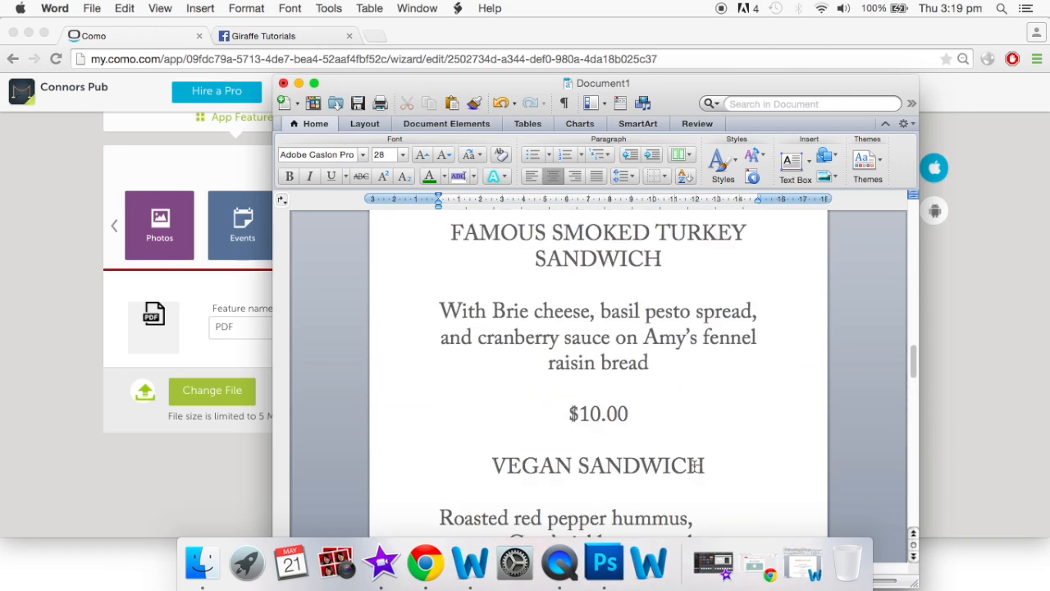
pyautogui.click(299, 83)
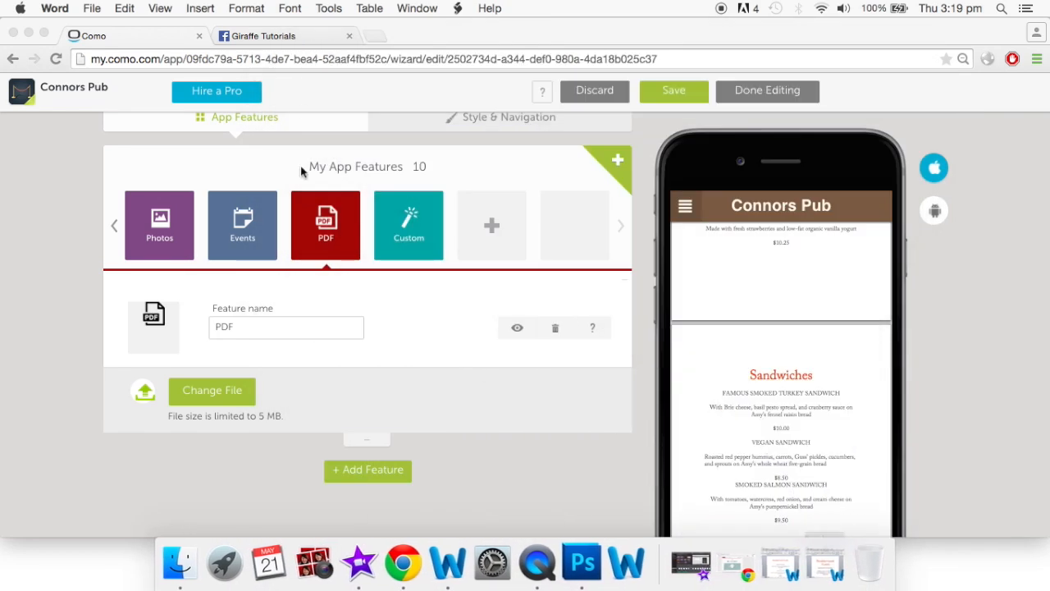
pyautogui.click(229, 397)
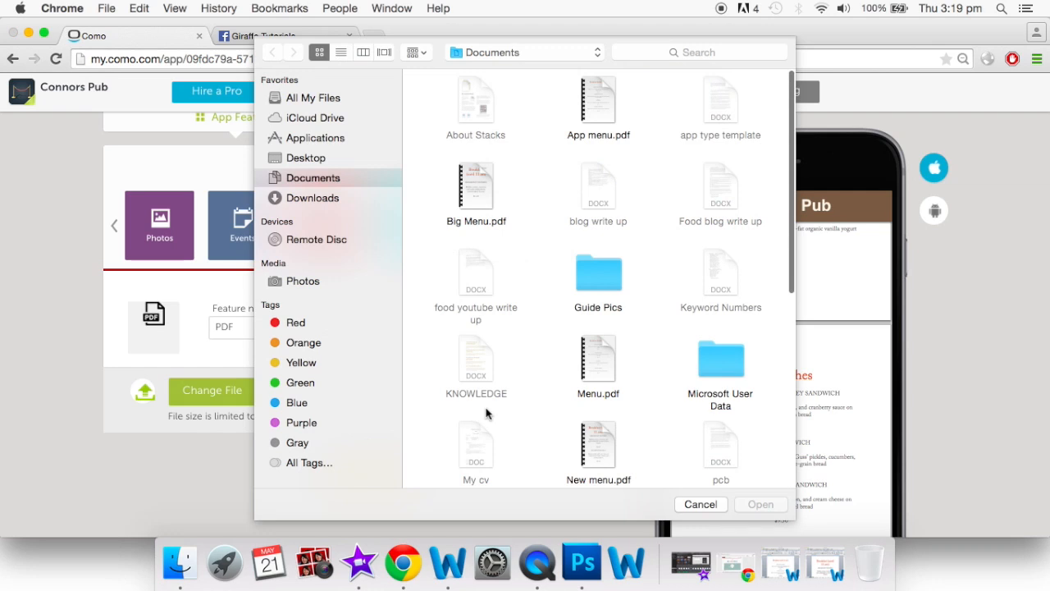
pyautogui.scroll(-2, 486, 414)
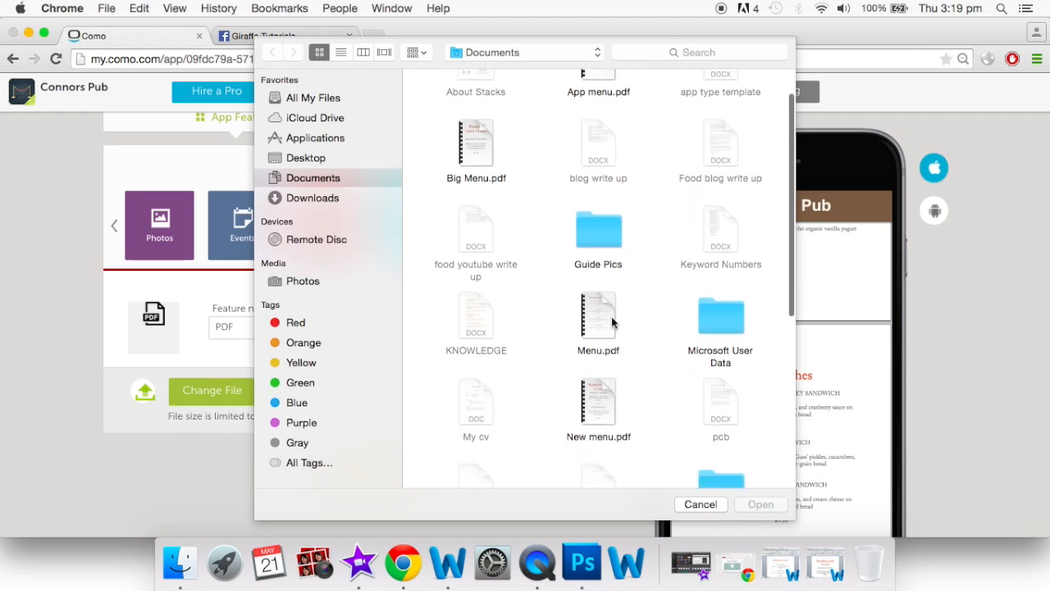
pyautogui.click(597, 411)
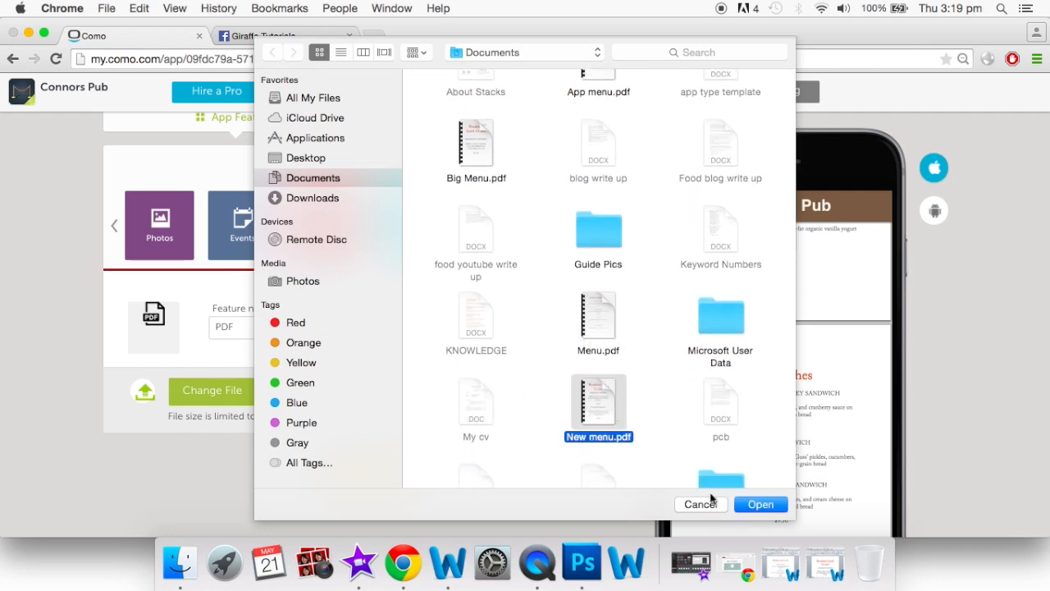
pyautogui.click(761, 504)
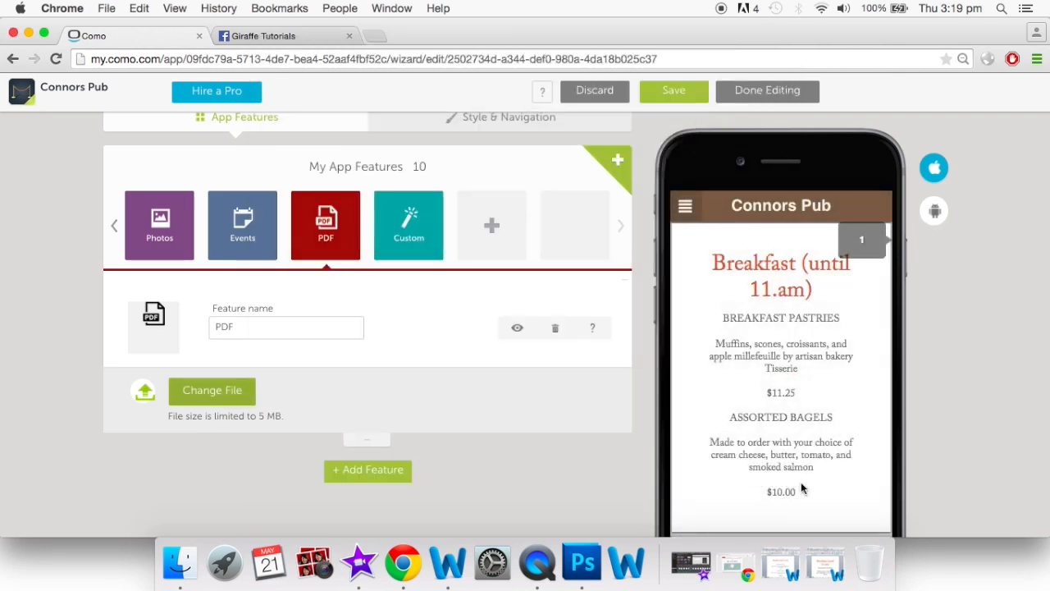
pyautogui.scroll(-5, 773, 422)
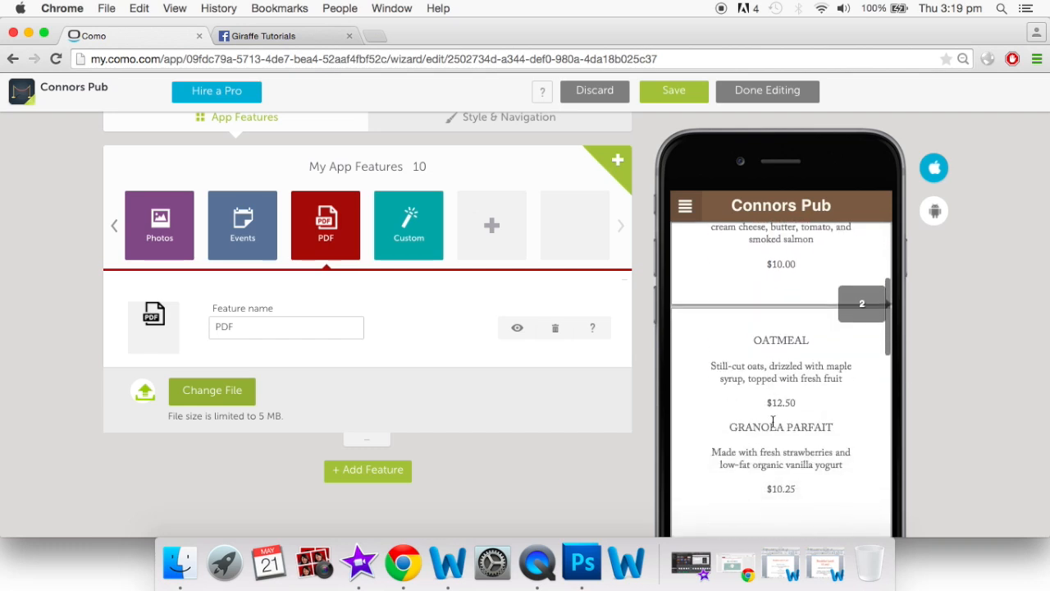
pyautogui.scroll(-5, 773, 421)
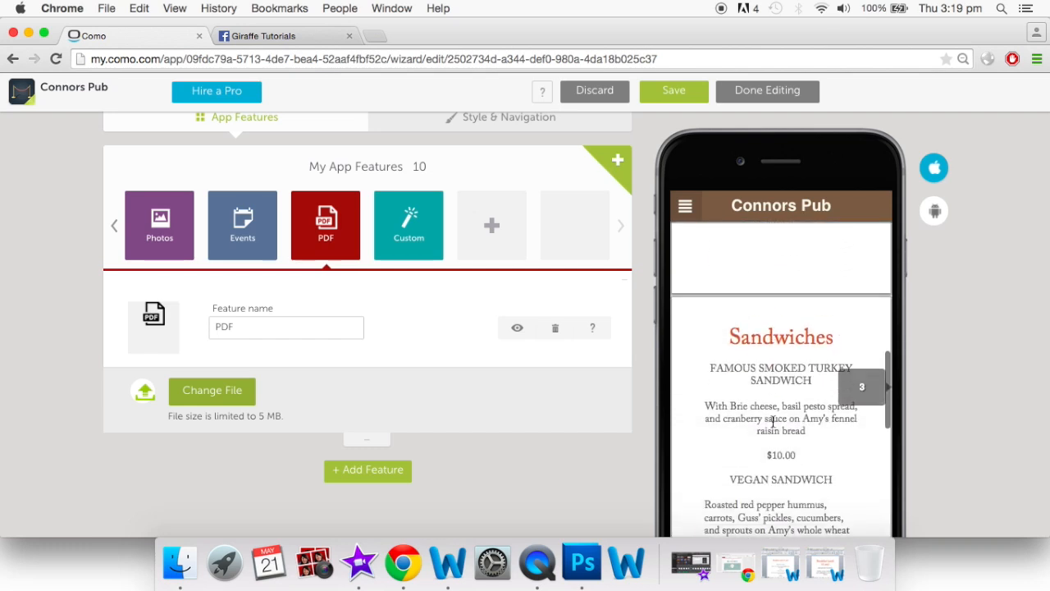
pyautogui.scroll(-5, 773, 422)
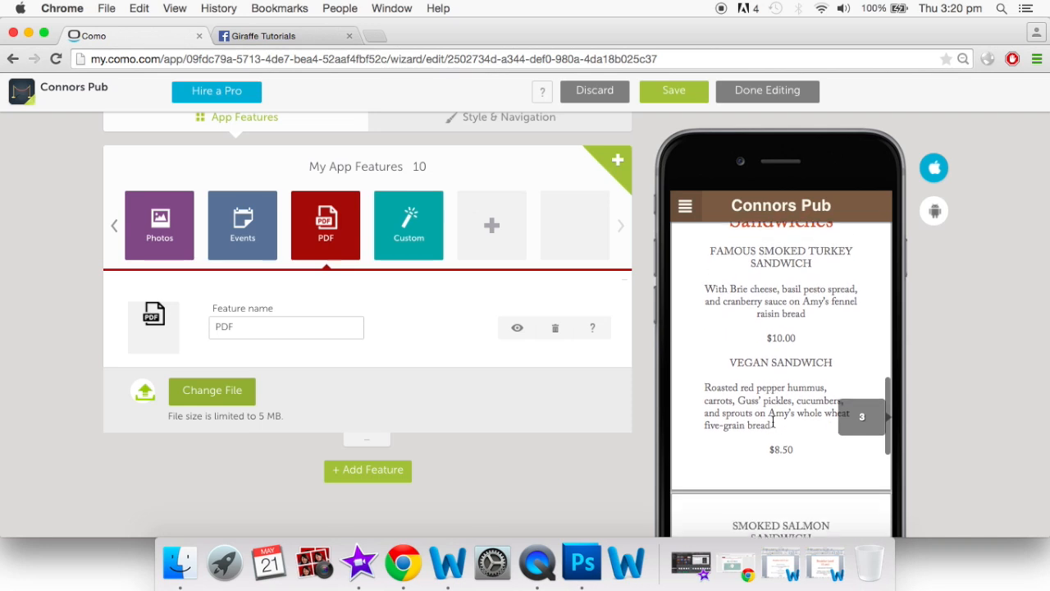
pyautogui.scroll(-5, 773, 422)
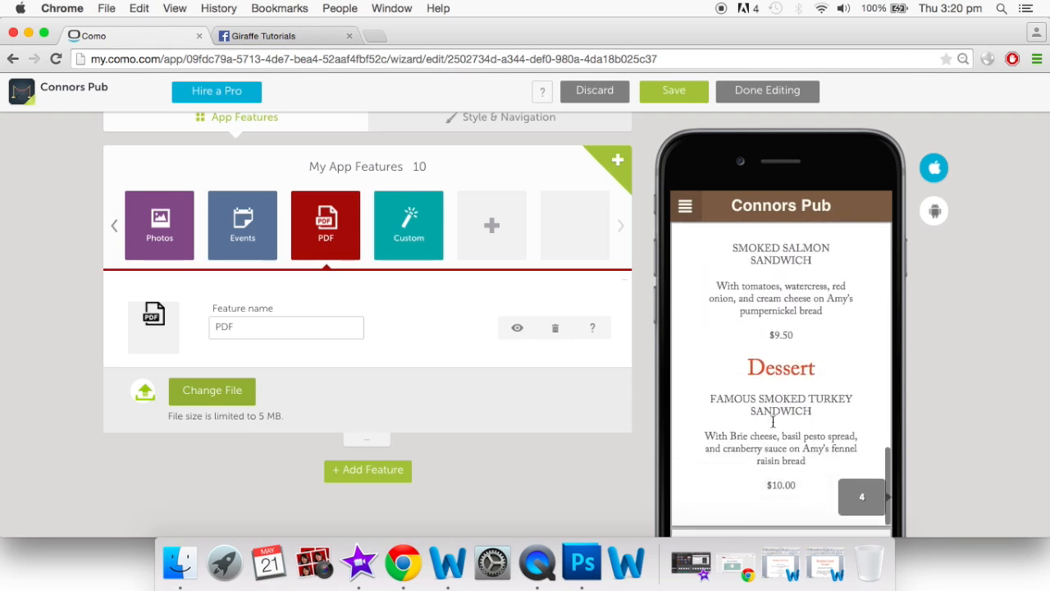
pyautogui.scroll(6, 773, 422)
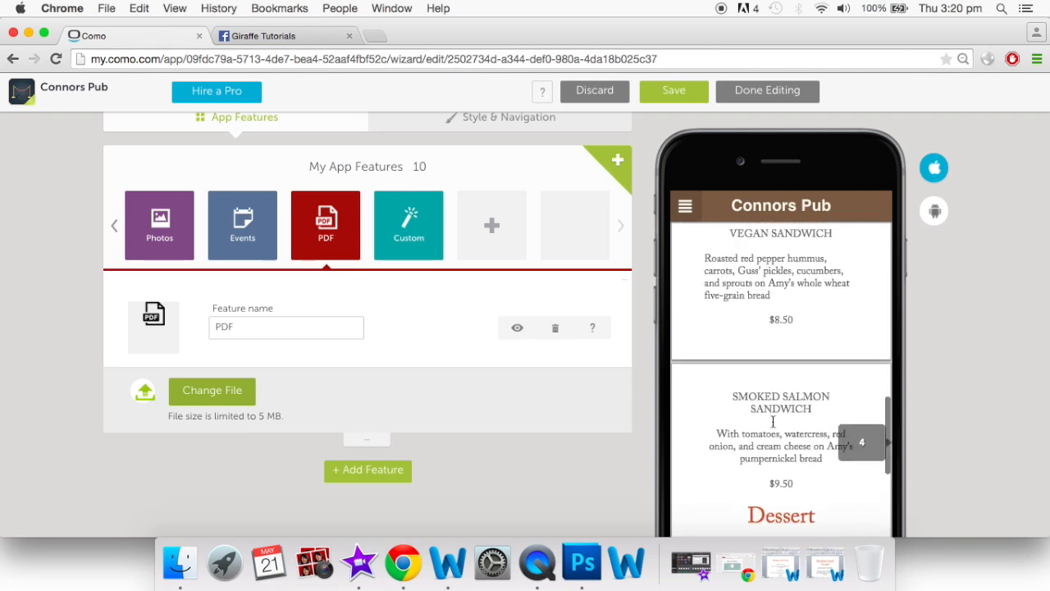
pyautogui.scroll(10, 773, 422)
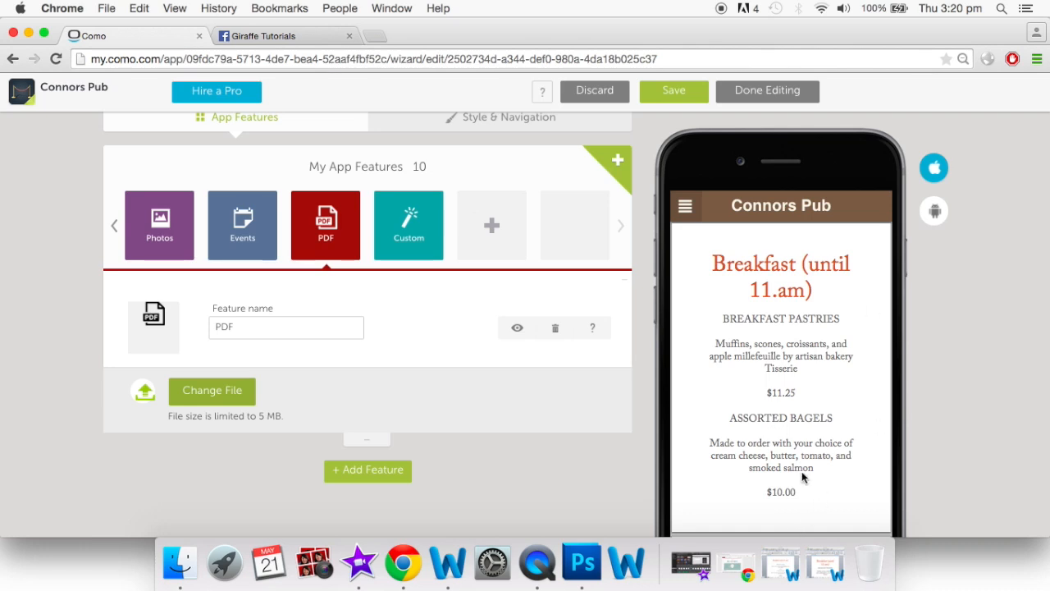
# Open the Custom feature and replace its placeholder content with 'Breakfast menu'
pyautogui.click(420, 251)
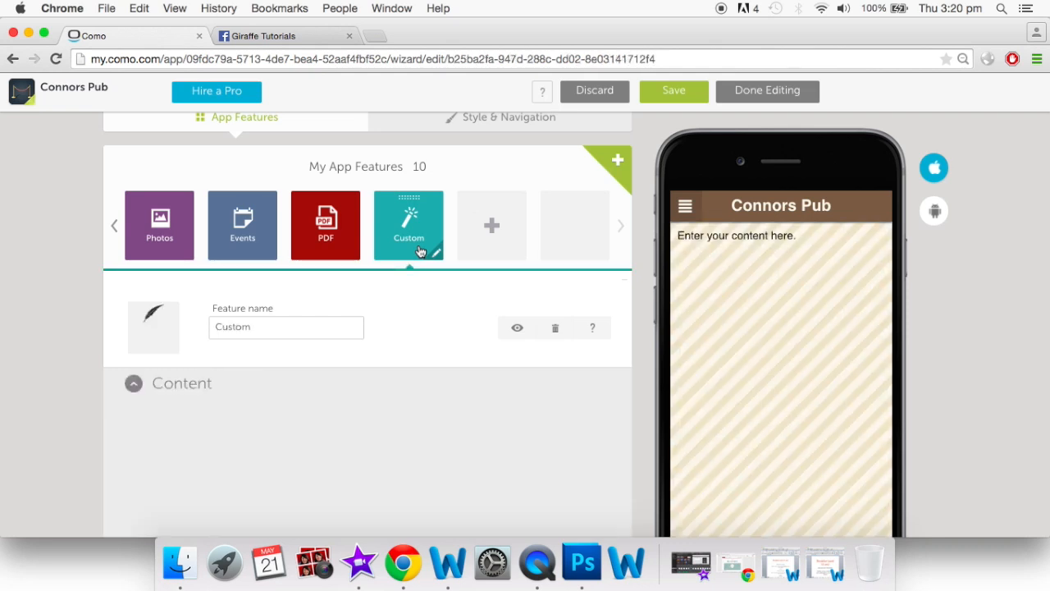
pyautogui.scroll(-3, 436, 355)
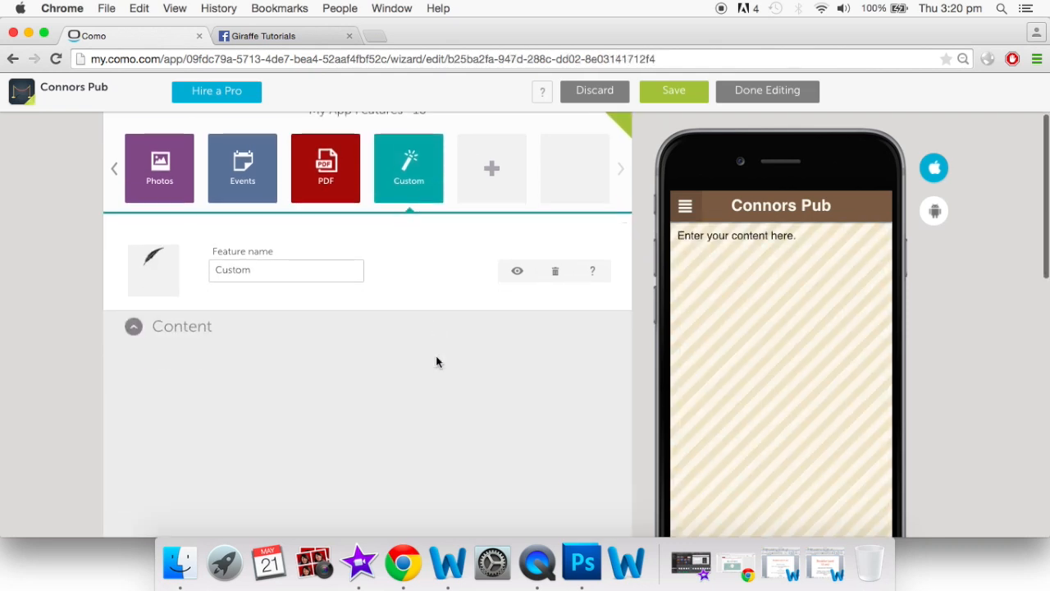
pyautogui.scroll(-2, 329, 408)
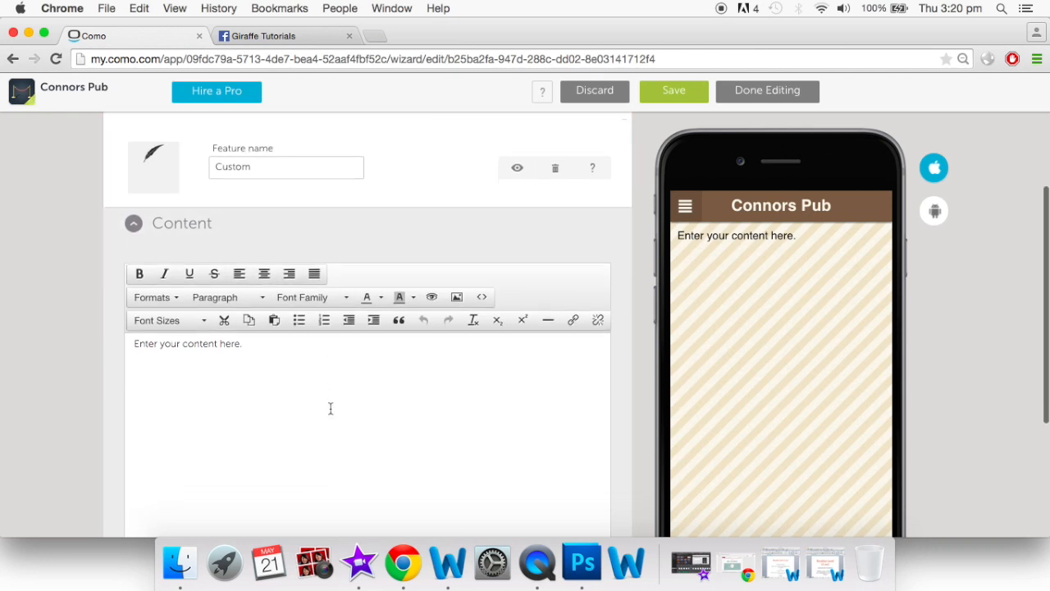
pyautogui.click(270, 343)
pyautogui.press('BackSpace')
pyautogui.press('BackSpace')
pyautogui.press('BackSpace')
pyautogui.press('BackSpace')
pyautogui.press('BackSpace')
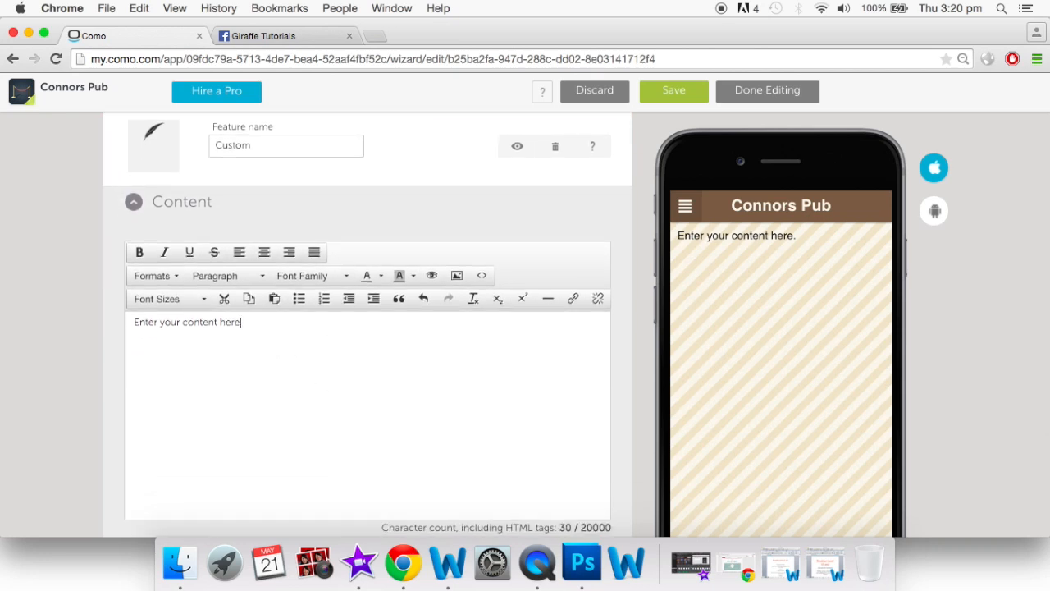
pyautogui.press('BackSpace')
pyautogui.press('BackSpace')
pyautogui.press('BackSpace')
pyautogui.press('BackSpace')
pyautogui.press('BackSpace')
pyautogui.press('BackSpace')
pyautogui.press('BackSpace')
pyautogui.press('BackSpace')
pyautogui.press('BackSpace')
pyautogui.press('BackSpace')
pyautogui.press('BackSpace')
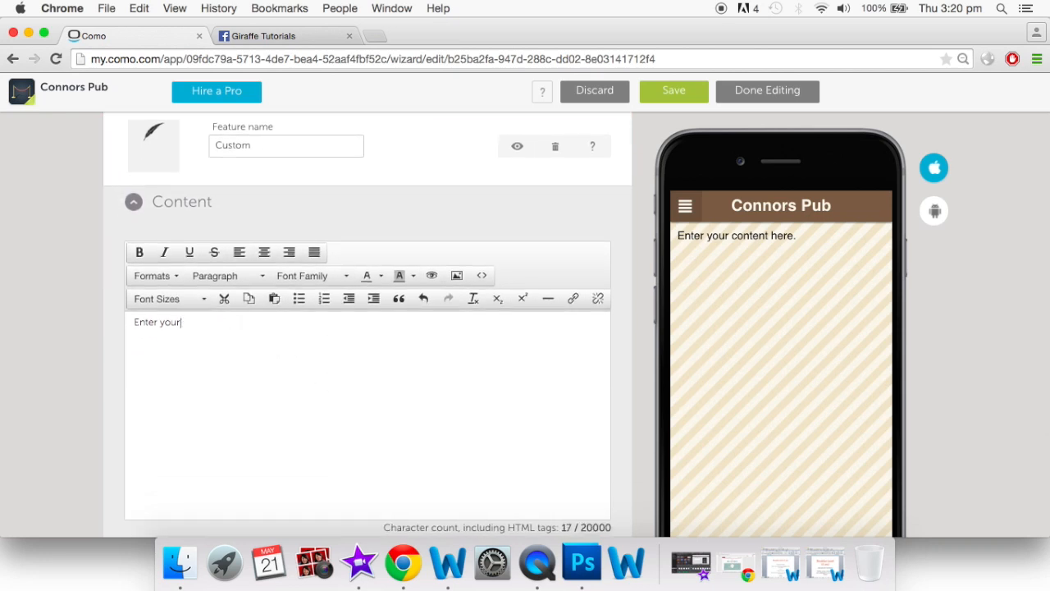
pyautogui.press('BackSpace')
pyautogui.press('BackSpace')
pyautogui.press('BackSpace')
pyautogui.press('BackSpace')
pyautogui.press('BackSpace')
pyautogui.press('BackSpace')
pyautogui.press('BackSpace')
pyautogui.press('BackSpace')
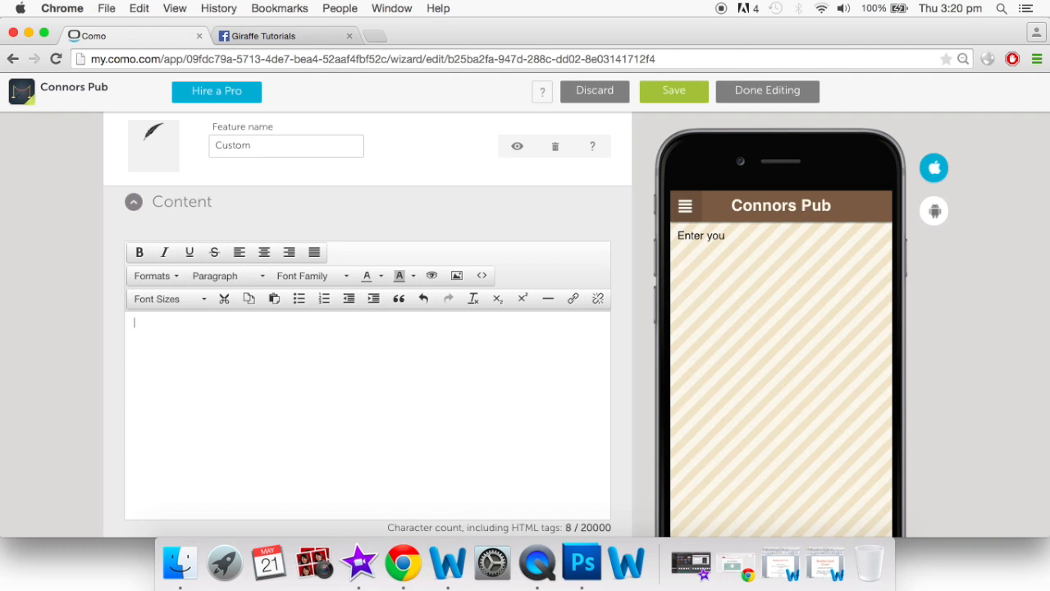
pyautogui.write('Brea')
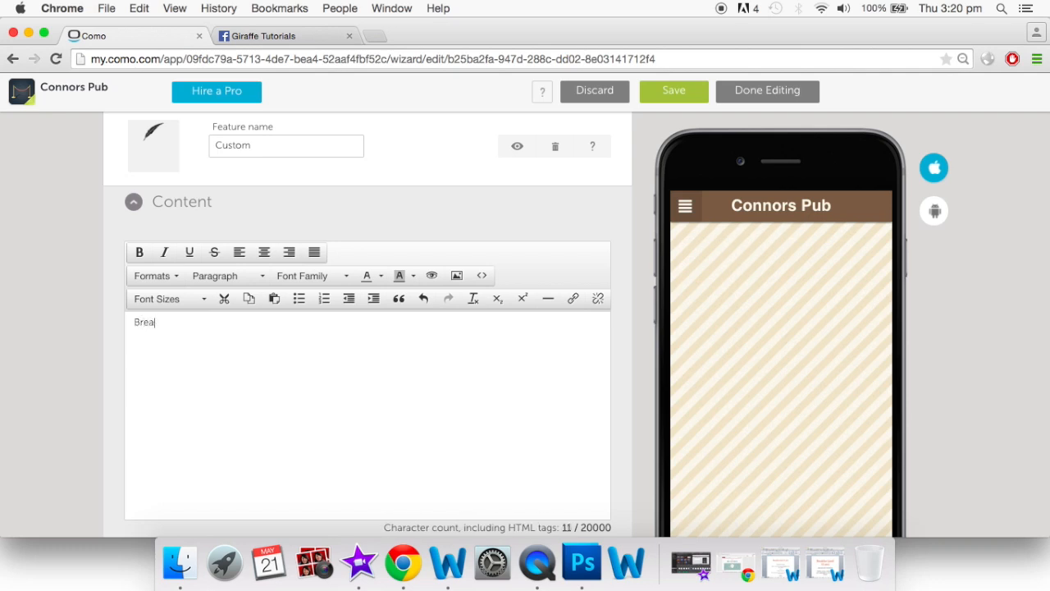
pyautogui.write('kfast menu')
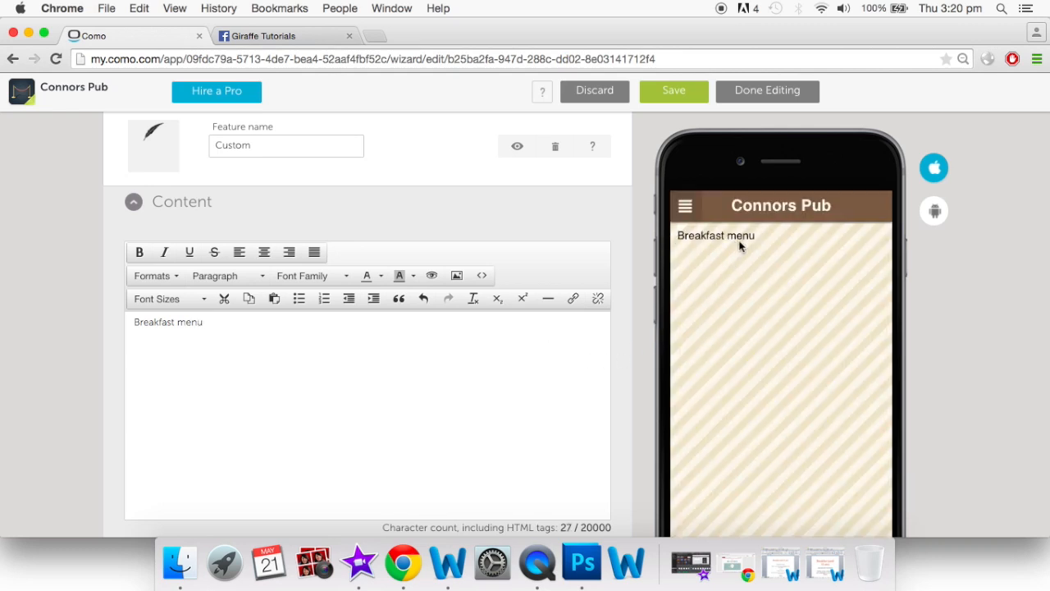
# Select the 'Breakfast menu' line and look through the Formats and Font Sizes menus without changes
pyautogui.moveTo(224, 328); pyautogui.dragTo(134, 322)
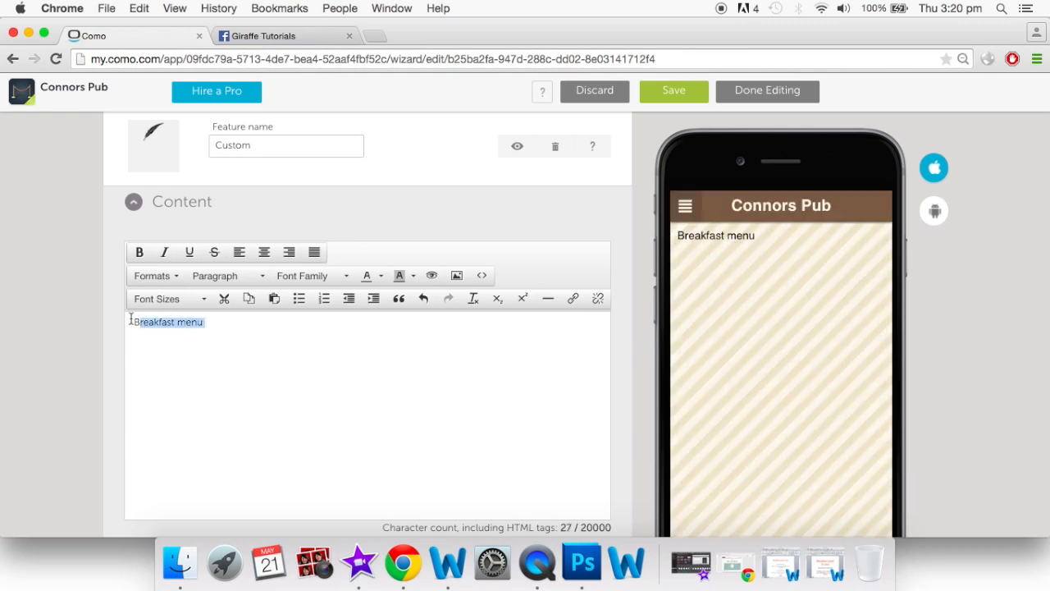
pyautogui.click(174, 280)
pyautogui.click(323, 352)
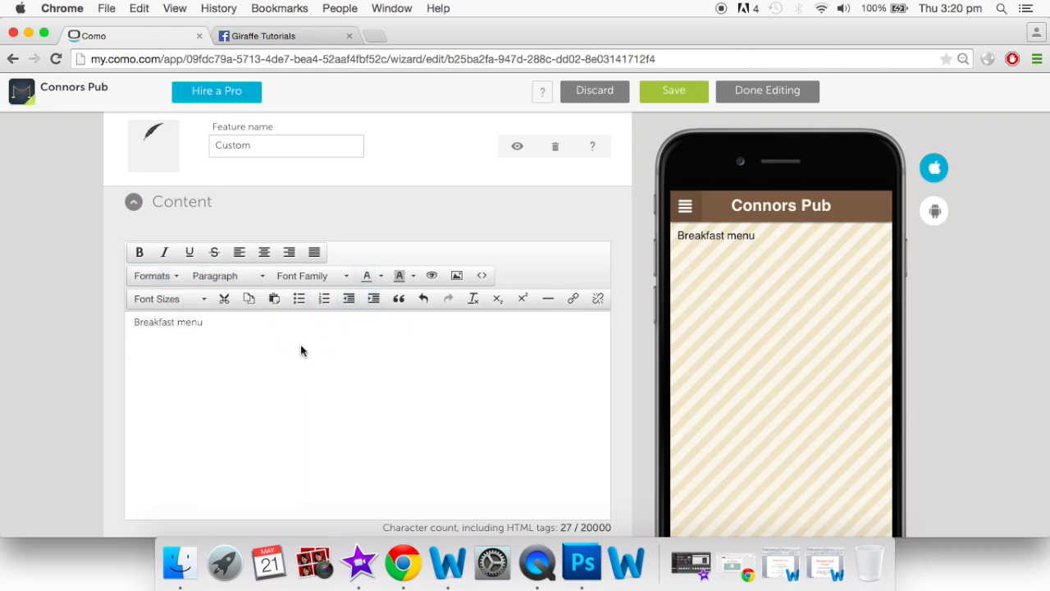
pyautogui.click(198, 302)
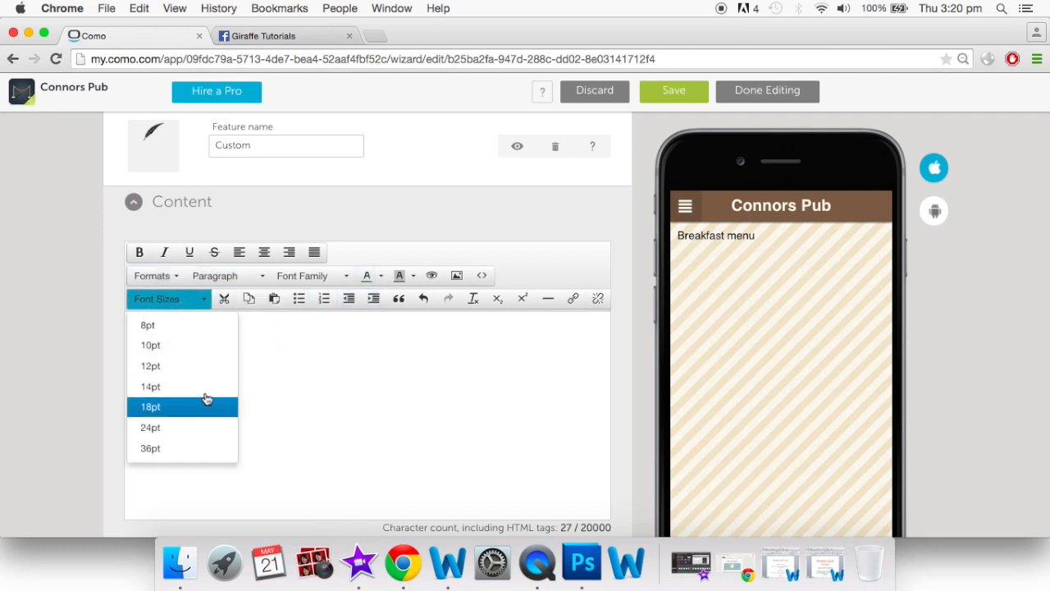
pyautogui.click(317, 377)
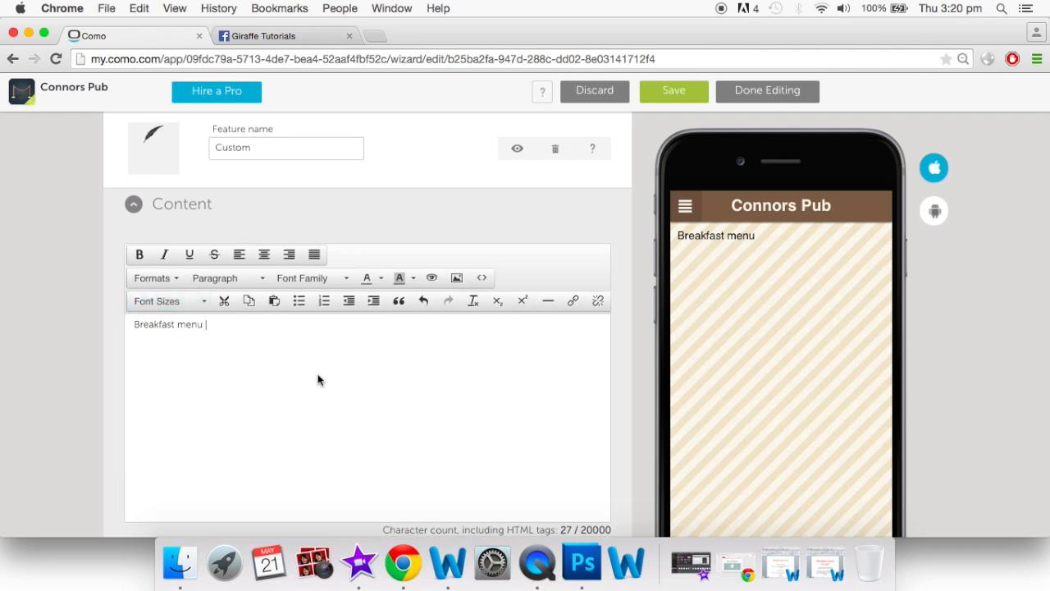
pyautogui.scroll(5, 319, 379)
pyautogui.scroll(2, 317, 379)
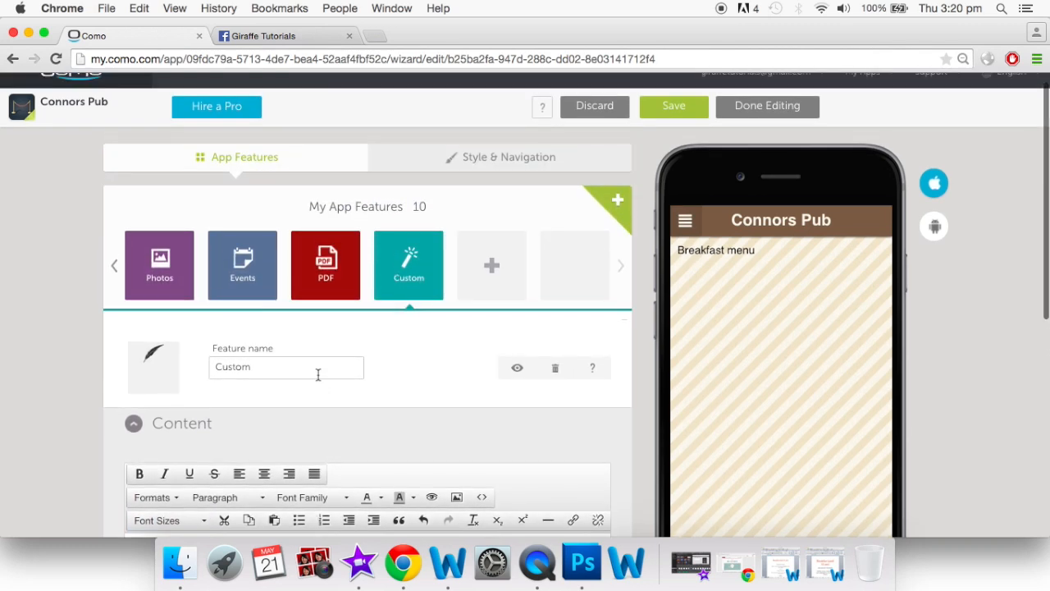
pyautogui.scroll(-2, 319, 375)
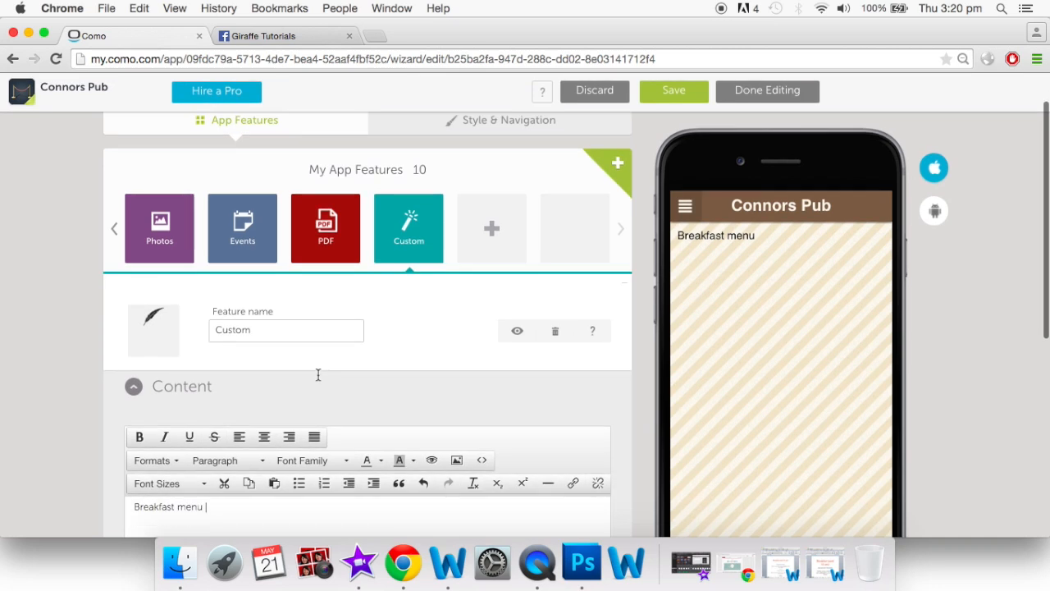
pyautogui.scroll(1, 320, 381)
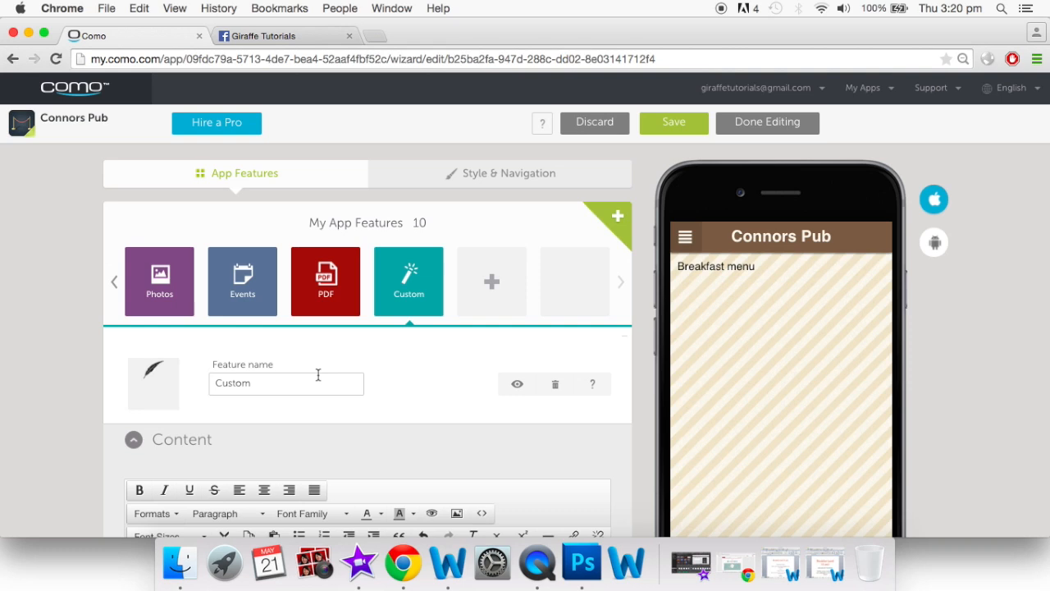
# Apply the Nightlife Scene theme under Style & Navigation and confirm the theme change
pyautogui.click(493, 173)
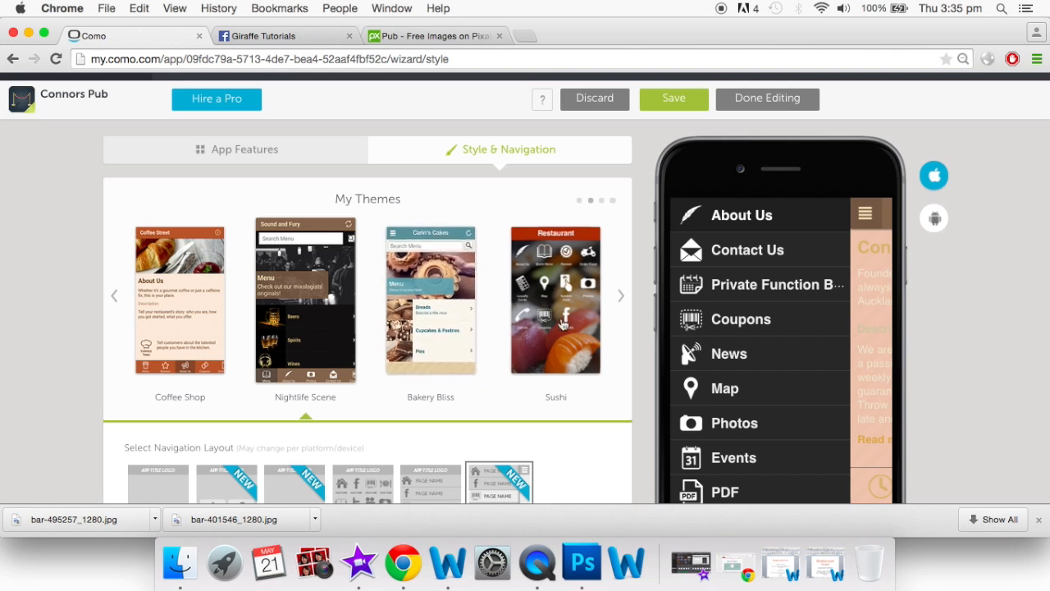
pyautogui.click(622, 297)
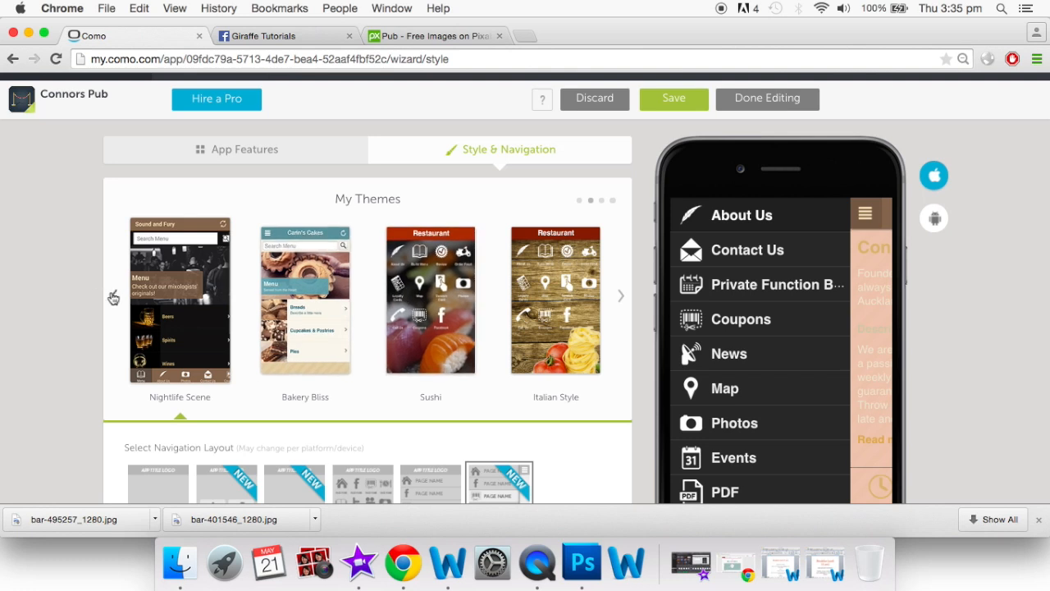
pyautogui.click(185, 314)
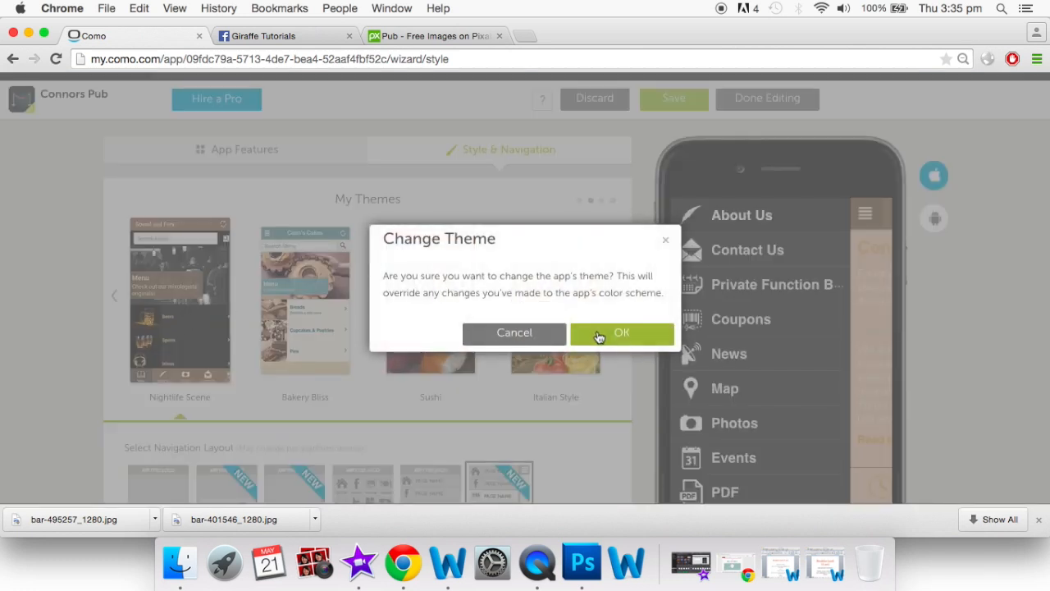
pyautogui.click(598, 333)
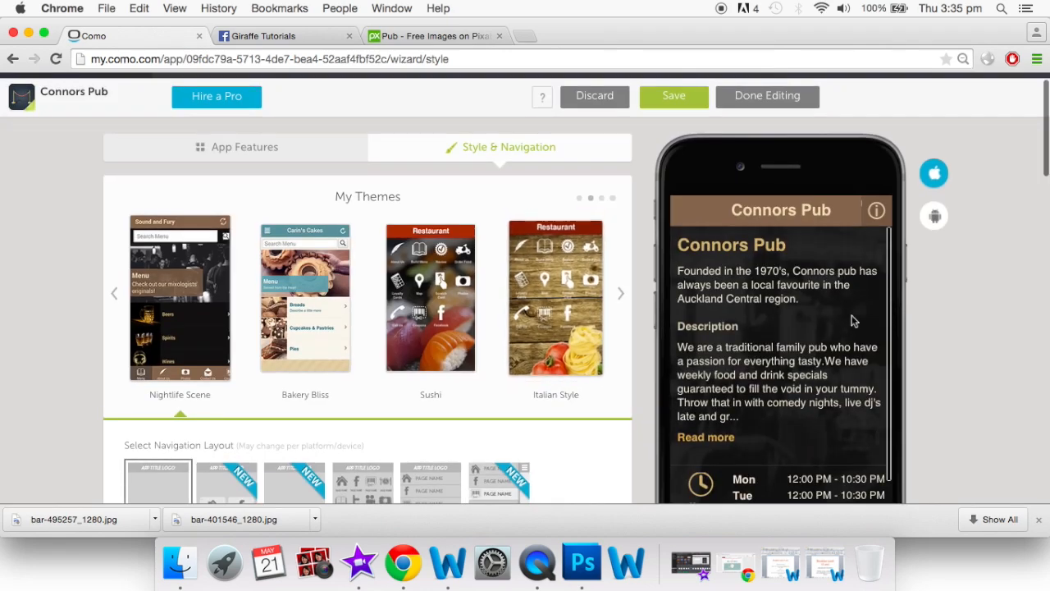
# Switch the app to the grid navigation layout
pyautogui.scroll(-2, 853, 320)
pyautogui.scroll(-10, 853, 320)
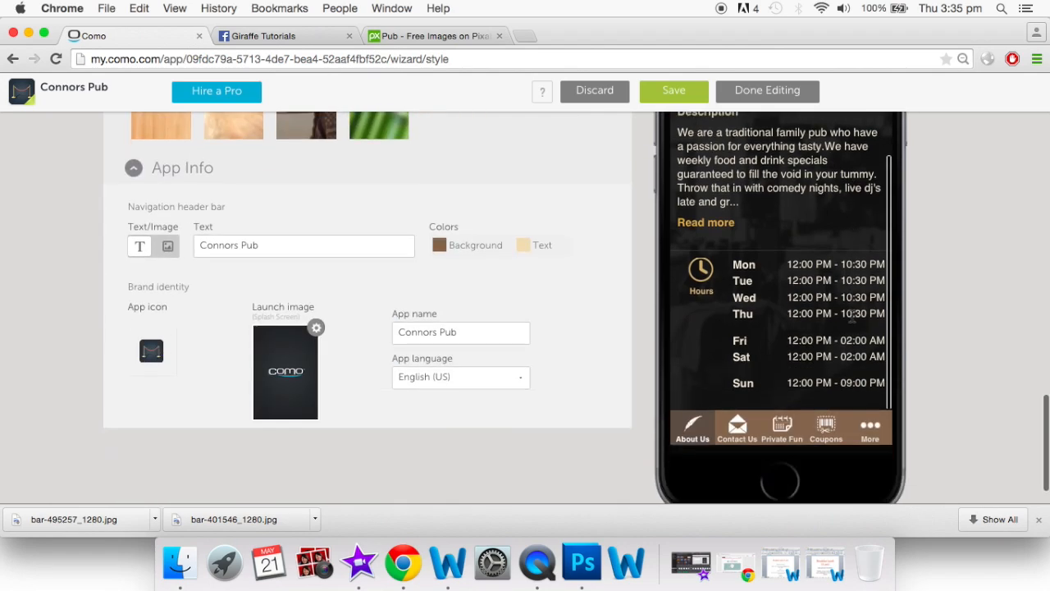
pyautogui.scroll(10, 851, 315)
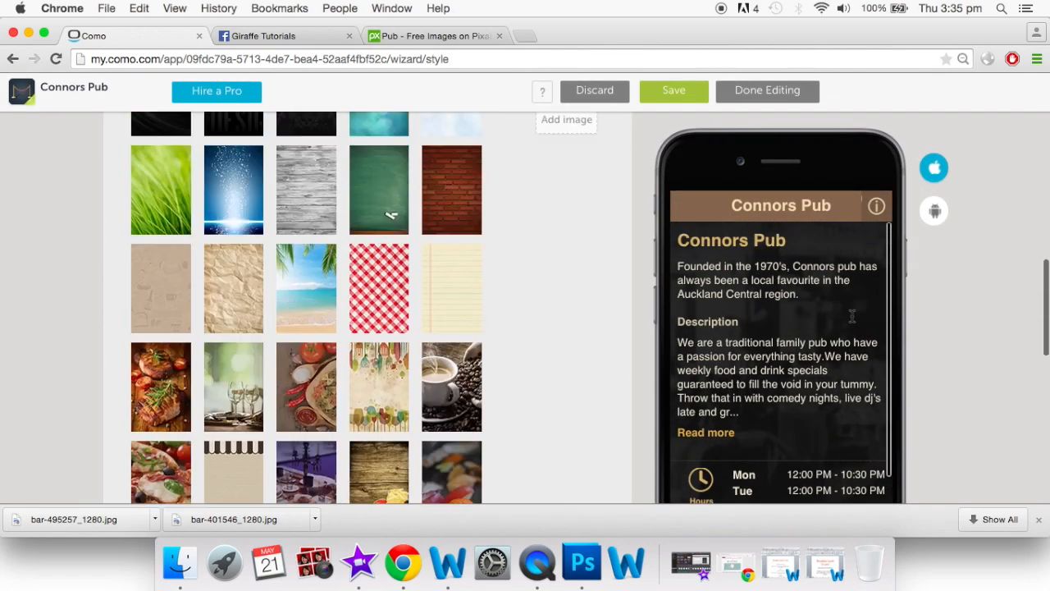
pyautogui.scroll(5, 851, 315)
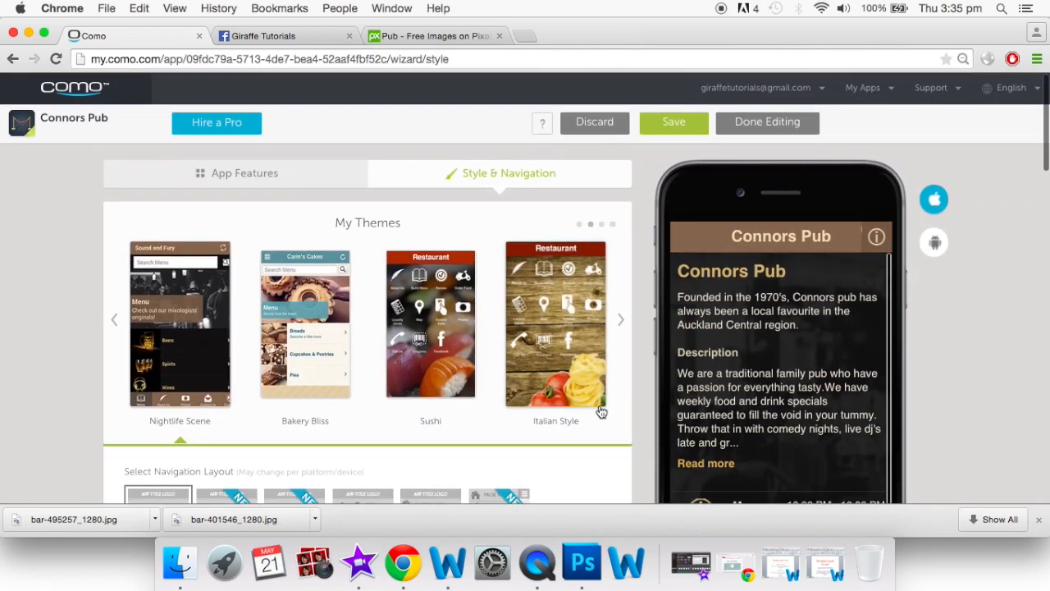
pyautogui.scroll(-1, 601, 416)
pyautogui.scroll(-3, 601, 416)
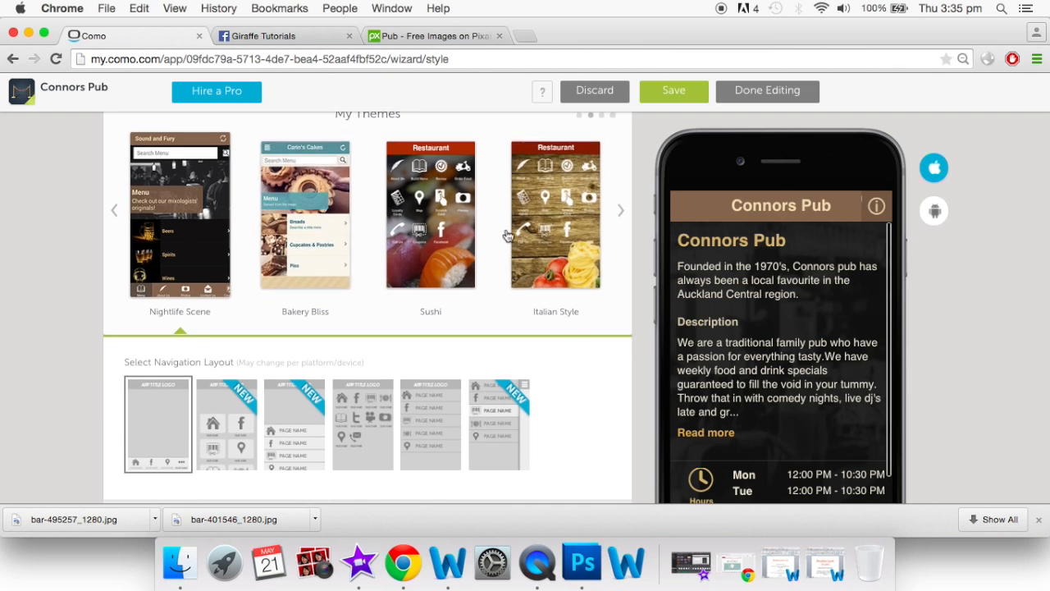
pyautogui.scroll(2, 508, 235)
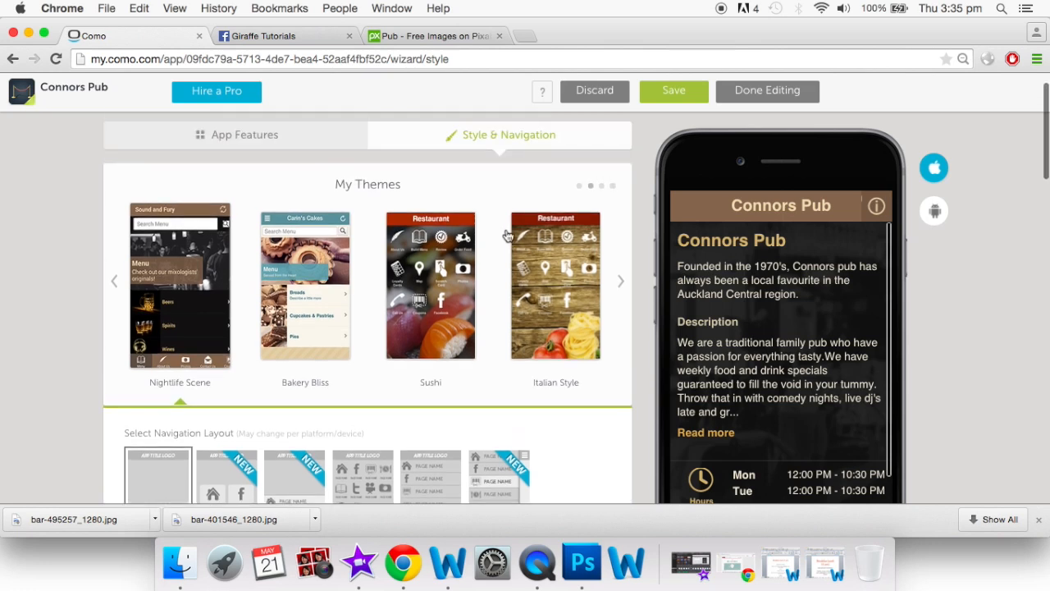
pyautogui.scroll(-2, 508, 236)
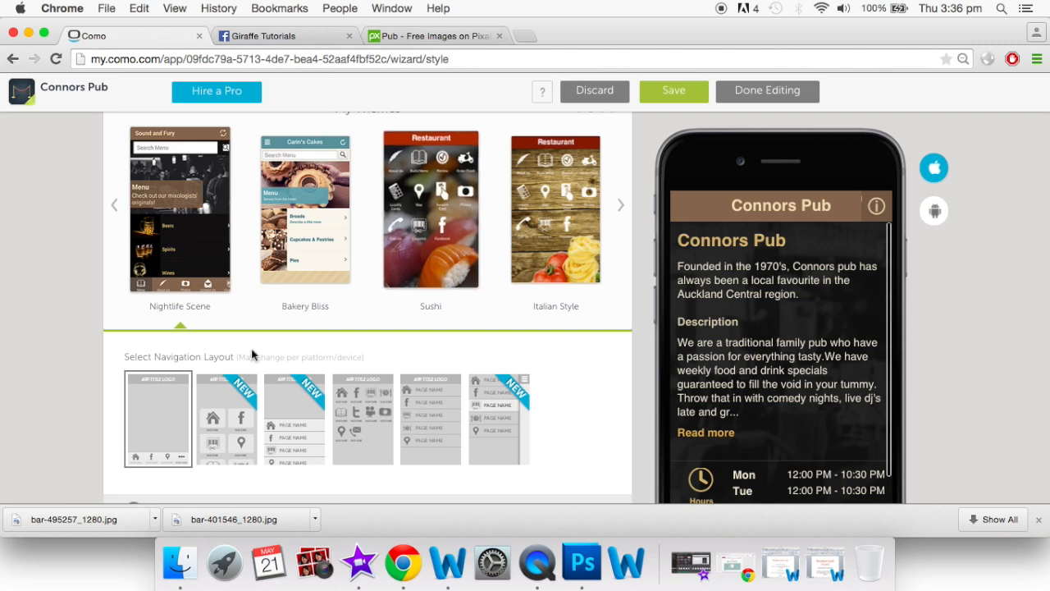
pyautogui.scroll(-2, 447, 224)
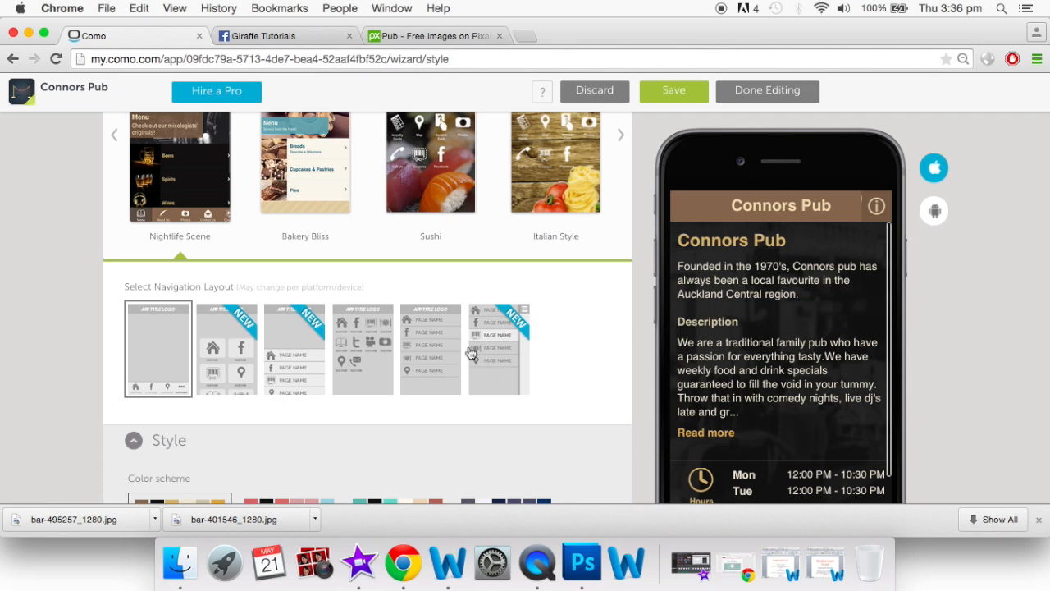
pyautogui.click(228, 357)
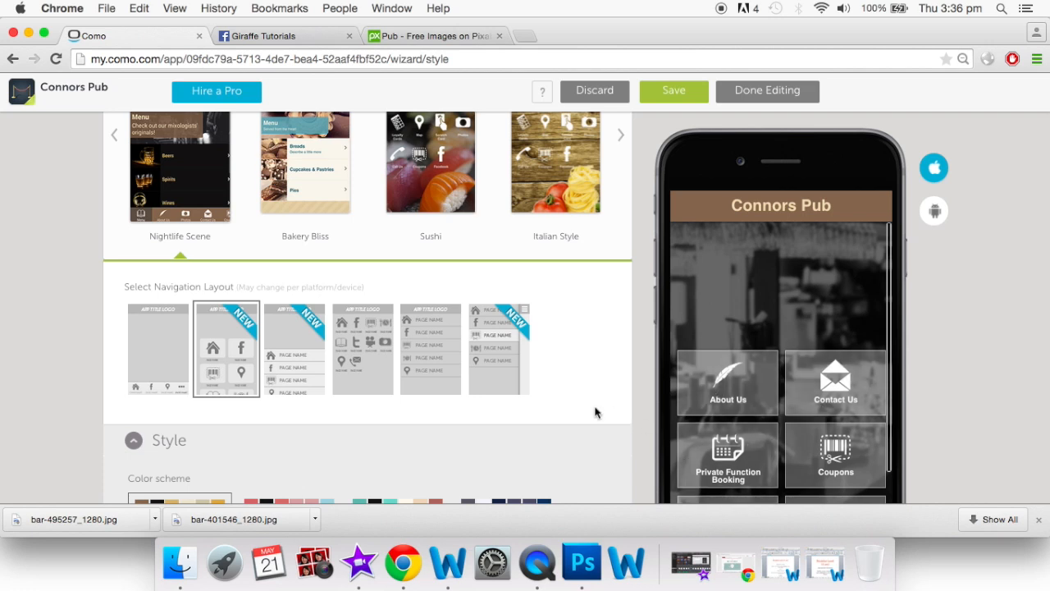
# Choose the palm-fringed beach preset as the app background image
pyautogui.scroll(-3, 596, 412)
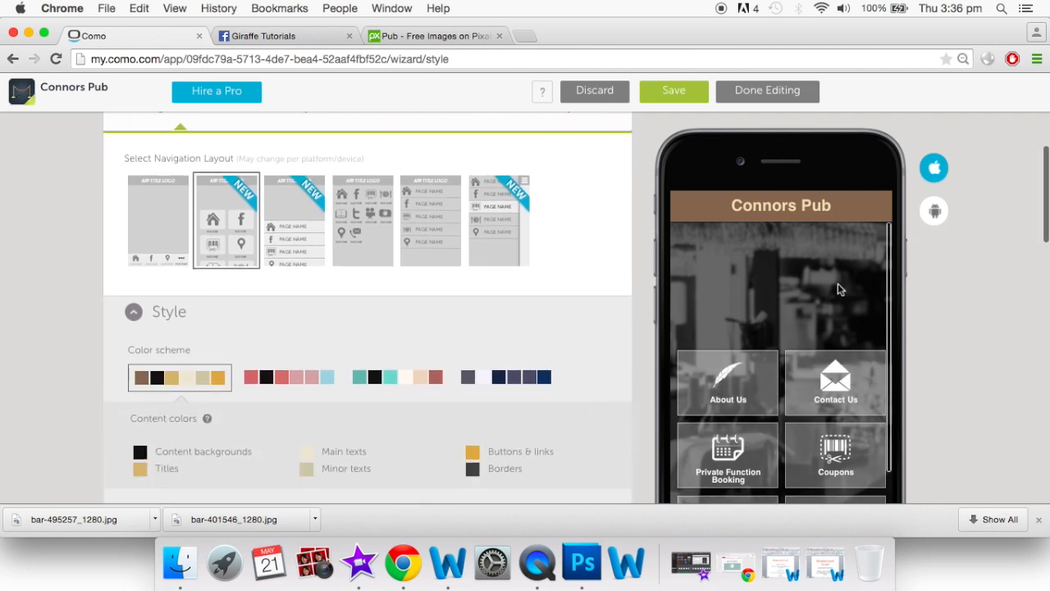
pyautogui.scroll(-2, 709, 276)
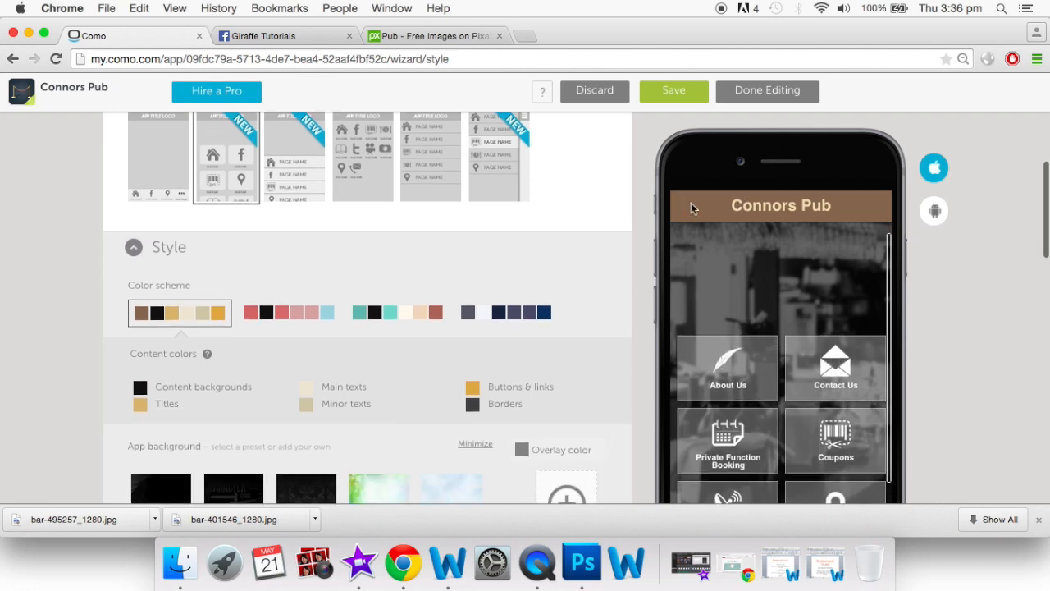
pyautogui.scroll(-5, 528, 295)
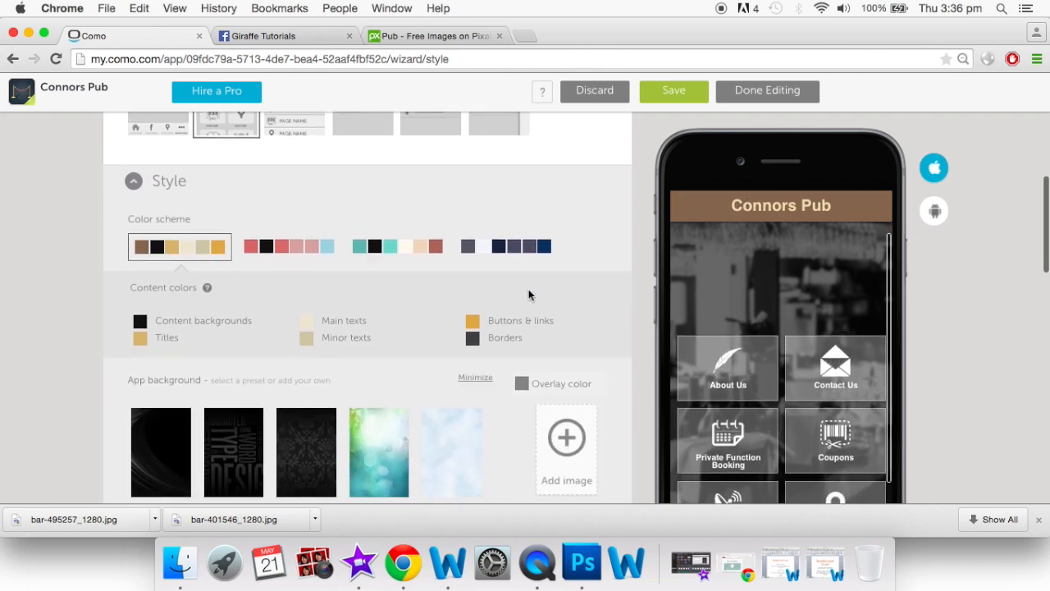
pyautogui.scroll(-3, 529, 292)
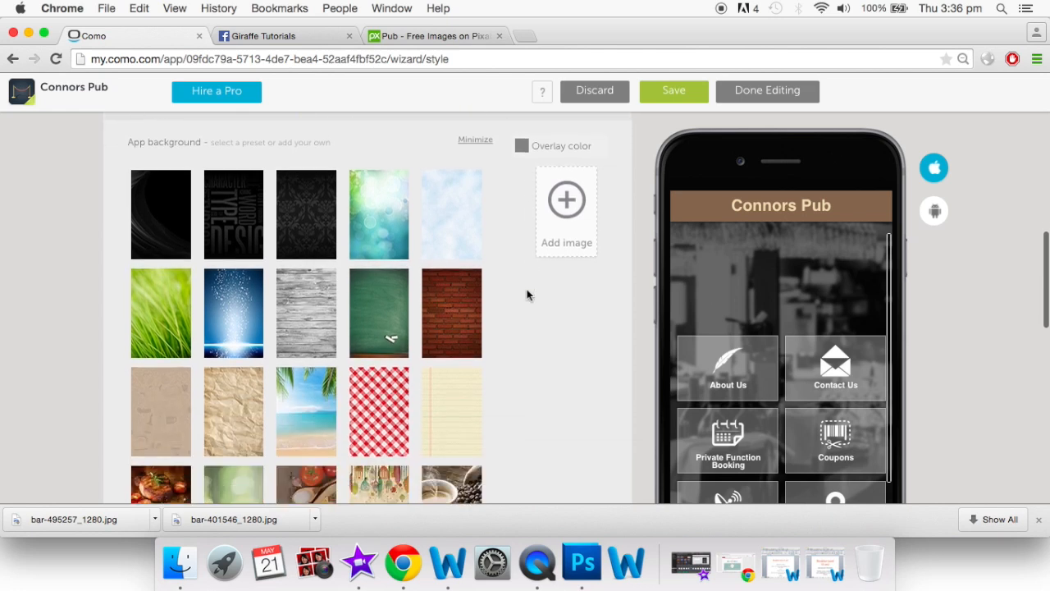
pyautogui.scroll(-4, 371, 322)
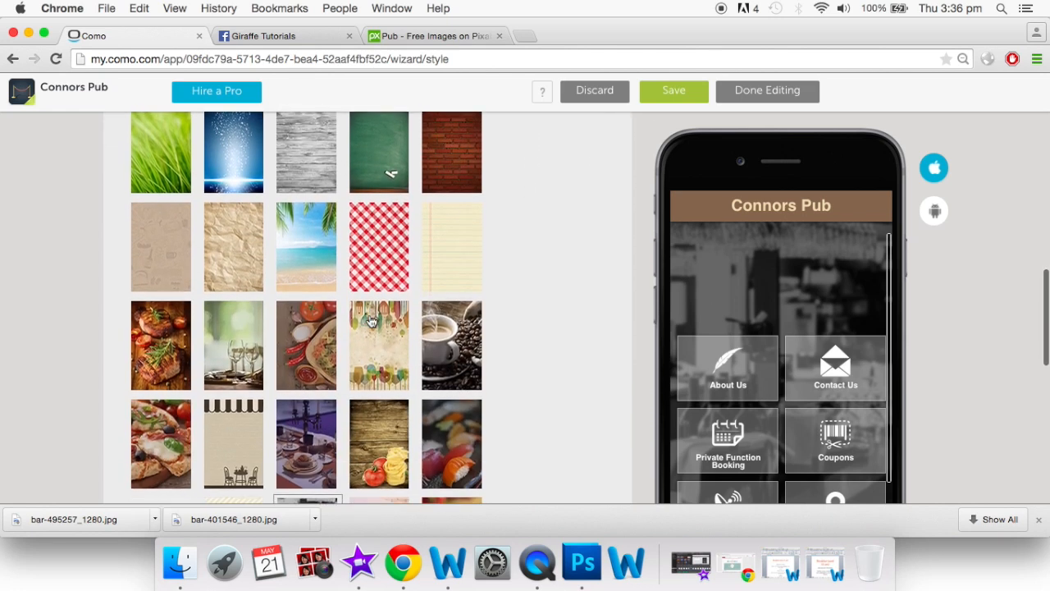
pyautogui.click(291, 238)
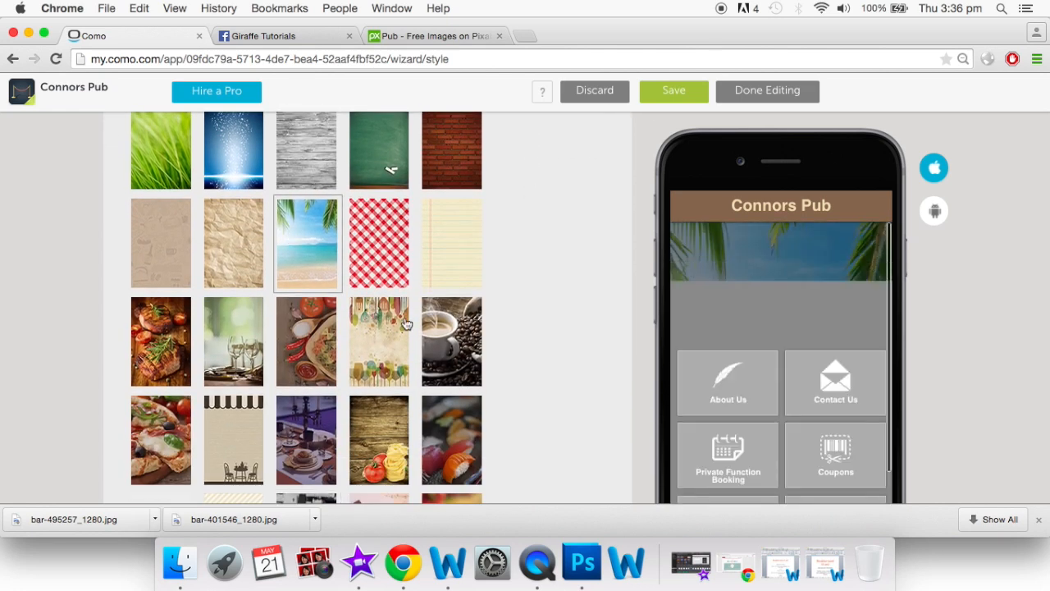
pyautogui.scroll(-3, 403, 321)
pyautogui.scroll(-3, 403, 321)
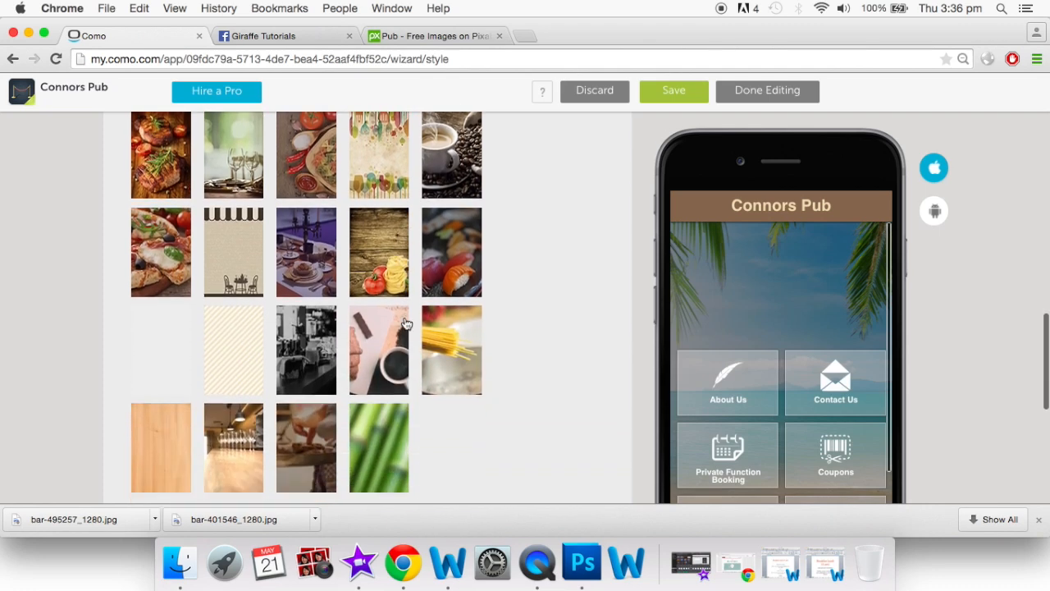
pyautogui.scroll(6, 403, 322)
pyautogui.scroll(5, 403, 321)
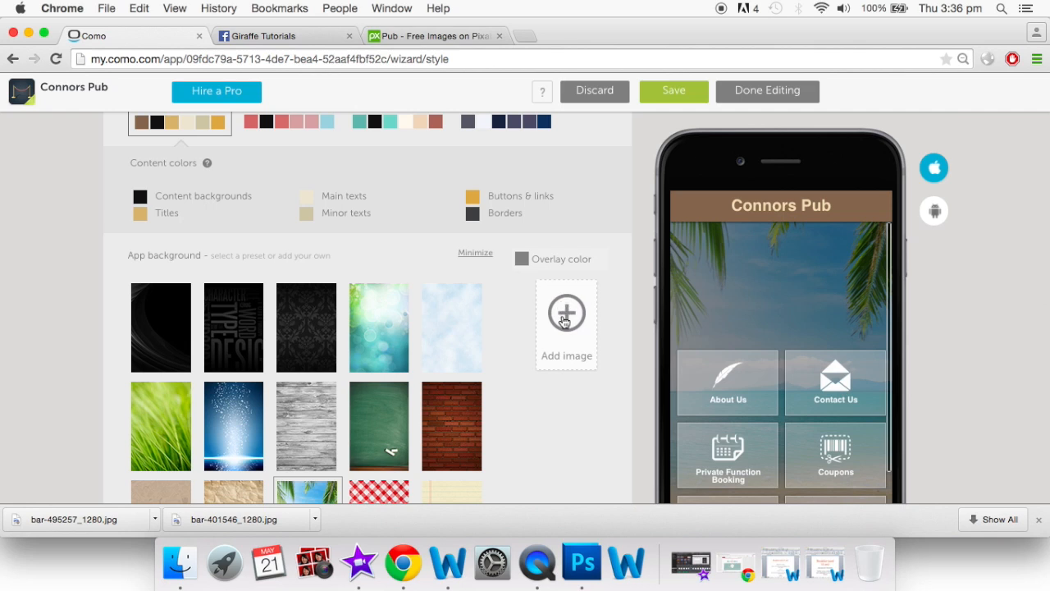
# Delete the existing smartphone and tablet background images in Add image
pyautogui.click(565, 320)
pyautogui.moveTo(660, 234)
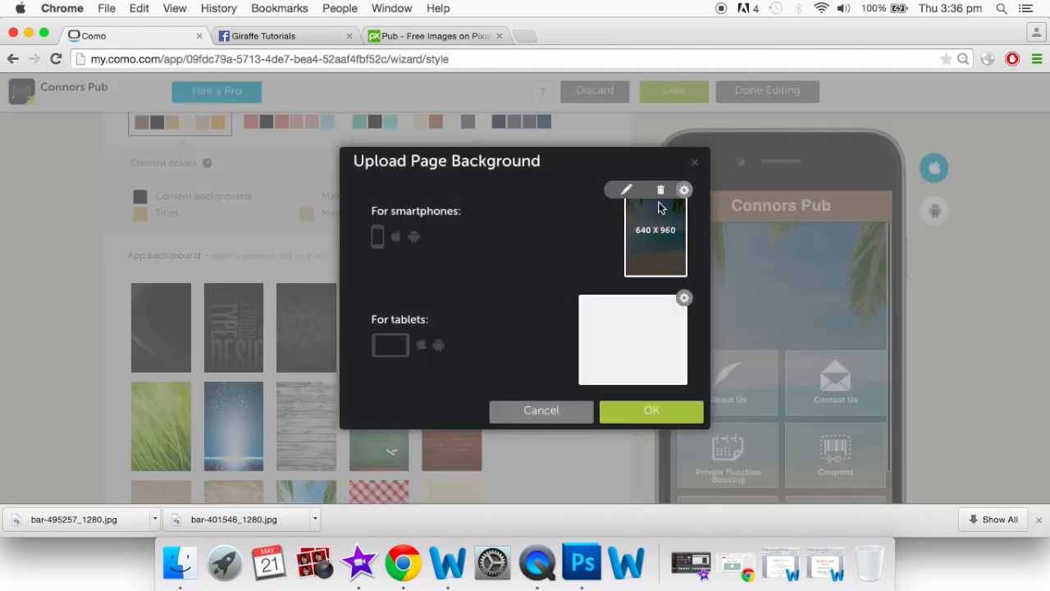
pyautogui.click(660, 191)
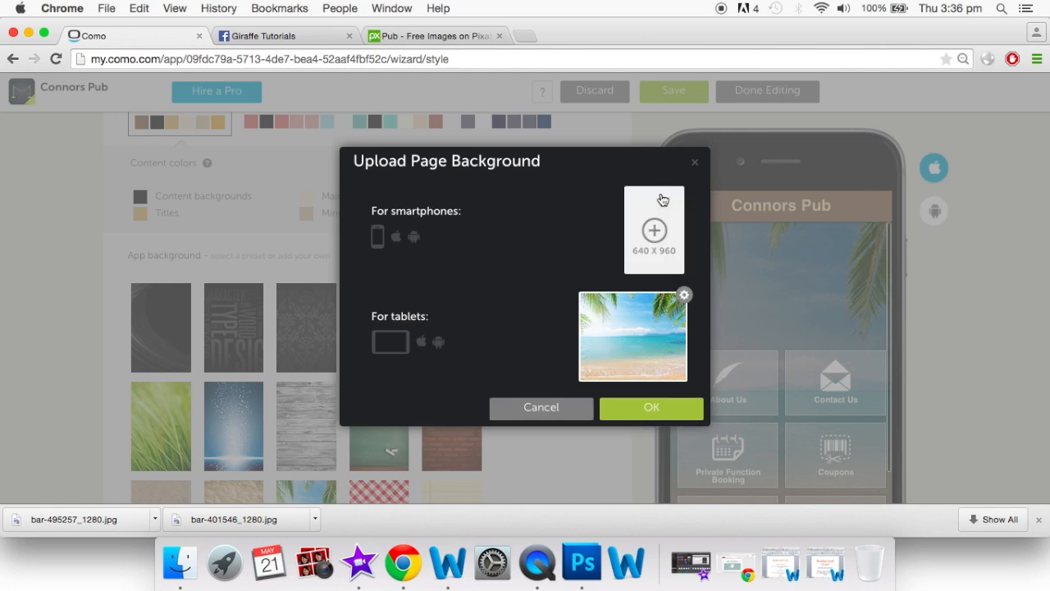
pyautogui.click(661, 299)
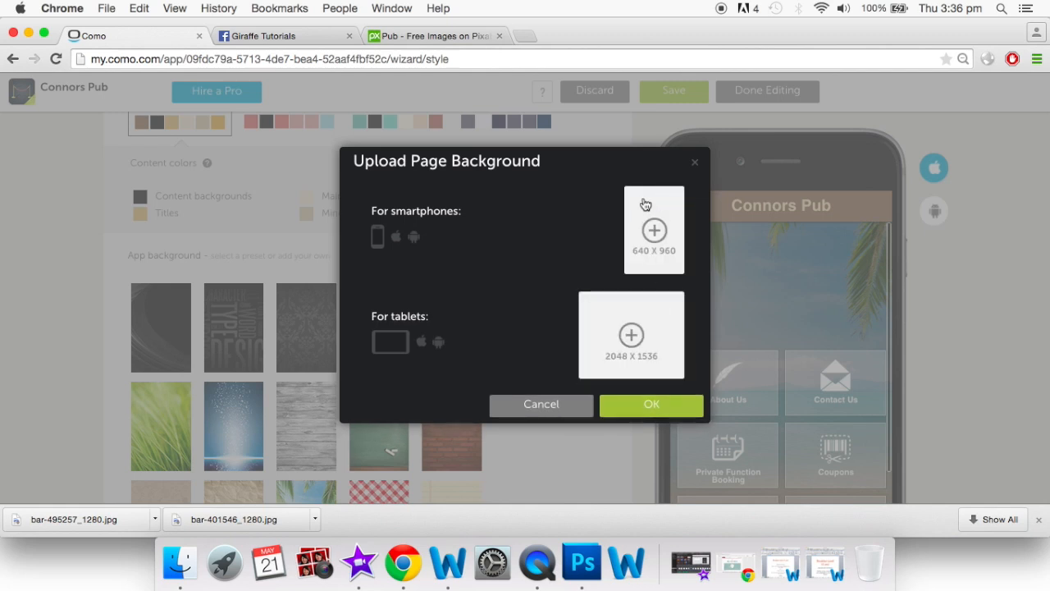
# Upload beer-681807_1280.jpg for smartphones, crop it to centre the glass, and apply it
pyautogui.click(653, 232)
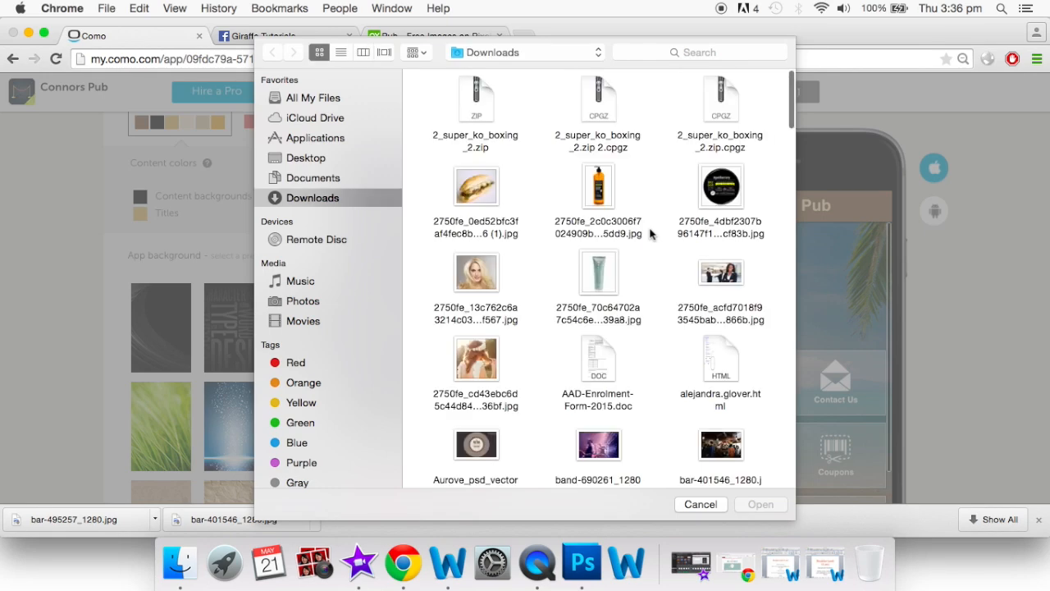
pyautogui.scroll(-10, 650, 235)
pyautogui.scroll(-2, 650, 235)
pyautogui.click(484, 261)
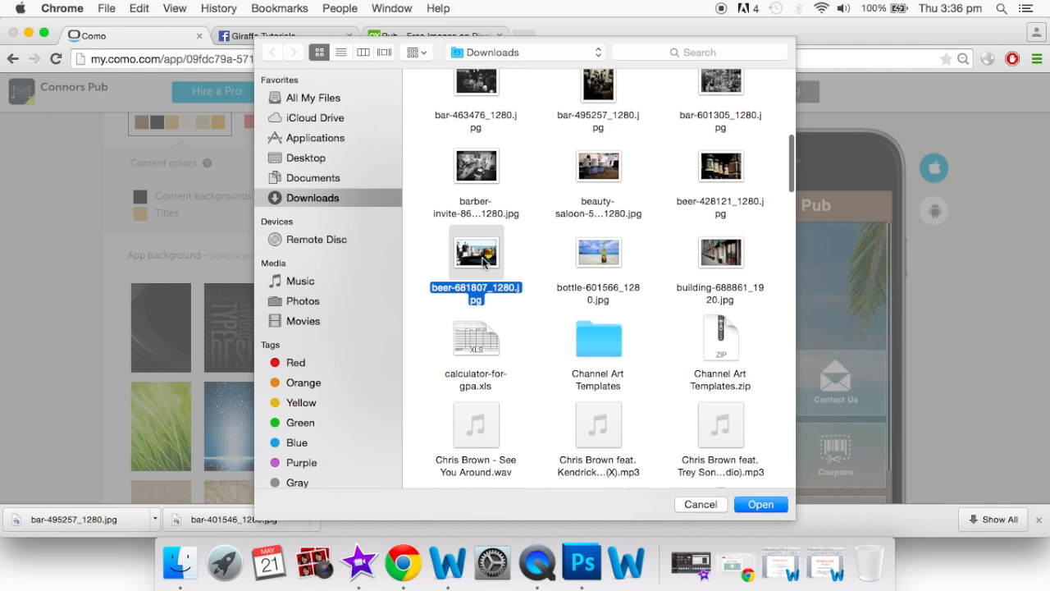
pyautogui.click(762, 503)
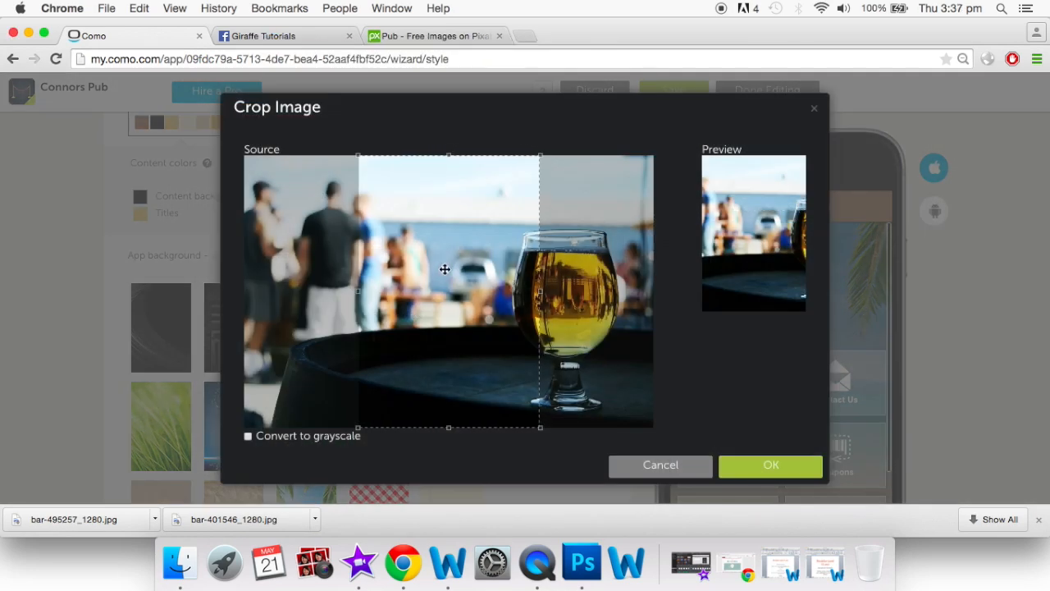
pyautogui.moveTo(444, 269); pyautogui.dragTo(636, 291)
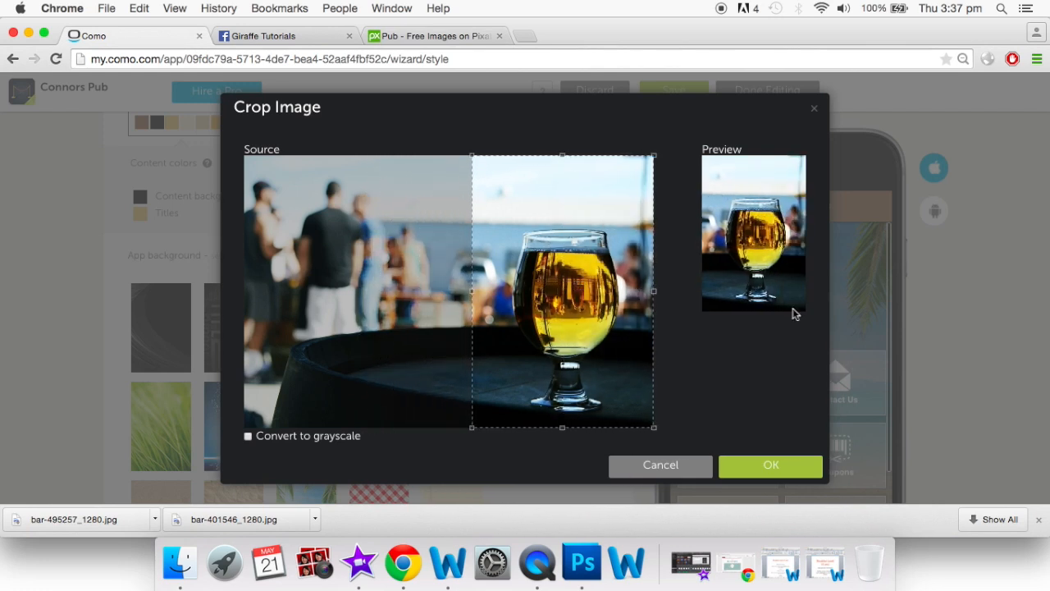
pyautogui.click(774, 466)
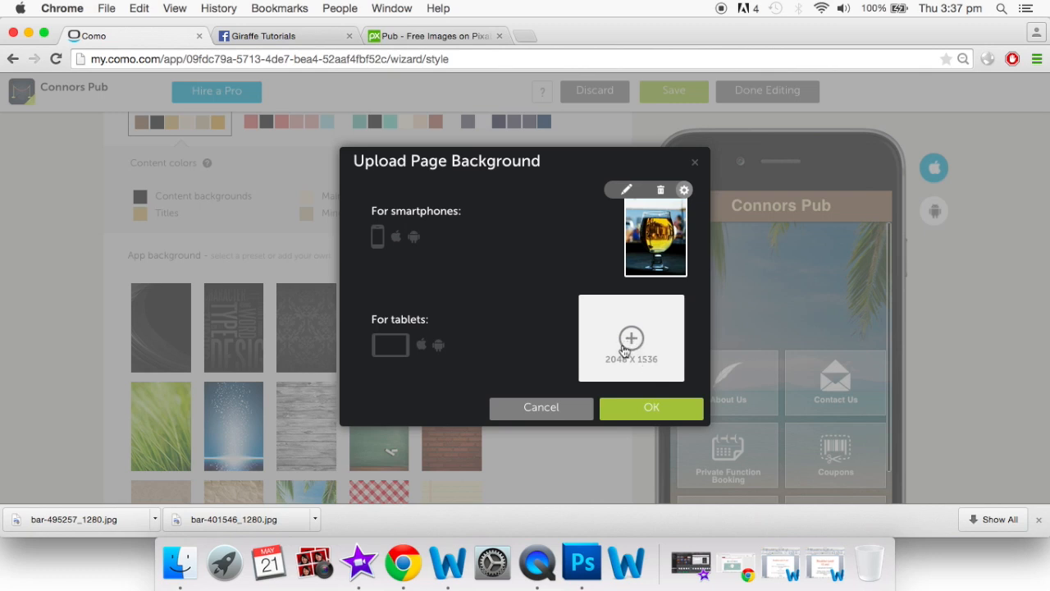
pyautogui.click(653, 410)
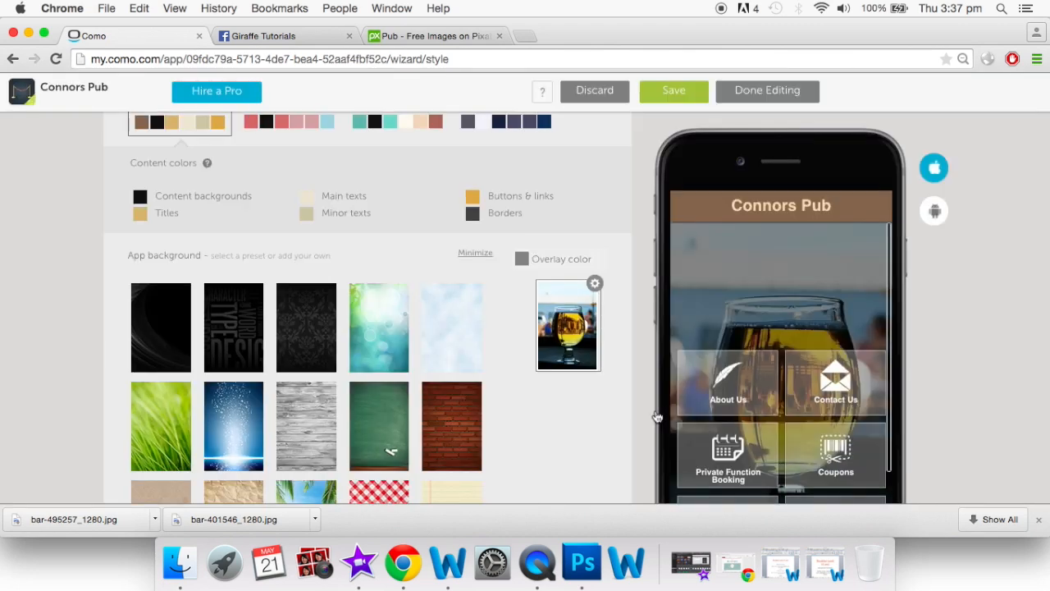
# Try pink, greyish, teal and darker overlay hues and opacity in the overlay colour picker
pyautogui.scroll(-2, 549, 476)
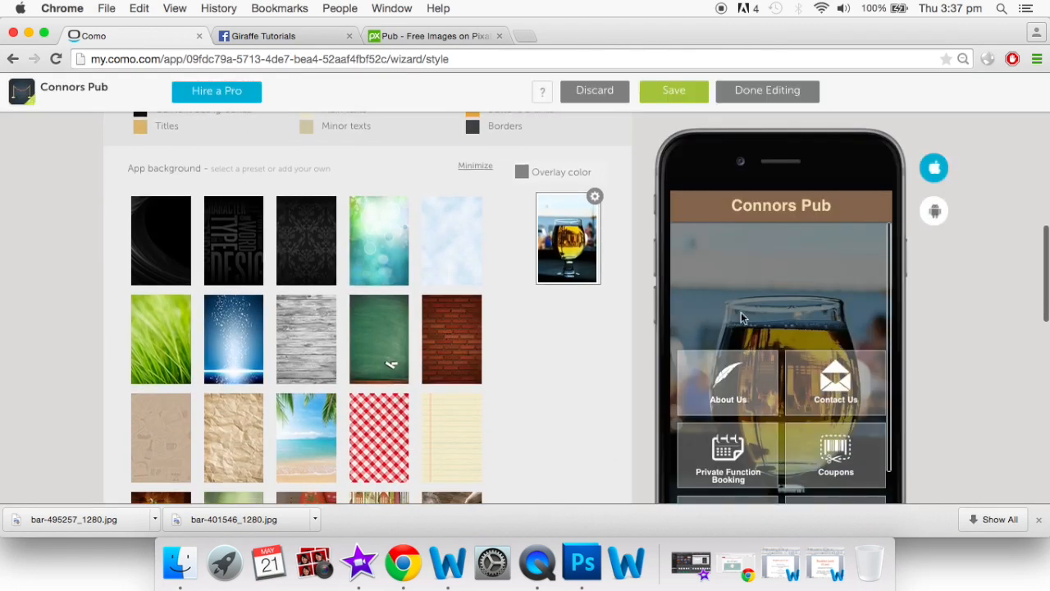
pyautogui.scroll(2, 597, 325)
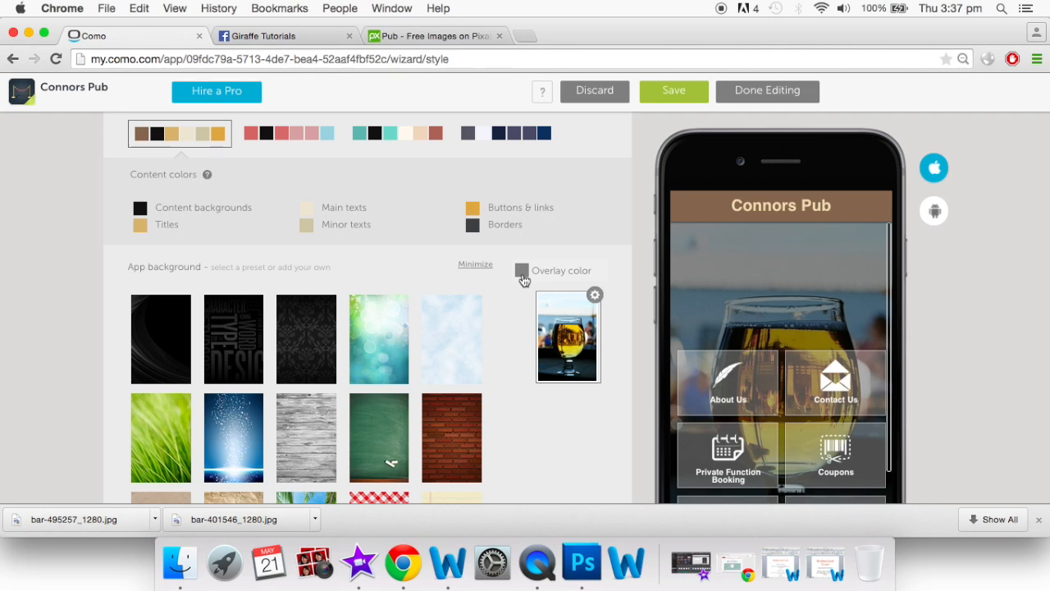
pyautogui.click(522, 273)
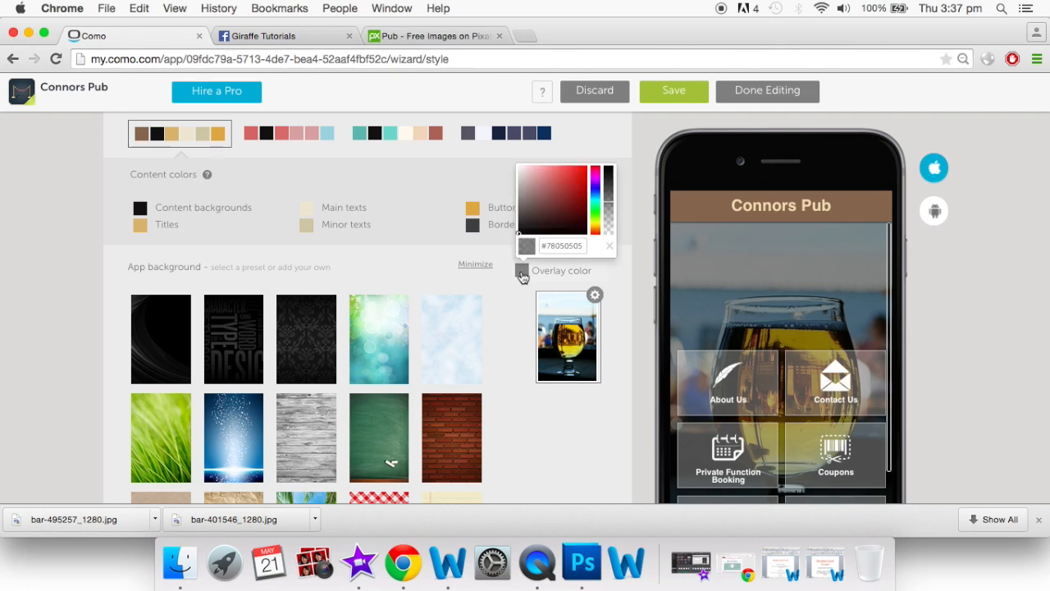
pyautogui.click(571, 173)
pyautogui.click(538, 186)
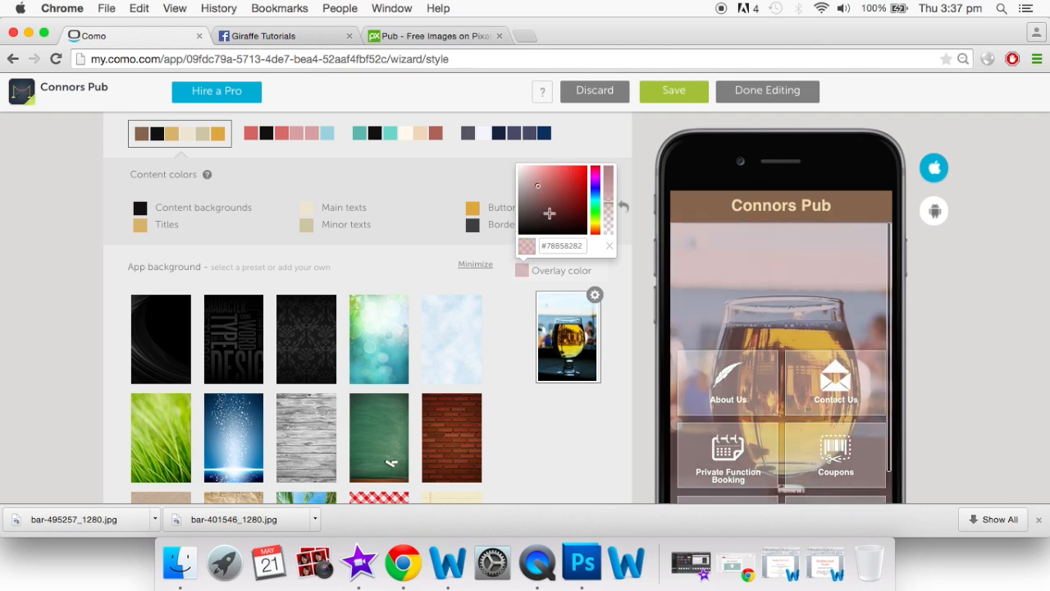
pyautogui.click(564, 214)
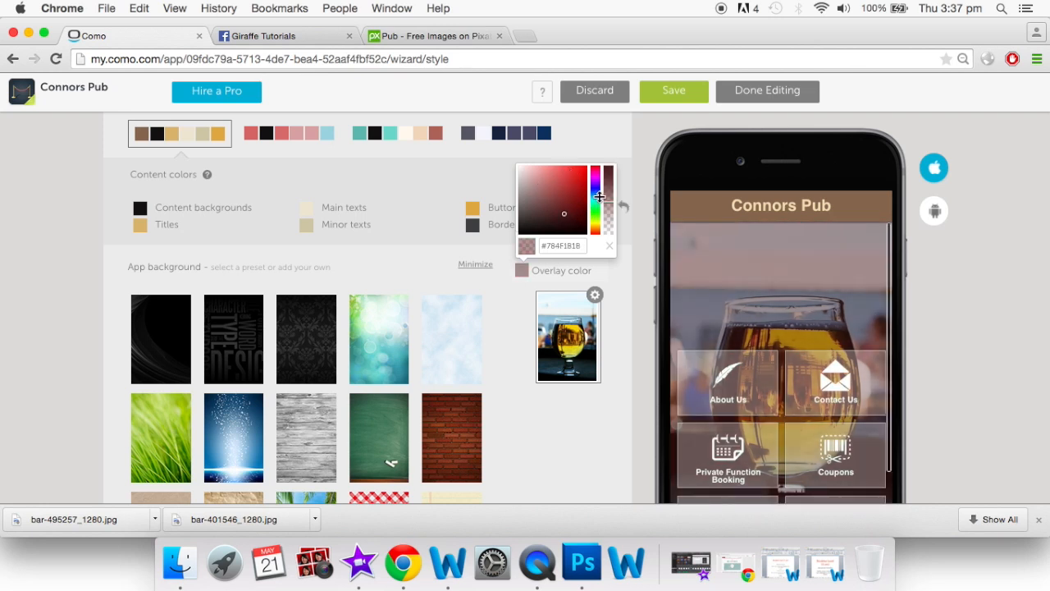
pyautogui.click(595, 197)
pyautogui.click(567, 186)
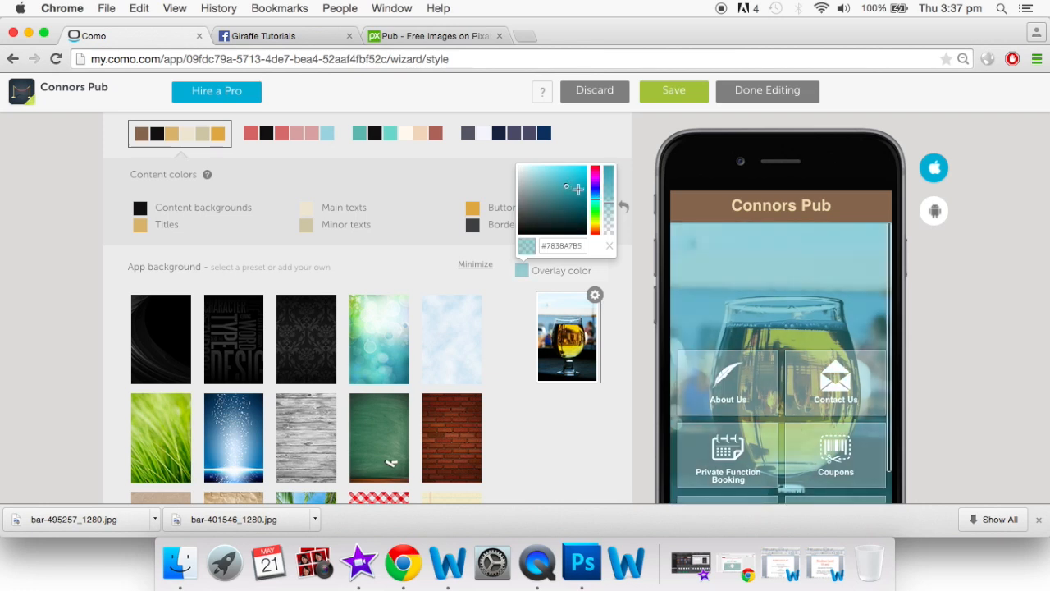
pyautogui.moveTo(609, 196); pyautogui.dragTo(609, 173)
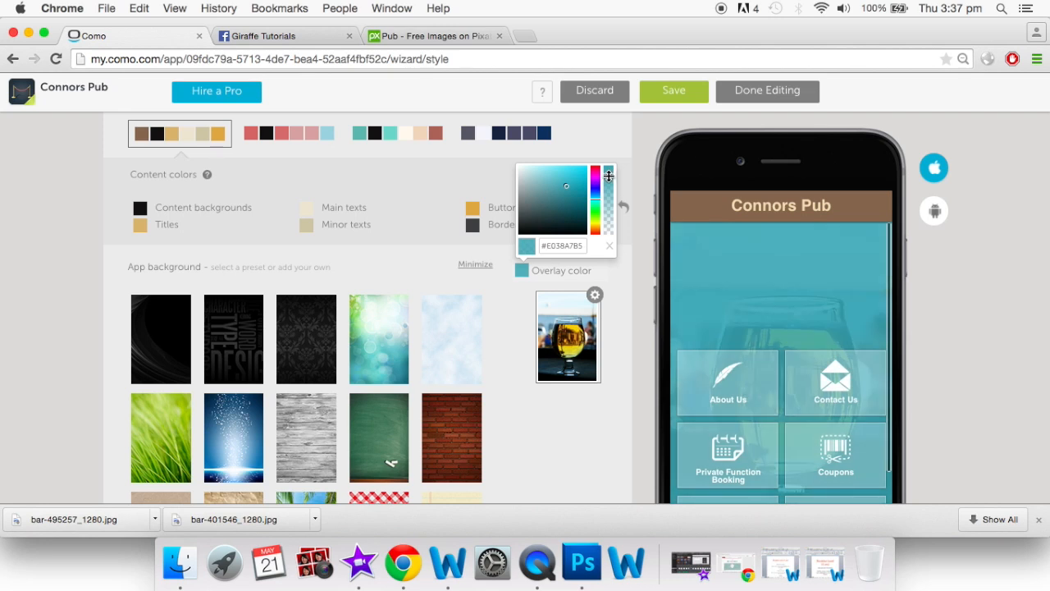
pyautogui.moveTo(609, 170); pyautogui.dragTo(607, 160)
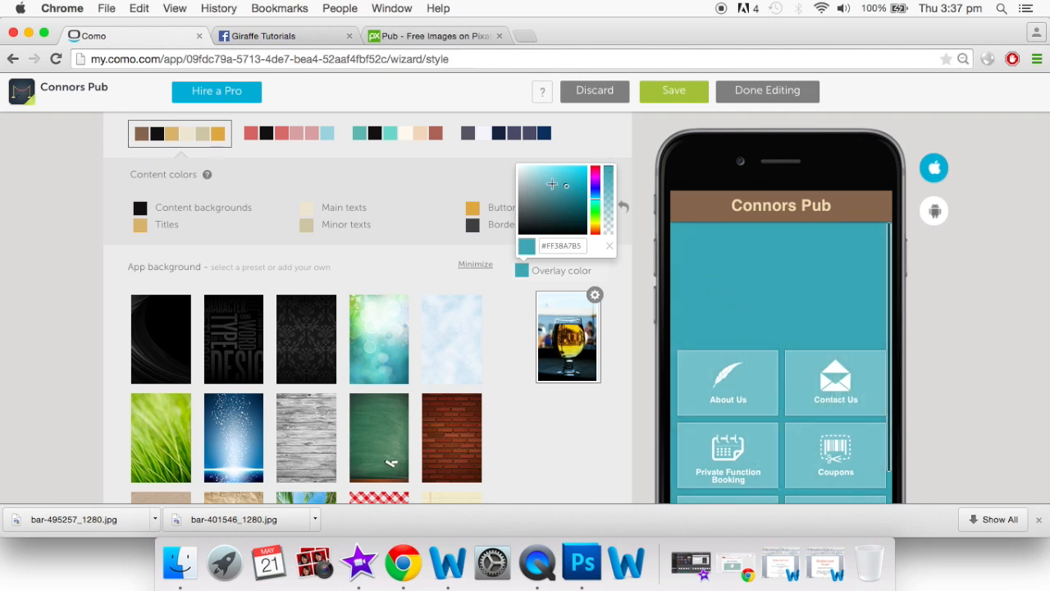
pyautogui.click(564, 201)
pyautogui.moveTo(596, 209); pyautogui.dragTo(596, 222)
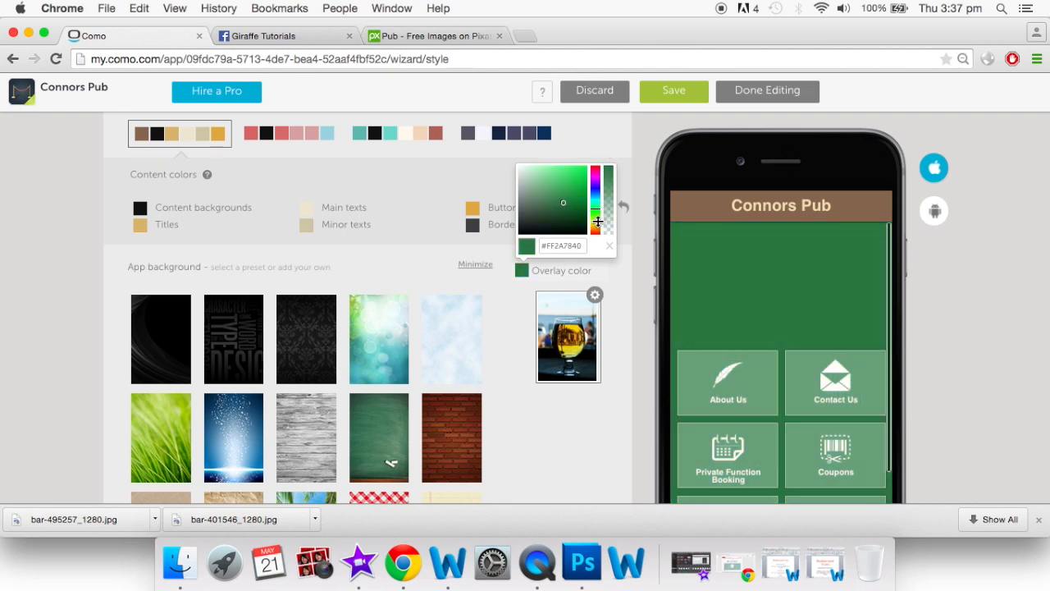
# Compare icon grid and large tile layouts, then make the overlay fully transparent (#0068782A)
pyautogui.scroll(5, 565, 217)
pyautogui.scroll(3, 566, 217)
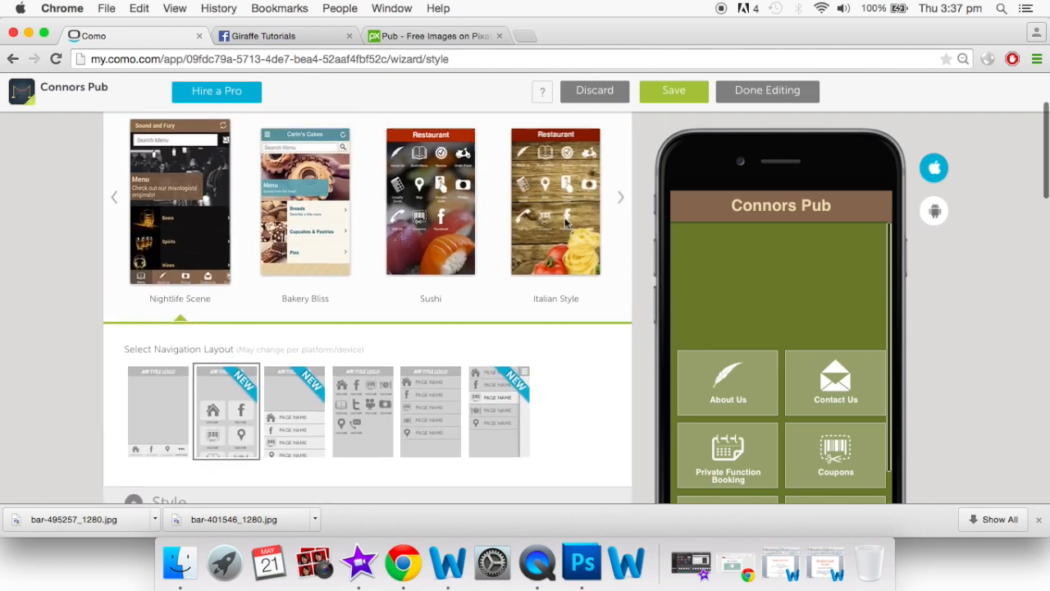
pyautogui.click(362, 364)
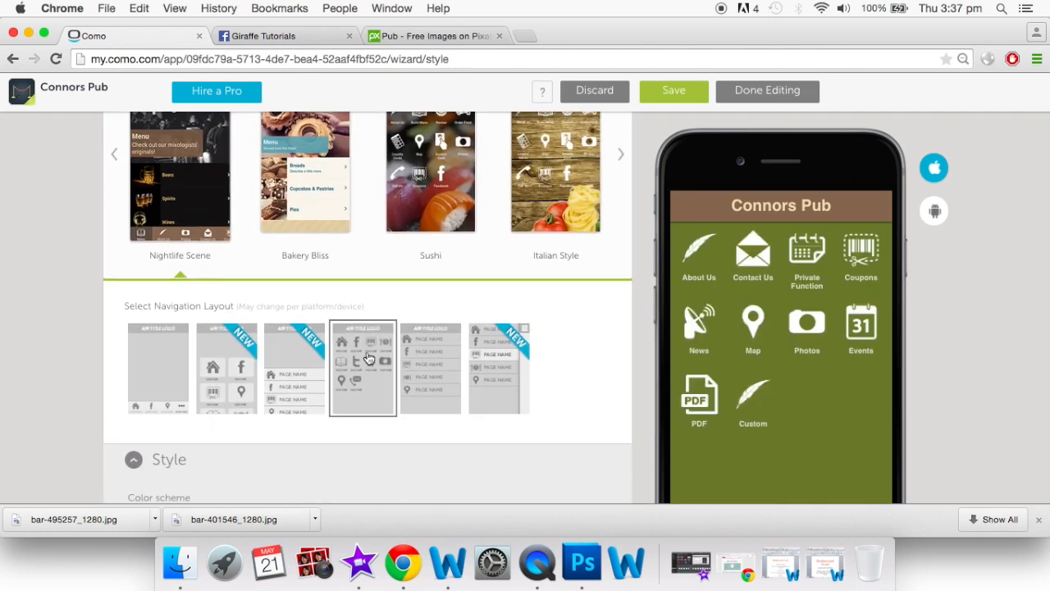
pyautogui.click(224, 371)
pyautogui.scroll(-3, 385, 397)
pyautogui.scroll(-5, 390, 399)
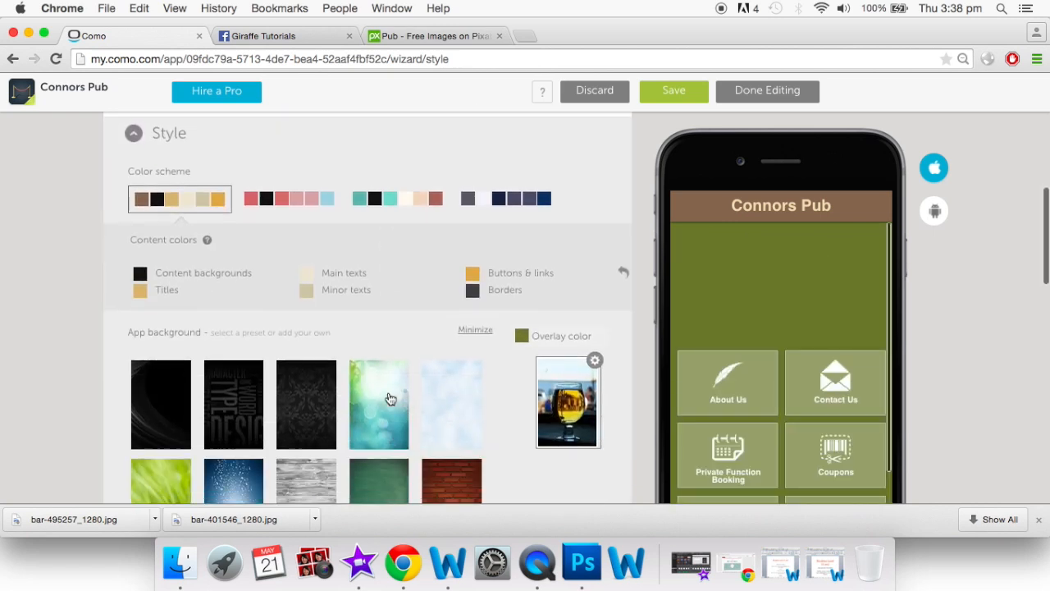
pyautogui.click(521, 269)
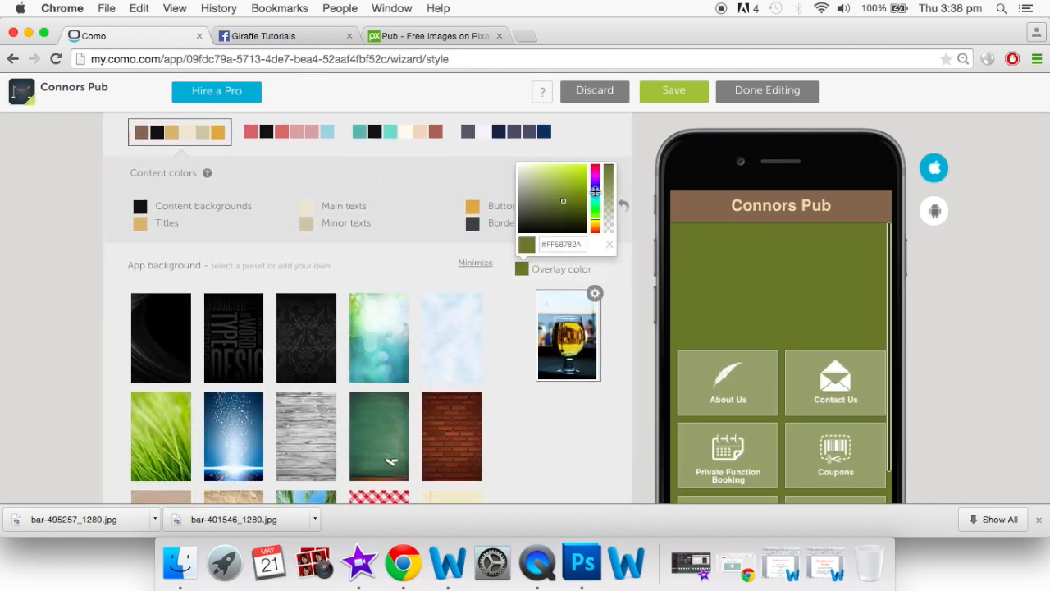
pyautogui.moveTo(607, 167); pyautogui.dragTo(621, 236)
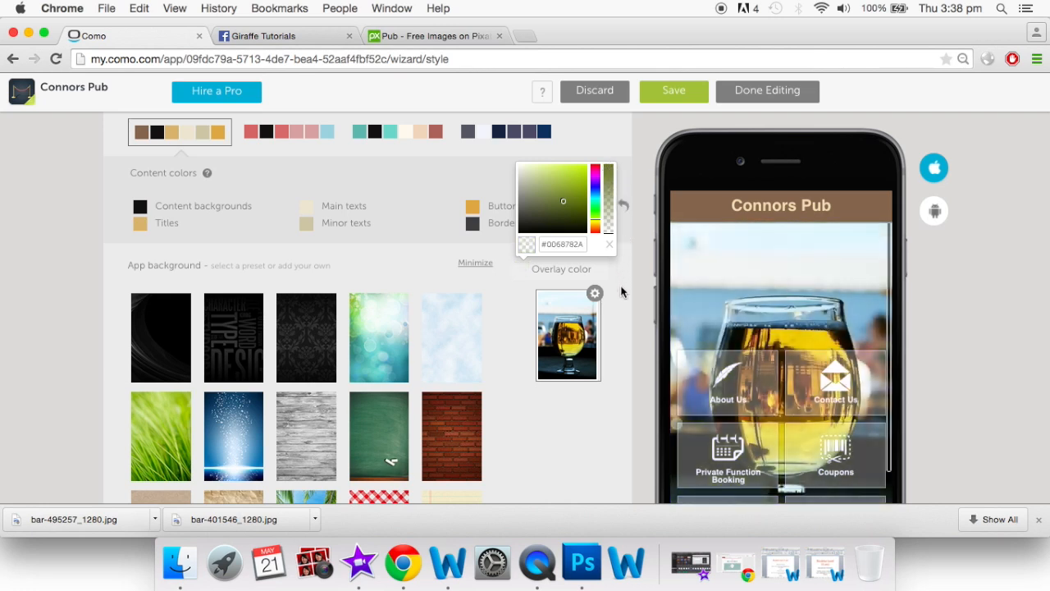
# Preview the plain list and banner-and-list layouts, then settle on the two-column tile grid
pyautogui.scroll(-1, 794, 392)
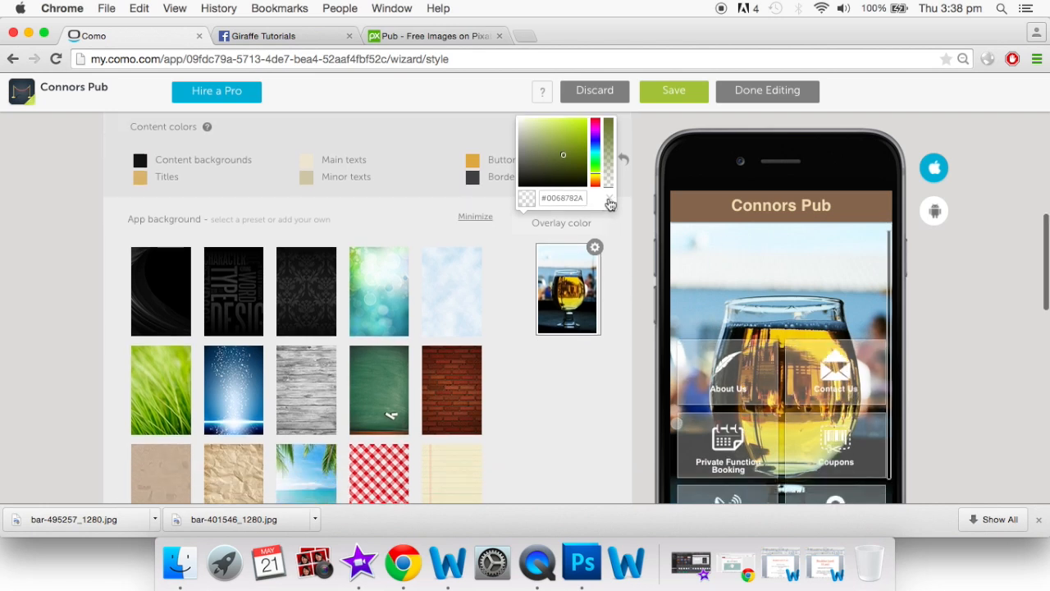
pyautogui.scroll(-2, 780, 416)
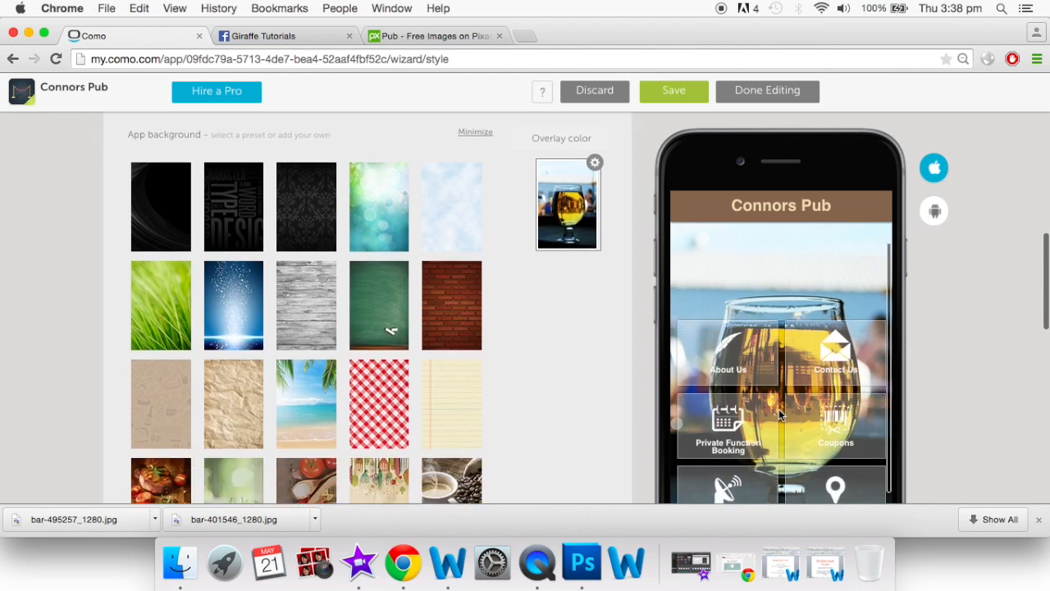
pyautogui.scroll(-1, 781, 416)
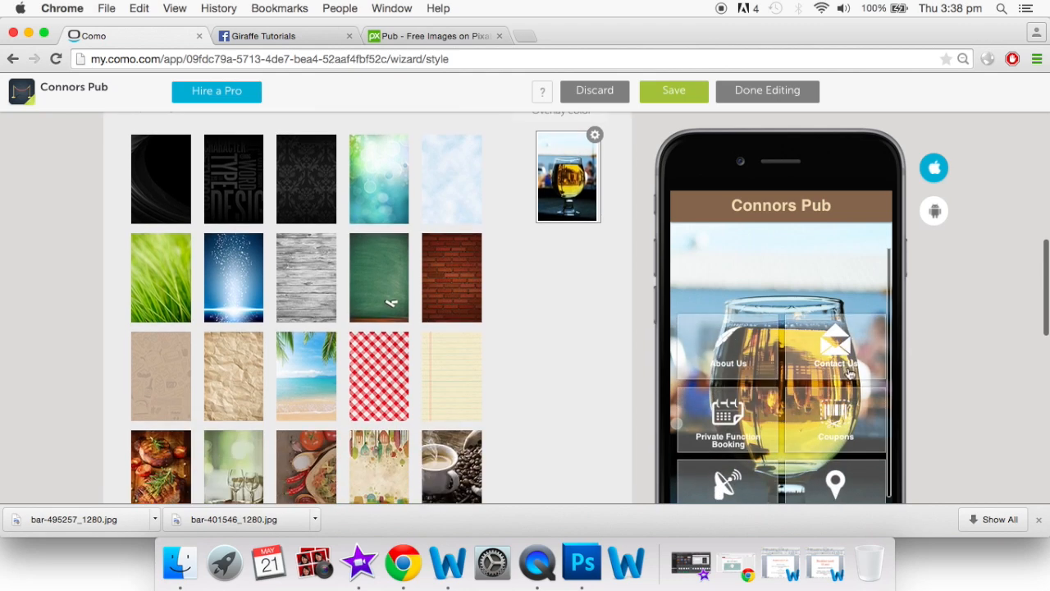
pyautogui.scroll(3, 845, 373)
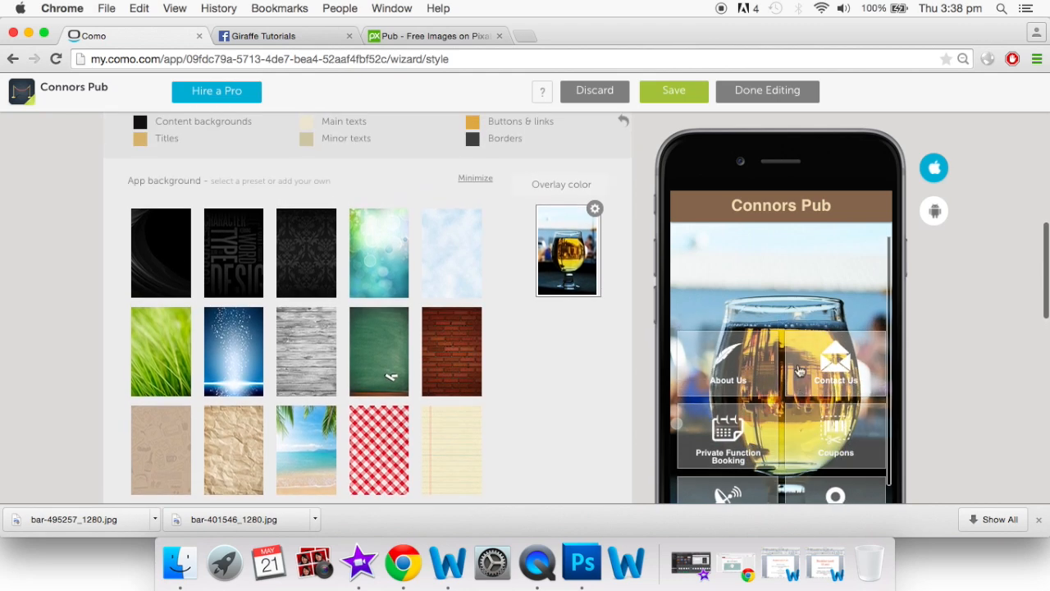
pyautogui.scroll(-2, 800, 370)
pyautogui.scroll(3, 800, 371)
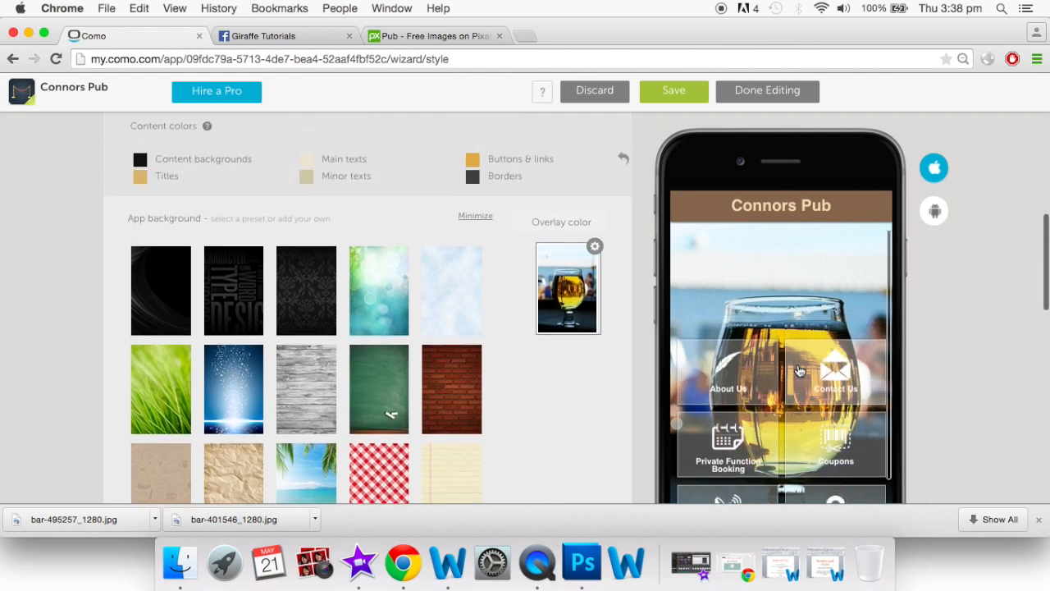
pyautogui.scroll(-7, 780, 365)
pyautogui.scroll(-8, 738, 355)
pyautogui.scroll(-1, 785, 330)
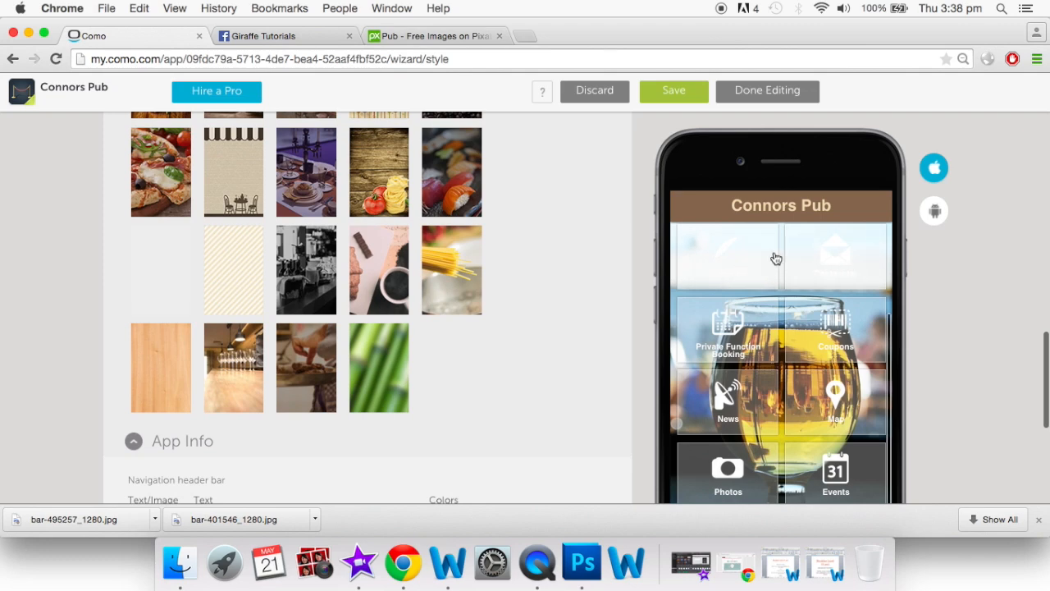
pyautogui.scroll(15, 741, 264)
pyautogui.scroll(3, 469, 329)
pyautogui.scroll(-2, 424, 347)
pyautogui.click(435, 378)
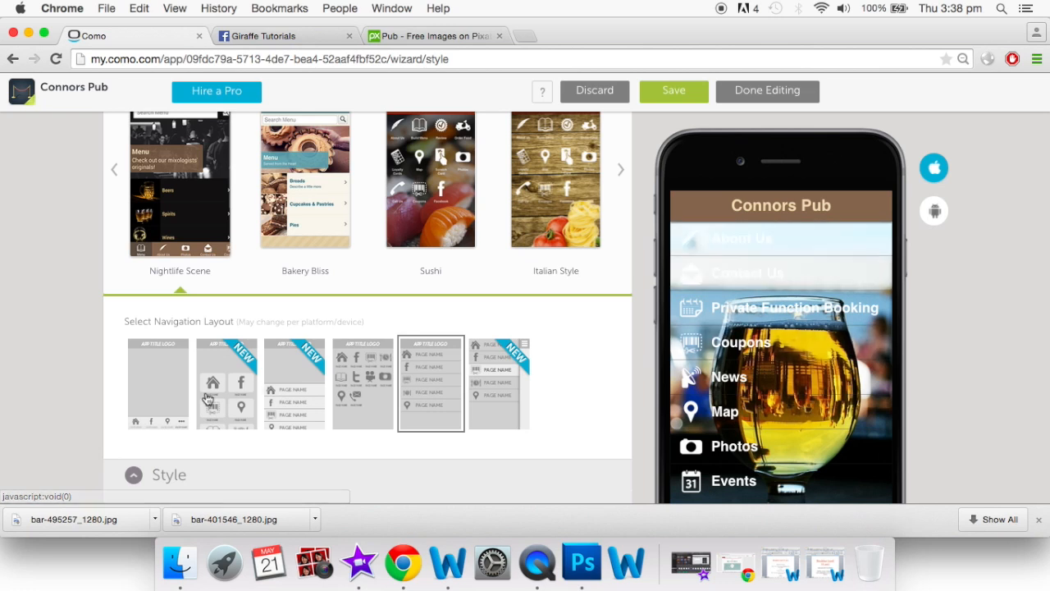
pyautogui.click(289, 412)
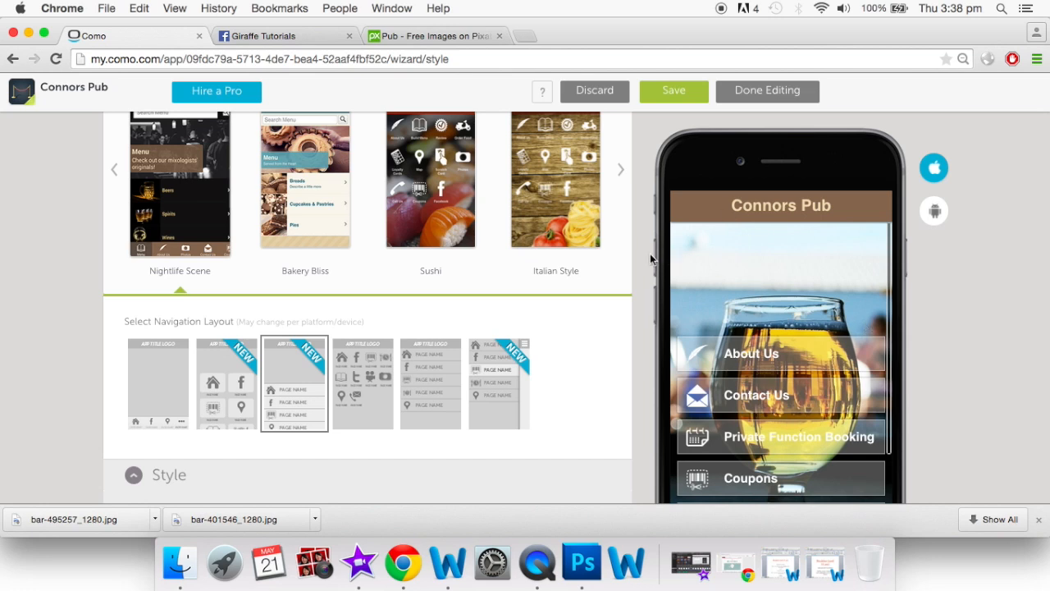
pyautogui.click(249, 382)
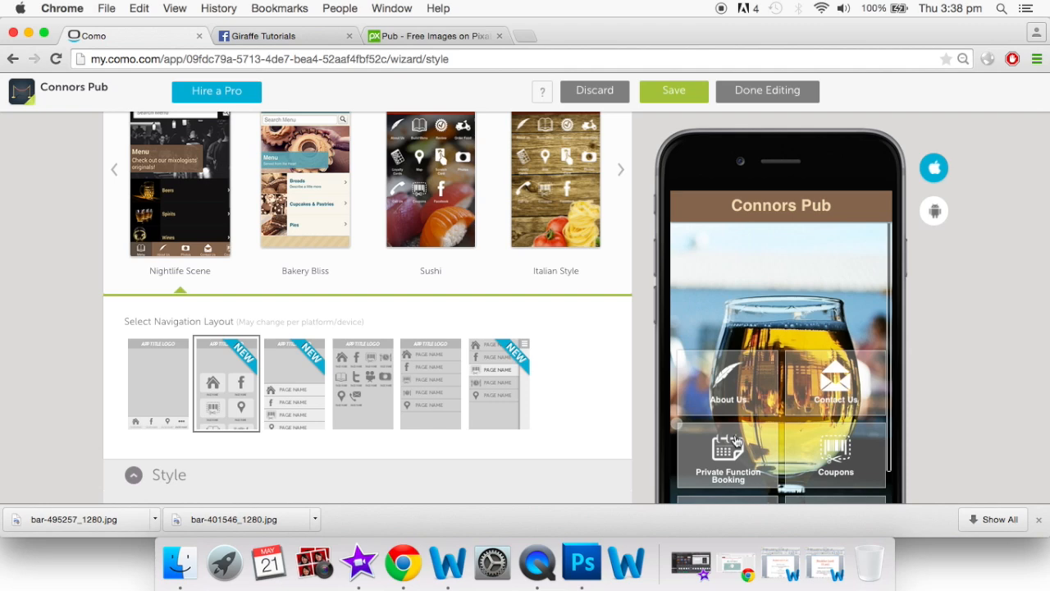
# Switch the navigation header bar from Connors Pub text to an empty 640 x 88 image slot
pyautogui.scroll(-5, 736, 441)
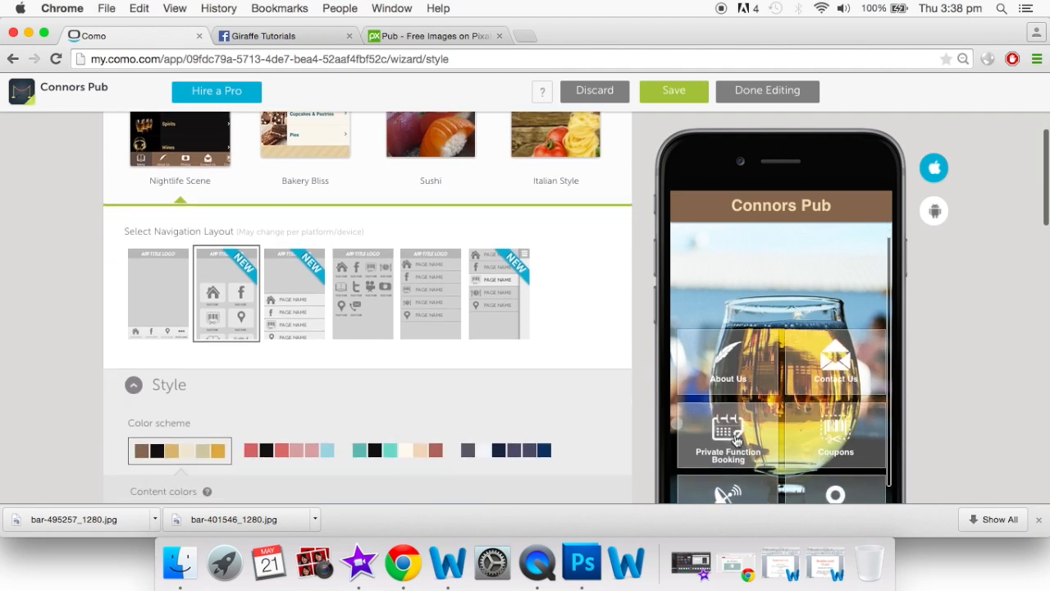
pyautogui.scroll(-15, 735, 442)
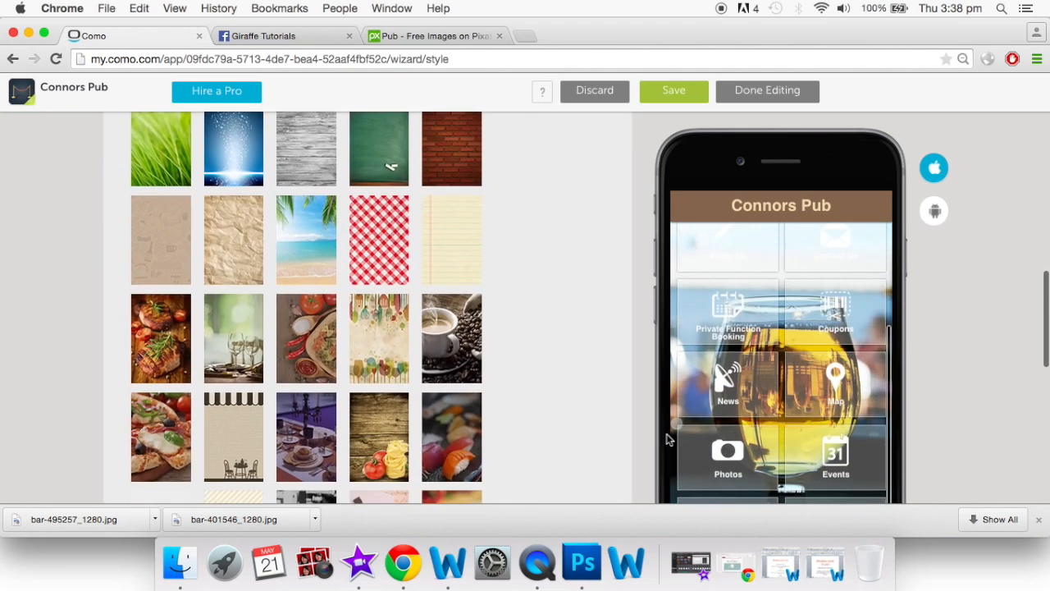
pyautogui.scroll(-5, 666, 440)
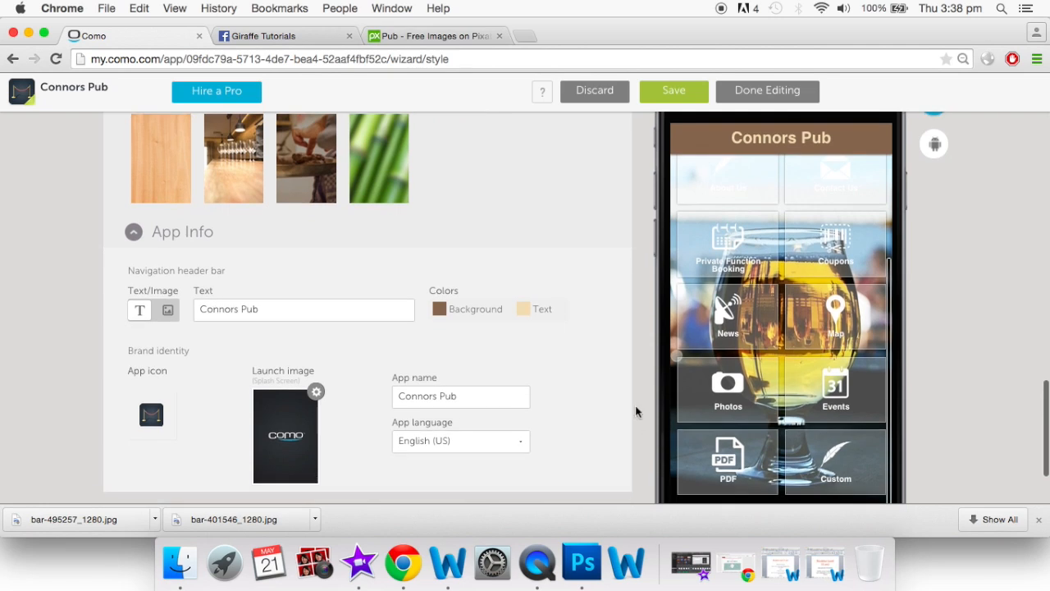
pyautogui.scroll(1, 635, 408)
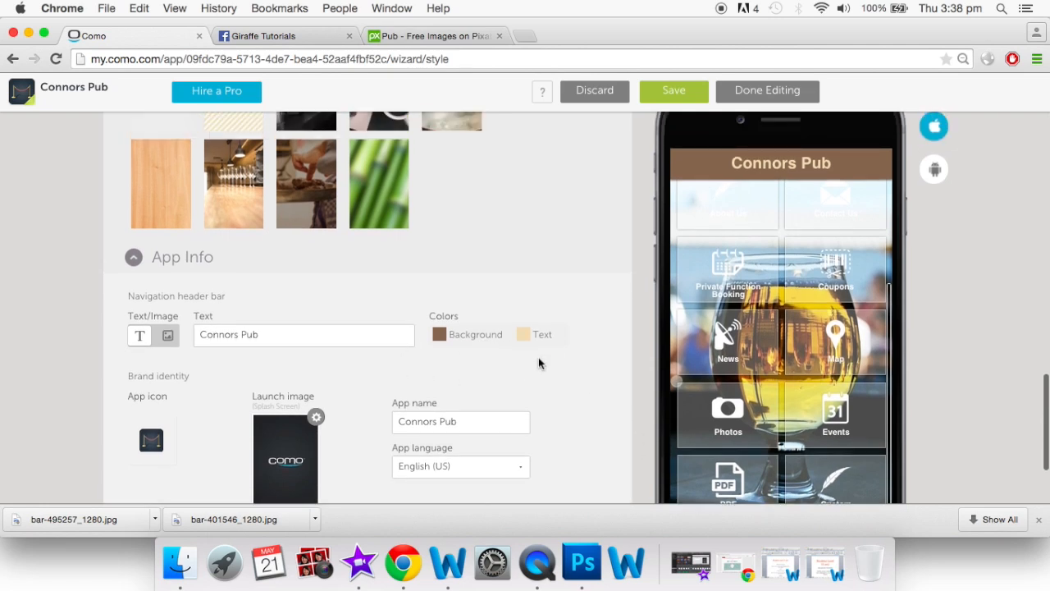
pyautogui.scroll(1, 539, 363)
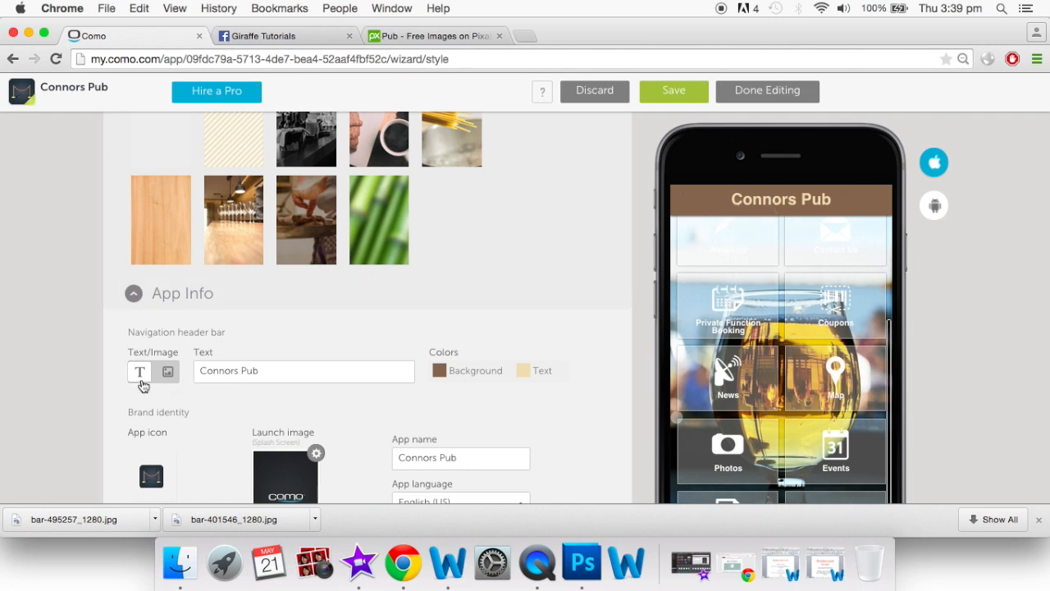
pyautogui.click(168, 375)
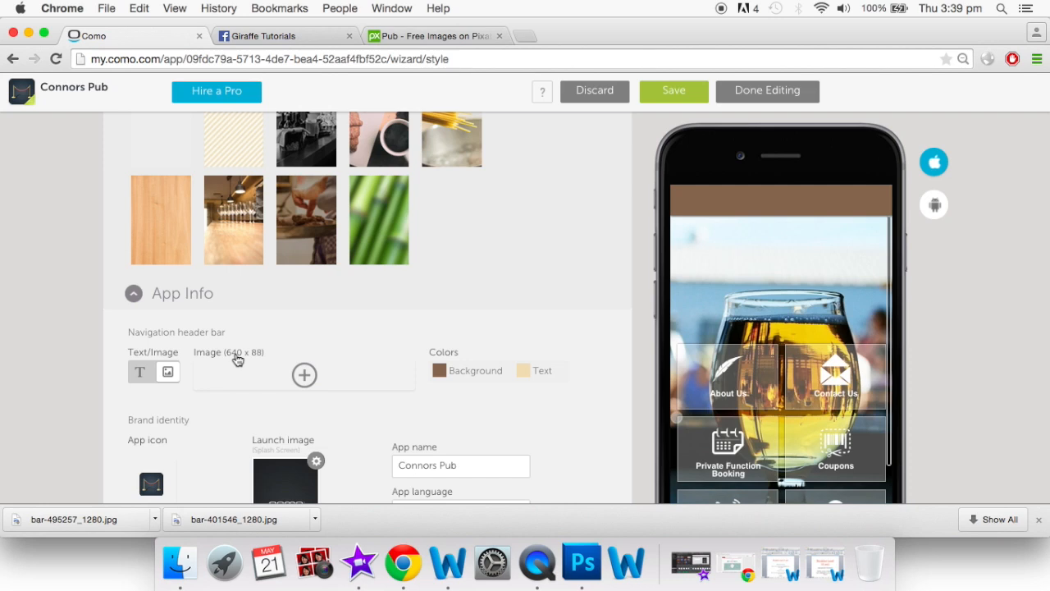
# Switch the header back to the Connors Pub text and make its background semi-transparent
pyautogui.click(141, 374)
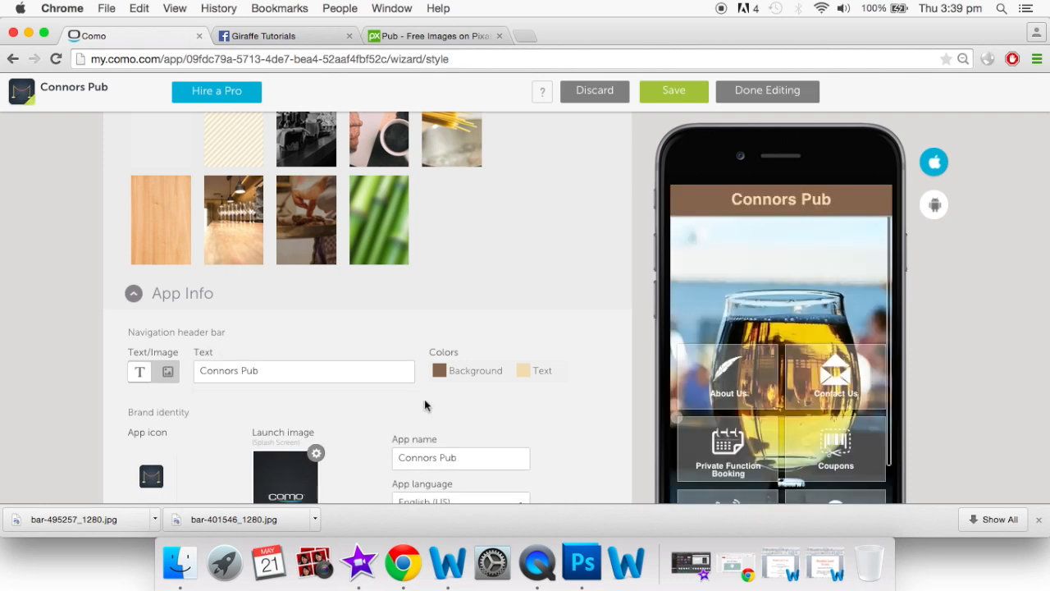
pyautogui.click(440, 371)
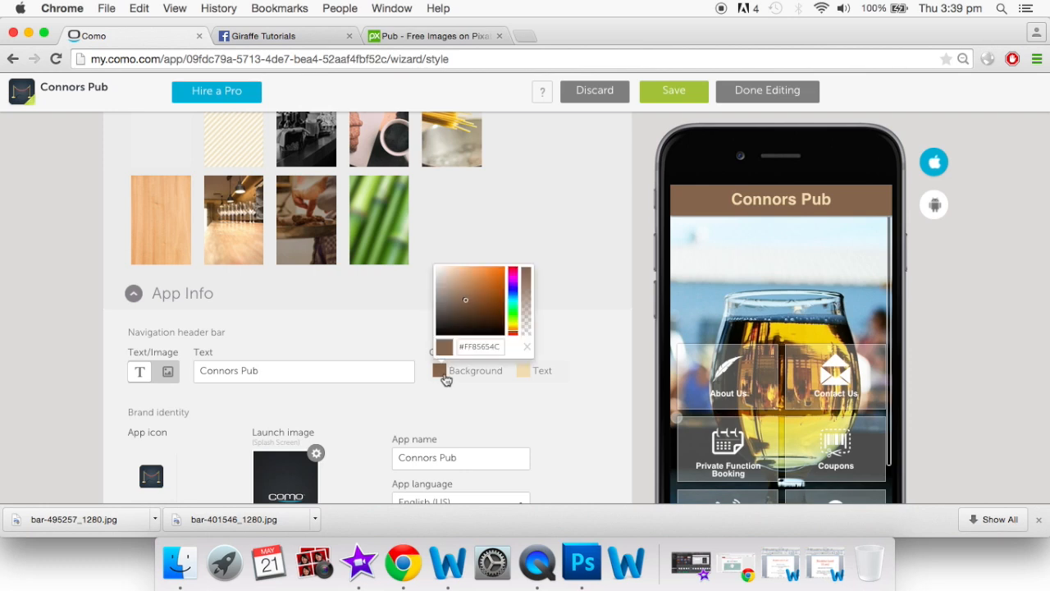
pyautogui.moveTo(524, 270); pyautogui.dragTo(532, 355)
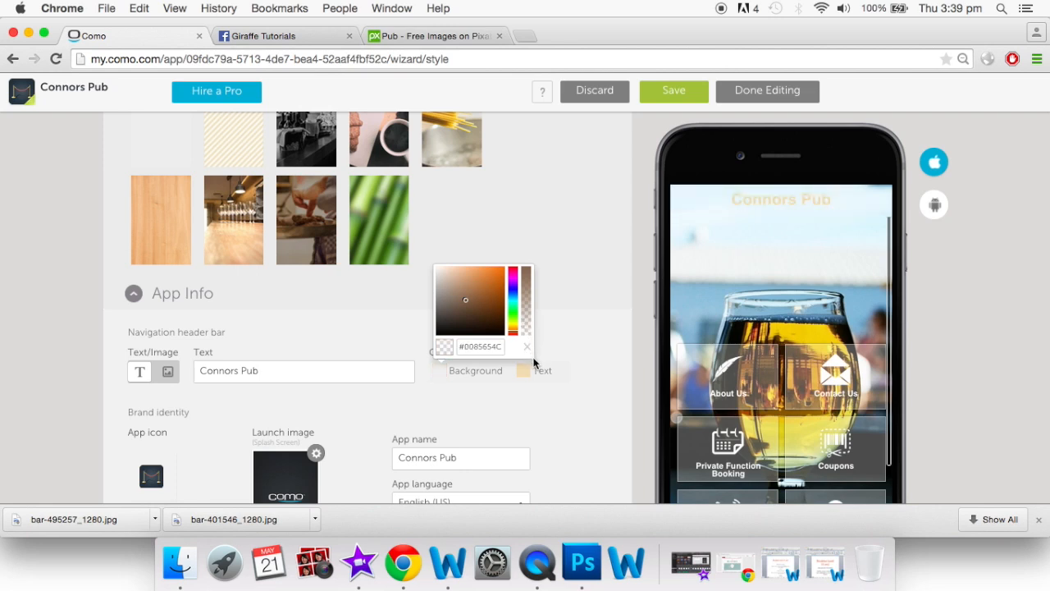
pyautogui.click(575, 345)
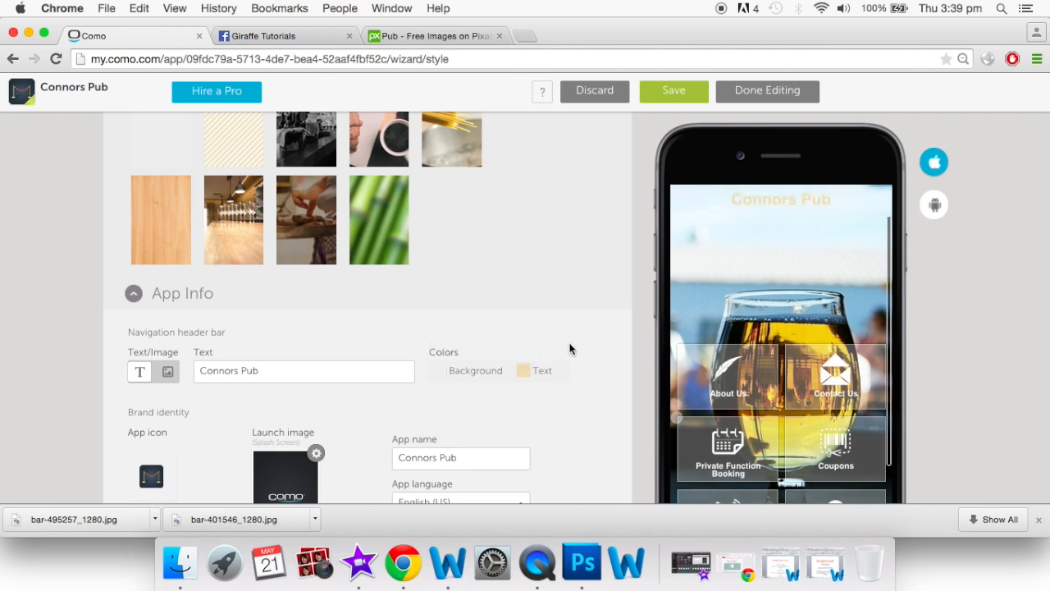
# Set the header text colour to gold (#E6B040)
pyautogui.click(522, 375)
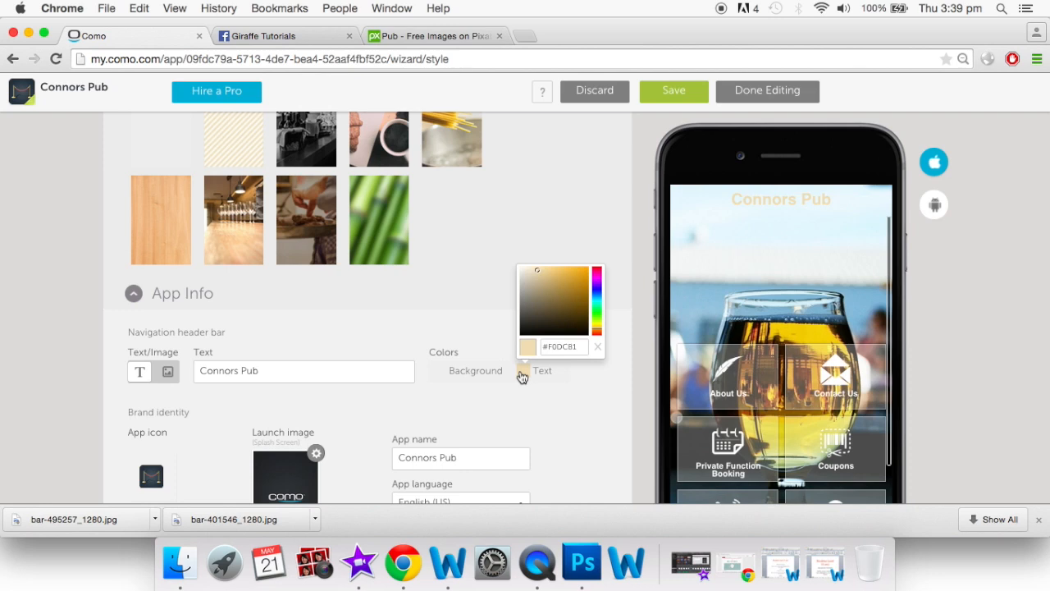
pyautogui.click(563, 275)
pyautogui.click(578, 279)
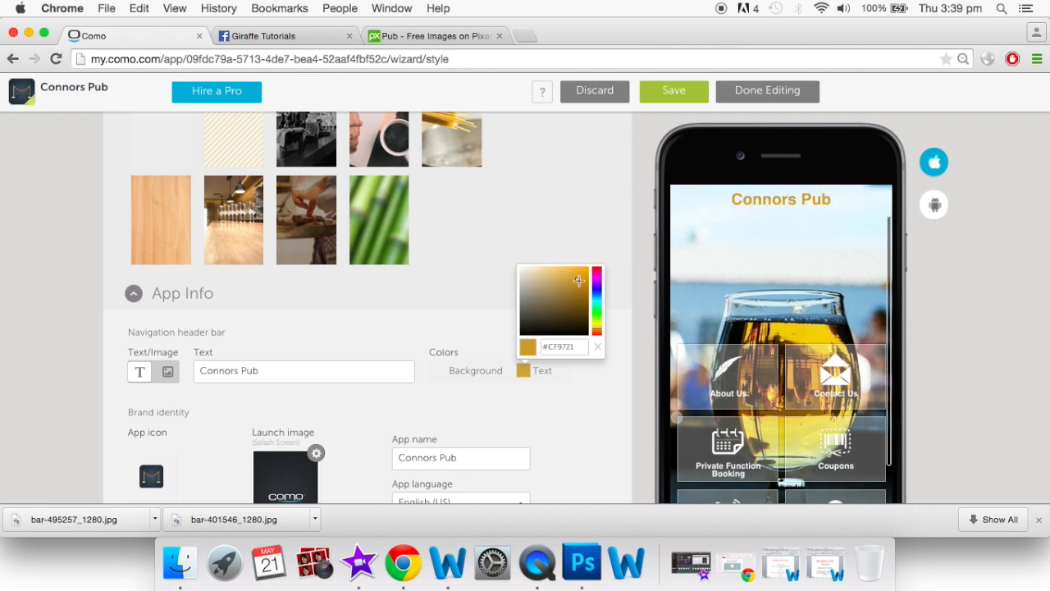
pyautogui.click(569, 275)
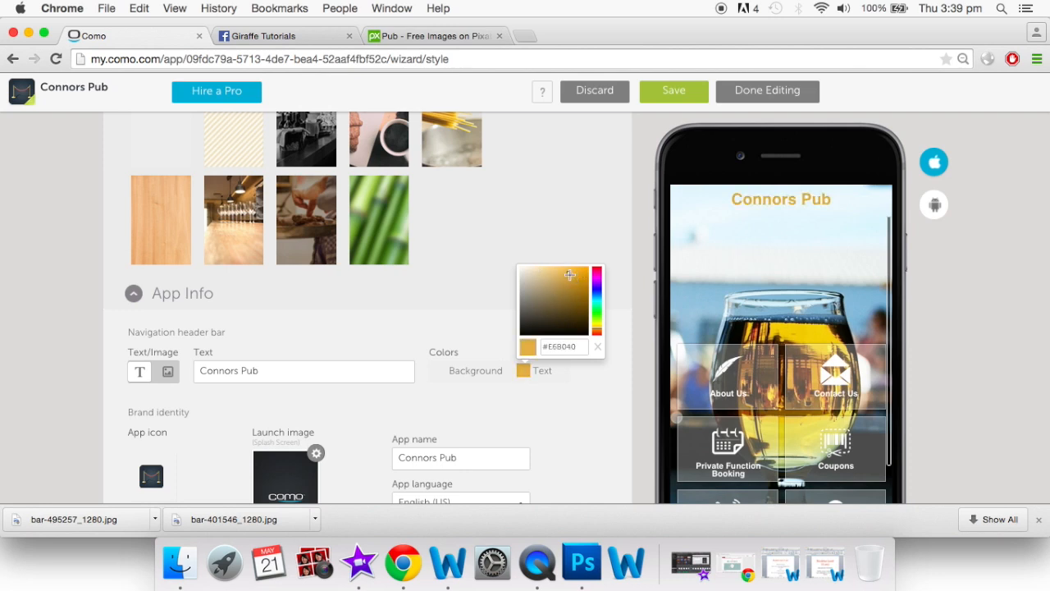
pyautogui.click(603, 351)
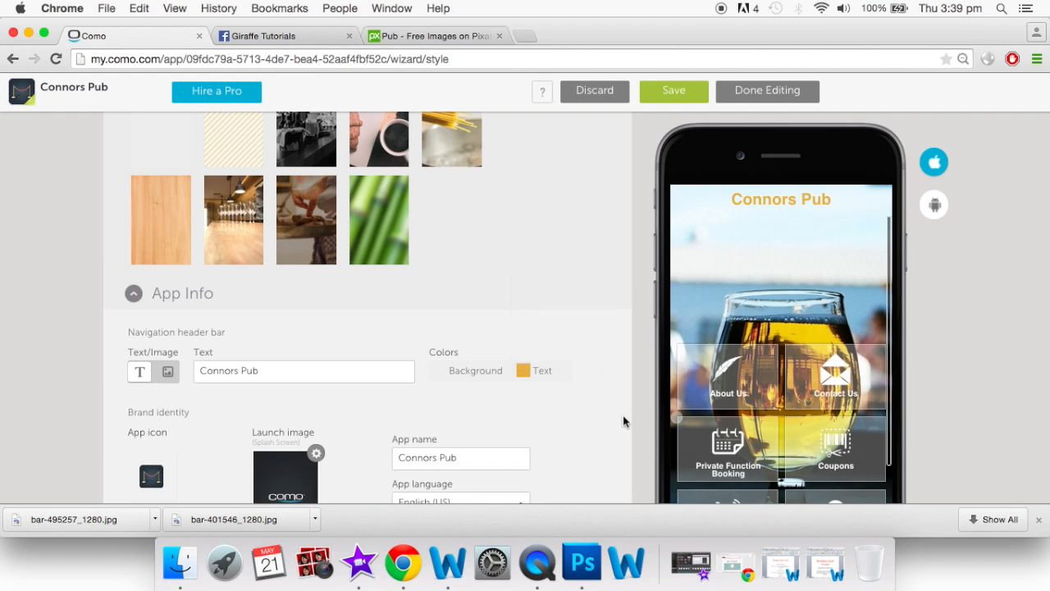
# Make the header background translucent white (#96FFFFFF)
pyautogui.scroll(-3, 771, 417)
pyautogui.scroll(-3, 771, 417)
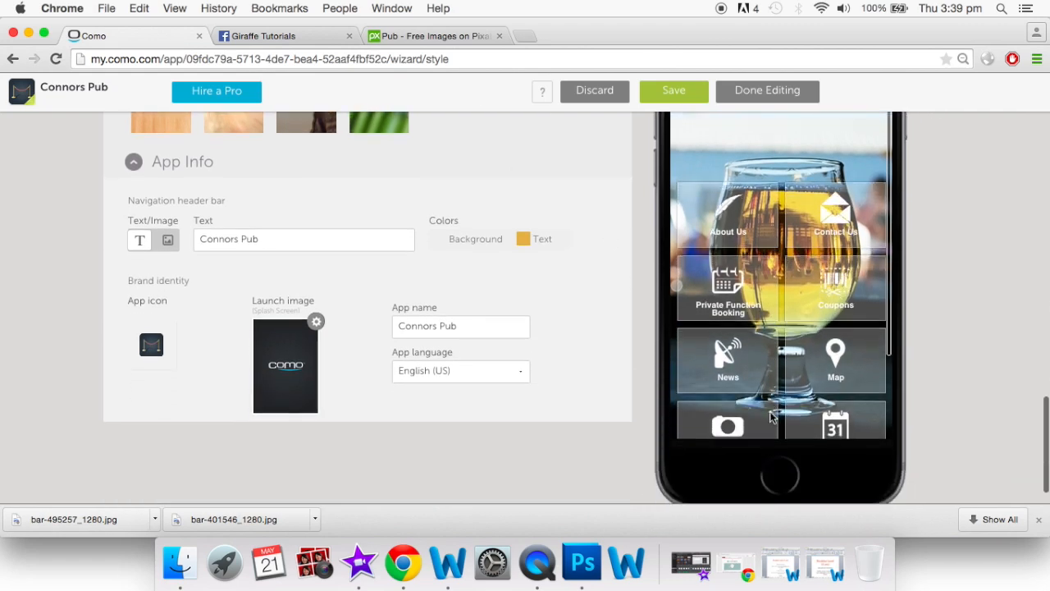
pyautogui.scroll(2, 749, 323)
pyautogui.scroll(5, 749, 322)
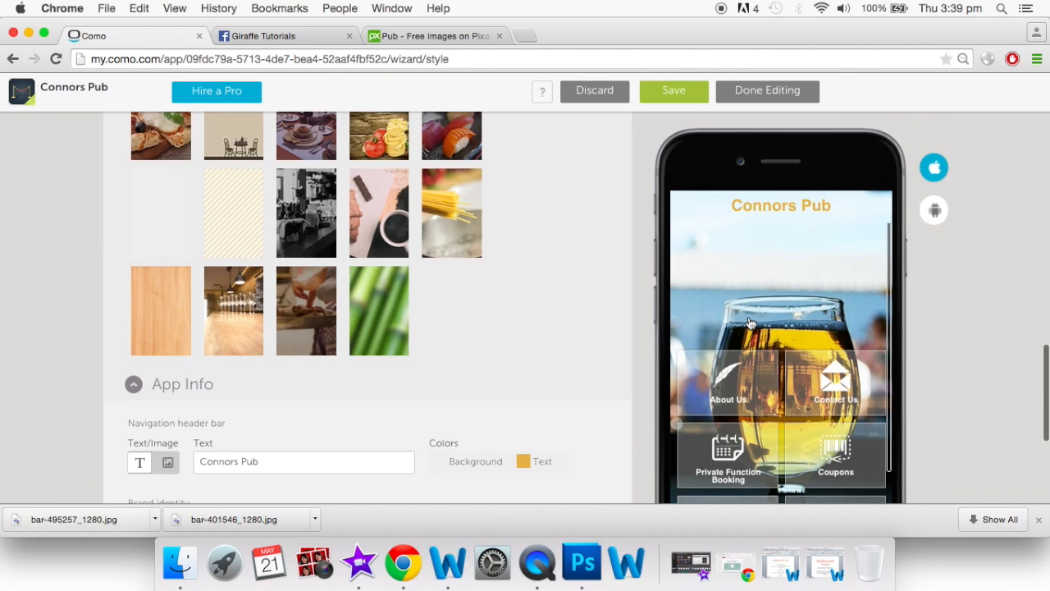
pyautogui.scroll(-3, 492, 394)
pyautogui.click(434, 369)
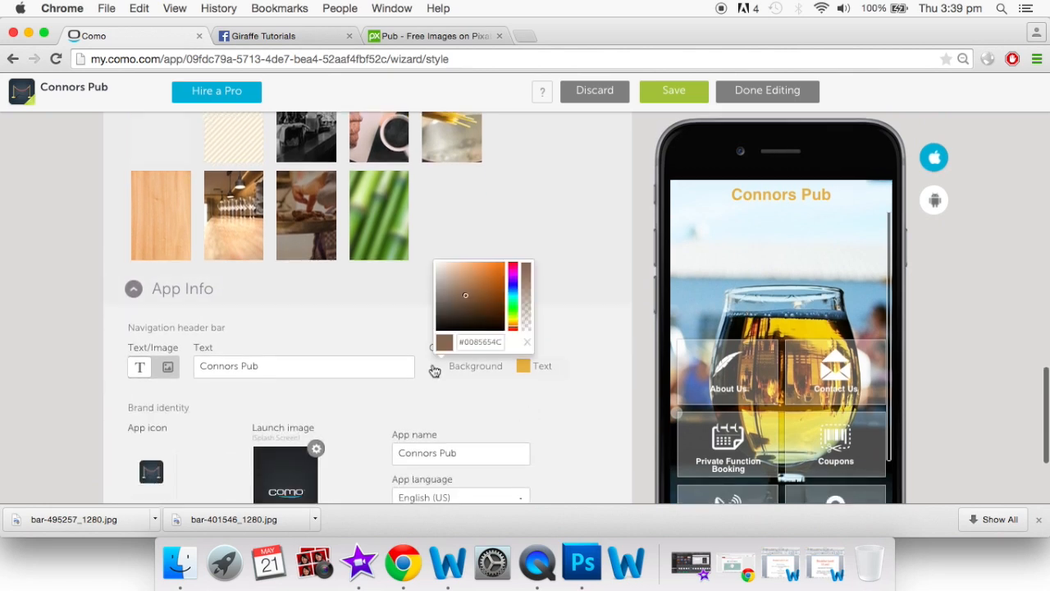
pyautogui.click(441, 269)
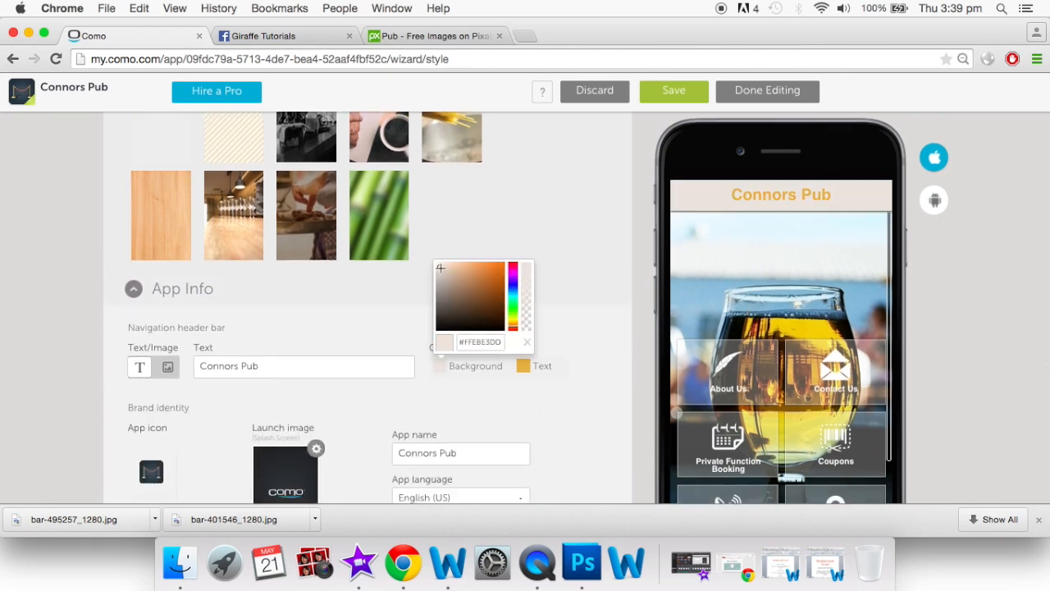
pyautogui.moveTo(440, 266); pyautogui.dragTo(436, 260)
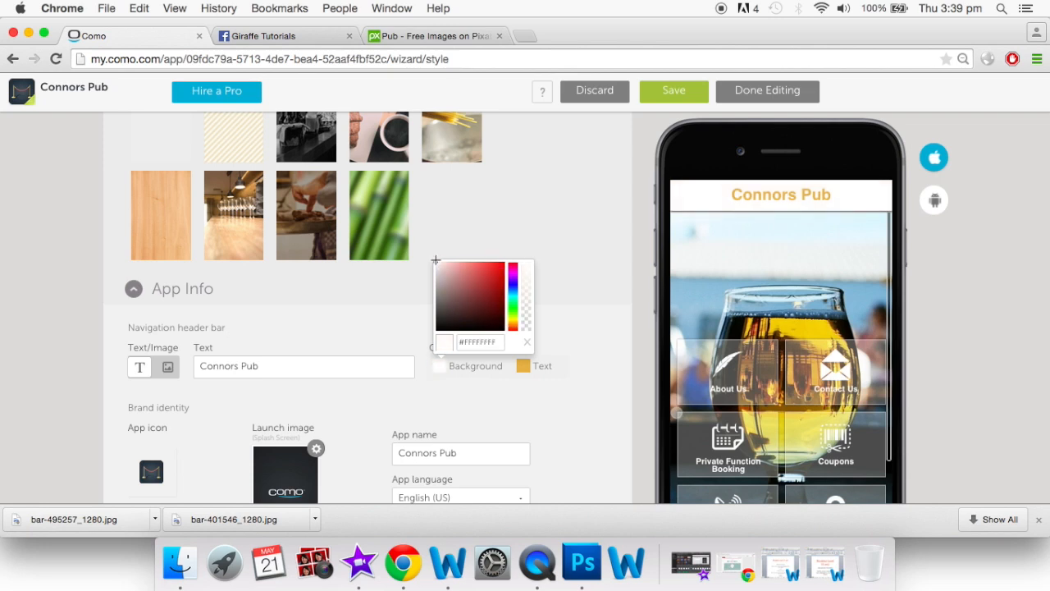
pyautogui.click(525, 279)
pyautogui.click(525, 291)
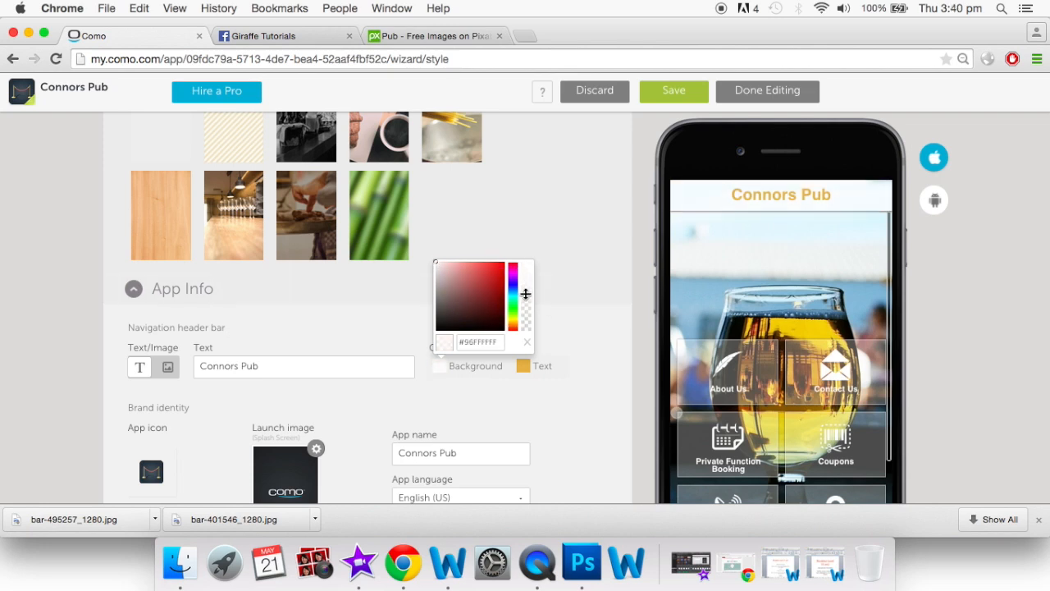
pyautogui.click(584, 337)
pyautogui.scroll(1, 584, 337)
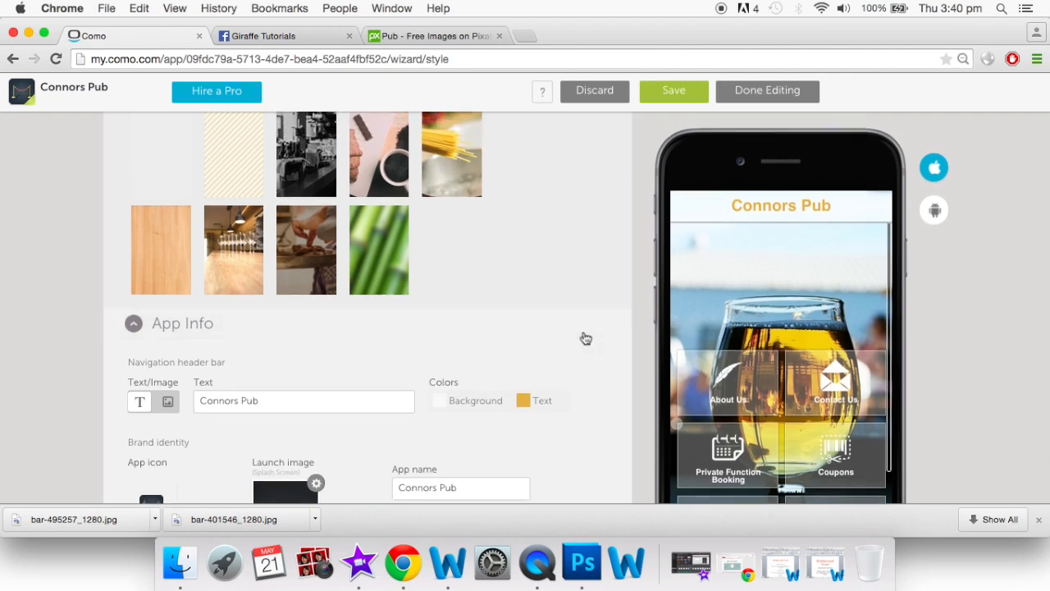
pyautogui.scroll(15, 586, 339)
# Preview the About Us page and set the content backgrounds to white (#FFFFFF)
pyautogui.scroll(5, 586, 339)
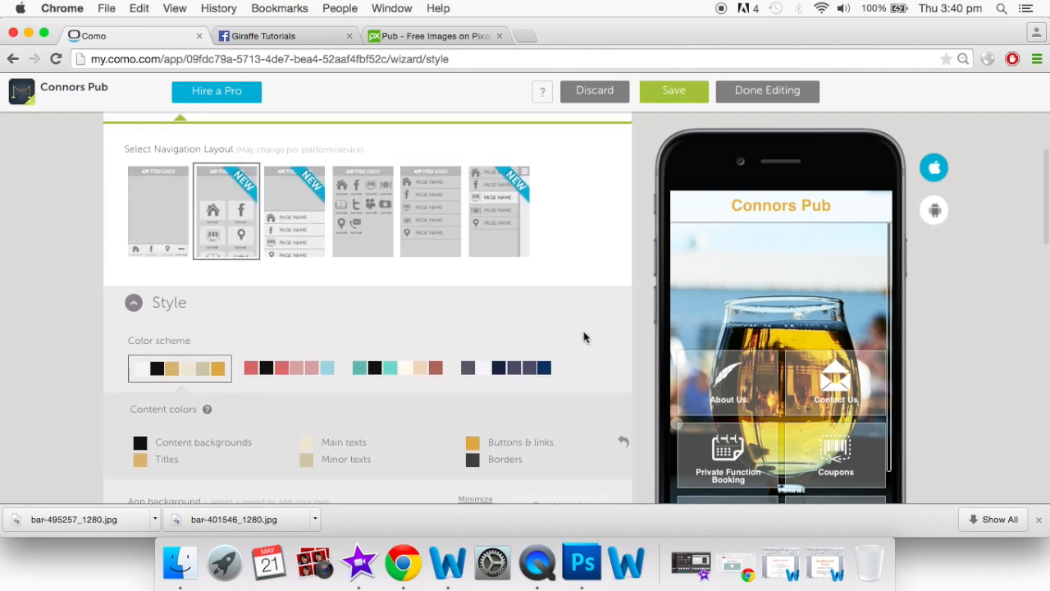
pyautogui.click(729, 397)
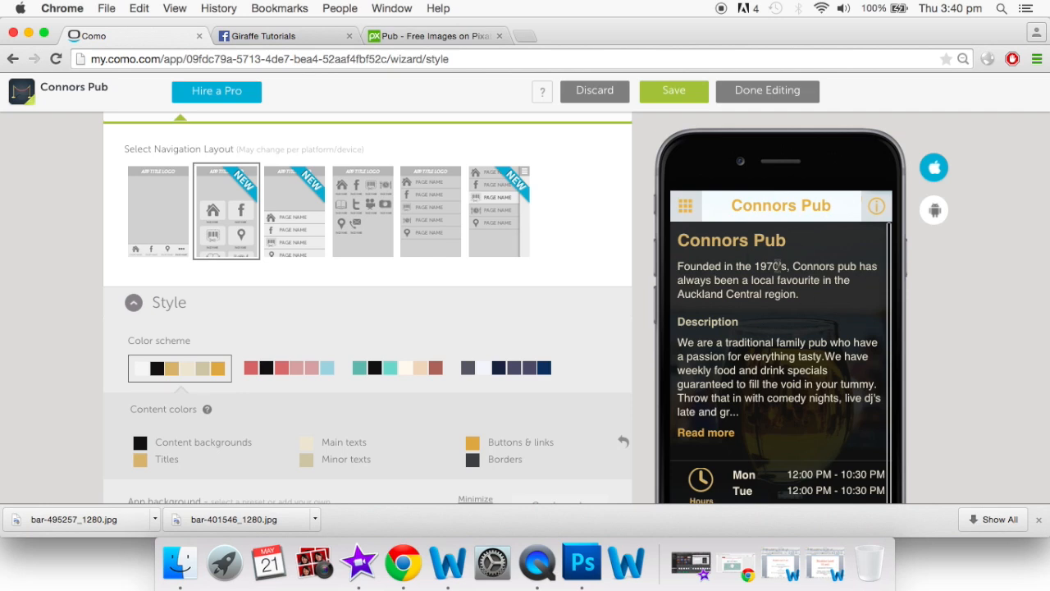
pyautogui.scroll(-5, 506, 305)
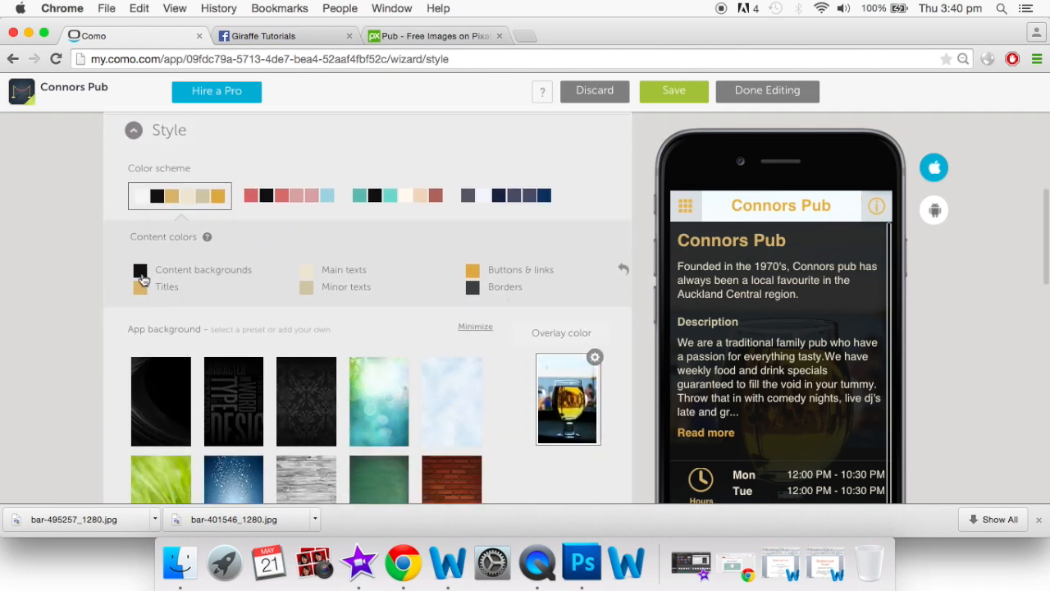
pyautogui.click(141, 274)
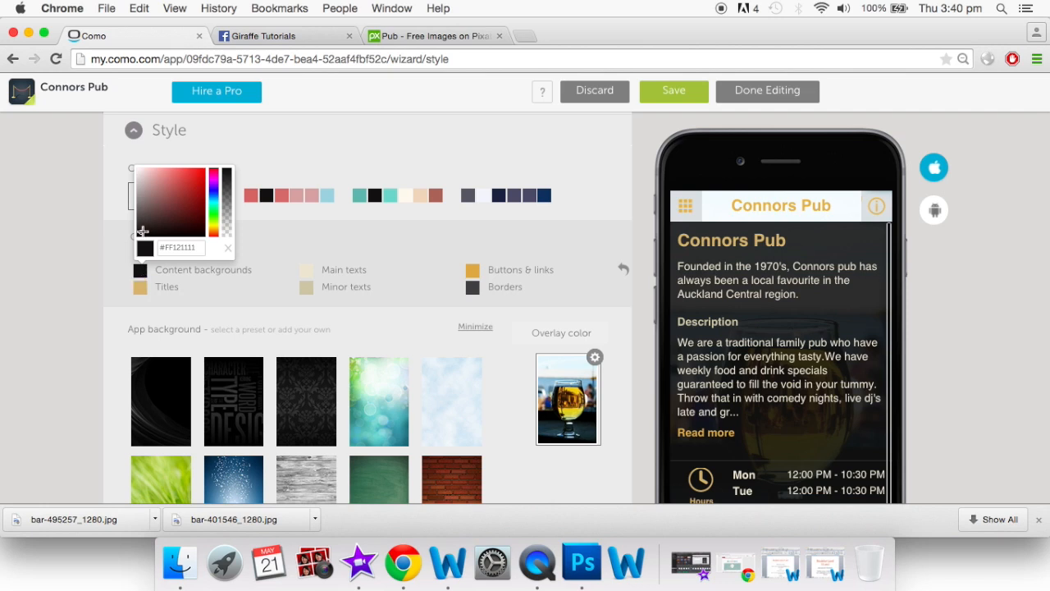
pyautogui.moveTo(141, 229); pyautogui.dragTo(135, 146)
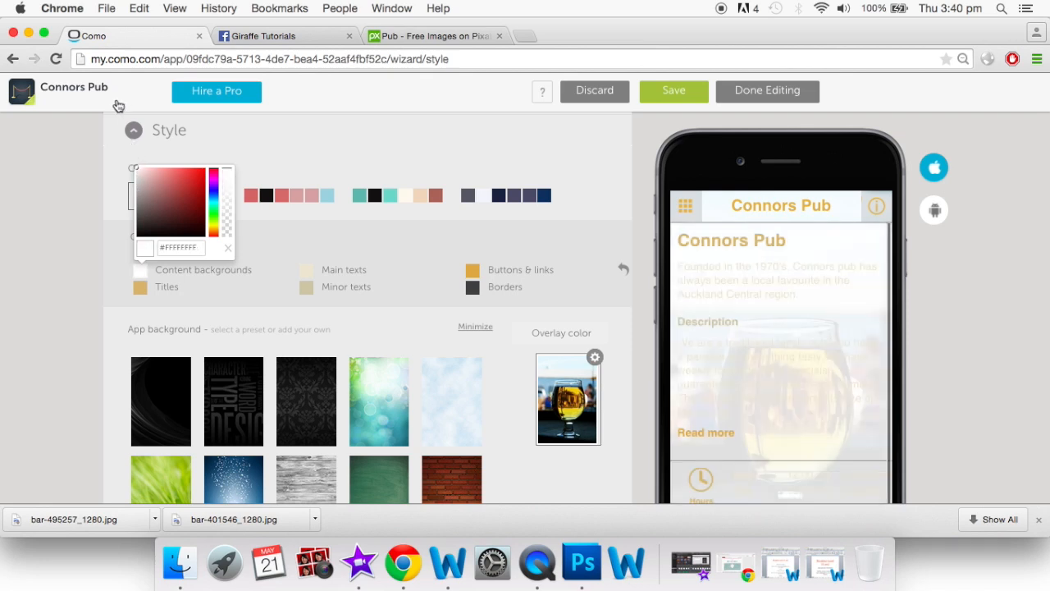
pyautogui.click(72, 294)
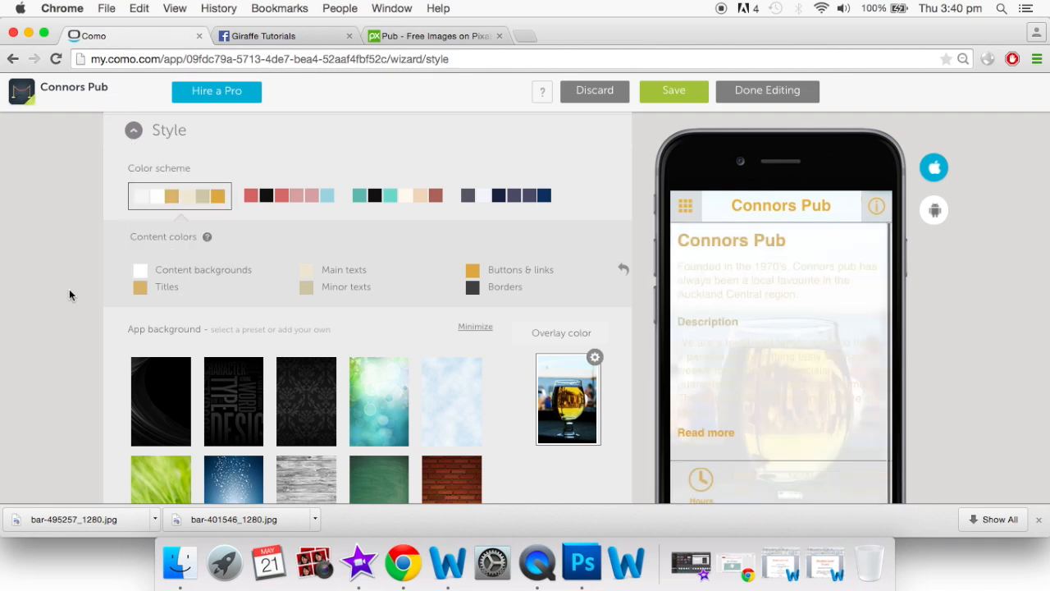
# Shift the titles to a richer gold and set main texts to dark grey #424037
pyautogui.click(141, 293)
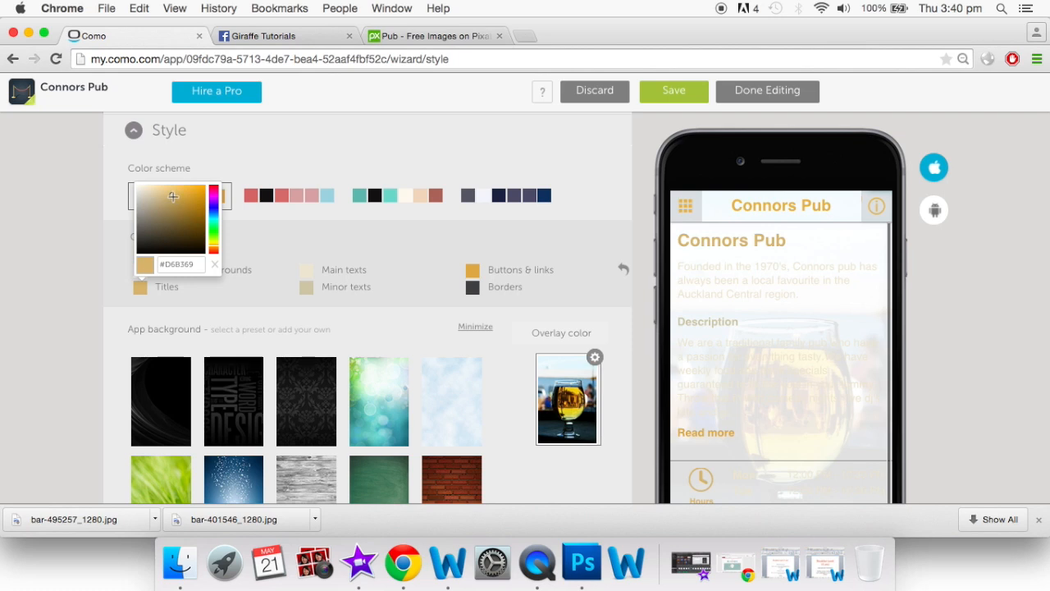
pyautogui.moveTo(173, 195)
pyautogui.mouseDown()
pyautogui.moveTo(178, 187)
pyautogui.moveTo(179, 197)
pyautogui.mouseUp()
pyautogui.click(302, 273)
pyautogui.click(335, 176)
pyautogui.click(353, 203)
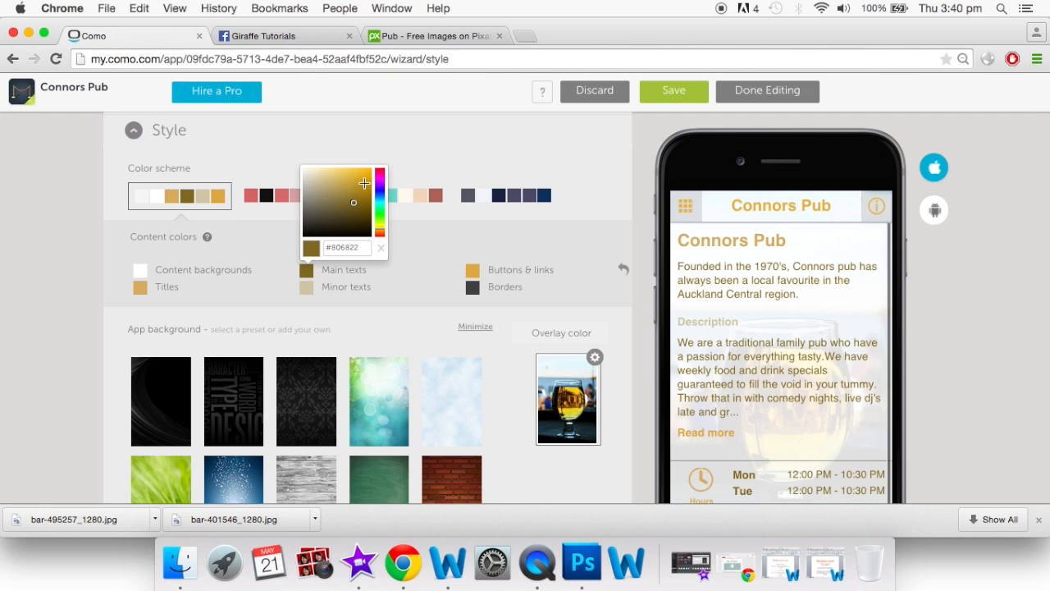
pyautogui.click(363, 177)
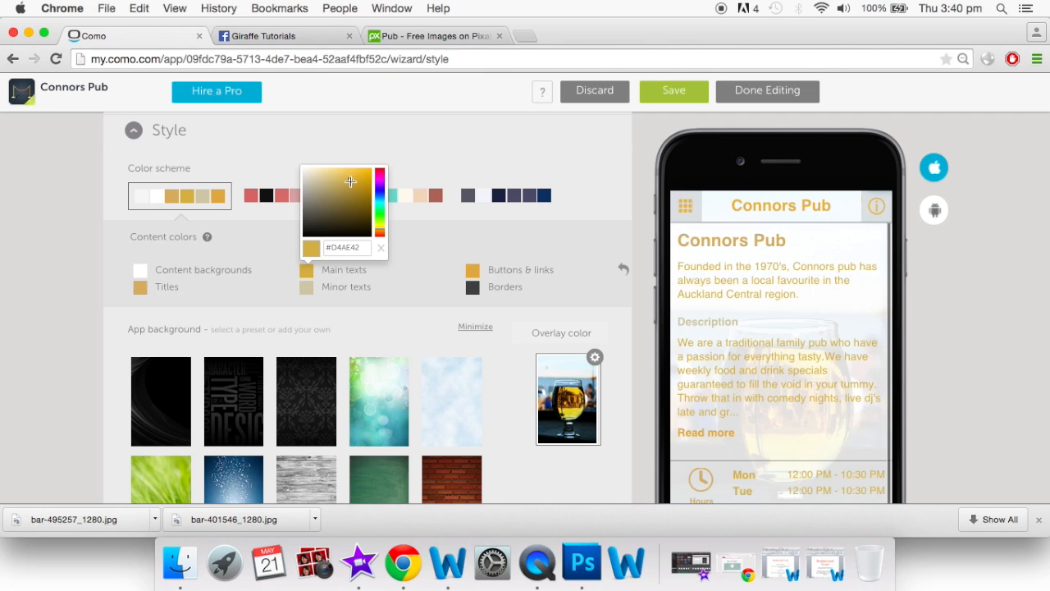
pyautogui.click(318, 216)
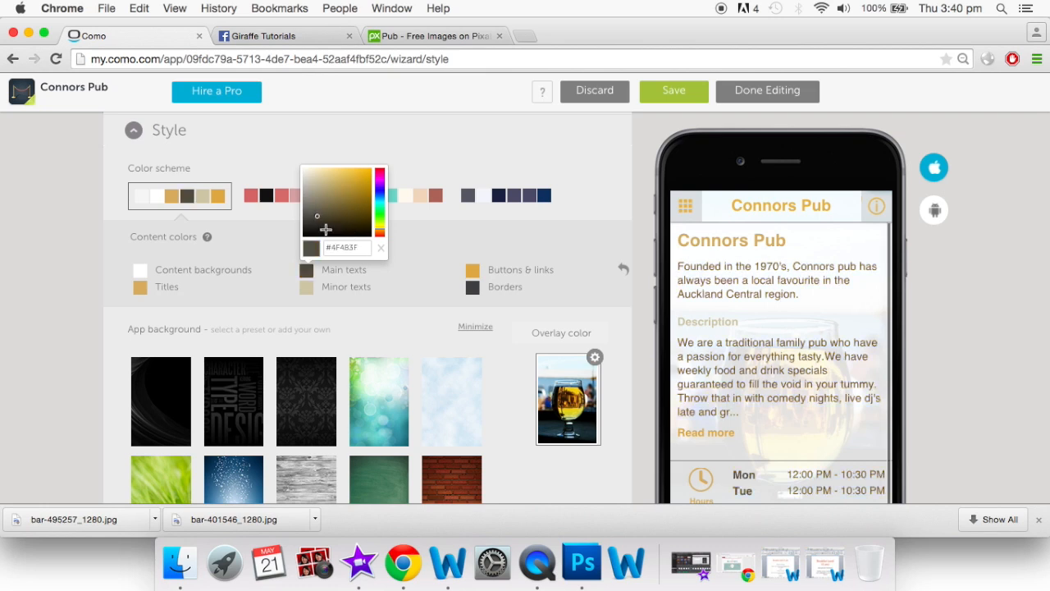
pyautogui.click(316, 221)
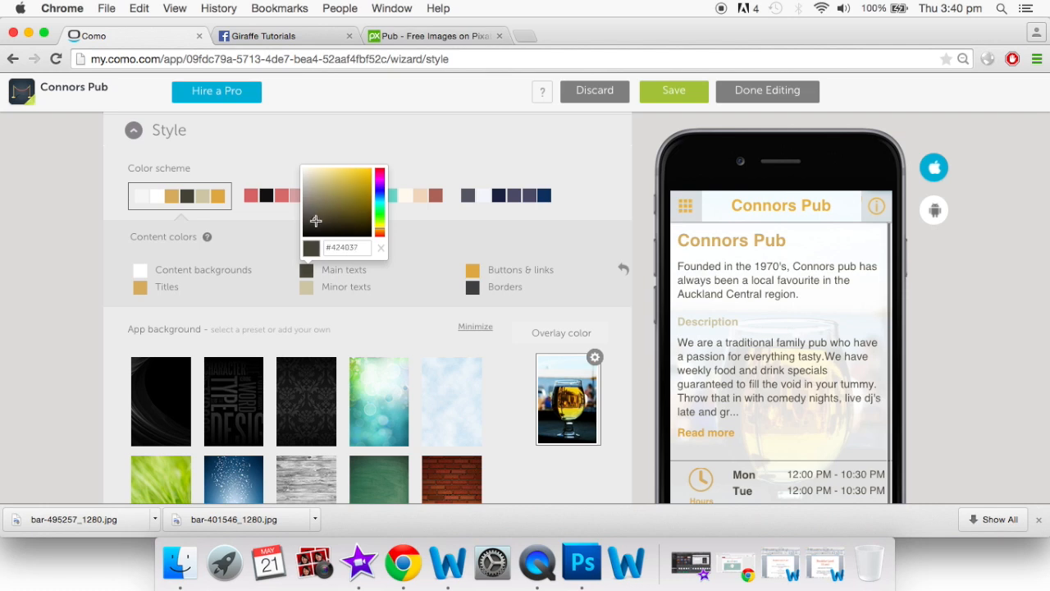
pyautogui.click(427, 334)
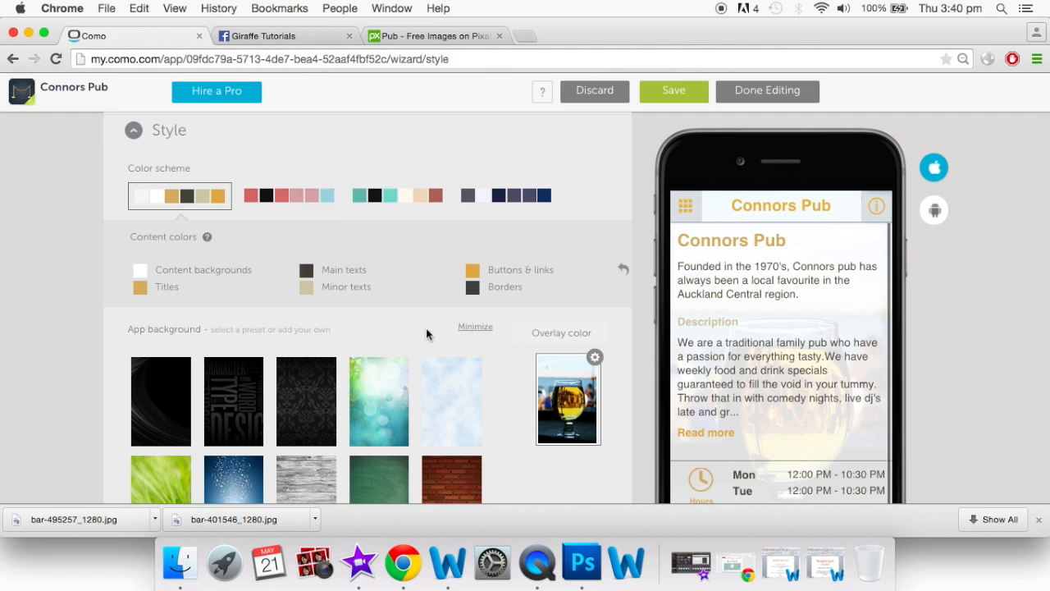
# Set the minor texts to a mid grey-brown (#797362)
pyautogui.scroll(-1, 394, 320)
pyautogui.click(308, 259)
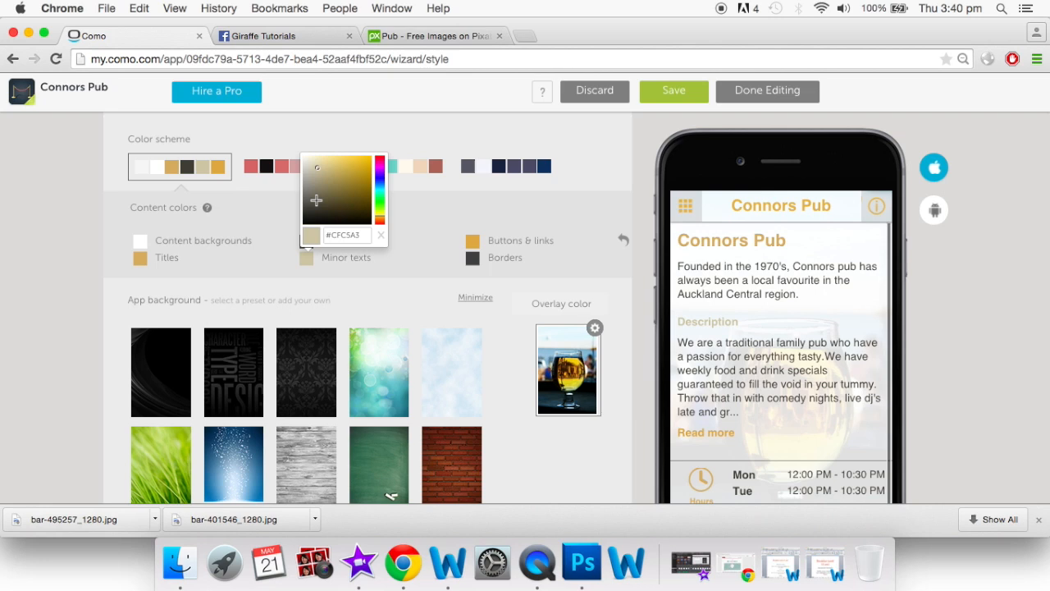
pyautogui.click(315, 191)
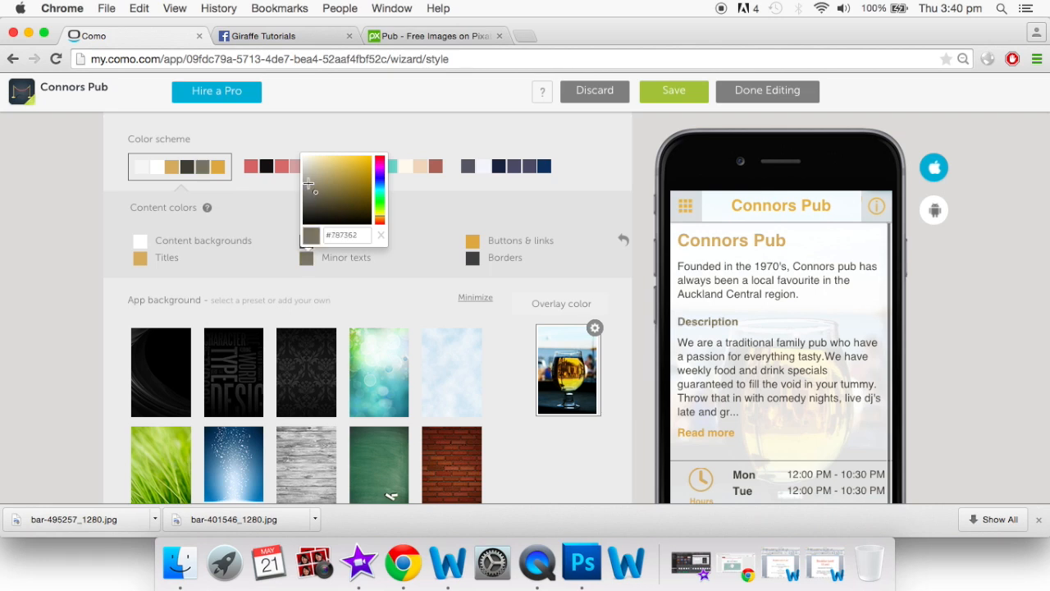
pyautogui.click(384, 302)
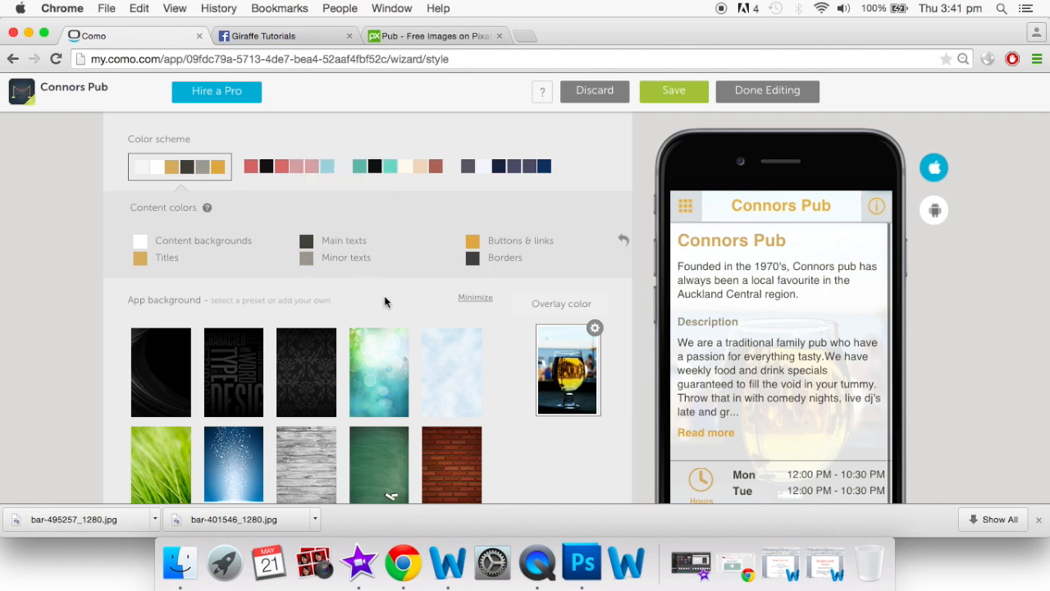
# Preview the Contact us and Private Function Booking pages in the phone
pyautogui.scroll(-2, 536, 245)
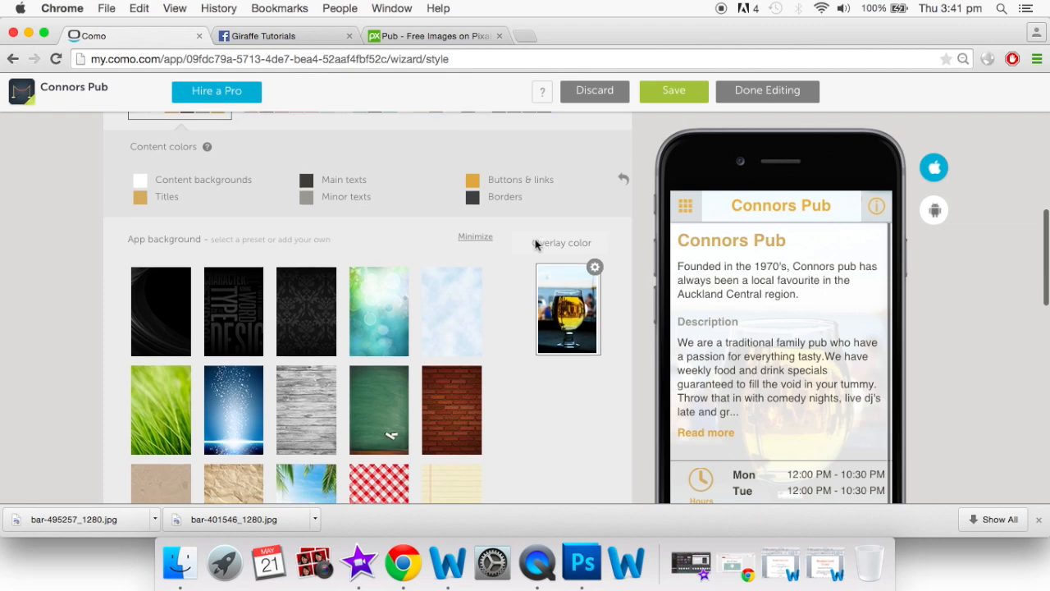
pyautogui.scroll(-10, 743, 339)
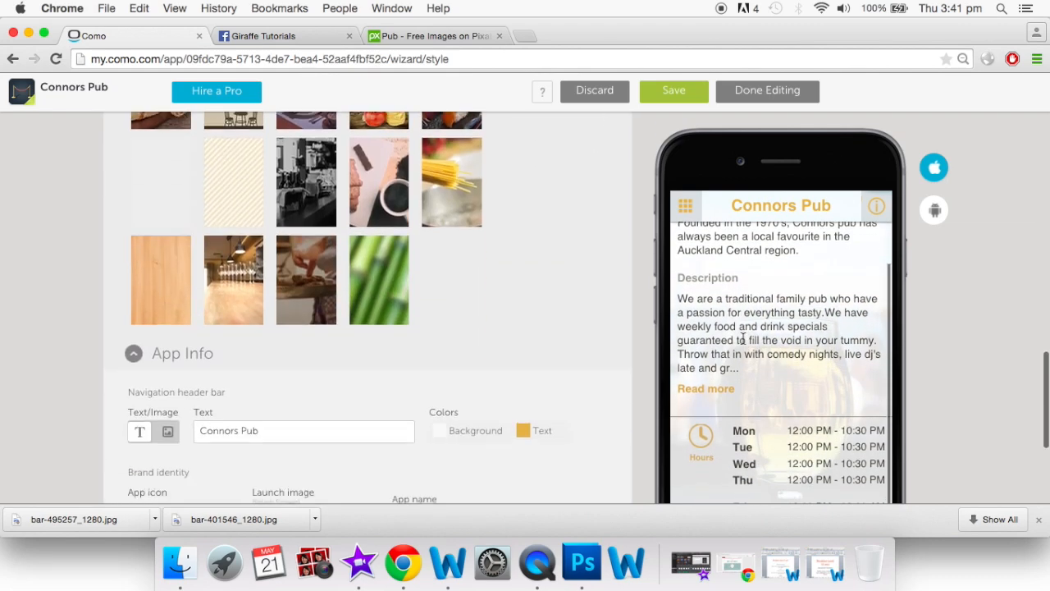
pyautogui.scroll(-4, 744, 339)
pyautogui.scroll(6, 743, 339)
pyautogui.scroll(10, 743, 339)
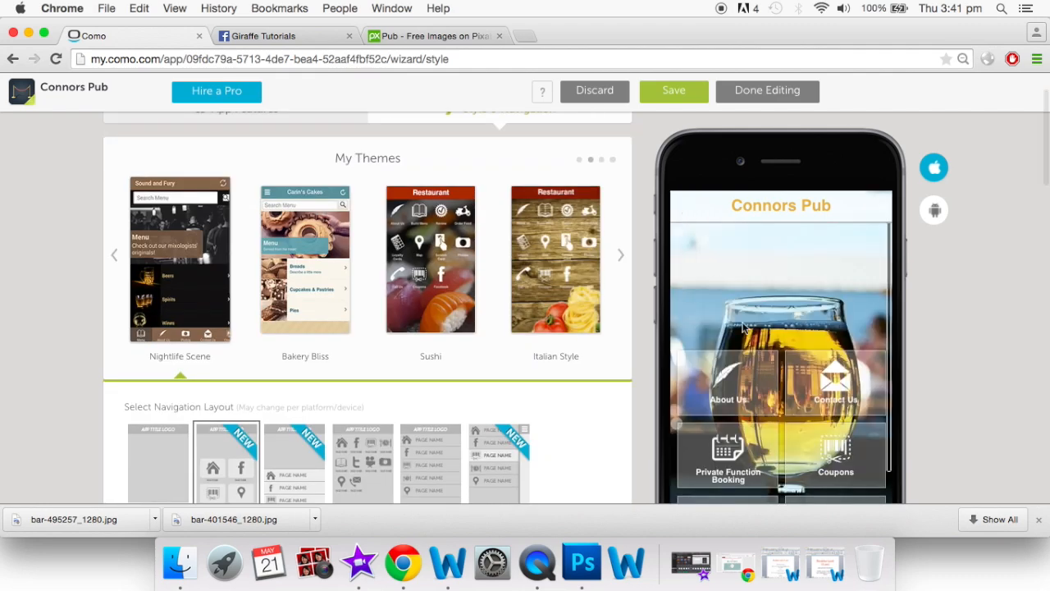
pyautogui.scroll(-1, 744, 328)
pyautogui.click(845, 386)
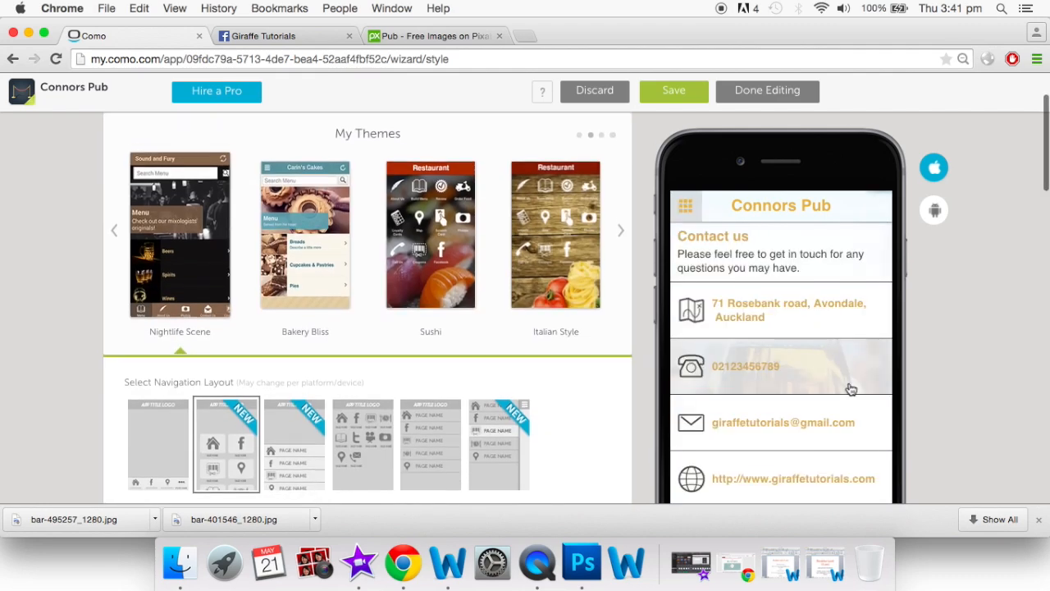
pyautogui.scroll(-3, 851, 389)
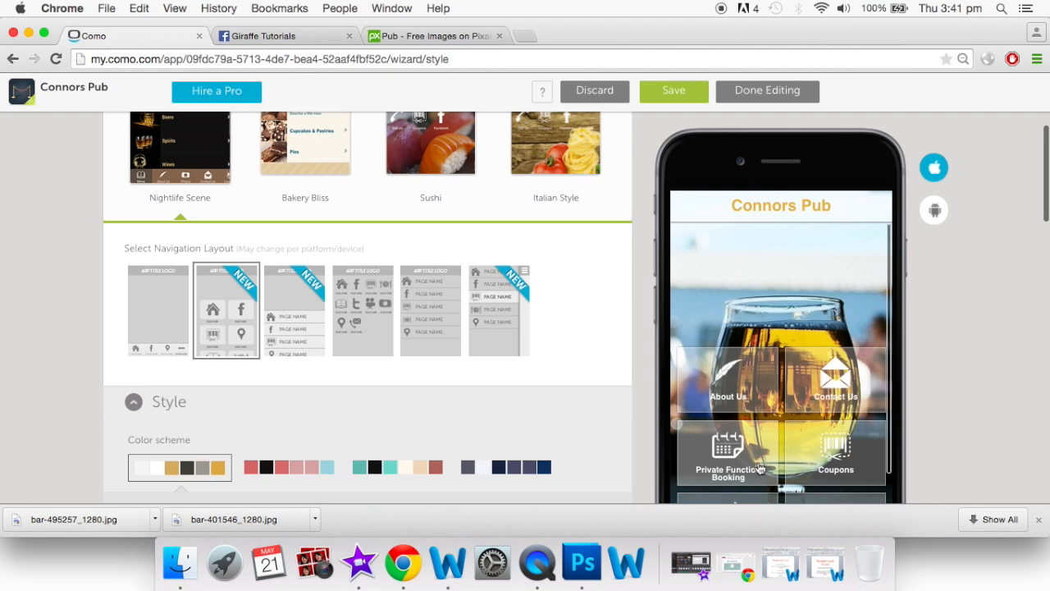
pyautogui.click(736, 466)
# Return the preview to the home screen and scroll down to the App Info settings
pyautogui.scroll(-1, 697, 393)
pyautogui.scroll(-2, 697, 392)
pyautogui.click(687, 208)
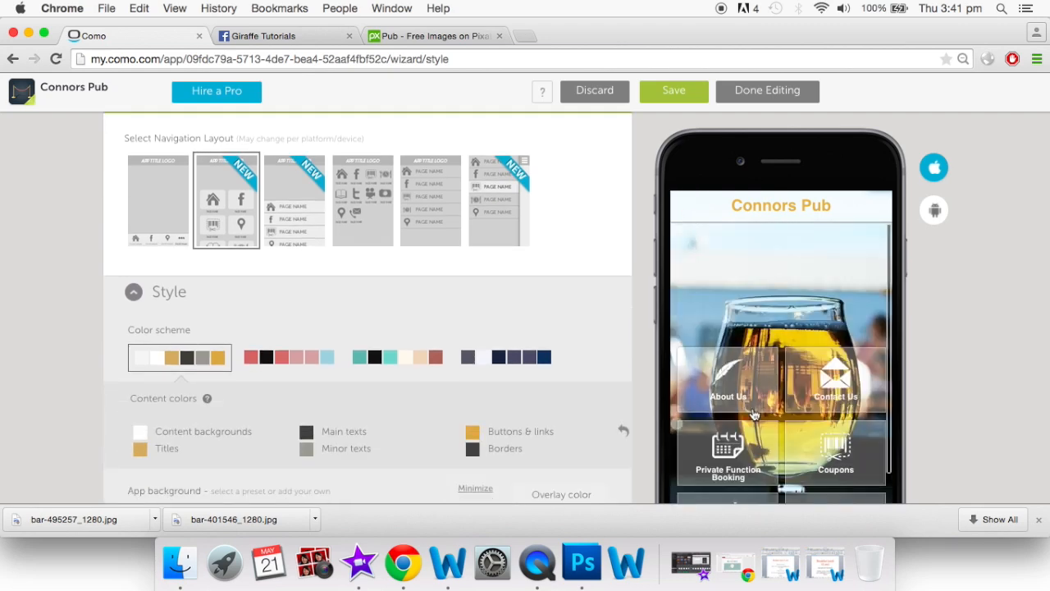
pyautogui.scroll(-9, 753, 415)
pyautogui.scroll(10, 754, 424)
pyautogui.scroll(-5, 590, 347)
pyautogui.scroll(-15, 487, 422)
pyautogui.scroll(-4, 489, 423)
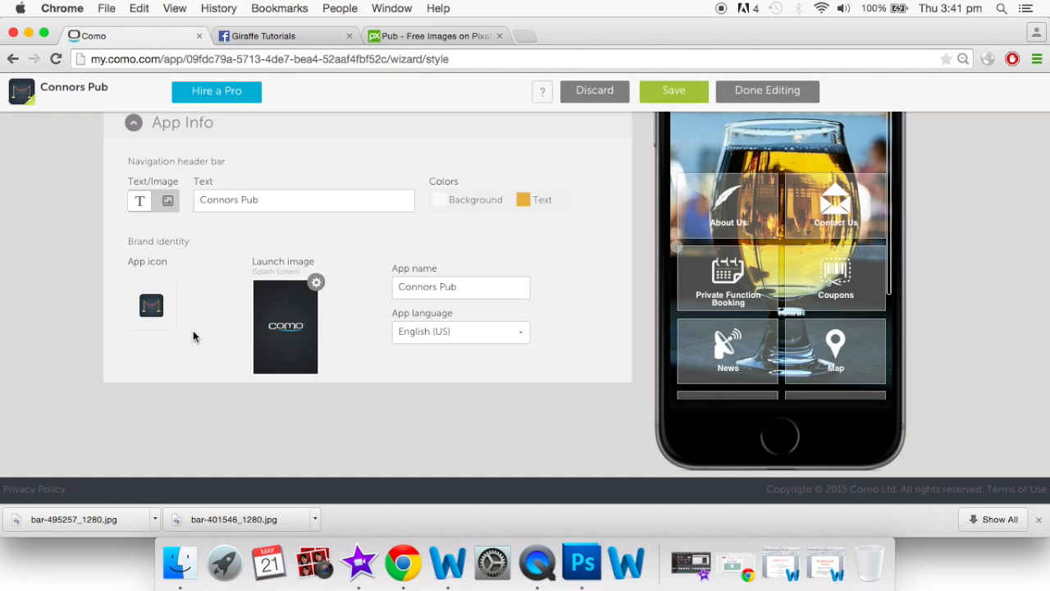
pyautogui.scroll(1, 193, 329)
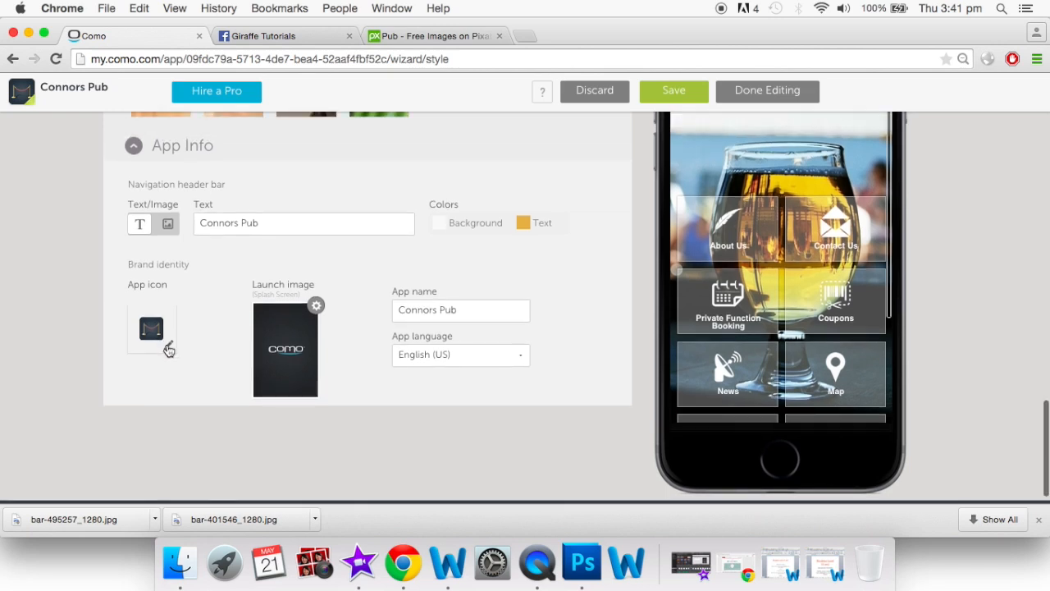
# Upload logo.jpg as the app icon, with the crop covering the whole giraffe logo
pyautogui.click(167, 345)
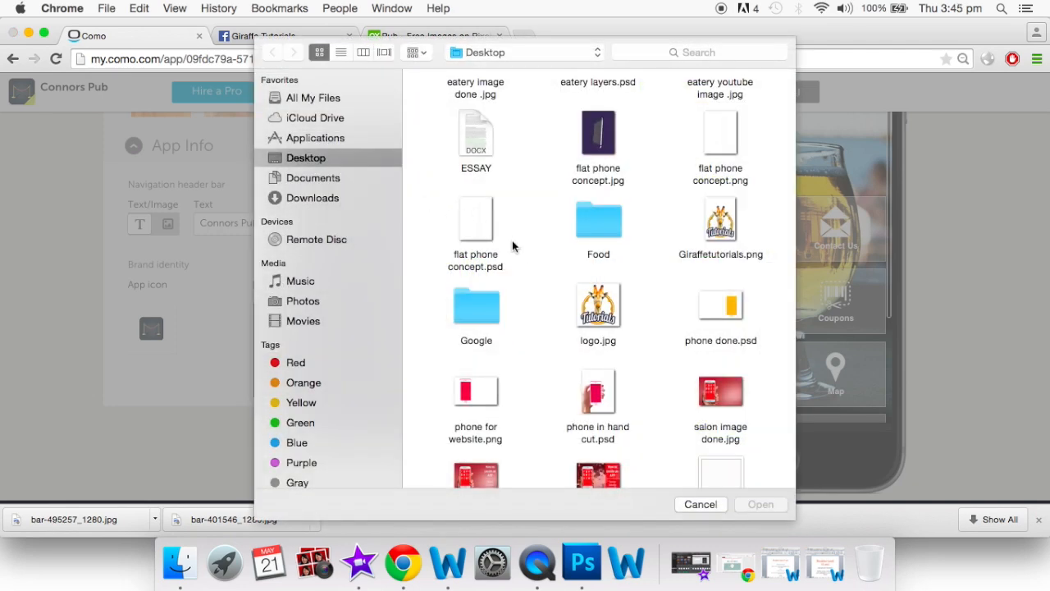
pyautogui.click(606, 313)
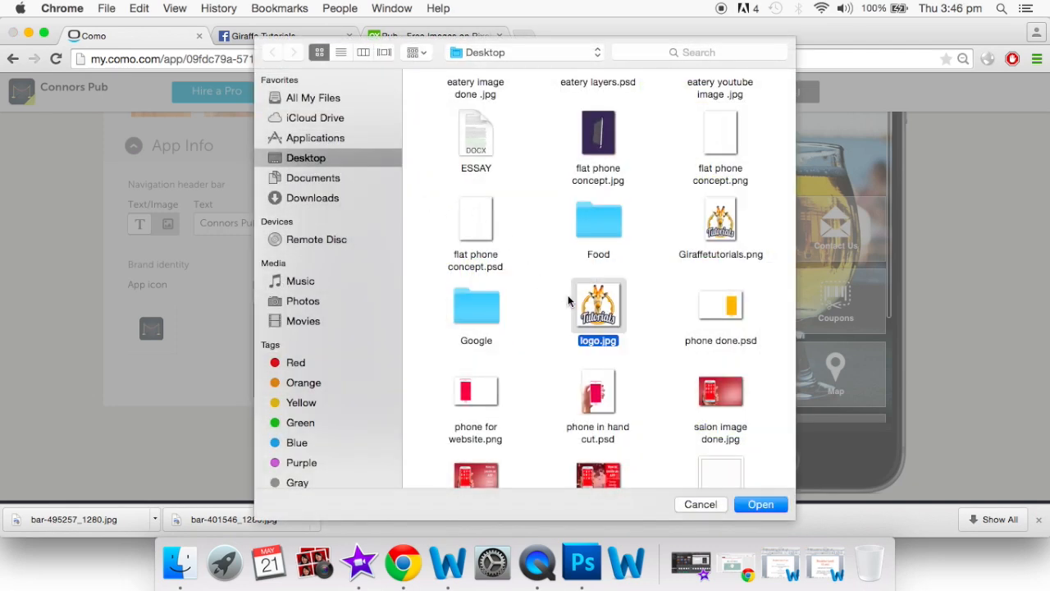
pyautogui.click(758, 506)
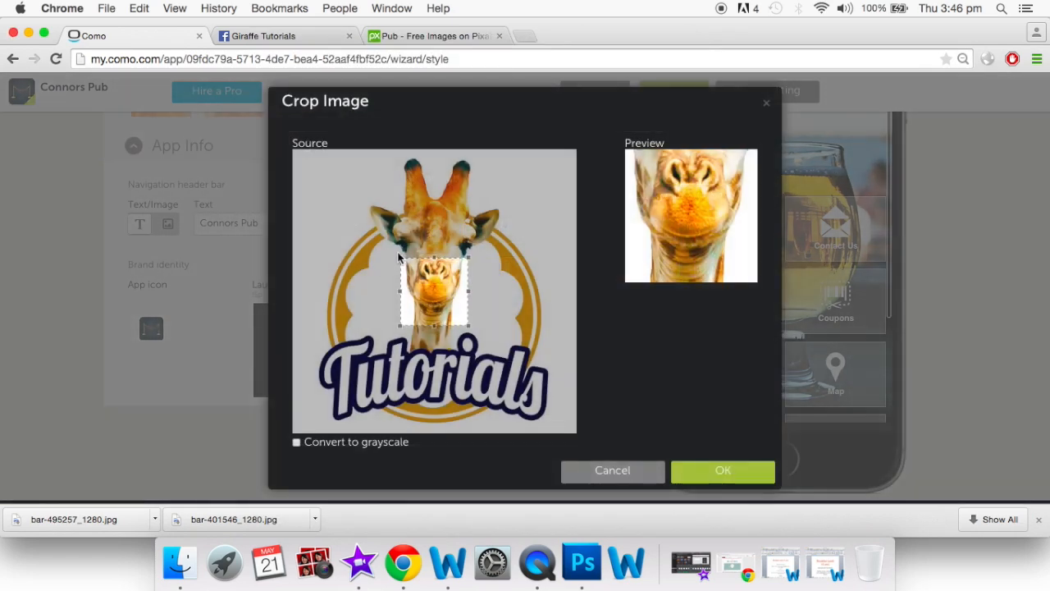
pyautogui.moveTo(400, 258); pyautogui.dragTo(293, 149)
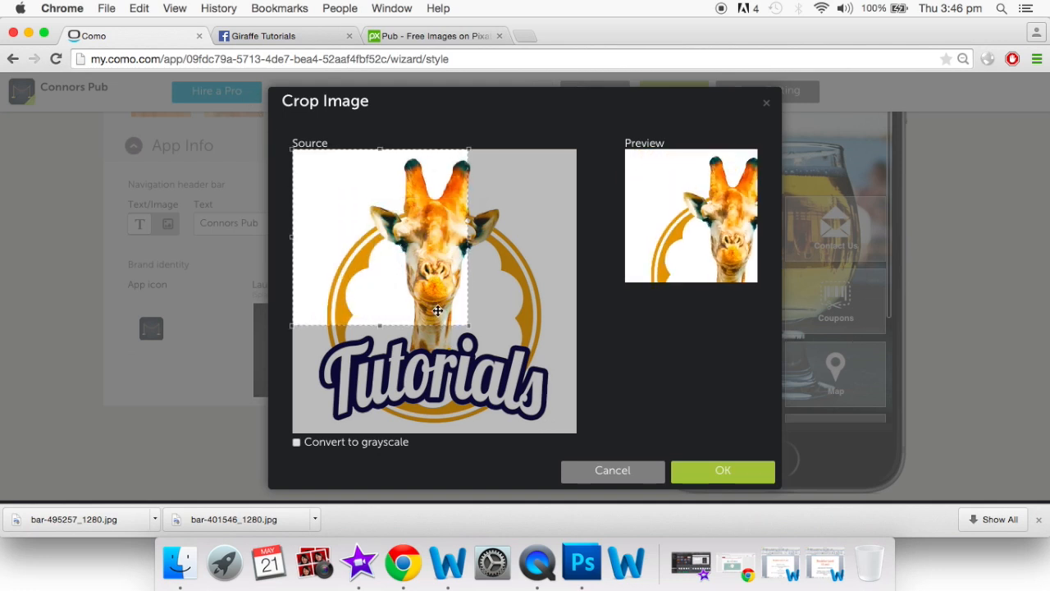
pyautogui.moveTo(469, 327); pyautogui.dragTo(604, 465)
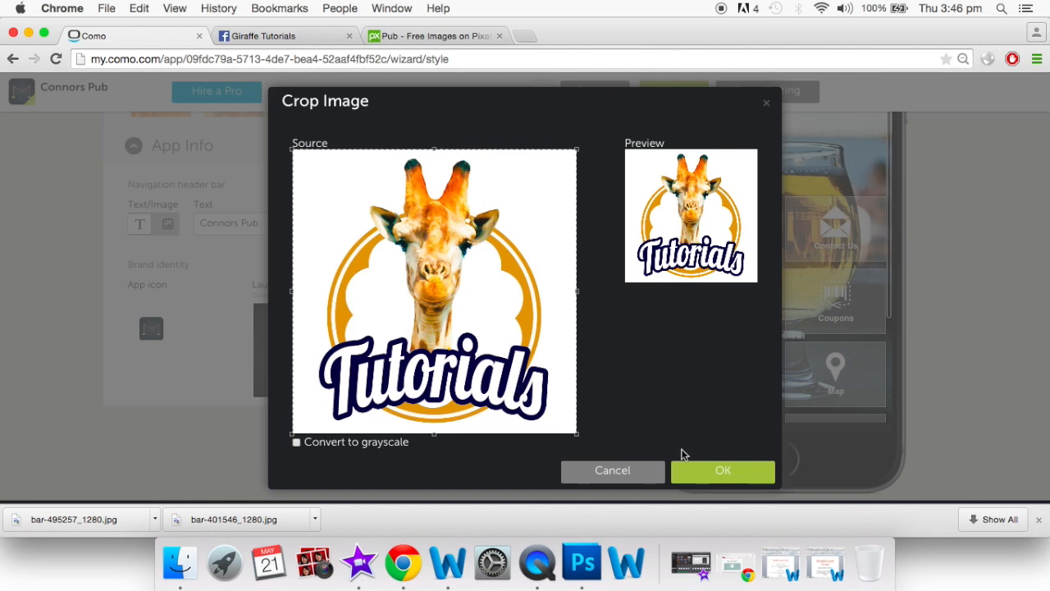
pyautogui.click(699, 470)
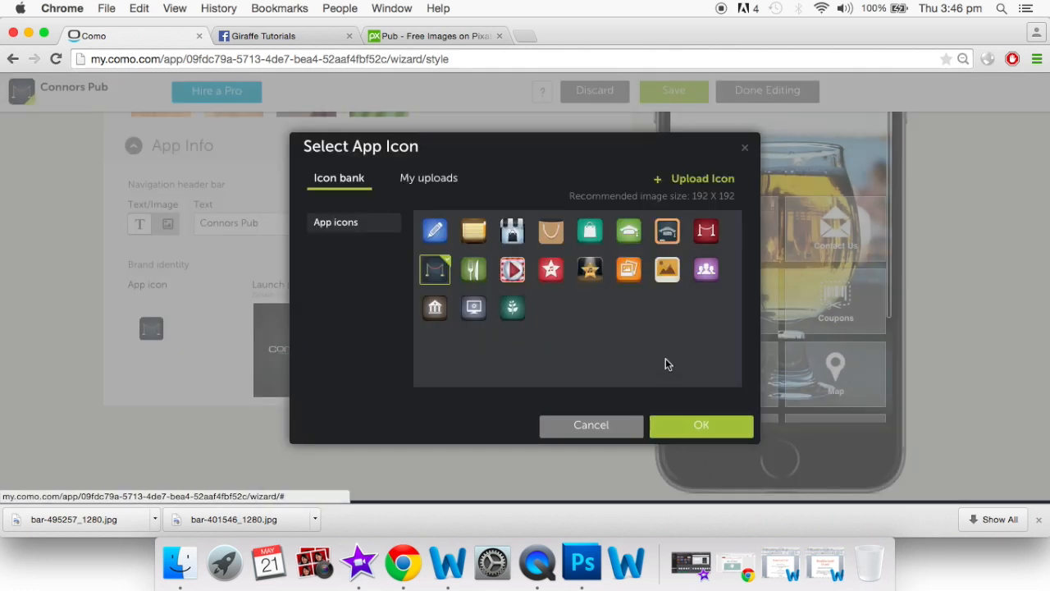
pyautogui.click(703, 430)
pyautogui.moveTo(307, 337)
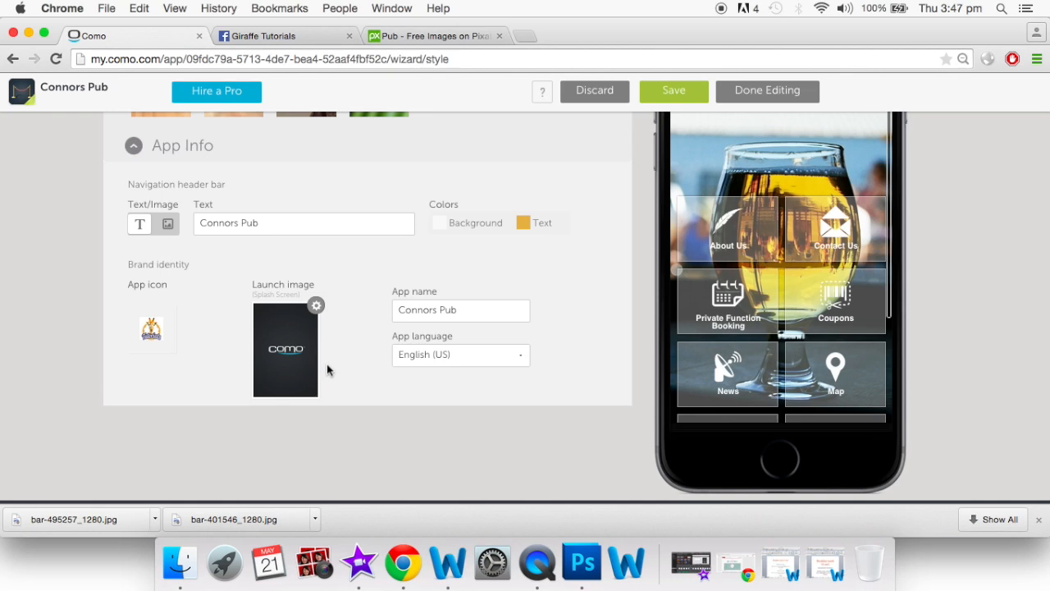
pyautogui.moveTo(295, 310)
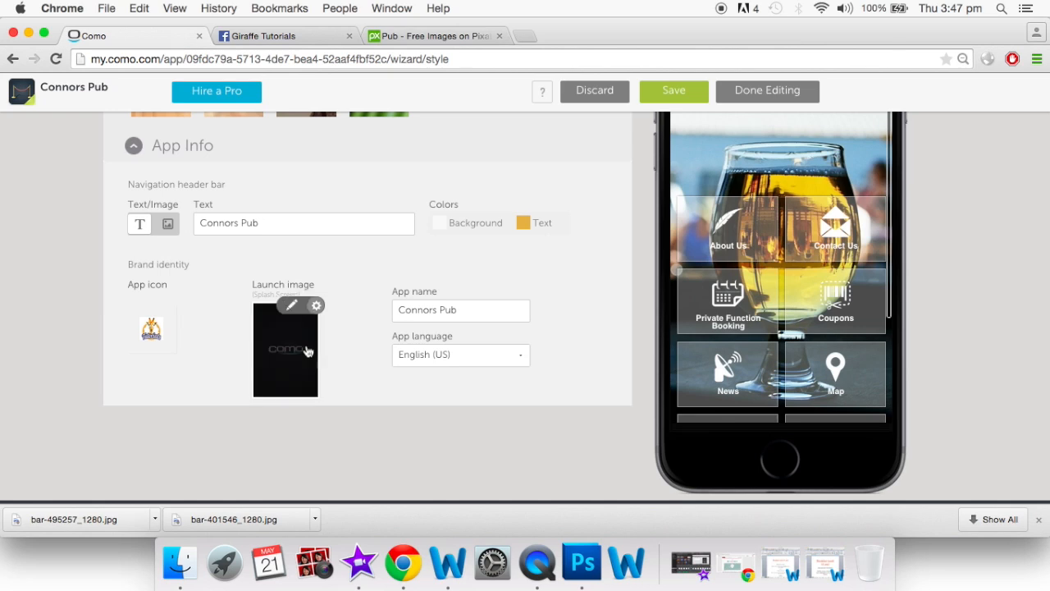
pyautogui.click(293, 308)
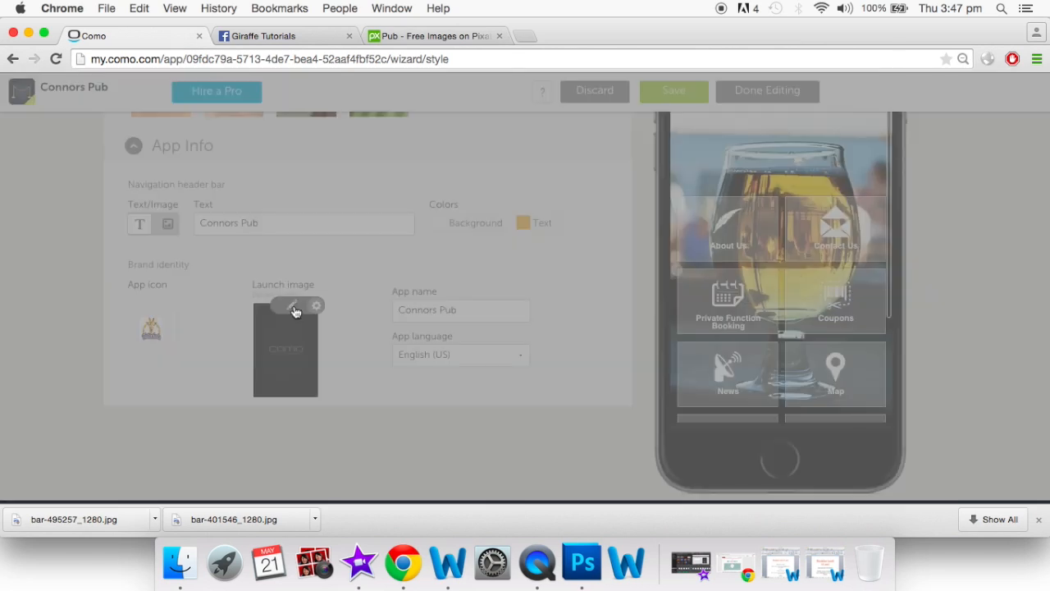
pyautogui.scroll(-2, 529, 391)
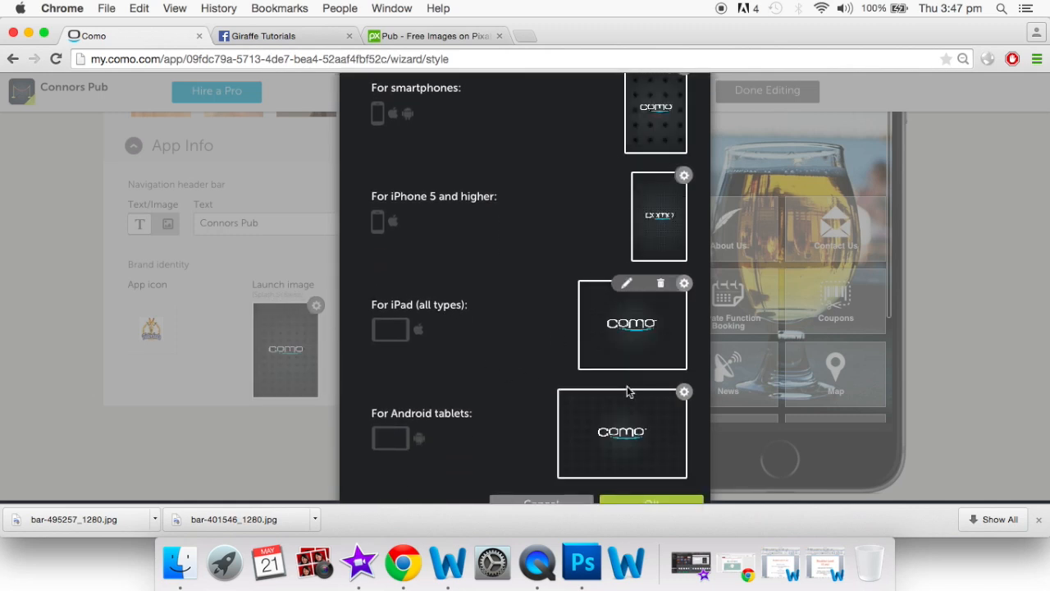
pyautogui.moveTo(634, 432)
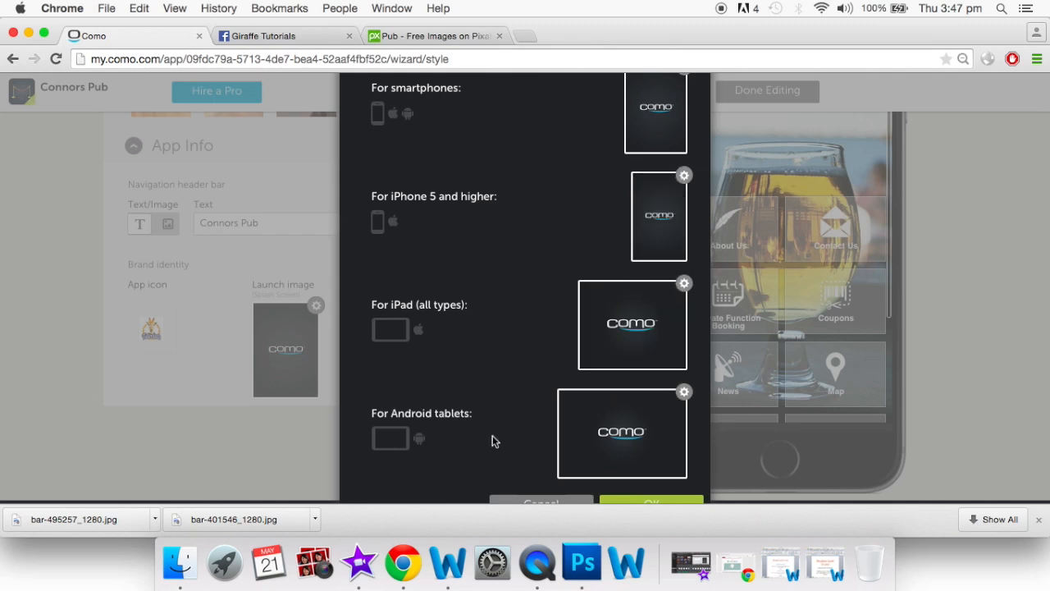
pyautogui.scroll(2, 488, 324)
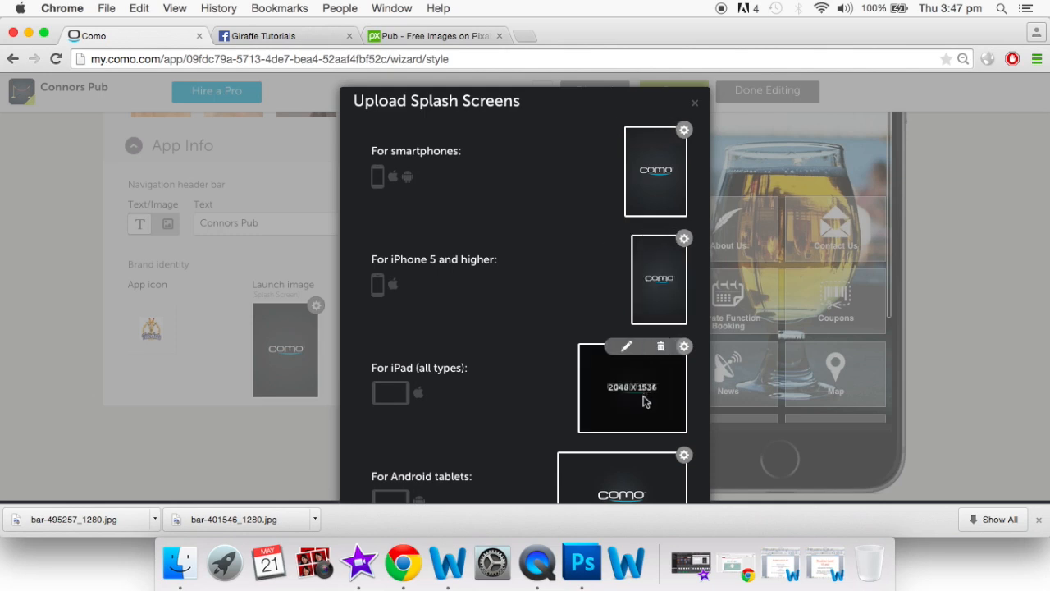
# Close the Upload Splash Screens dialog and save the Connors Pub app's changes
pyautogui.click(696, 106)
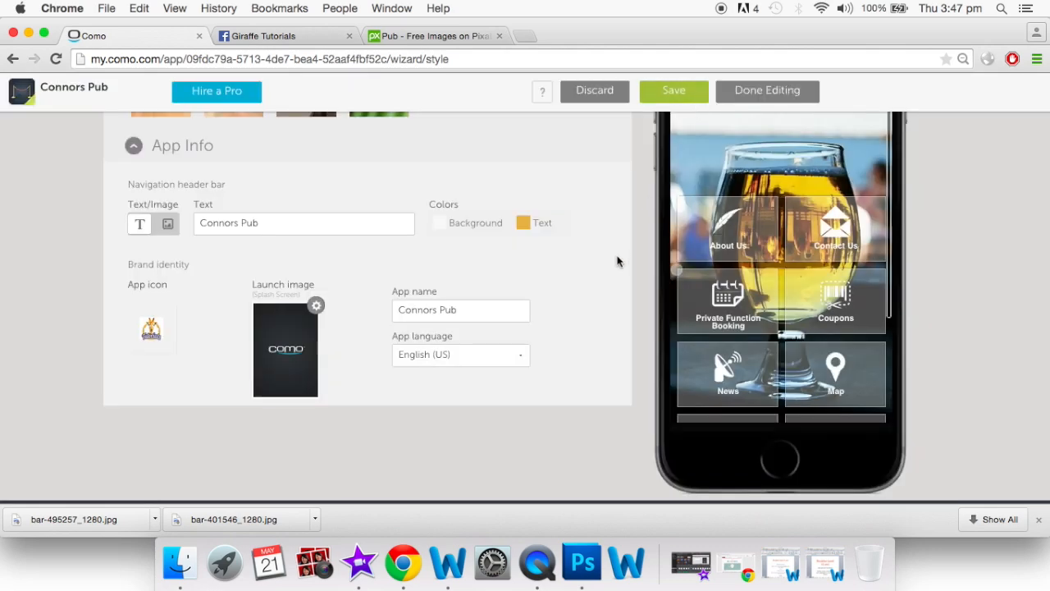
pyautogui.scroll(5, 617, 261)
pyautogui.scroll(10, 617, 261)
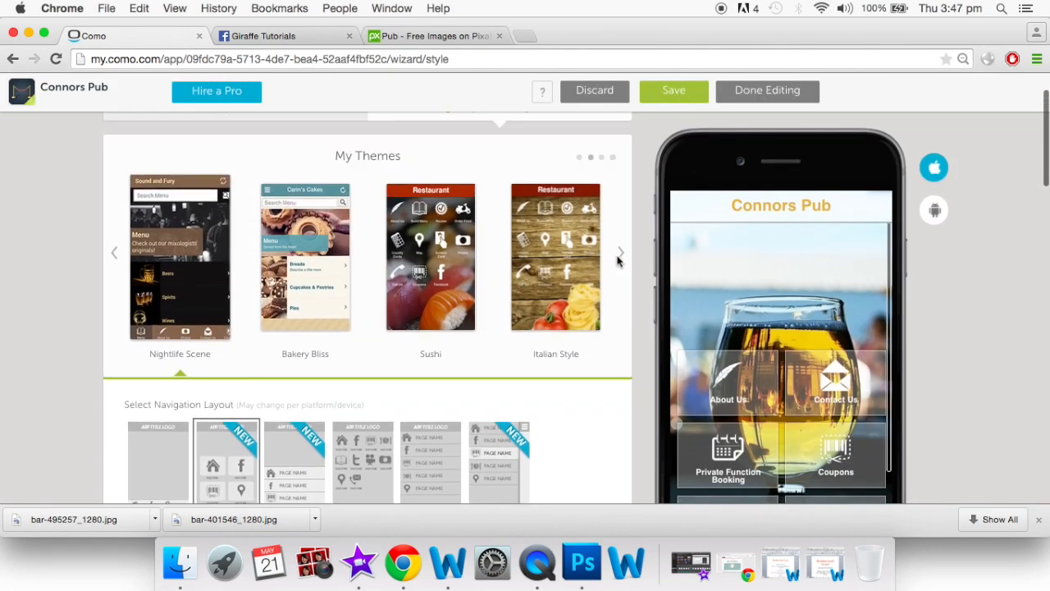
pyautogui.scroll(-5, 844, 443)
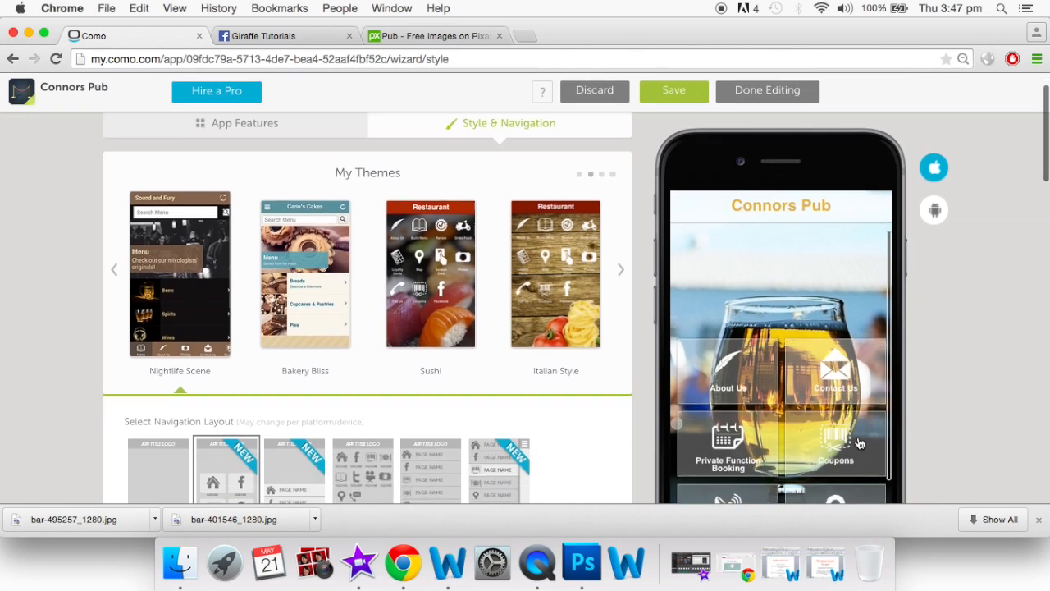
pyautogui.scroll(3, 577, 319)
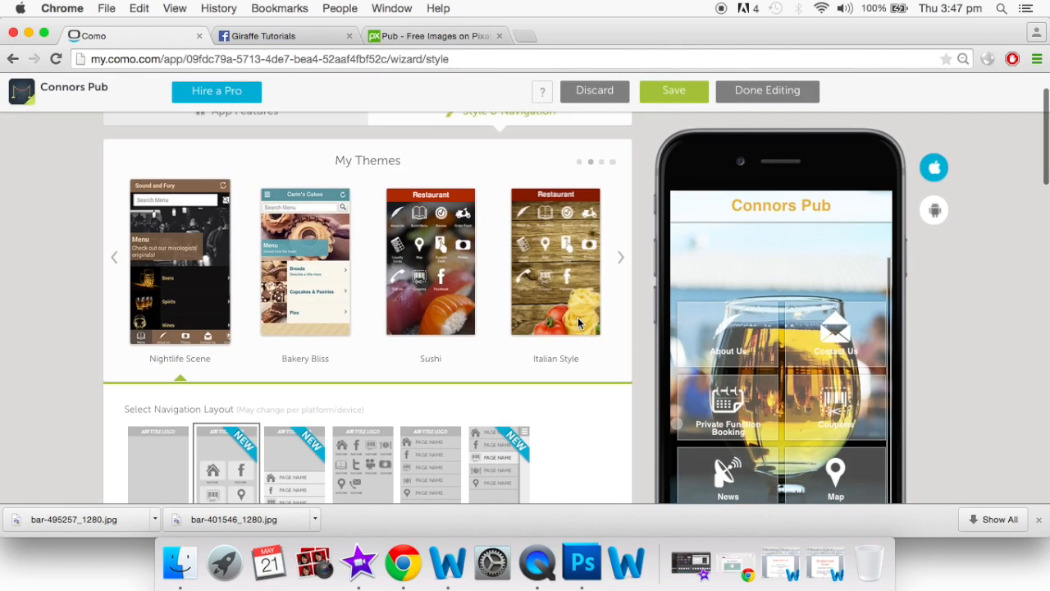
pyautogui.scroll(2, 592, 363)
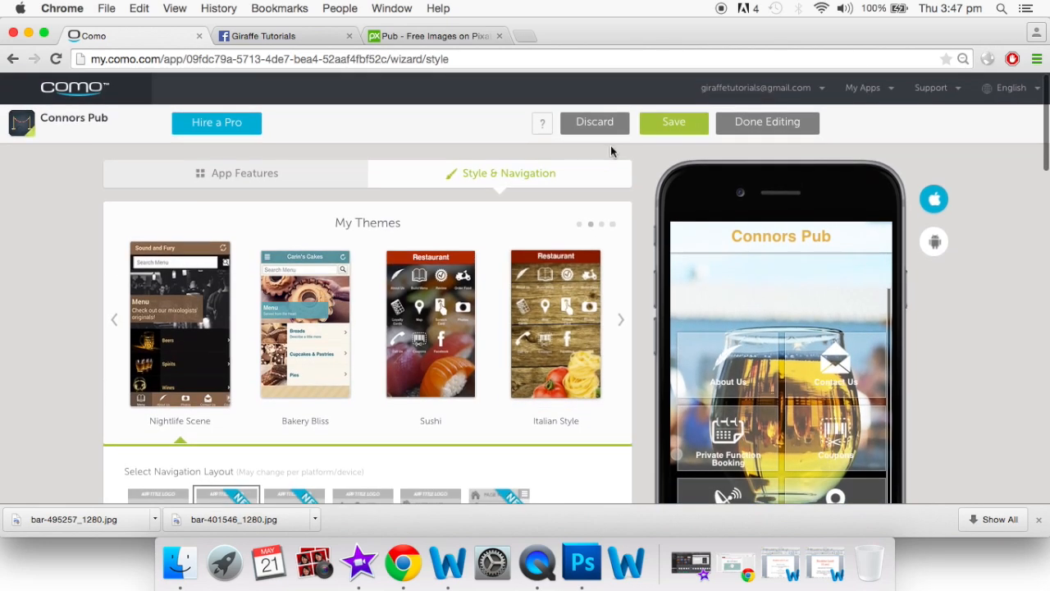
pyautogui.click(669, 127)
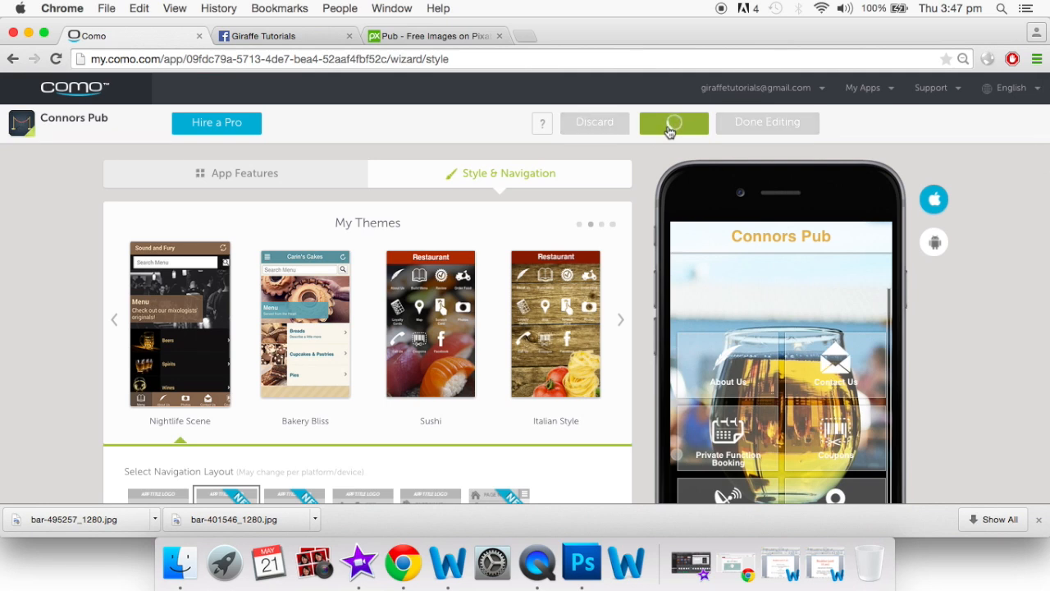
# Finish editing and review the Monthly $39, Yearly $33 and 2-year $29 plans
pyautogui.click(748, 127)
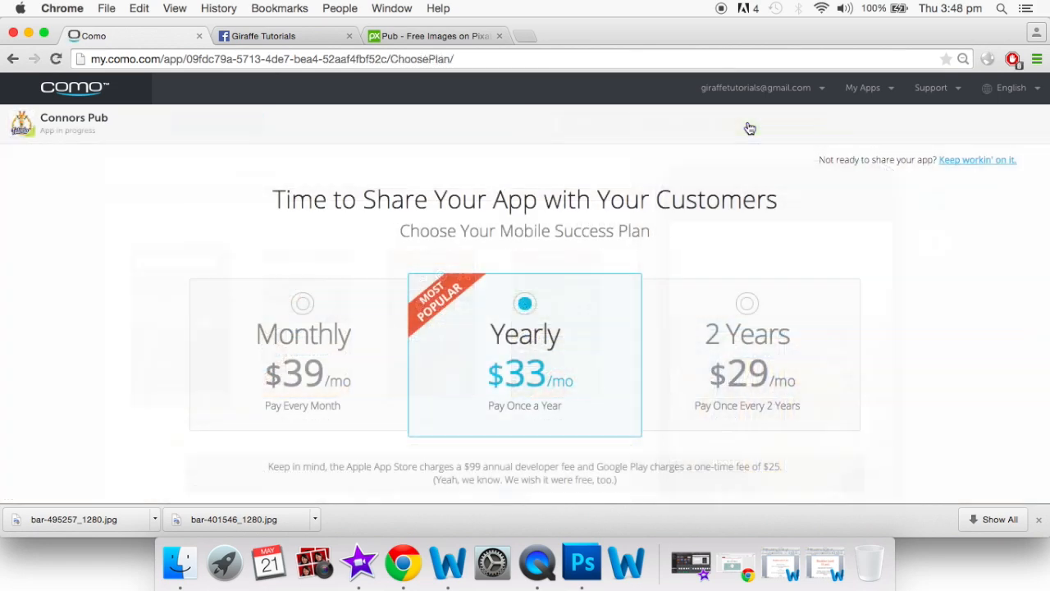
pyautogui.scroll(-2, 748, 256)
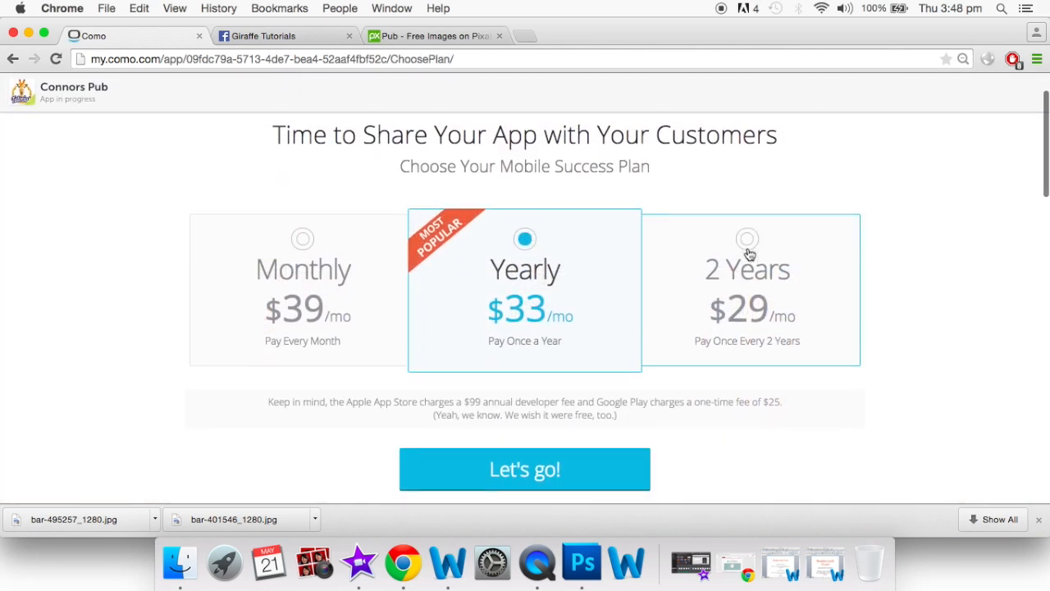
pyautogui.scroll(2, 748, 263)
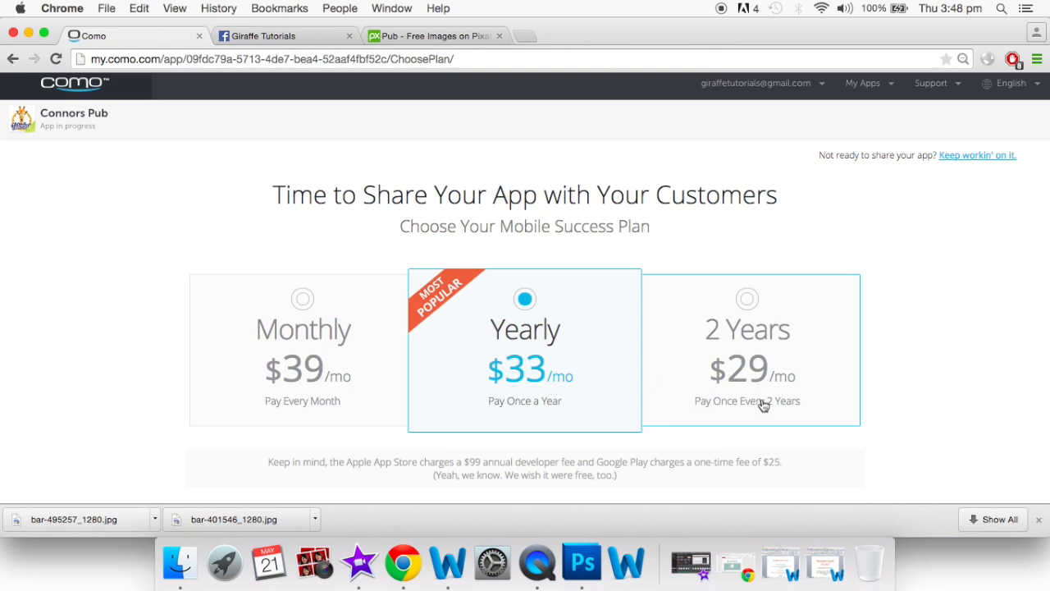
pyautogui.scroll(-4, 763, 404)
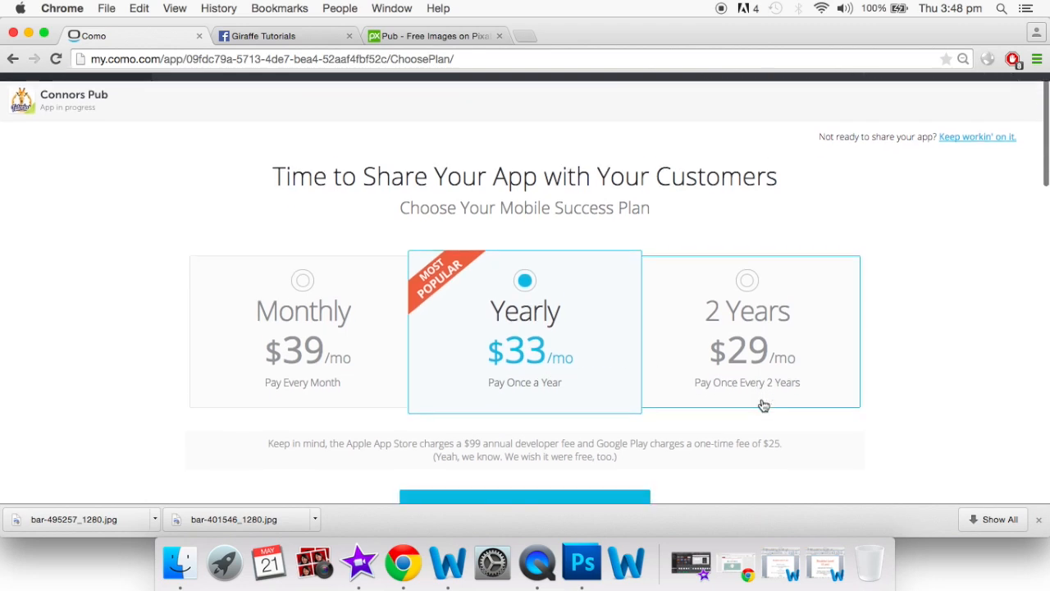
pyautogui.scroll(-5, 761, 404)
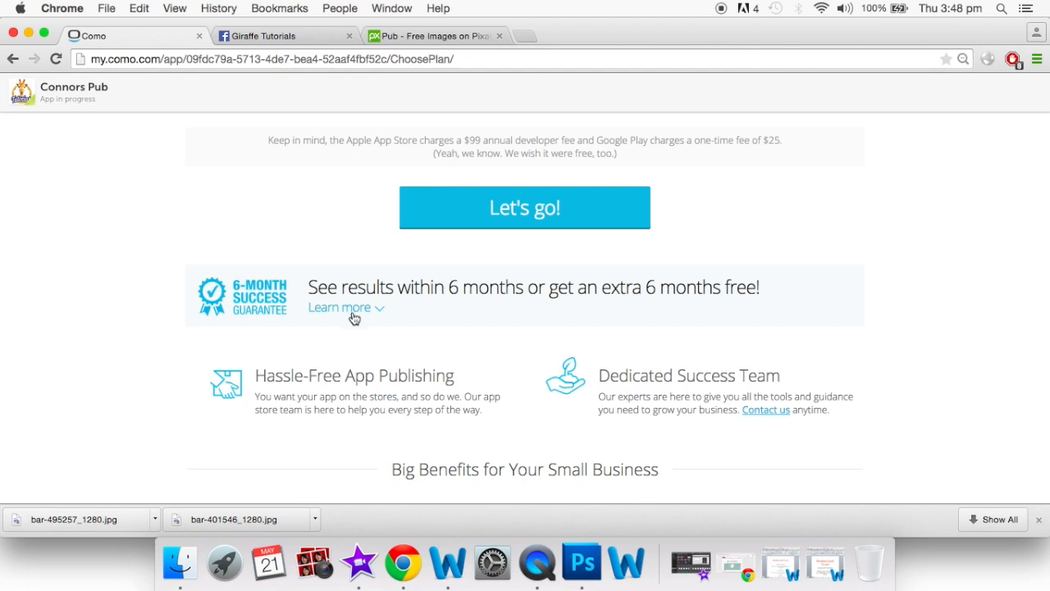
pyautogui.scroll(-3, 354, 314)
pyautogui.scroll(-4, 354, 314)
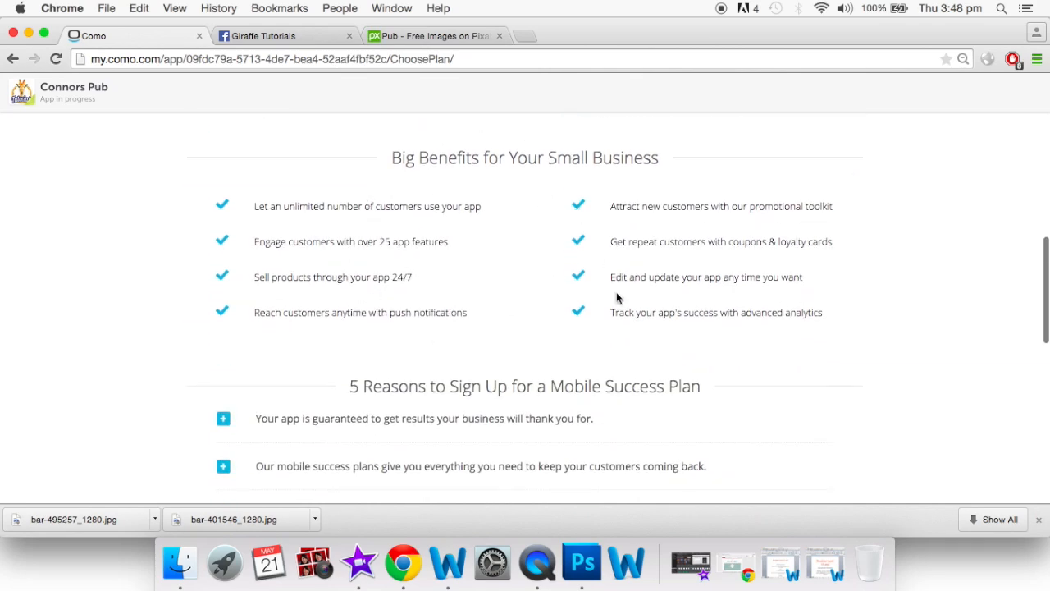
pyautogui.scroll(-4, 617, 298)
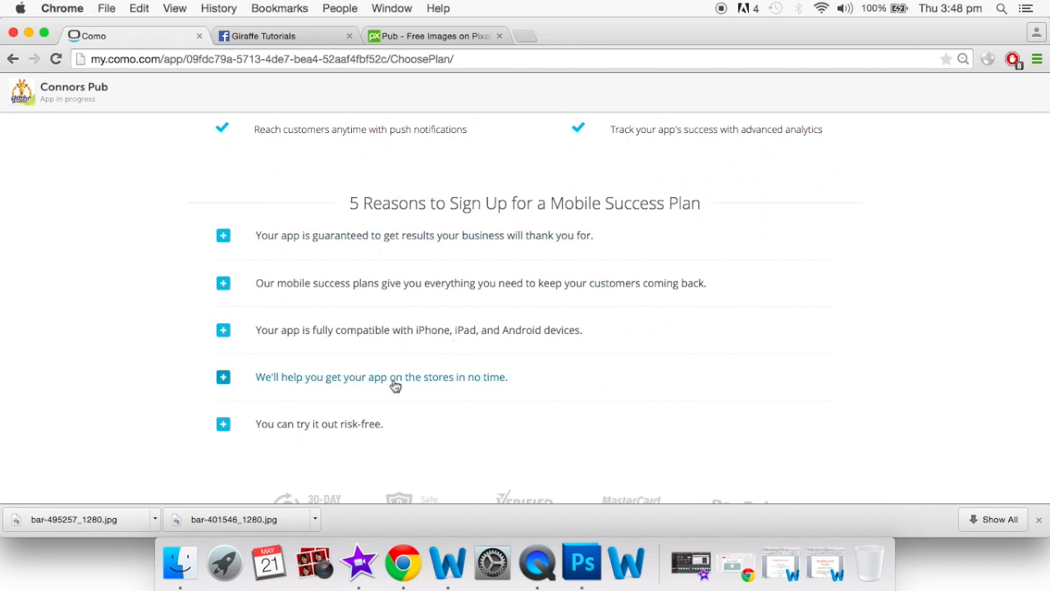
pyautogui.scroll(-2, 393, 383)
# Expand the 'try it out risk-free' guarantee details, then open the account menu
pyautogui.click(223, 361)
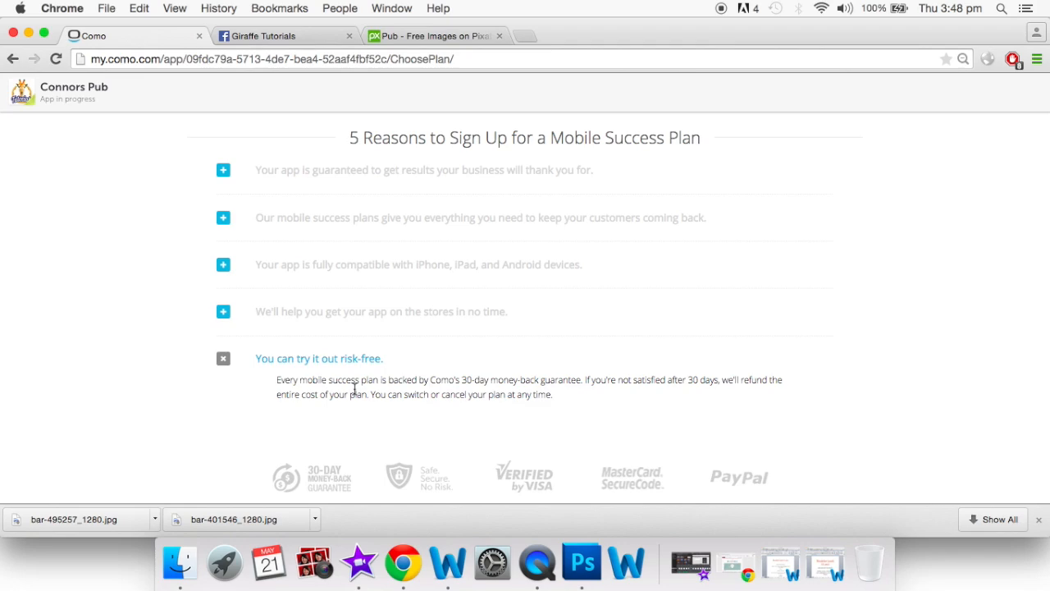
pyautogui.scroll(8, 355, 392)
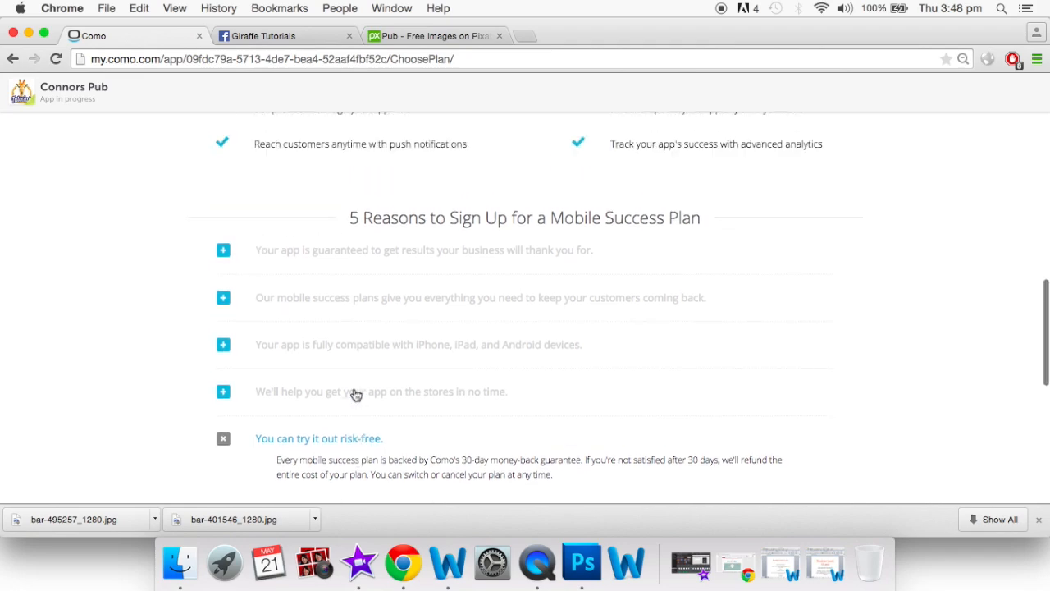
pyautogui.scroll(5, 354, 392)
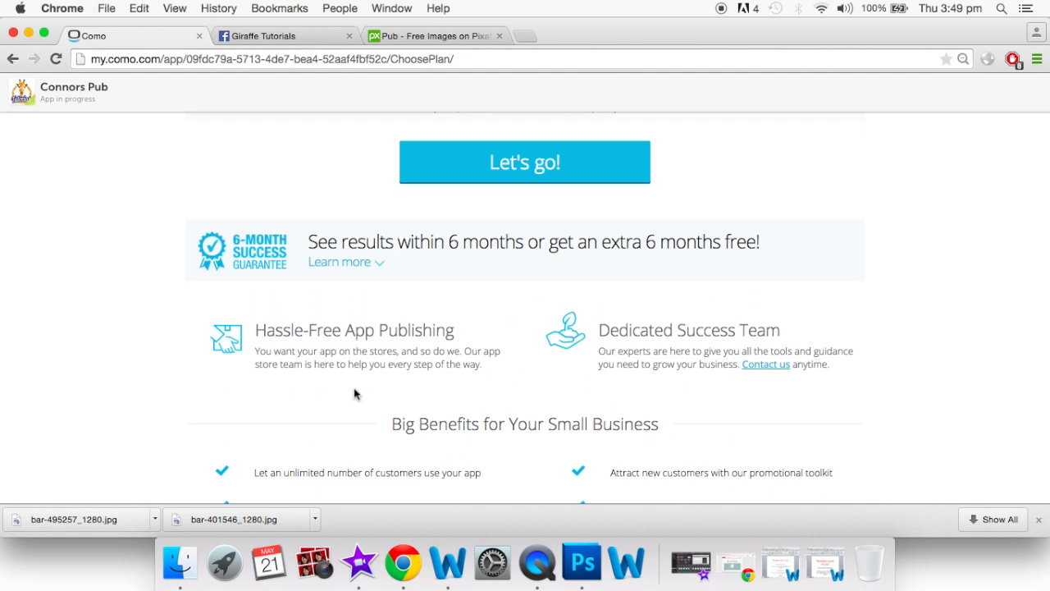
pyautogui.scroll(9, 354, 392)
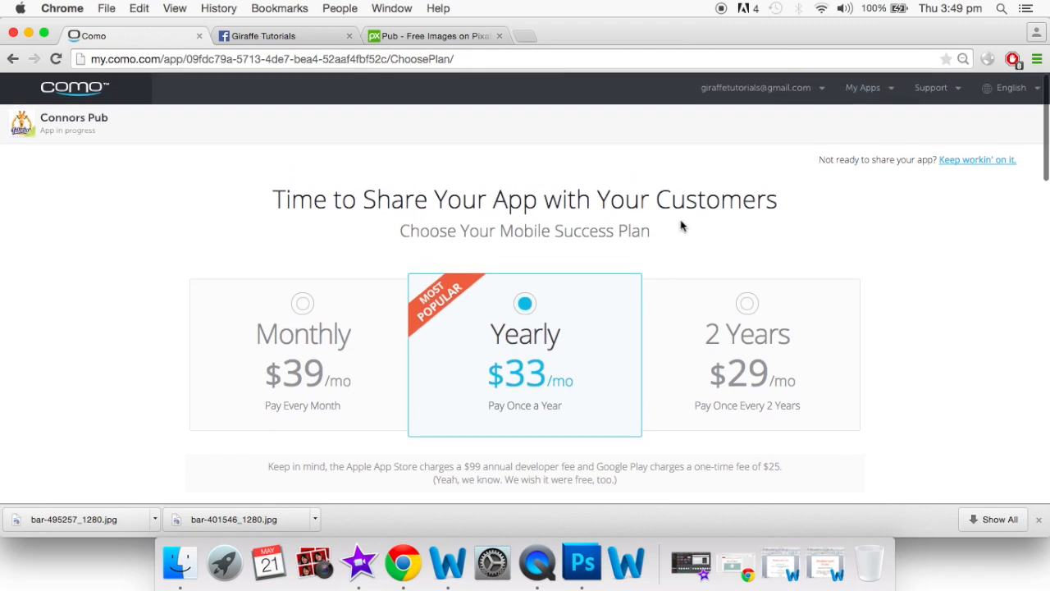
pyautogui.click(818, 96)
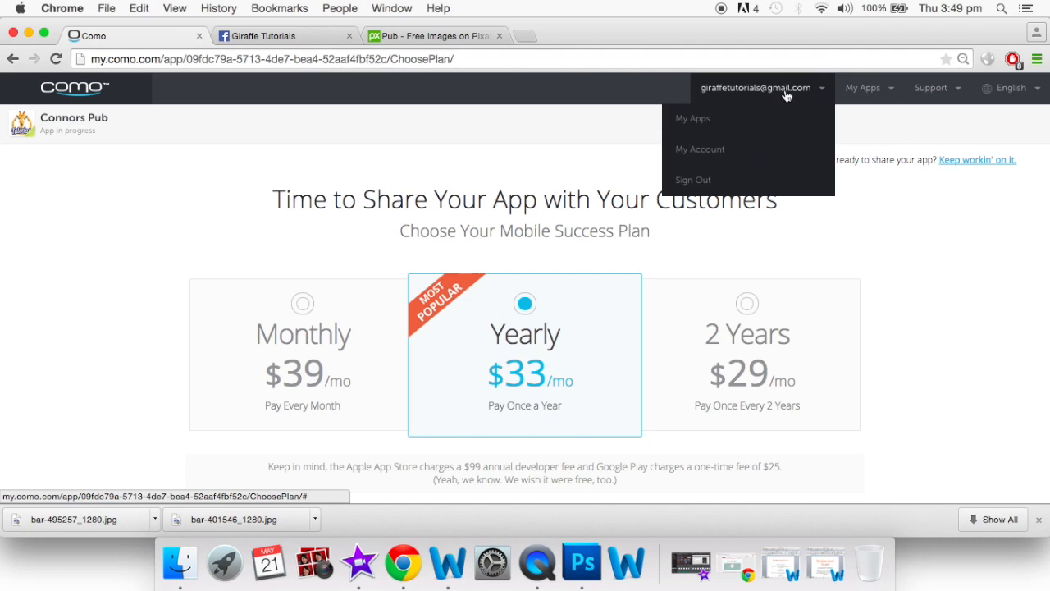
# From My Apps, open the Connors Pub dashboard showing submission status and preview QR code
pyautogui.click(754, 124)
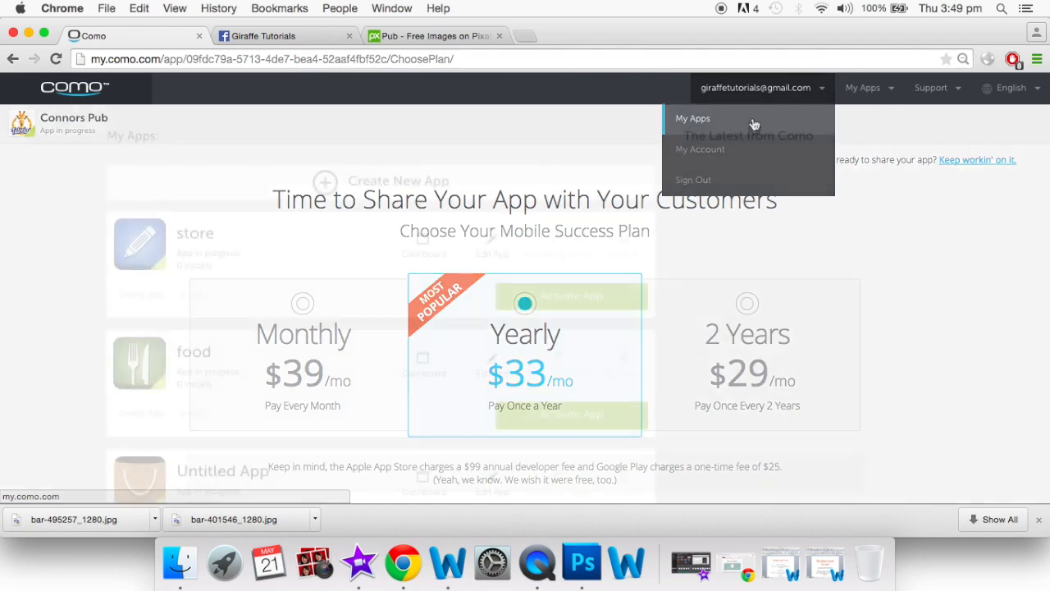
pyautogui.scroll(-4, 520, 317)
pyautogui.scroll(-3, 522, 318)
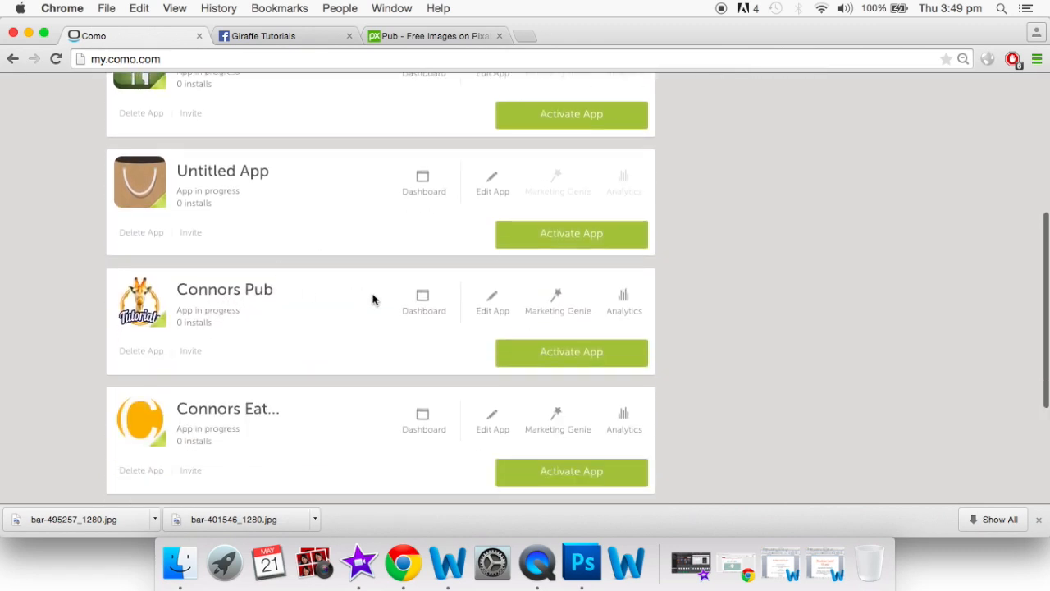
pyautogui.click(424, 302)
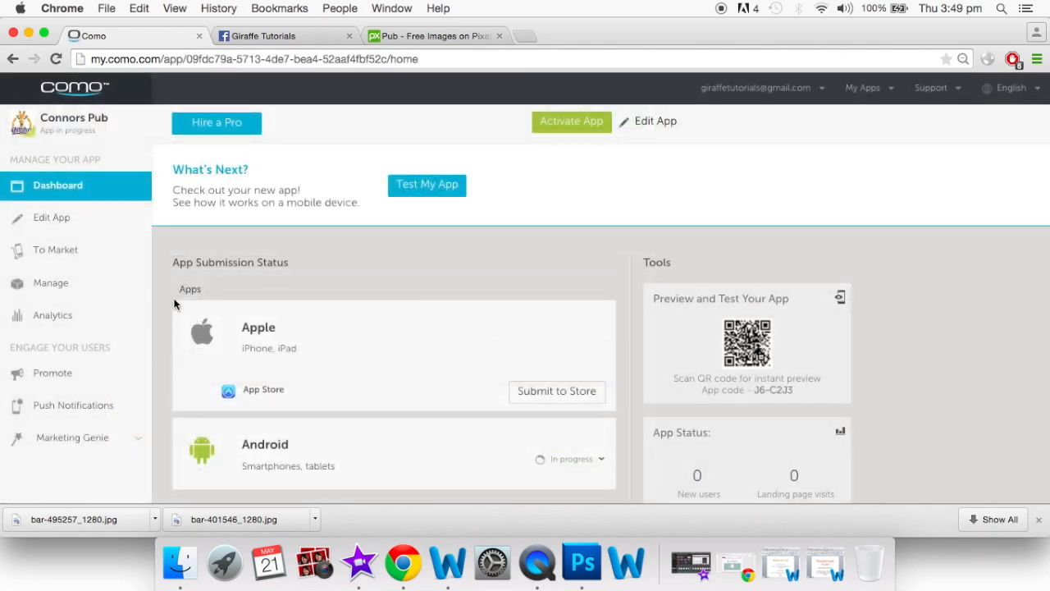
pyautogui.scroll(-2, 174, 303)
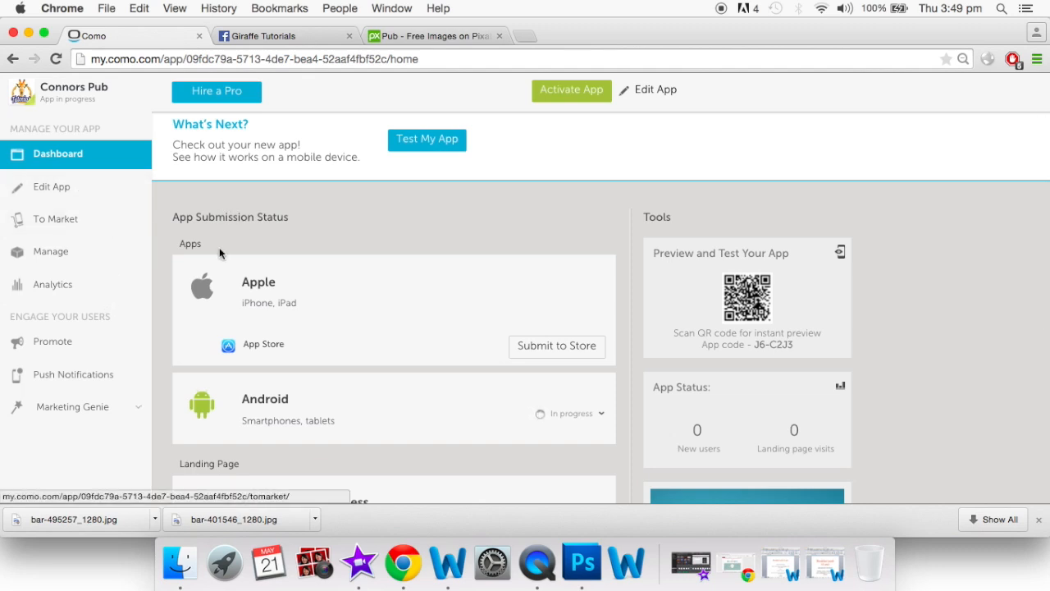
pyautogui.scroll(-5, 290, 332)
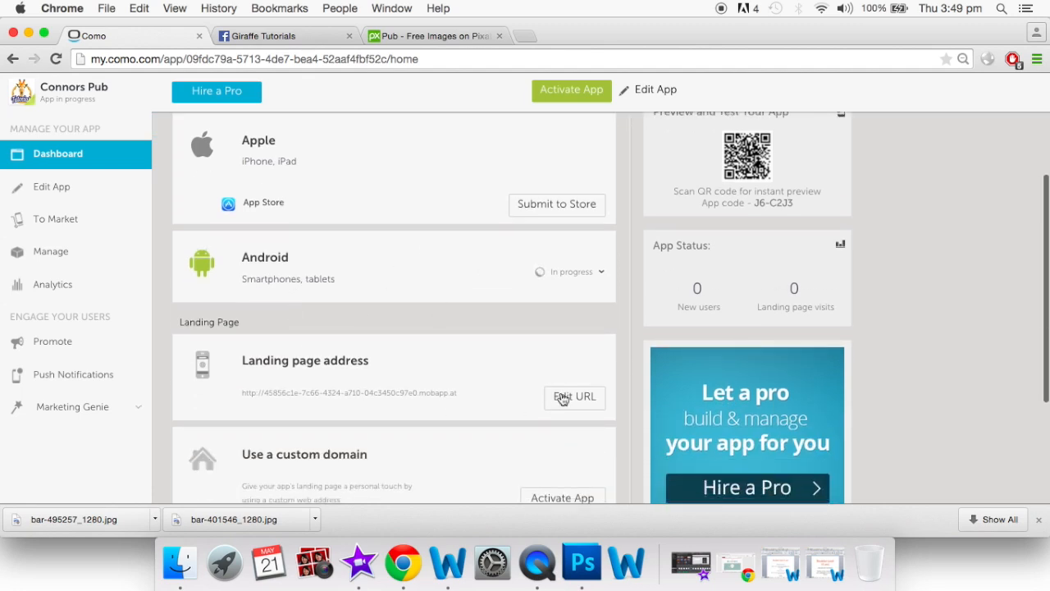
pyautogui.scroll(-5, 563, 399)
pyautogui.scroll(5, 520, 356)
pyautogui.scroll(6, 522, 287)
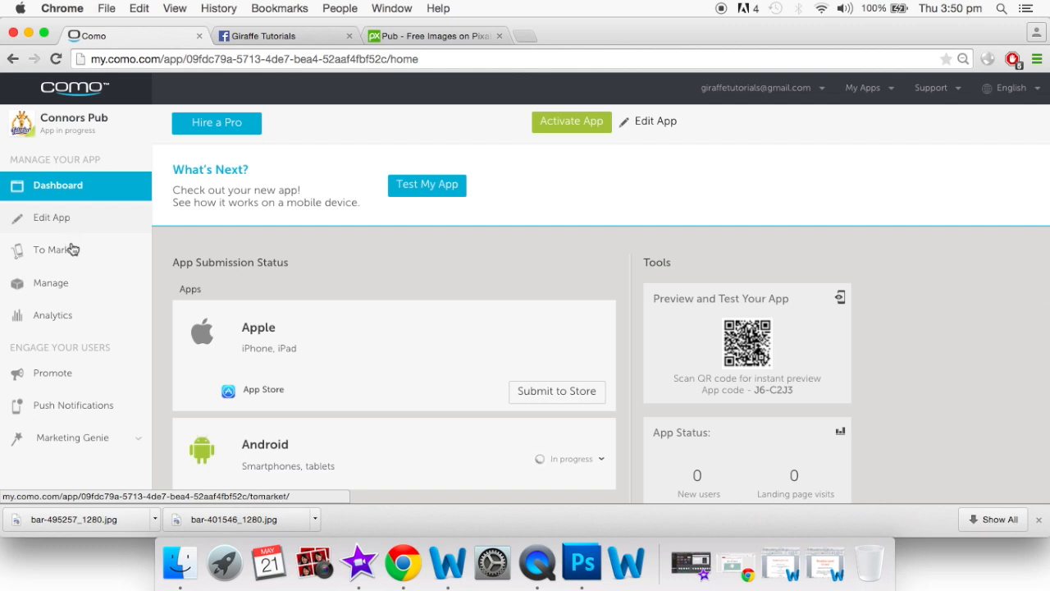
# Review the empty Hire a room Forms inbox under Manage, then go to To Market
pyautogui.click(70, 287)
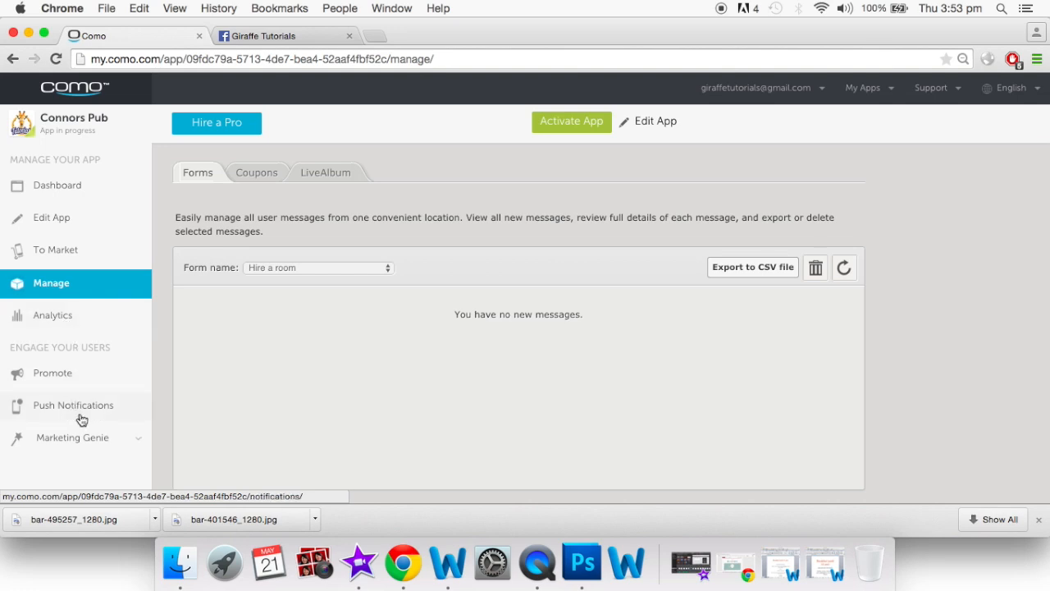
pyautogui.scroll(-1, 77, 410)
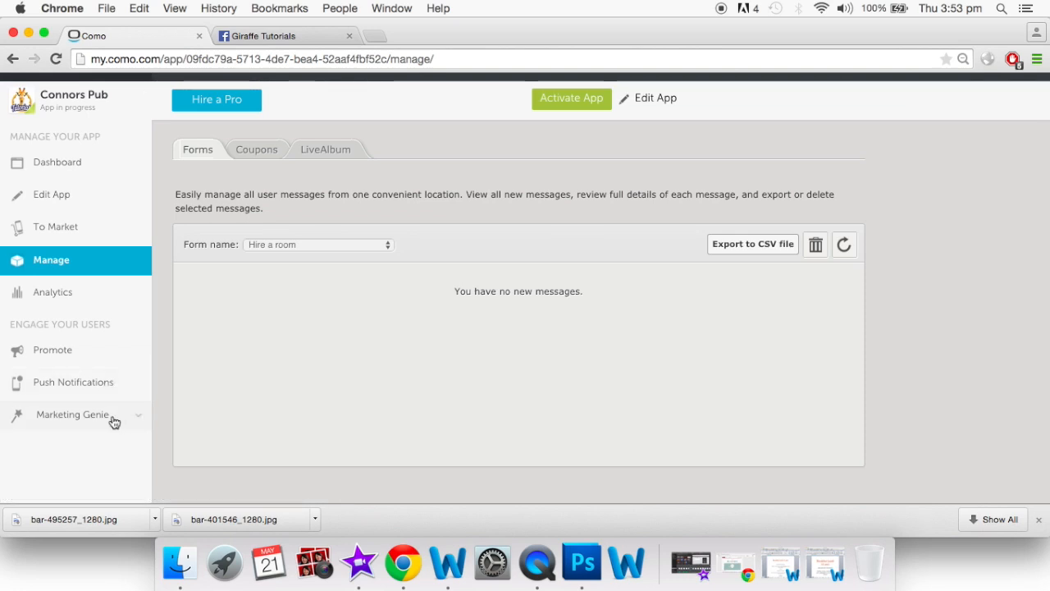
pyautogui.scroll(1, 115, 422)
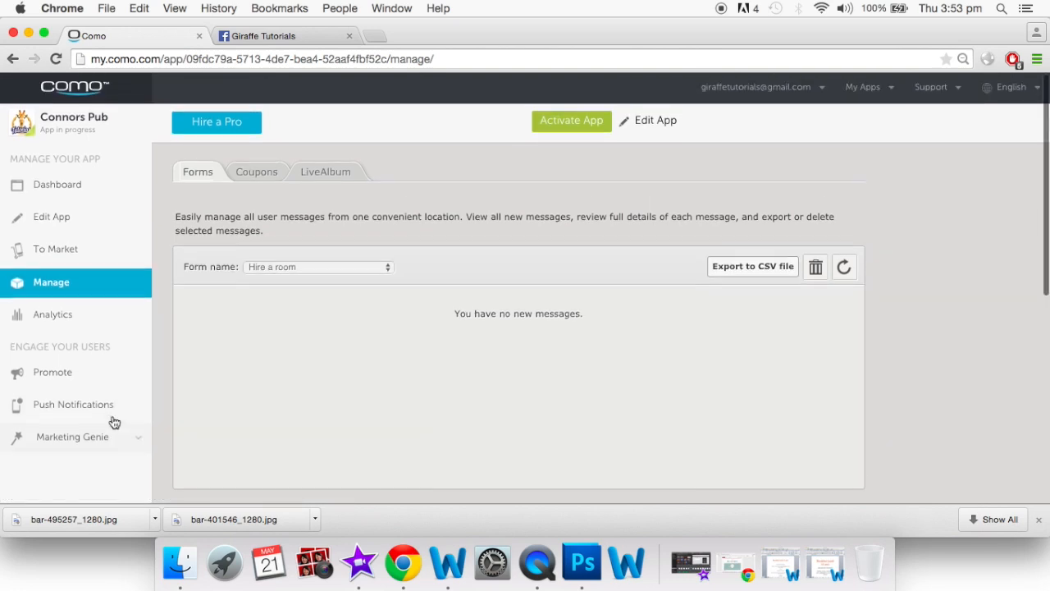
pyautogui.click(82, 259)
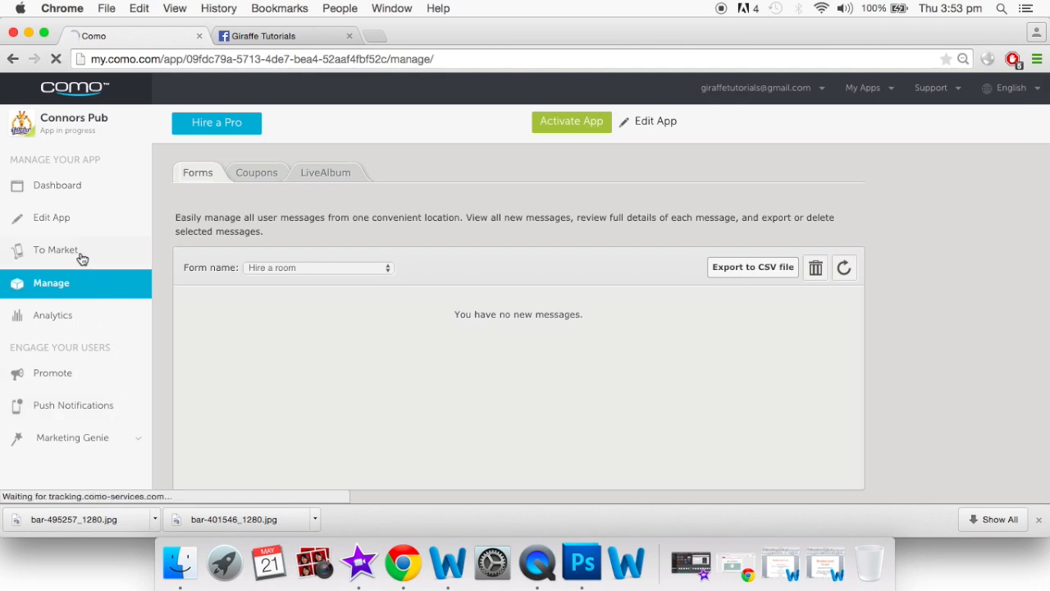